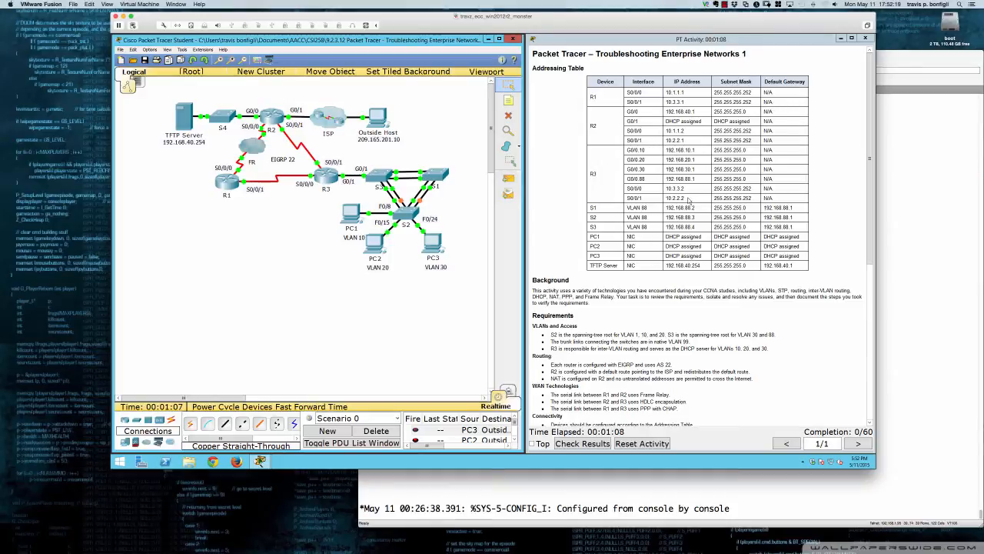
Read the activity's background, requirements and troubleshooting documentation sections, focusing on the spanning-tree root requirement for S2
scroll(657, 198, "down", 4)
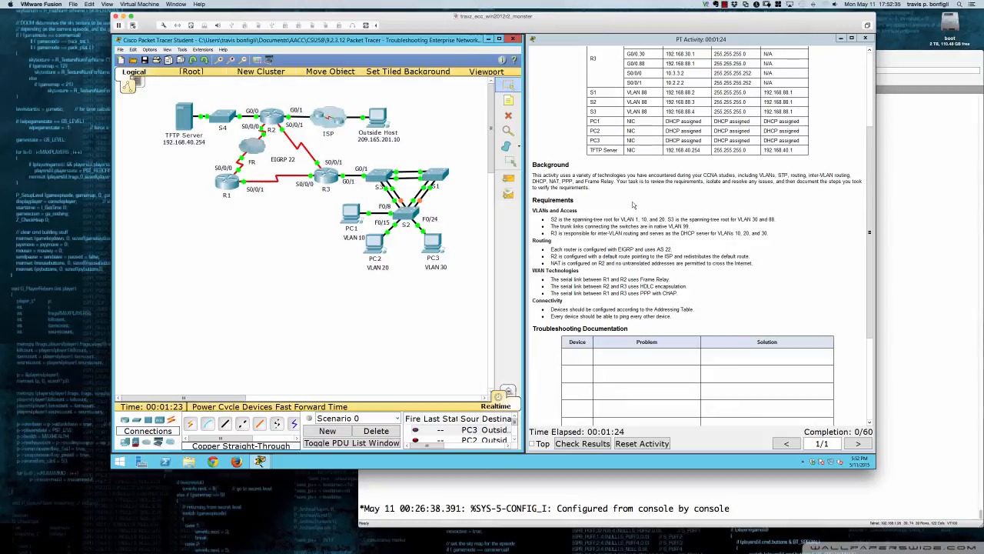
scroll(633, 204, "down", 1)
scroll(633, 205, "down", 1)
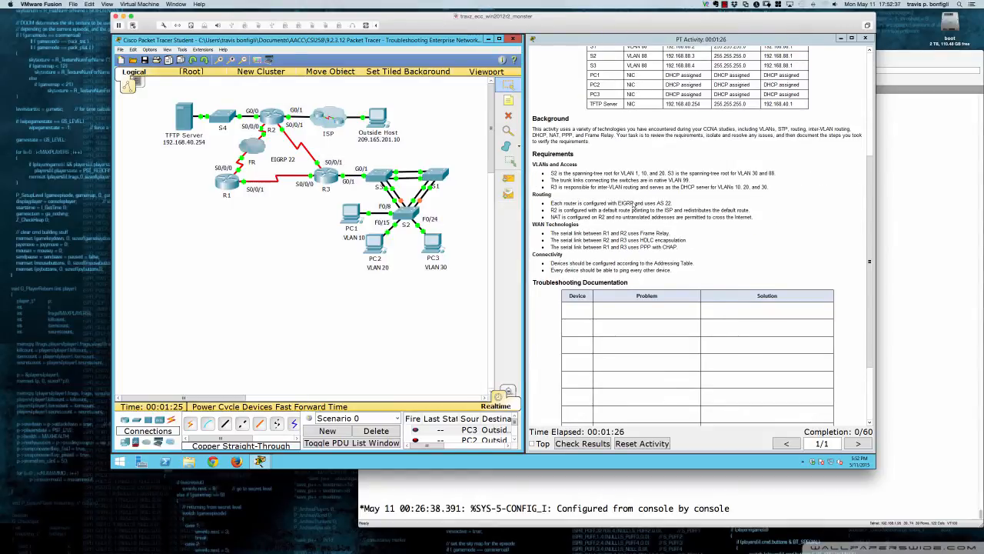
scroll(633, 204, "down", 3)
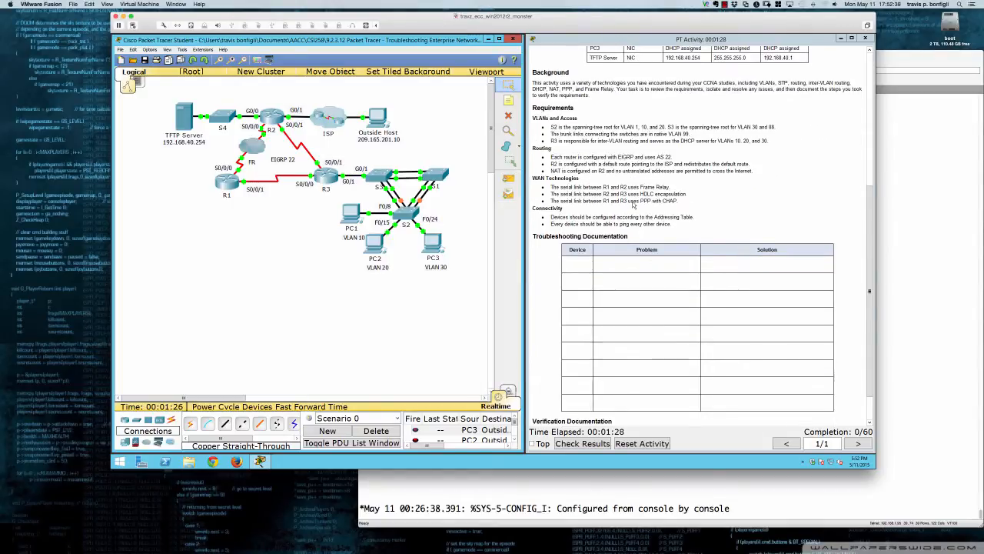
scroll(633, 205, "down", 1)
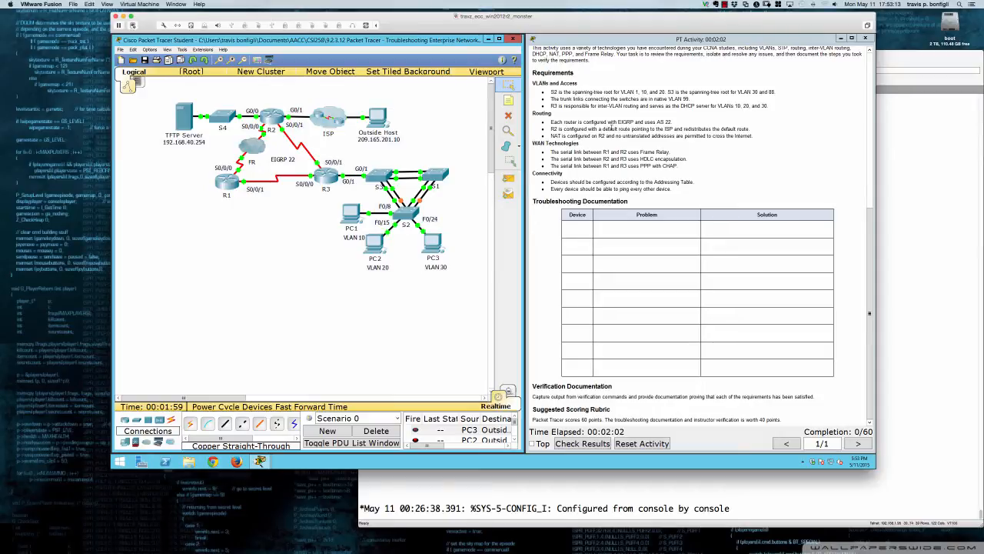
left_click_drag(551, 92, 729, 91)
left_click(583, 91)
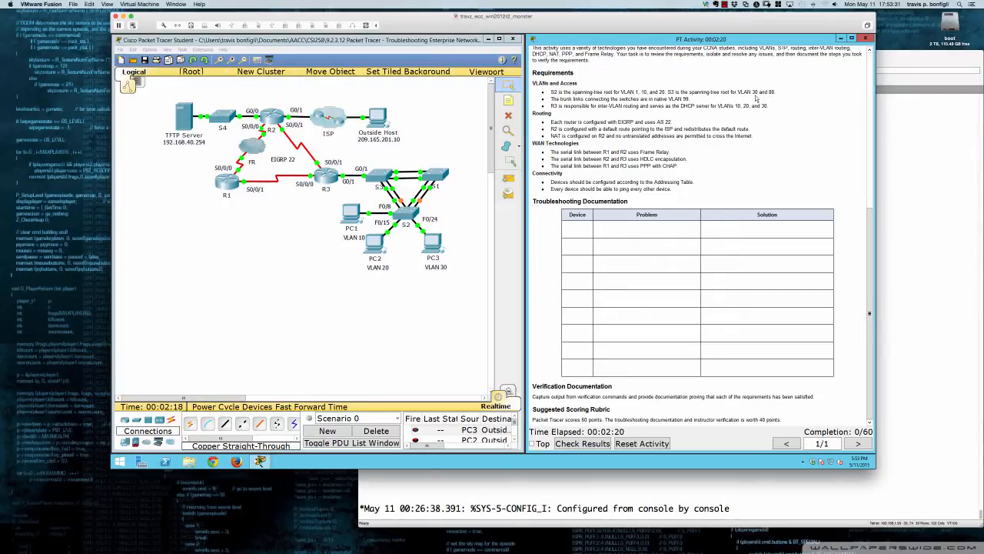
Open switch S2's command line interface in a widened window placed below the topology
left_click(406, 217)
left_click_drag(436, 158, 179, 243)
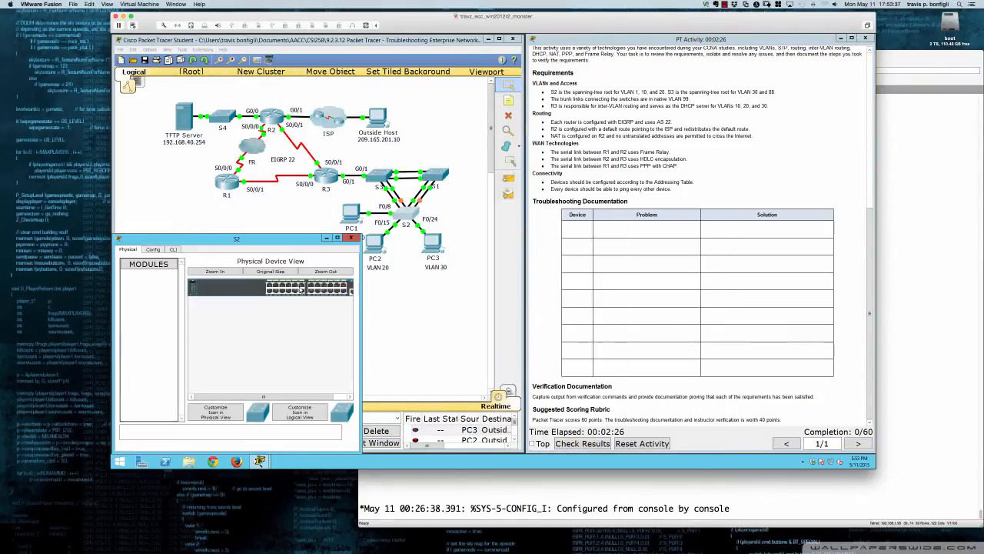
left_click_drag(362, 297, 528, 302)
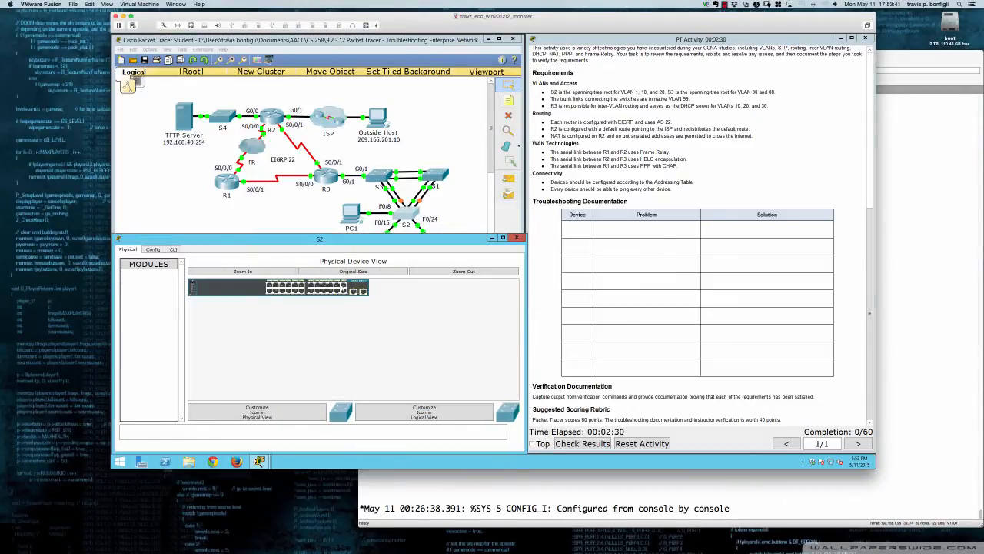
left_click(173, 249)
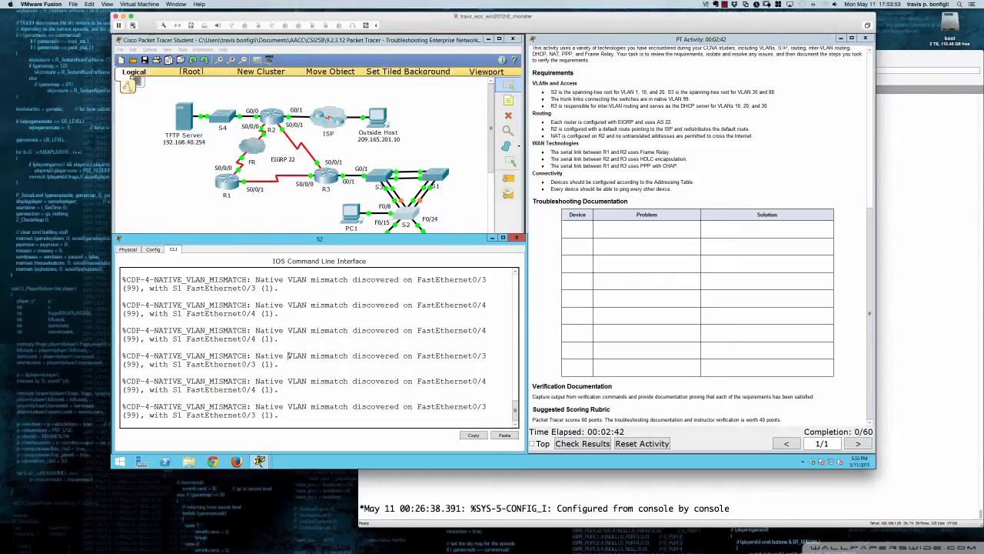
Examine S2's native VLAN mismatch messages for the S1 FastEthernet ports and compare them with the trunk native VLAN requirement
left_click_drag(288, 355, 329, 366)
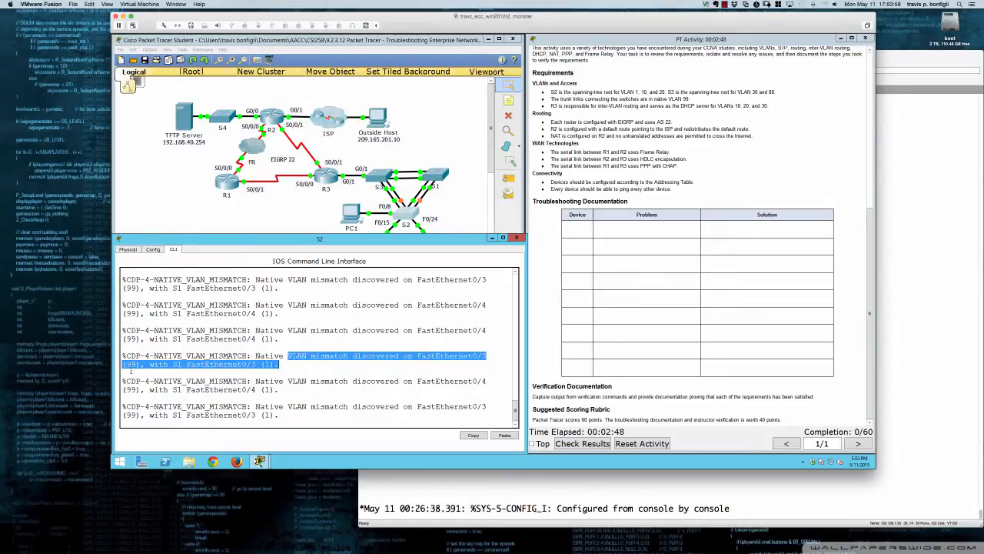
left_click(267, 365)
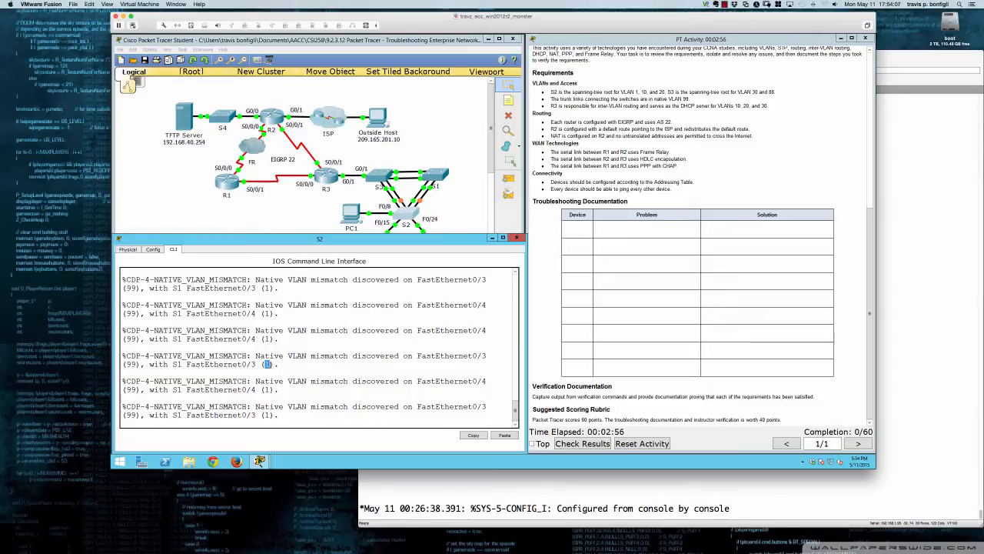
left_click(279, 364)
scroll(602, 135, "up", 5)
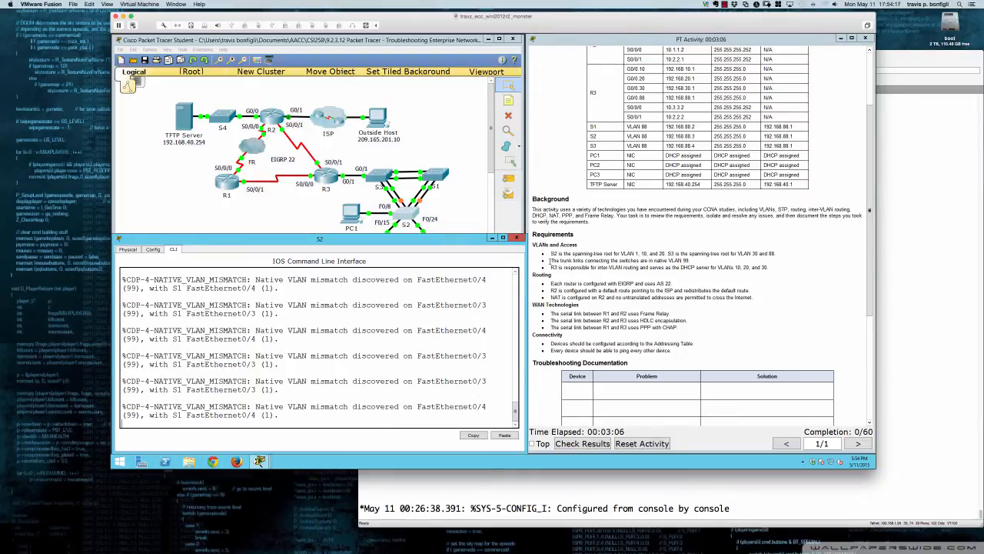
left_click_drag(550, 260, 691, 262)
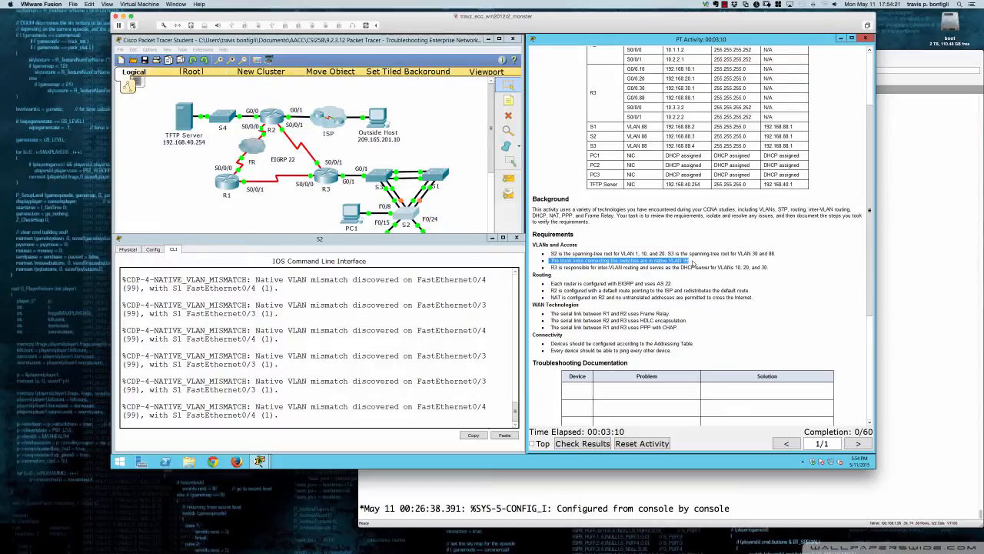
left_click(340, 389)
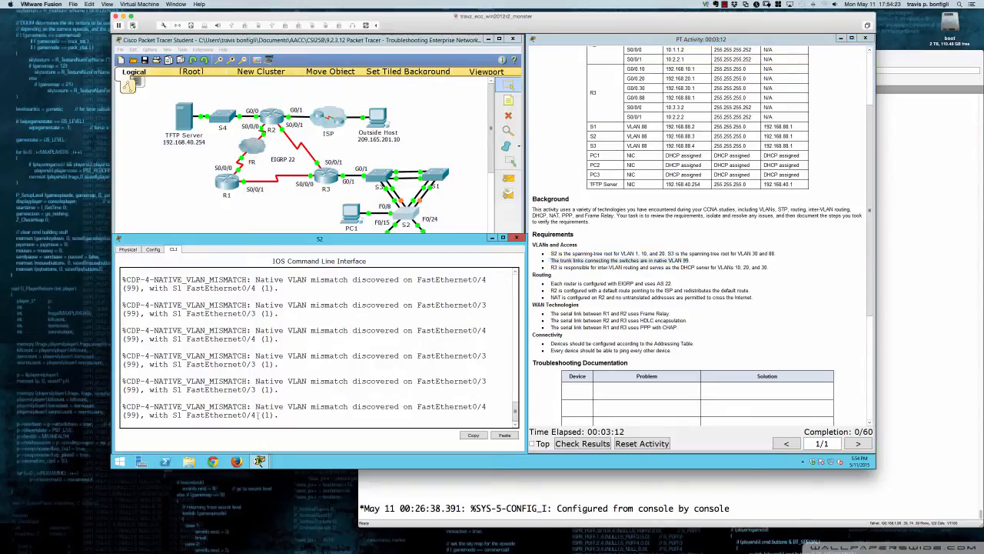
left_click_drag(173, 416, 276, 415)
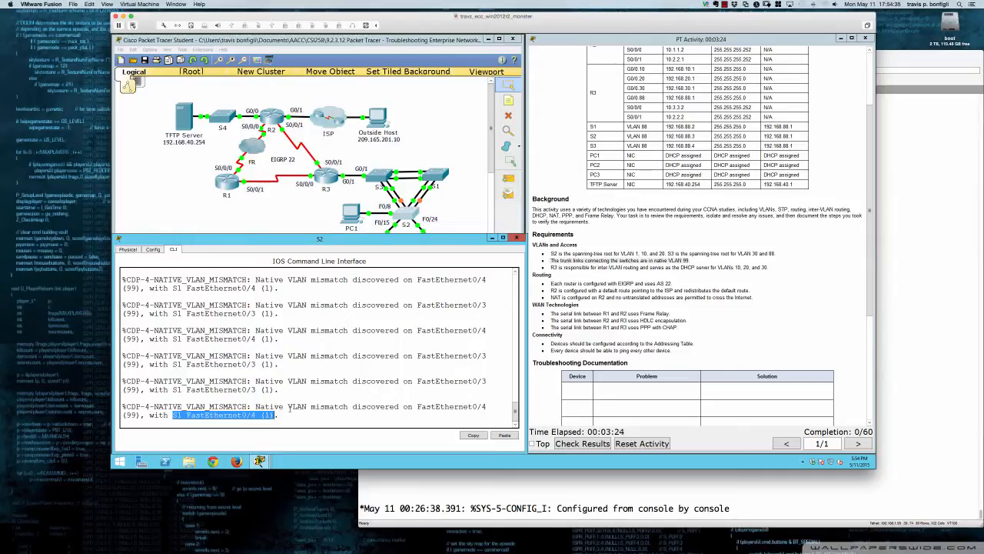
left_click(289, 409)
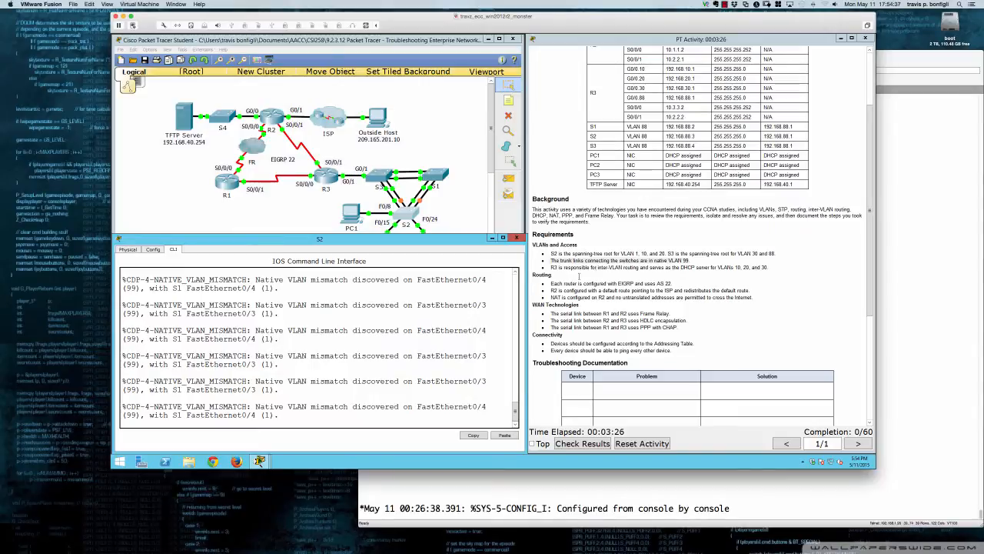
scroll(579, 277, "down", 4)
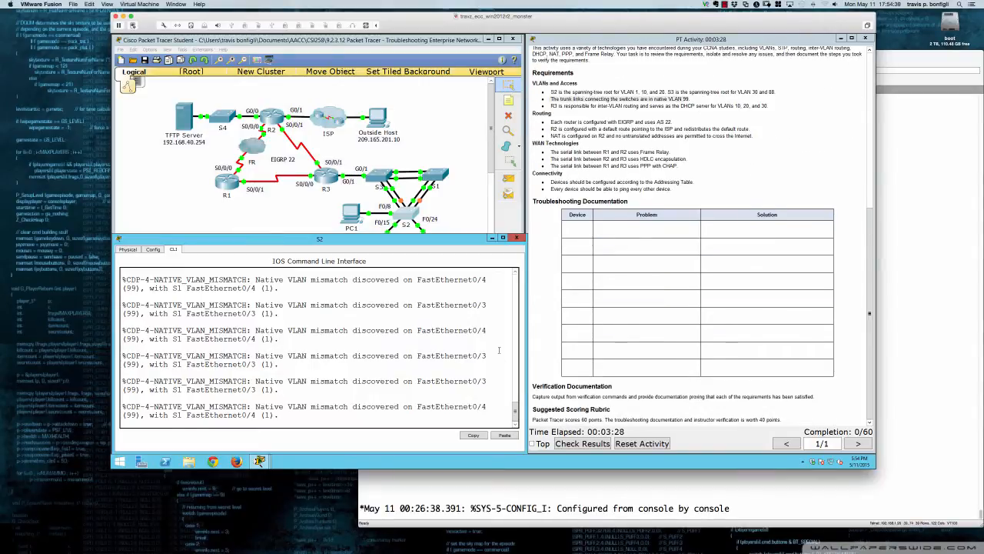
Enter privileged EXEC mode on S2
key("Return")
key("Return")
key("Return")
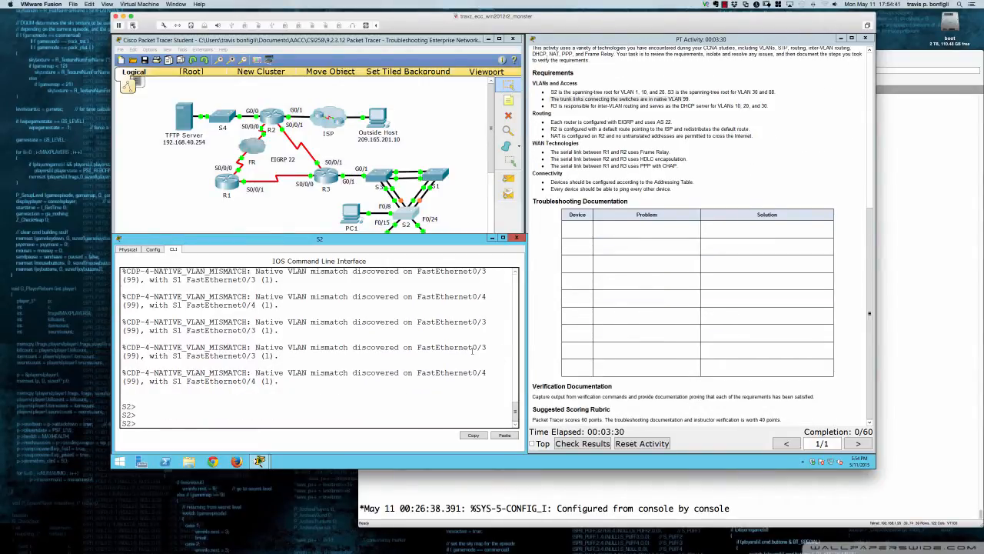
type("end")
key("Return")
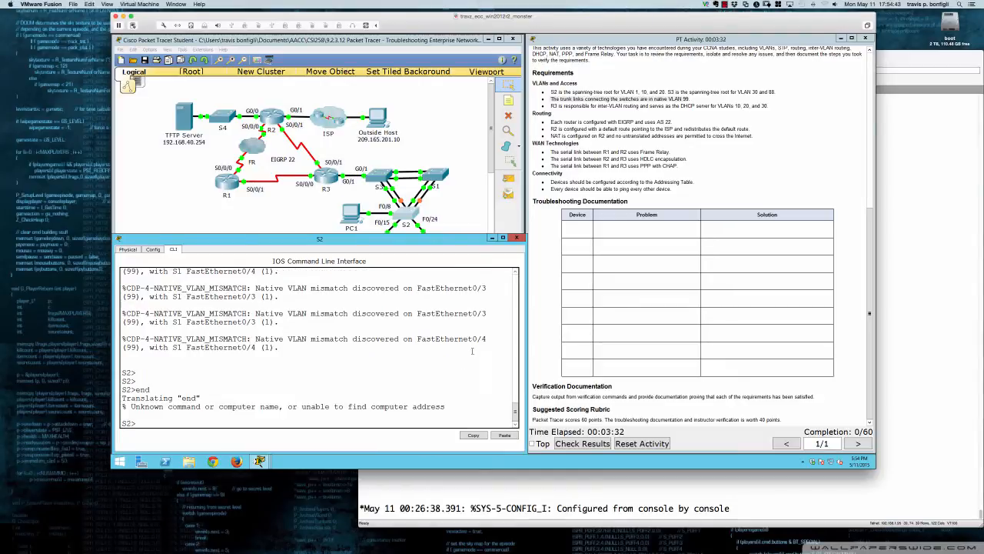
type("en")
key("Return")
Display S2's running configuration and page through it to the FastEthernet0/3 interface entry
key("Return")
key("Return")
key("Return")
key("Return")
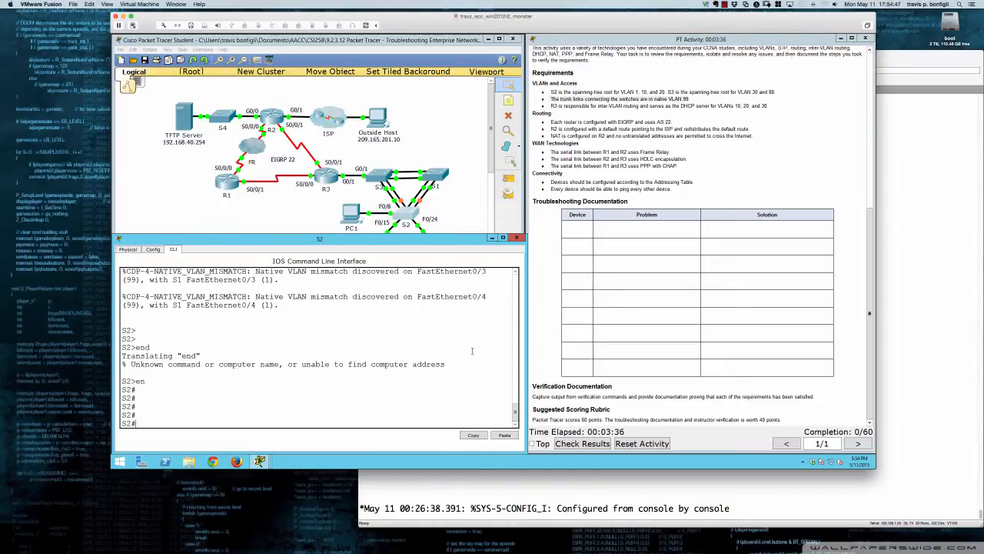
type("sh run")
key("Return")
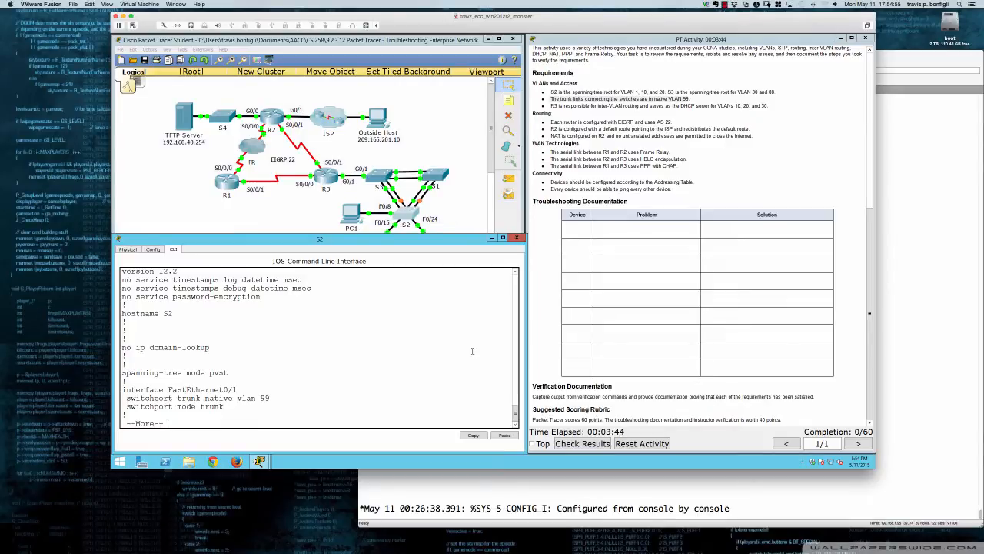
key("Return")
key("Return")
key("Return")
key("Return")
key("Return")
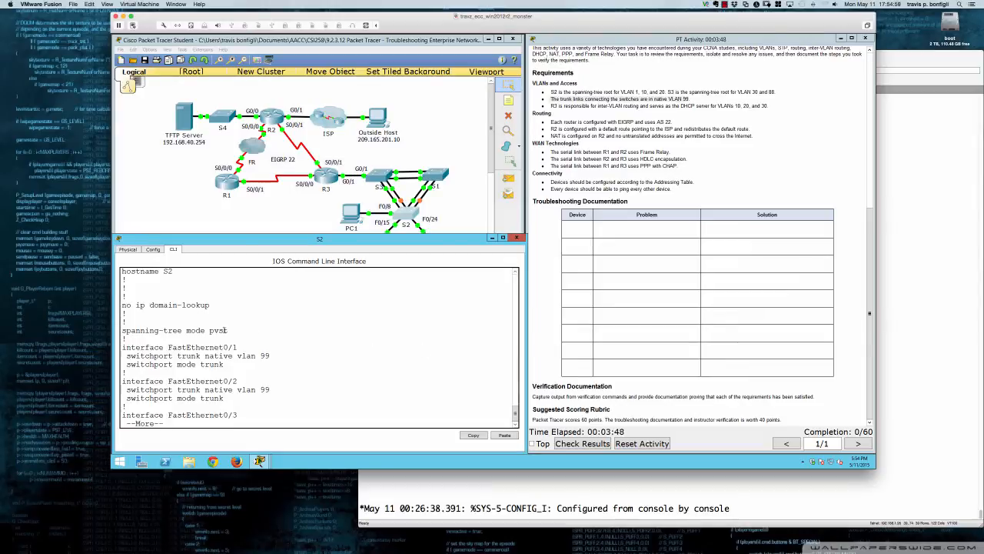
Examine the spanning-tree mode line in S2's running configuration
left_click_drag(229, 330, 121, 331)
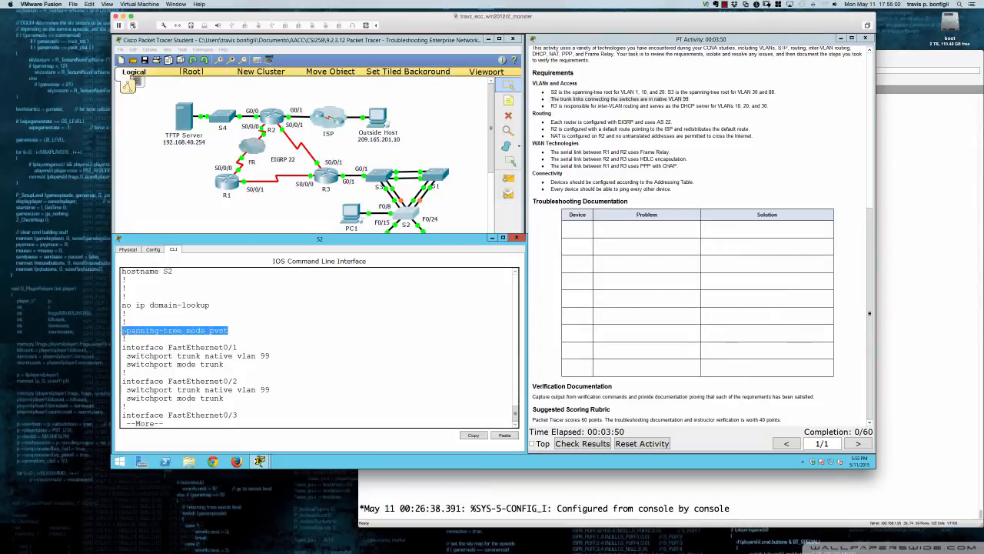
left_click(229, 330)
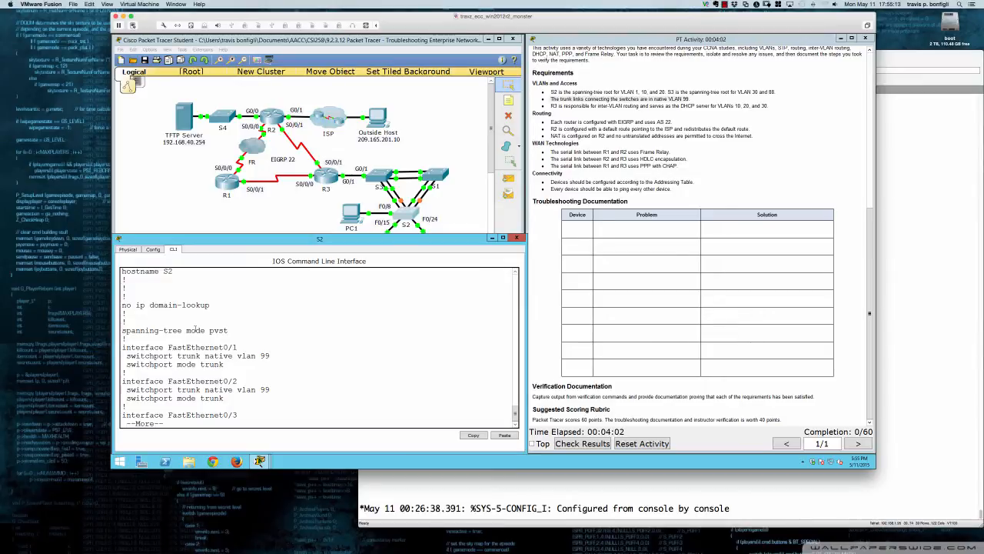
left_click_drag(232, 330, 207, 331)
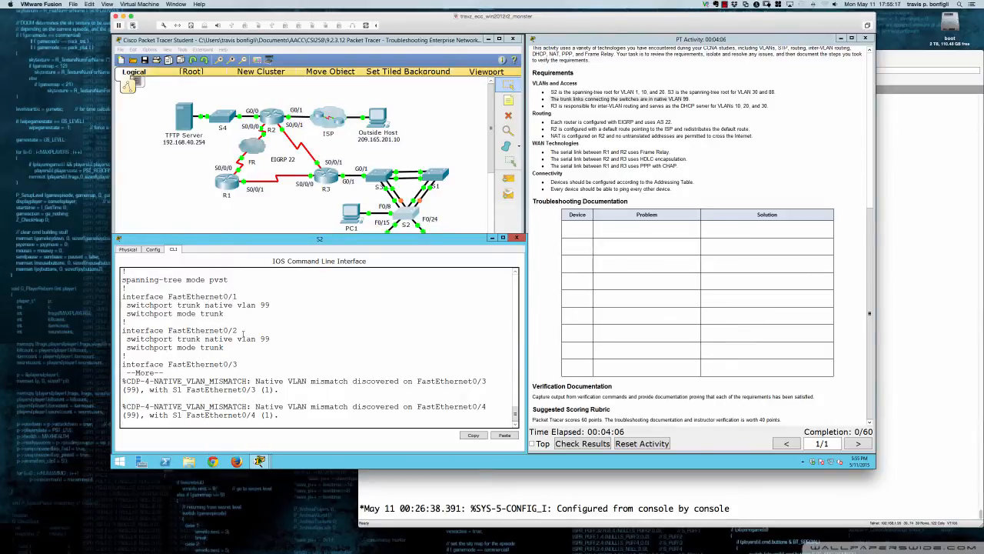
scroll(243, 333, "up", 2)
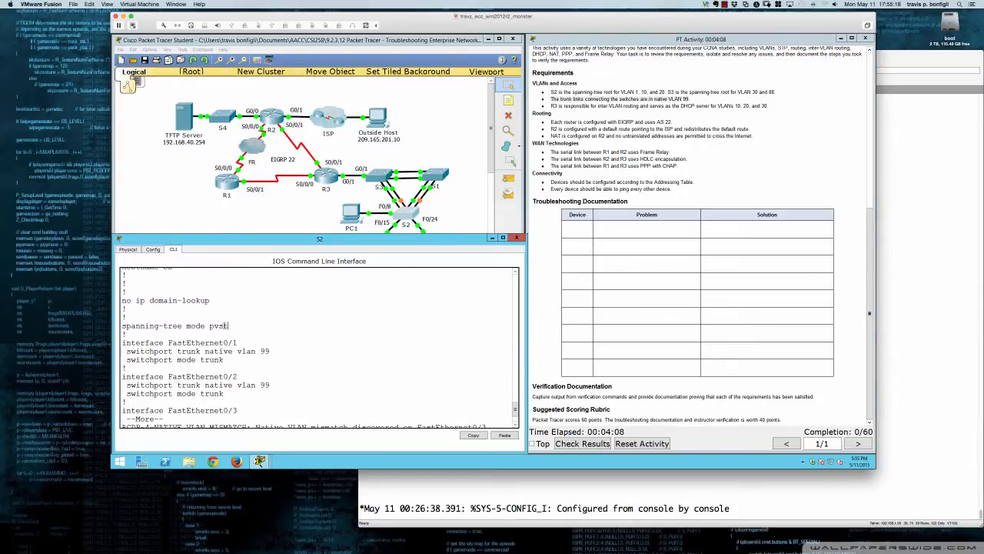
double_click(226, 326)
left_click(234, 327)
left_click_drag(230, 326, 208, 326)
left_click(210, 326)
left_click_drag(186, 326, 229, 326)
left_click(301, 326)
Read the FastEthernet0/3 trunk settings in S2's running configuration, and exit the listing
key("Return")
key("Return")
key("Return")
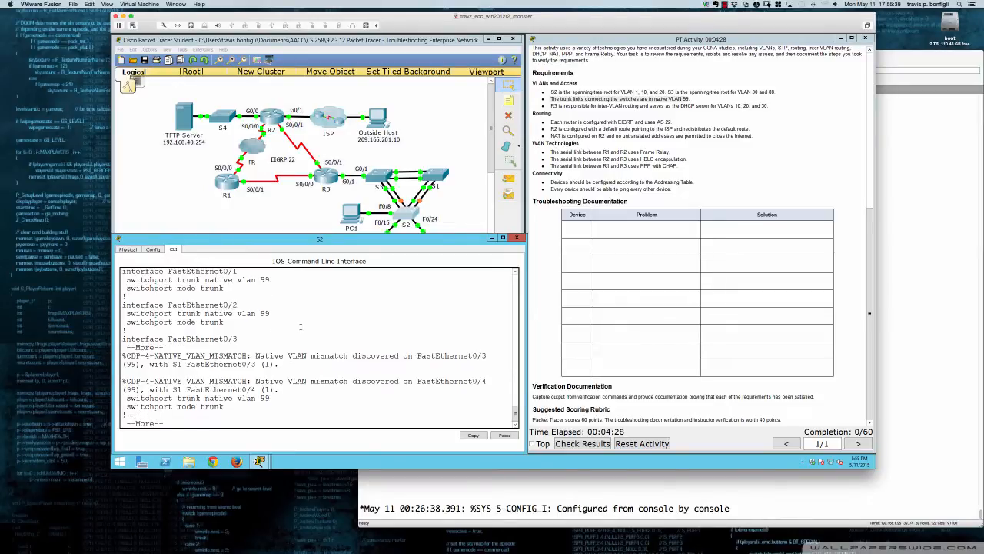
key("ctrl+c")
List S2's spanning-tree show options, display the spanning-tree summary and check the switch's spanning-tree mode
type("sh span")
key("Tab")
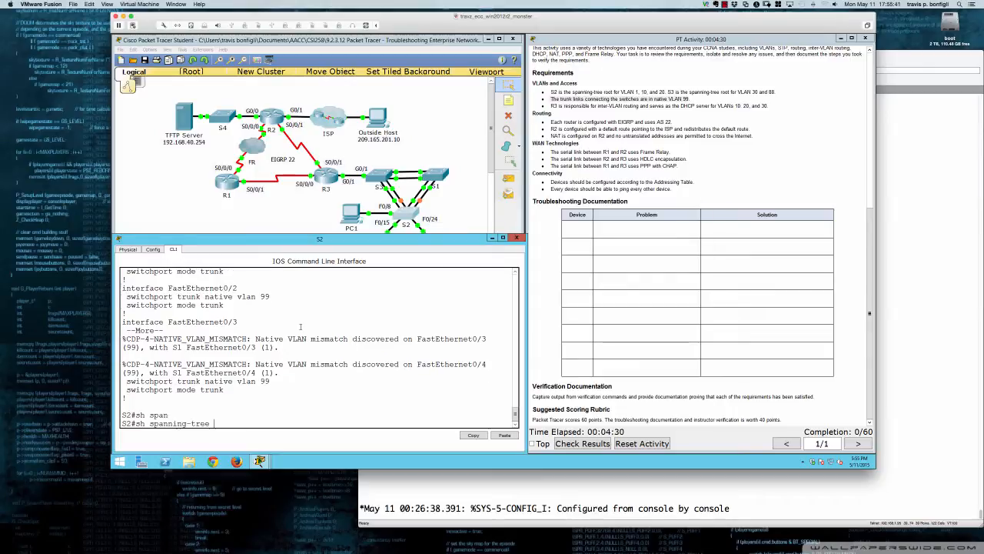
type("?summary")
key("Return")
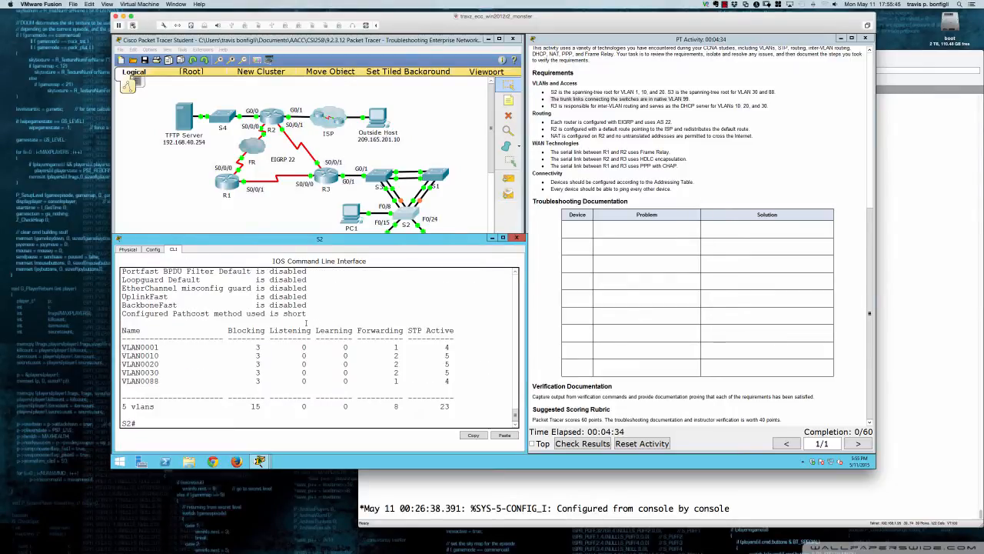
scroll(306, 326, "up", 5)
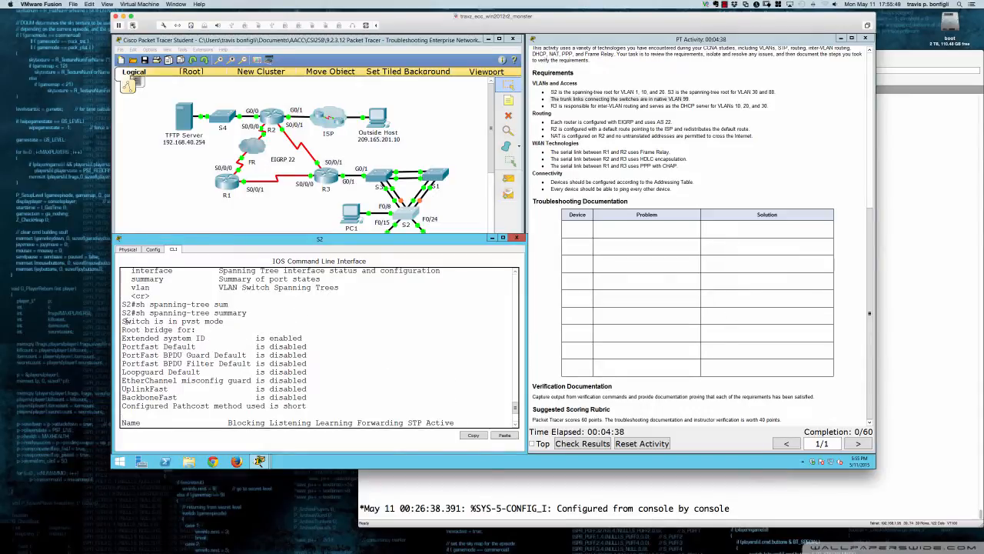
left_click_drag(125, 321, 226, 323)
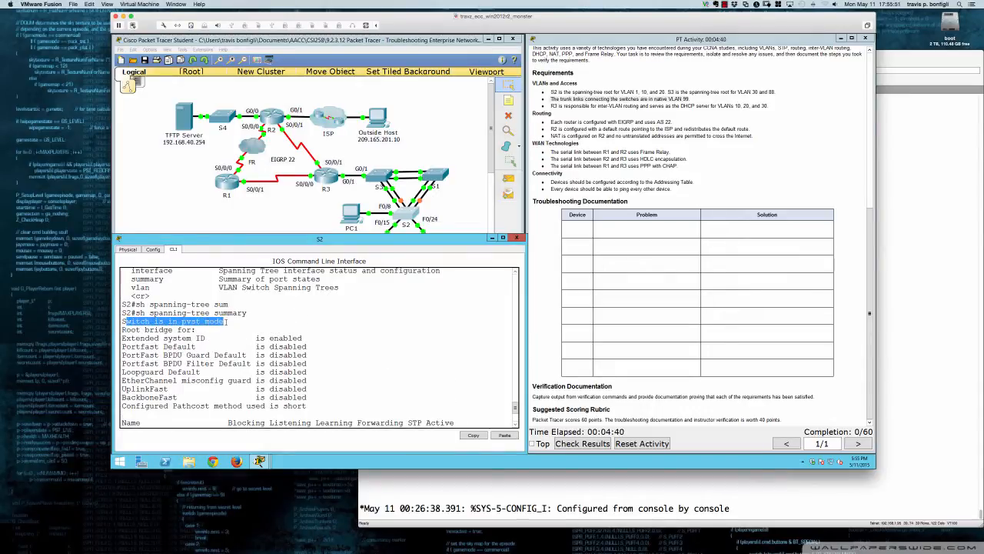
left_click(367, 357)
key("Return")
key("Return")
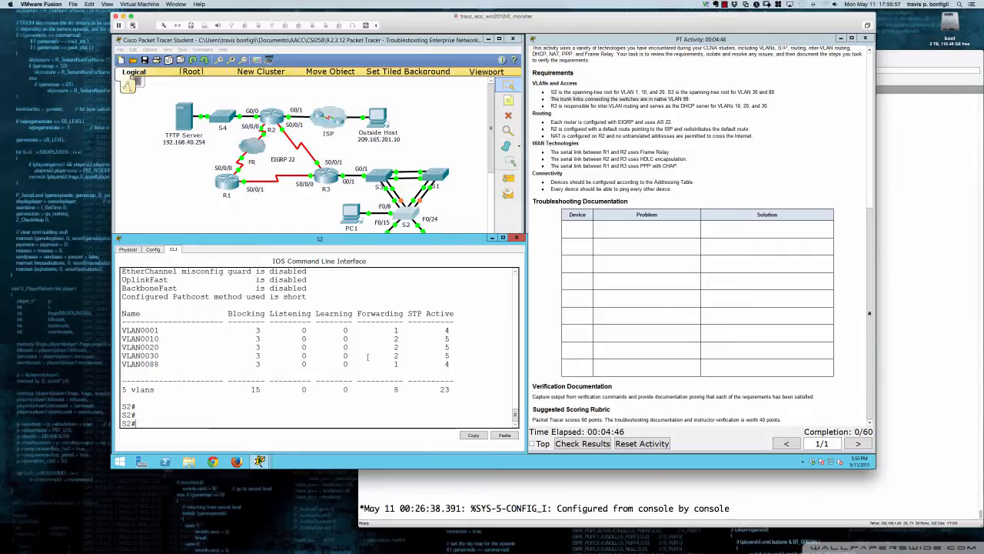
Display S2's full spanning-tree details, check the protocol enabled for VLAN 10, and exit the listing
type("sh span")
key("Return")
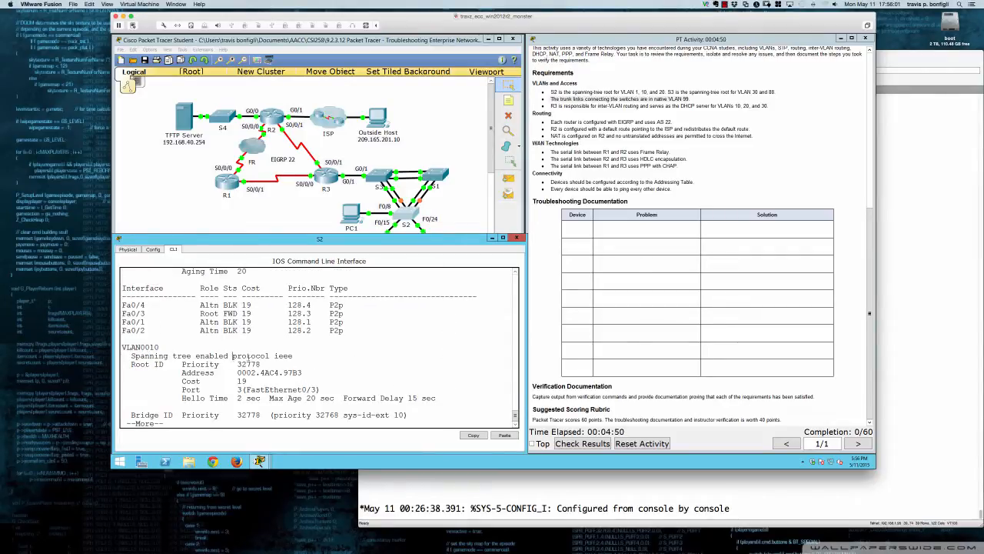
left_click_drag(232, 355, 293, 356)
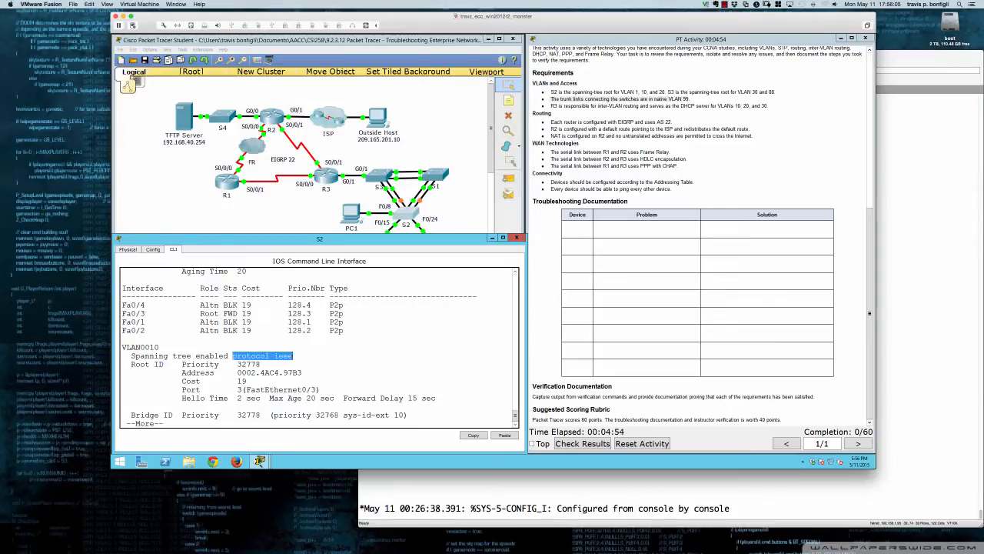
left_click(304, 356)
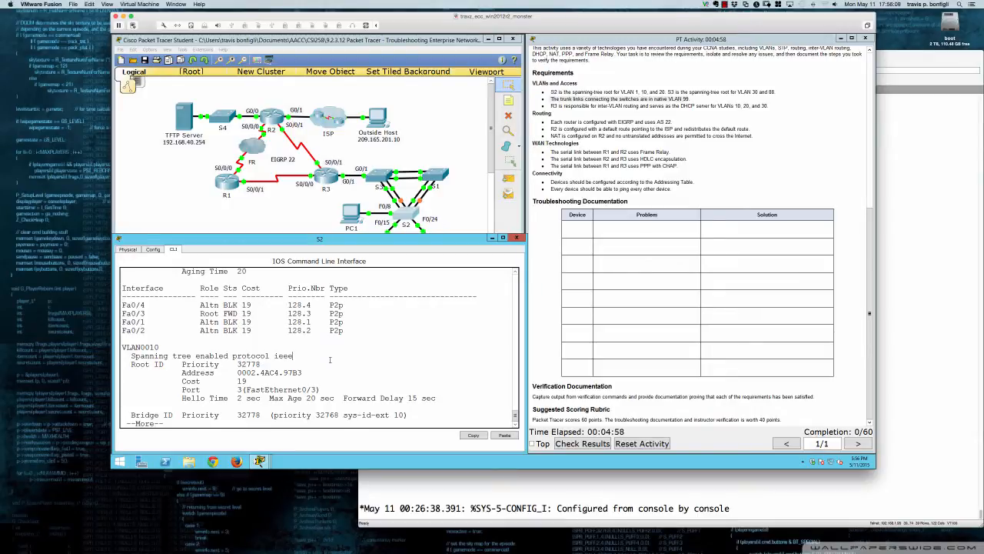
key("space")
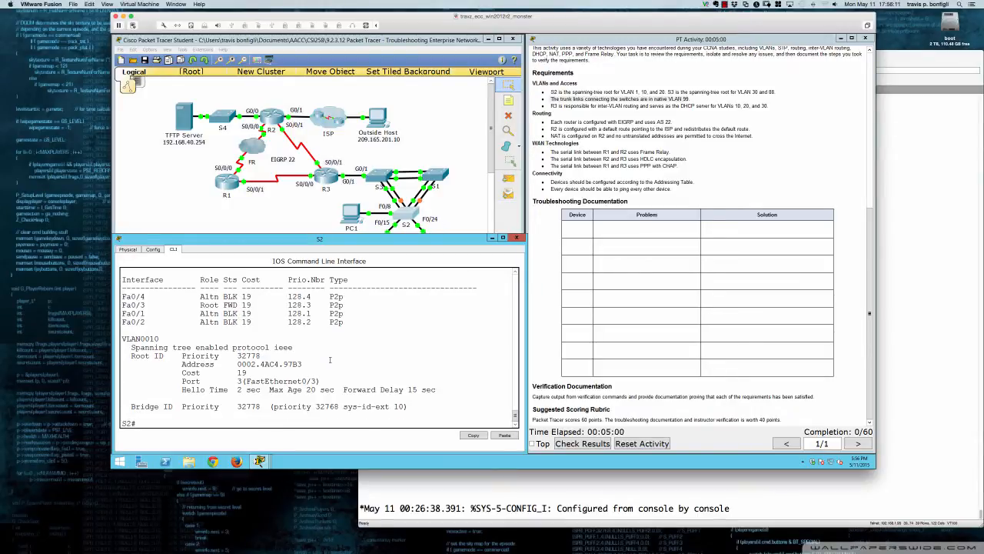
Enter global configuration mode on S2 and make it the primary spanning-tree root for VLANs 1, 10 and 20
type("conf t")
key("Return")
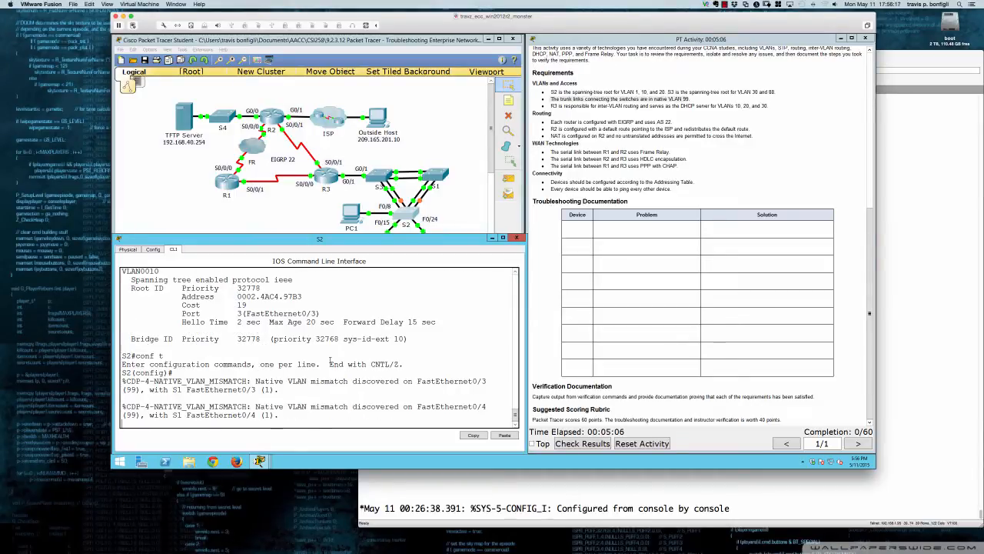
key("Return")
key("Return")
key("Return")
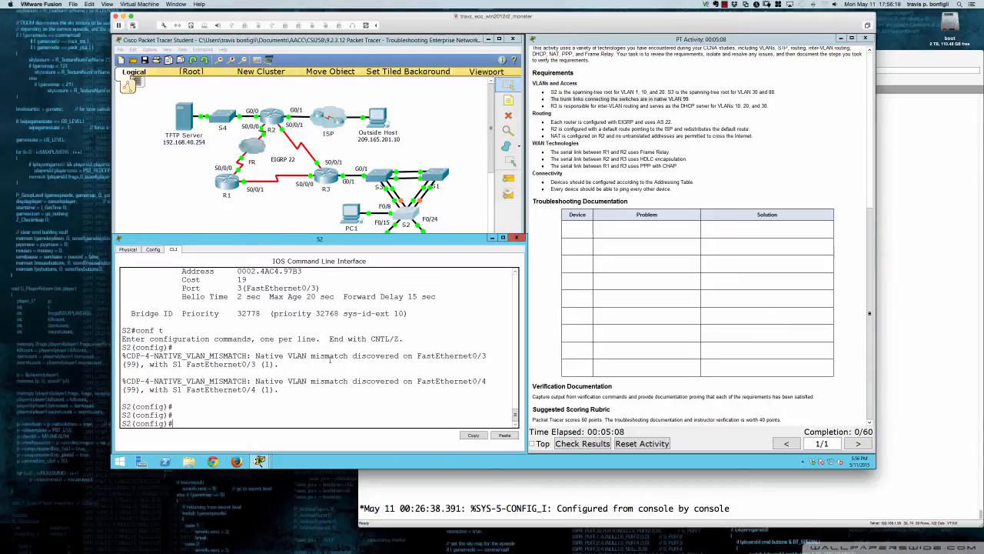
type("sp")
key("Tab")
type("vlan")
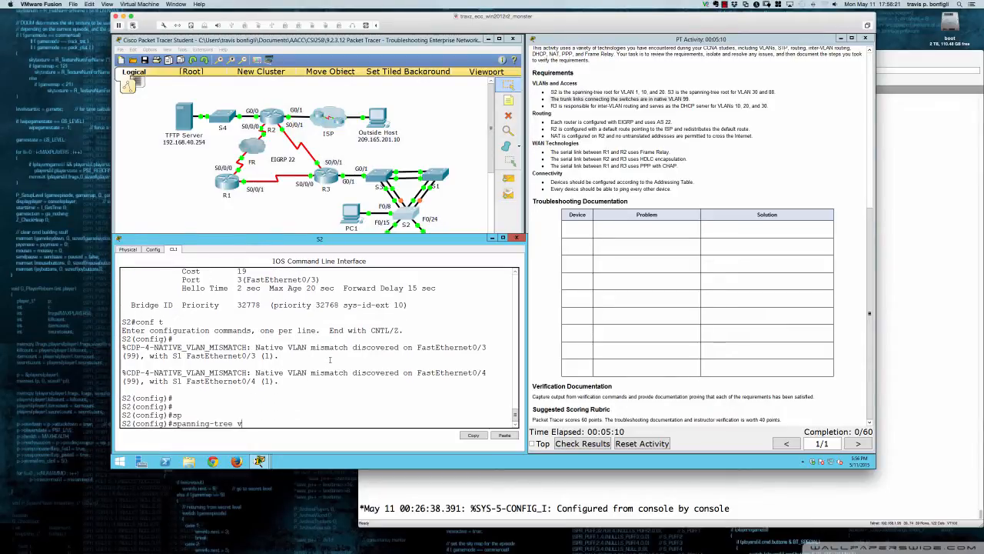
key("Tab")
type("1,1")
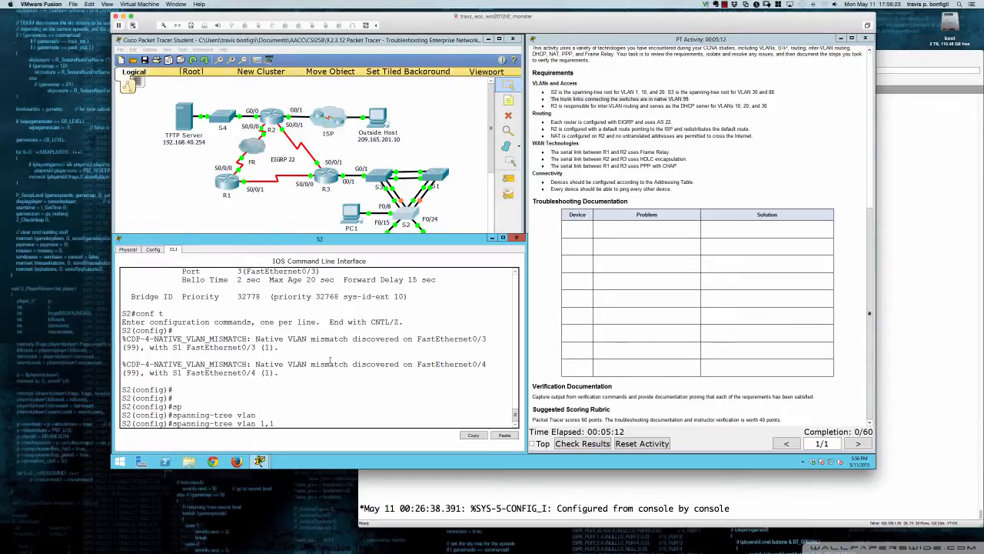
type("0,20 roo")
key("Tab")
type("pri")
key("Tab")
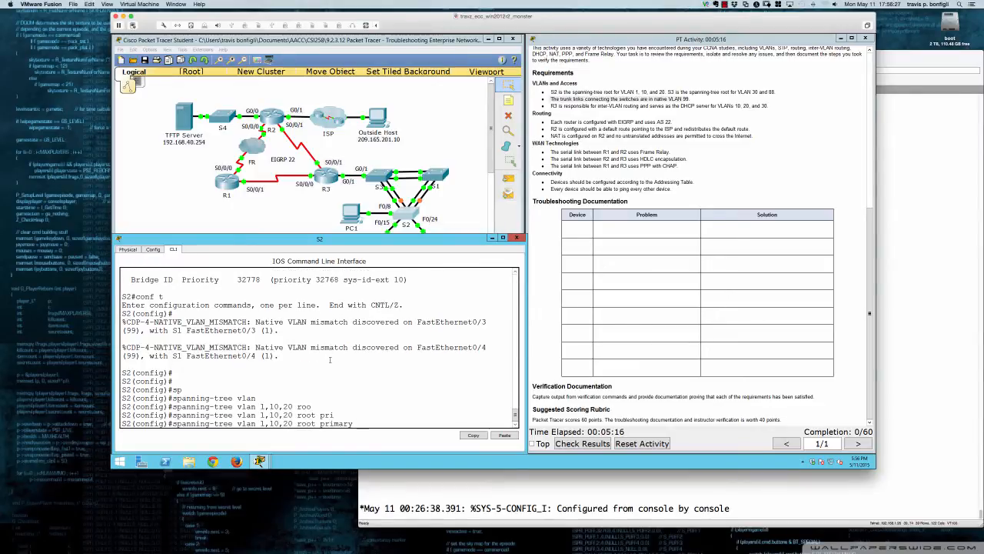
key("Return")
Check the spanning-tree VLAN priority line in S2's running configuration, and exit the listing
key("Return")
key("Return")
key("Return")
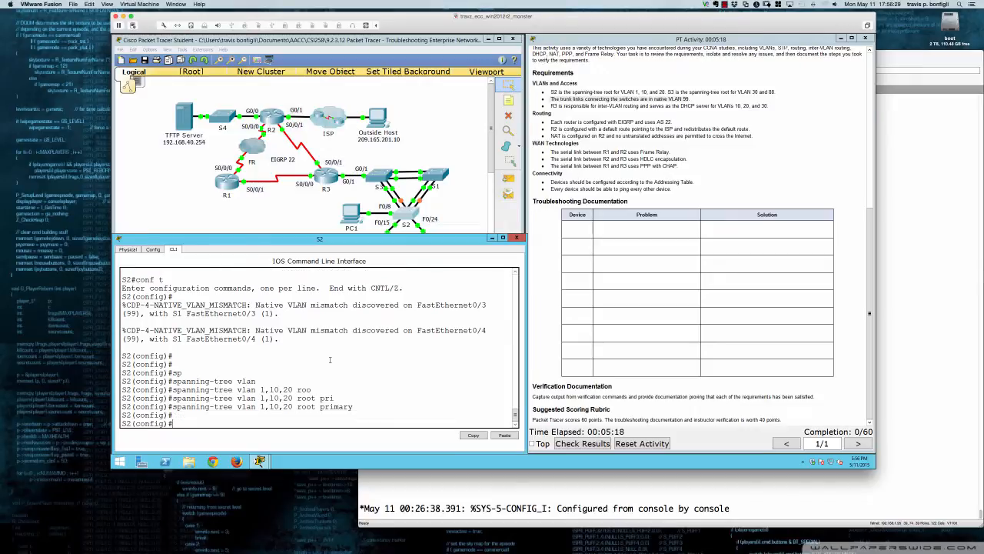
type("do sh run")
key("Return")
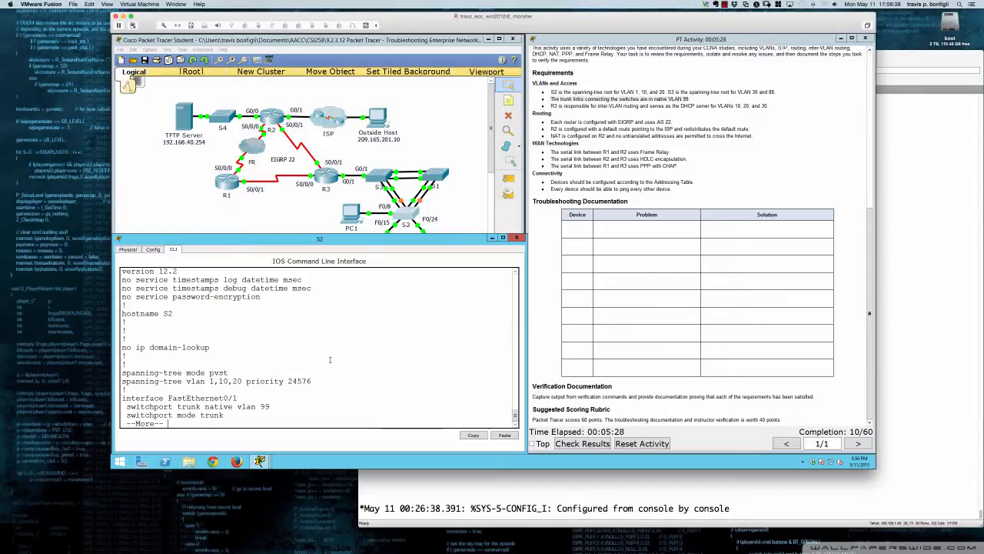
key("q")
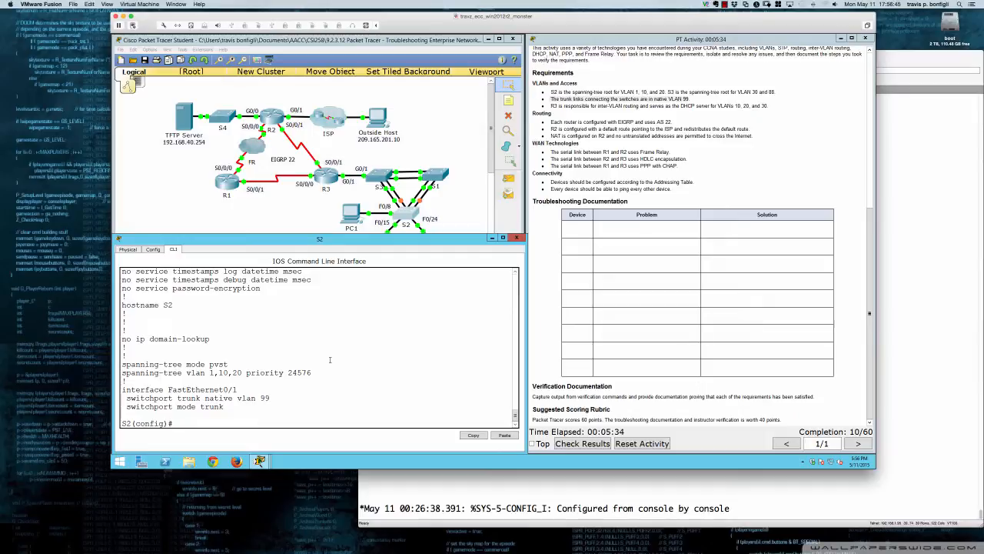
Try to display S2's spanning-tree root information from global configuration mode
type("do sh span")
key("Tab")
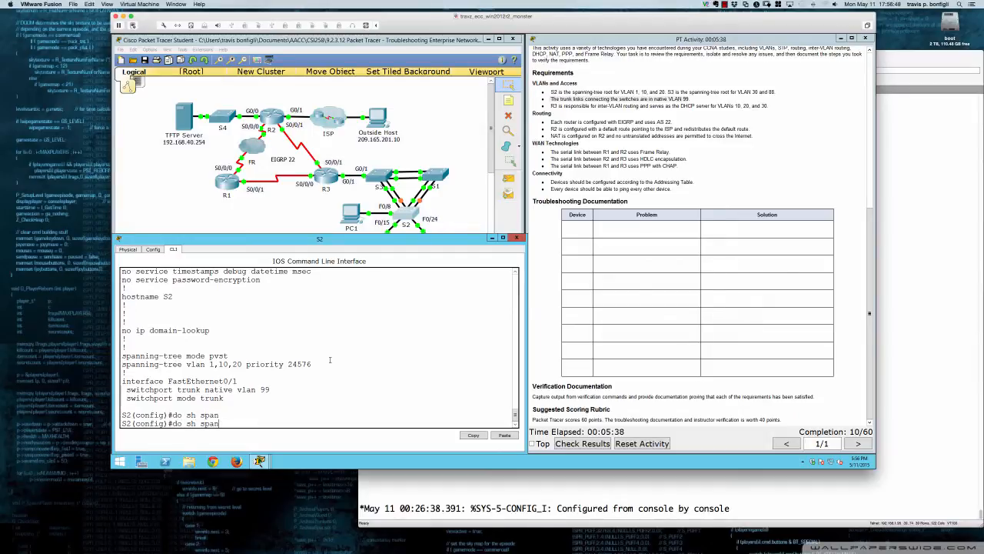
type("n root")
key("Return")
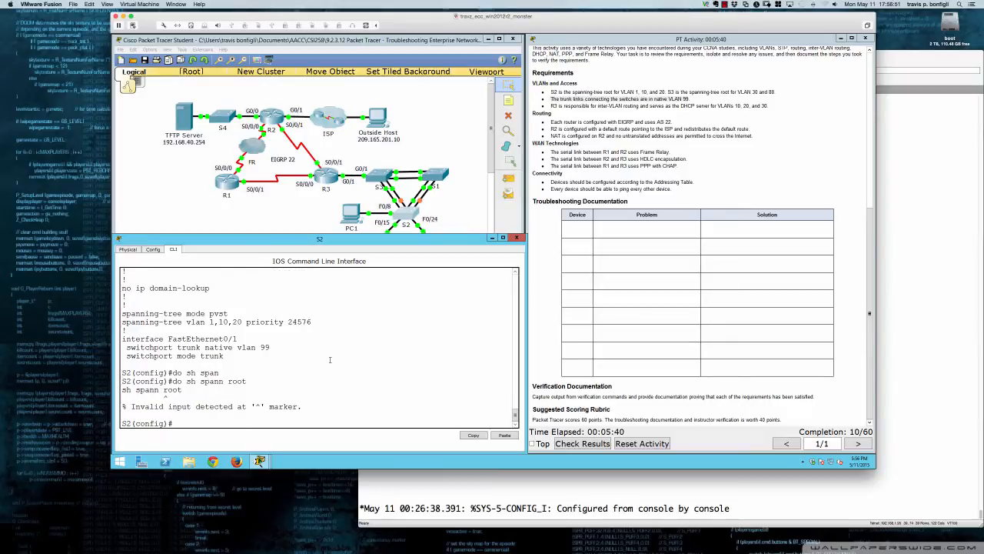
Return S2 to privileged mode, and display its spanning-tree details after listing the available show options
type("end")
key("Return")
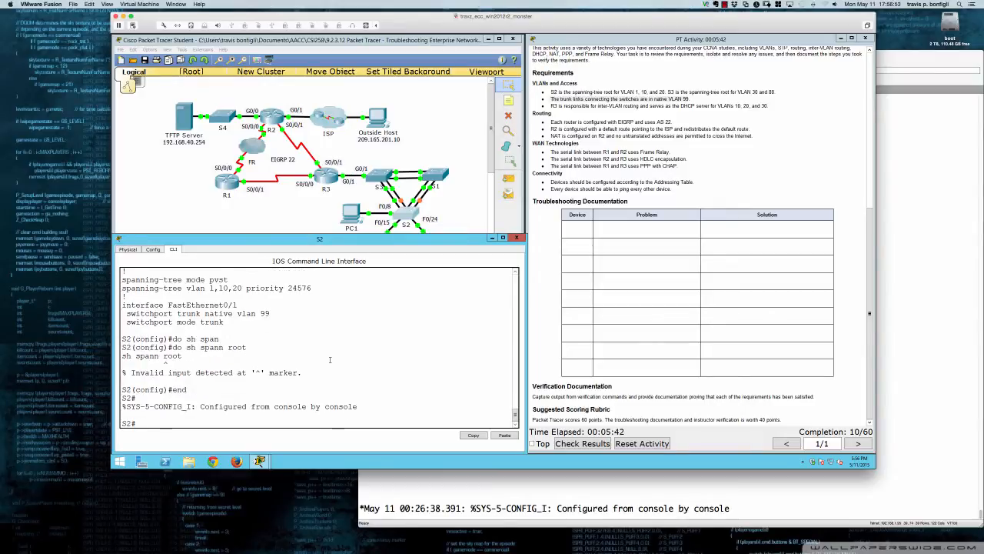
key("Return")
key("Return")
key("Return")
type("sh a")
key("BackSpace")
type("sp")
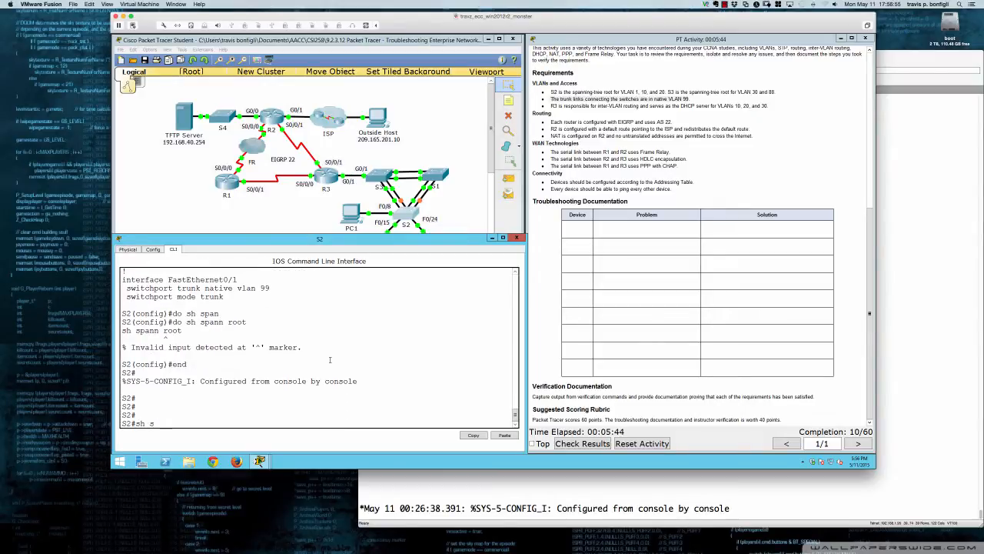
key("Tab")
type("?")
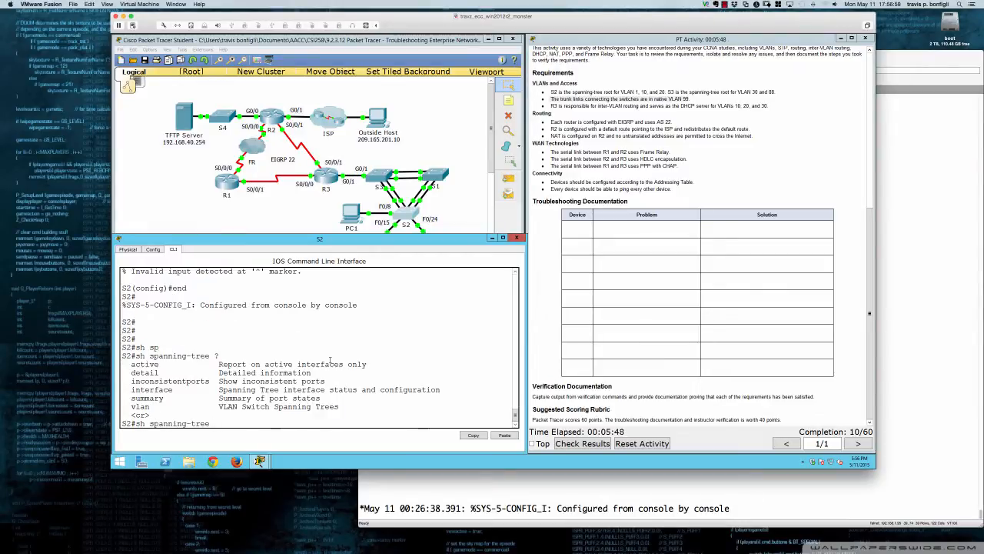
key("Return")
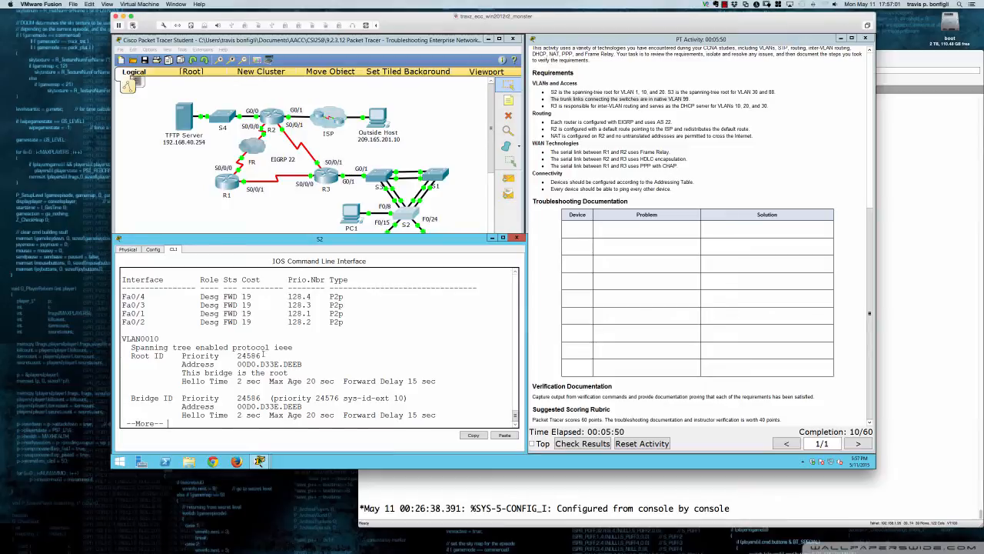
Check in S2's spanning-tree output whether this bridge is the root for VLANs 1, 10 and 20
scroll(262, 352, "up", 5)
scroll(263, 352, "up", 1)
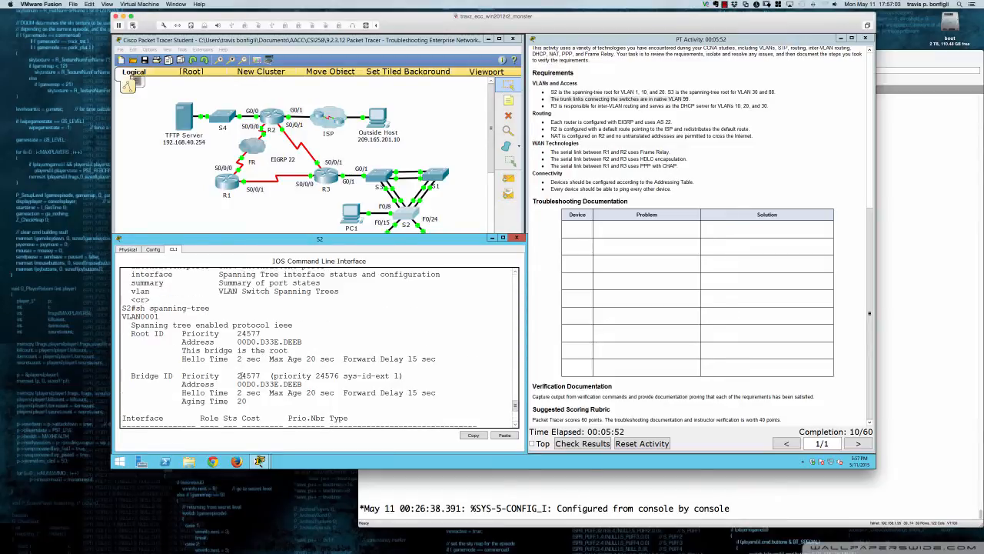
left_click_drag(182, 354, 289, 351)
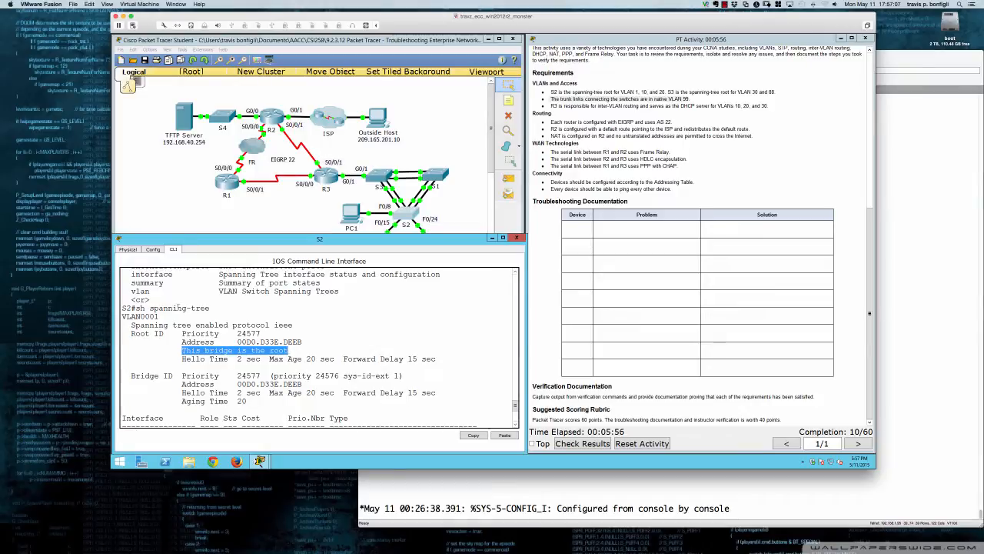
scroll(223, 370, "down", 5)
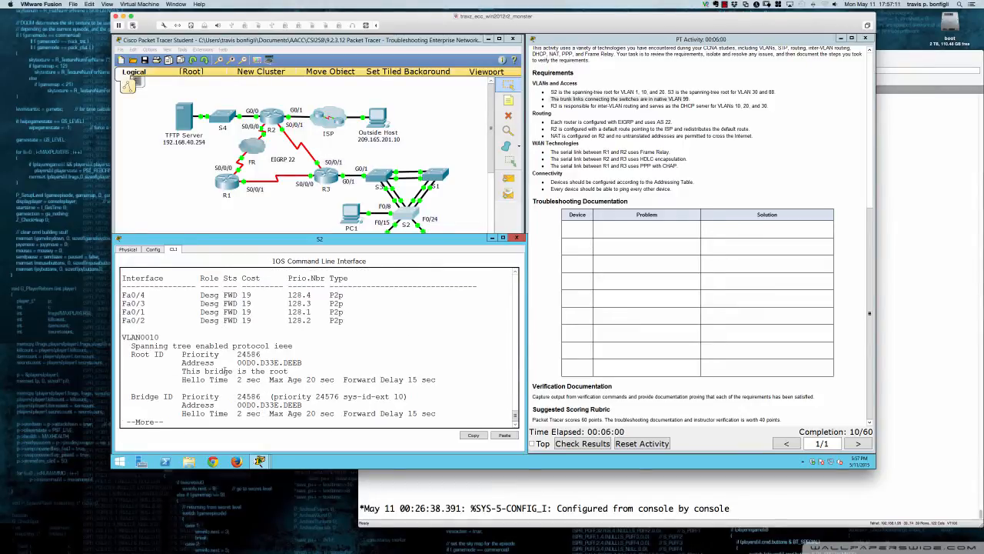
key("space")
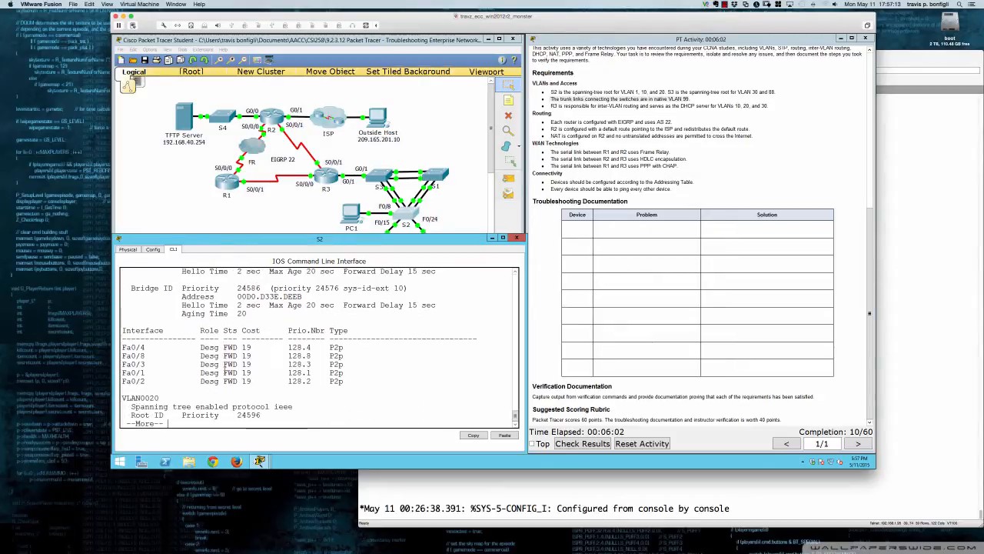
key("Return")
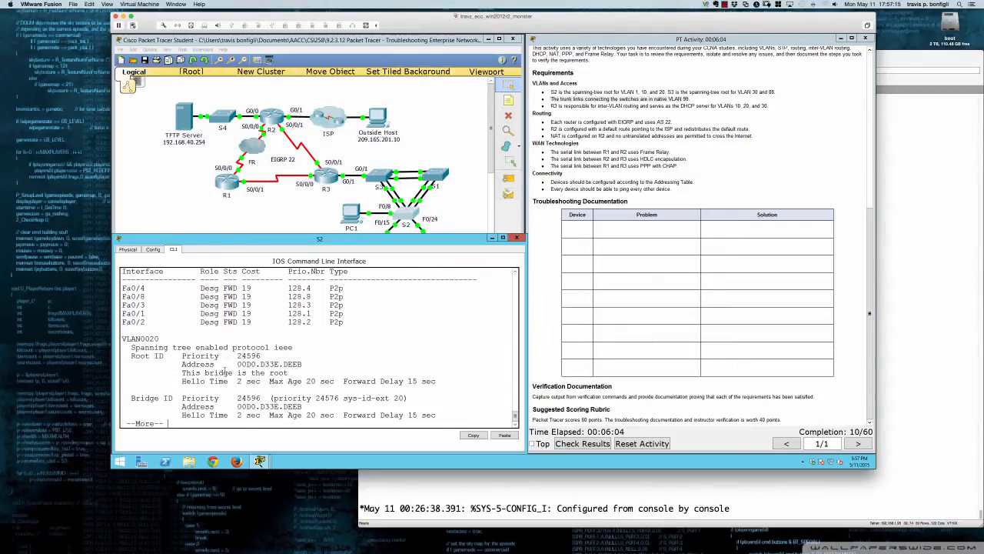
Examine the root bridge's address for VLAN 30 in S2's spanning-tree output, and exit the listing
key("Return")
key("Return")
key("Return")
key("Return")
key("Return")
key("Return")
key("Return")
key("Return")
key("Return")
key("Return")
key("Return")
key("Return")
key("Return")
key("Return")
key("Return")
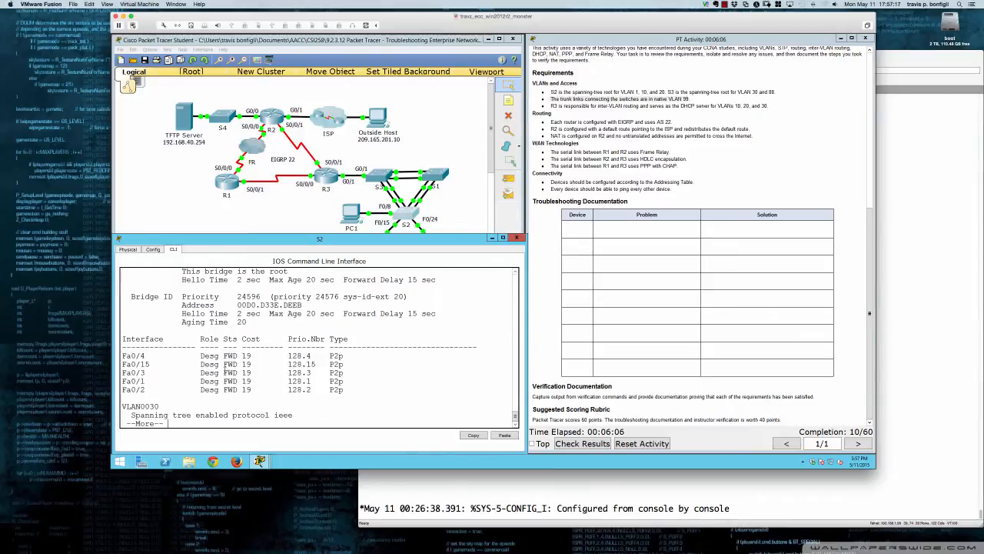
key("Return")
key("Return")
key("Return")
key("Return")
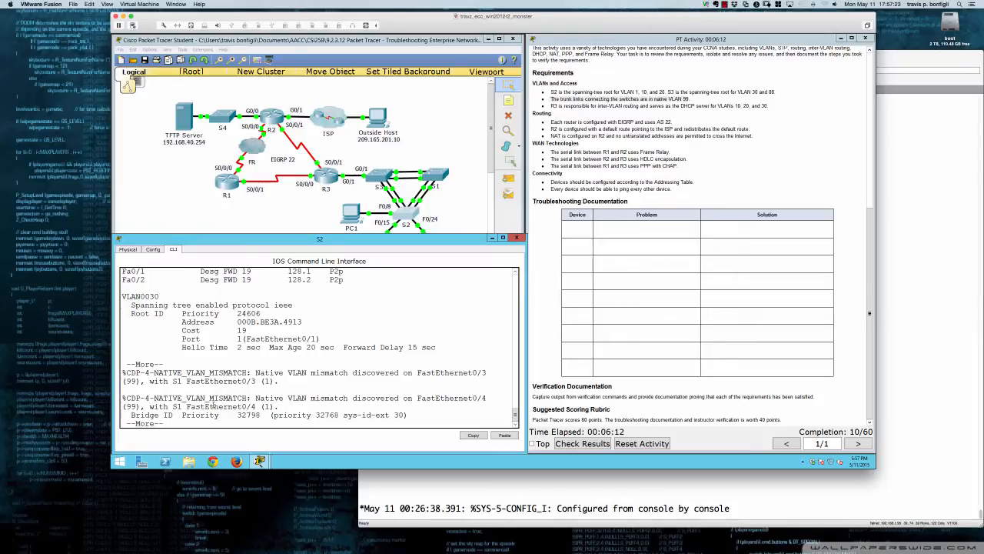
scroll(212, 348, "up", 1)
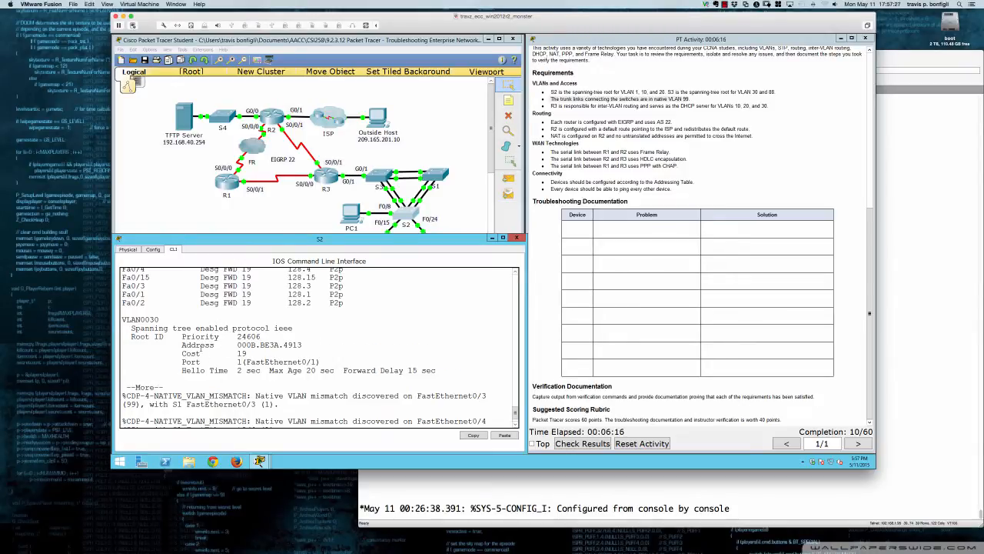
left_click_drag(182, 345, 302, 346)
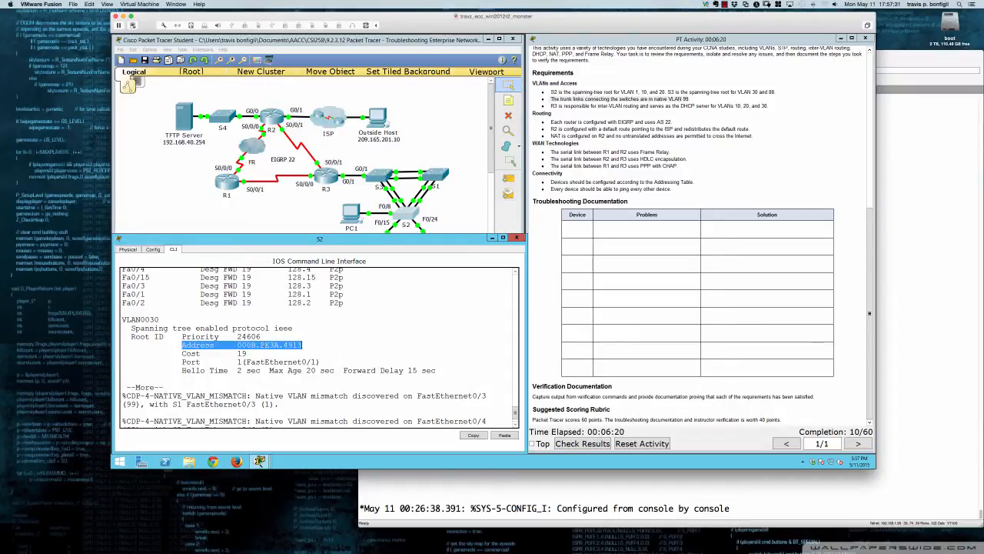
left_click(304, 348)
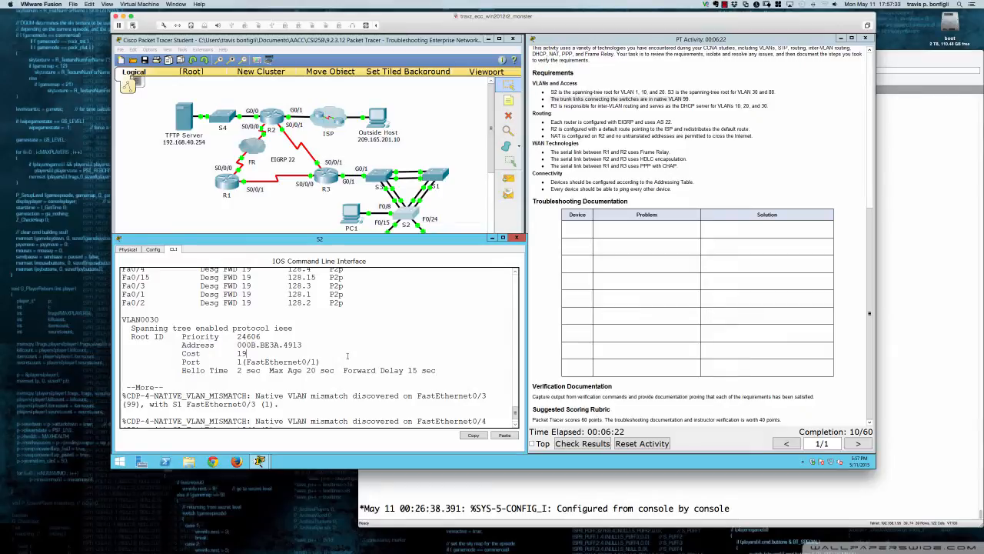
key("Return")
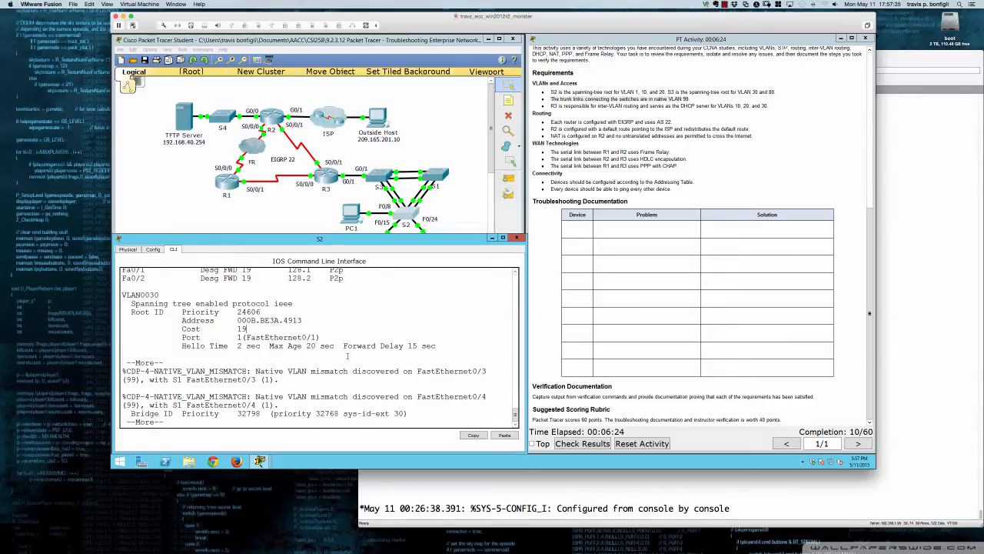
key("Return")
key("Return")
key("Return")
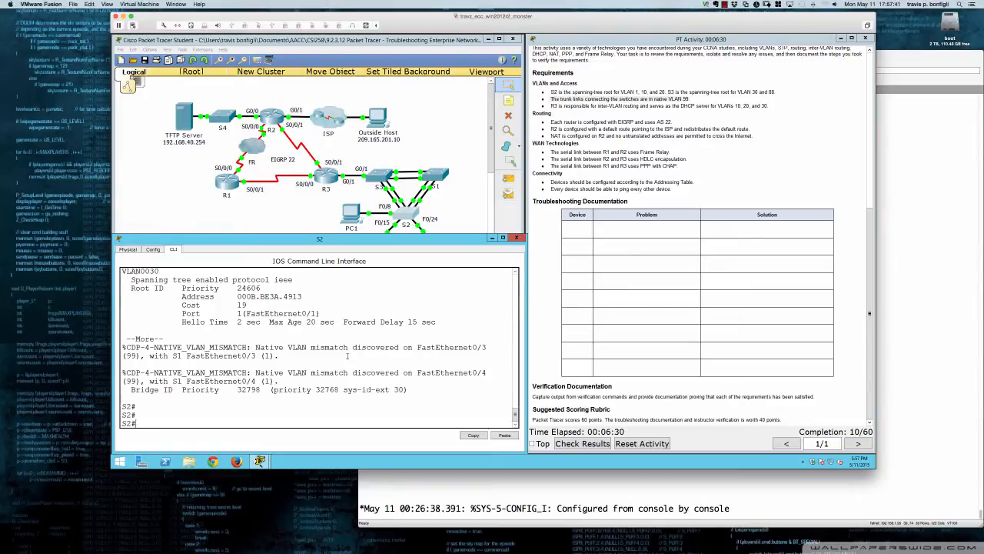
key("Return")
key("Return")
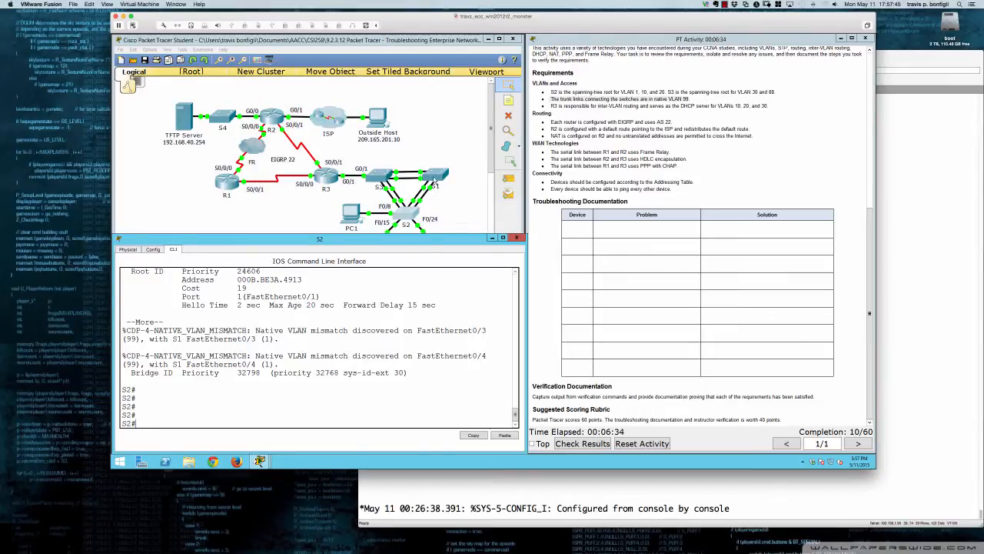
Open S1's command line, placing its device window below the topology and widening it to the activity instructions
left_click(436, 190)
left_click_drag(449, 153, 191, 239)
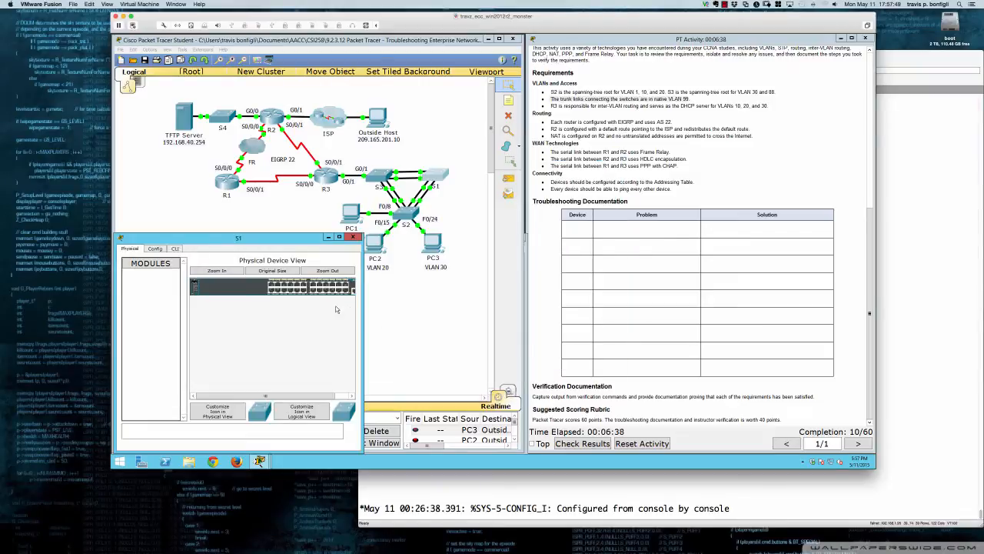
left_click_drag(363, 309, 526, 305)
left_click(174, 249)
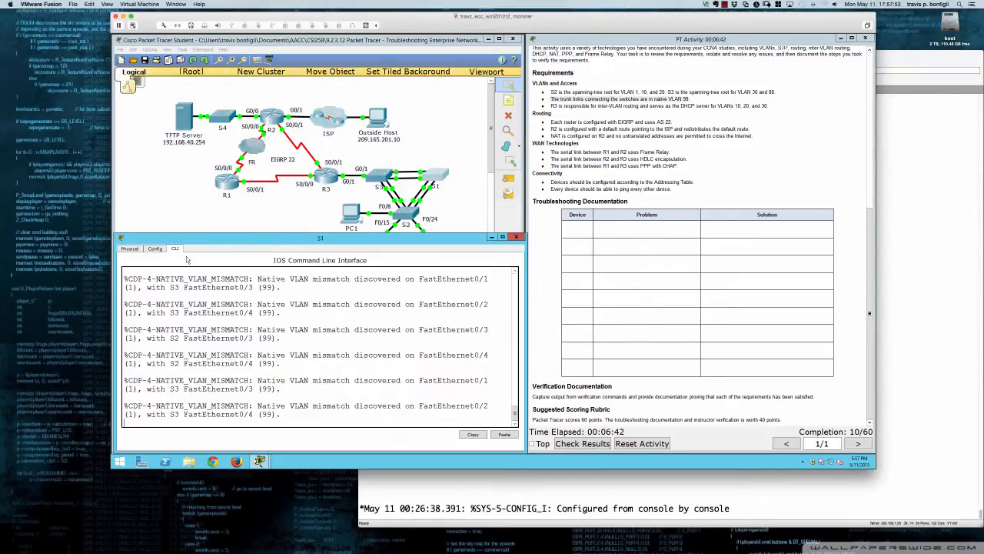
Review the native VLAN mismatch messages on S1's console, and bring back the command prompt
key("Return")
key("Return")
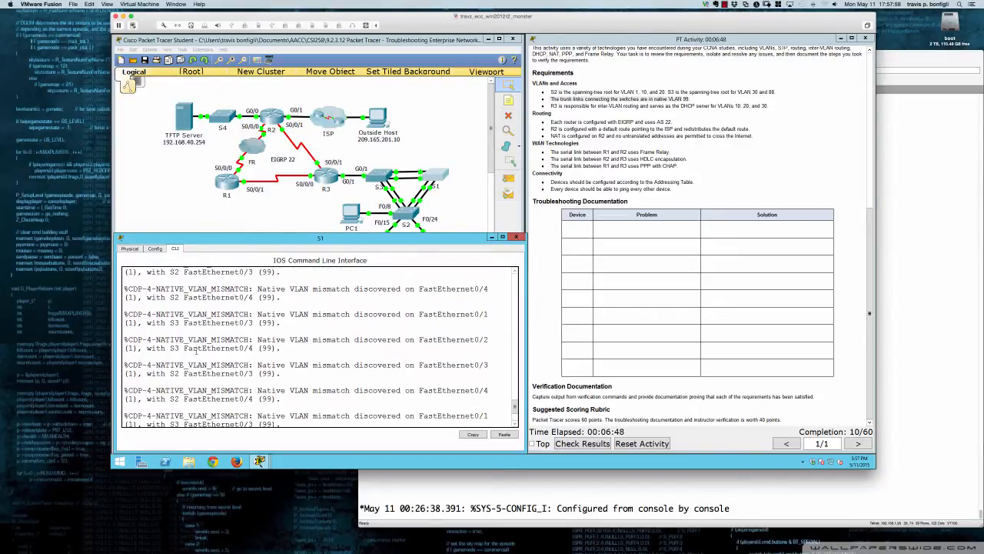
scroll(173, 356, "up", 1)
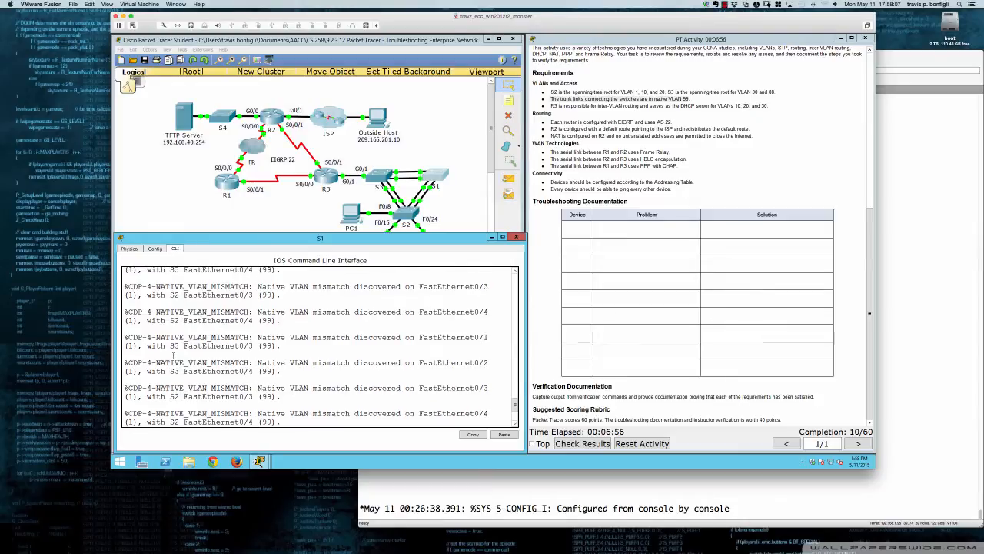
key("Return")
key("Return")
key("Return")
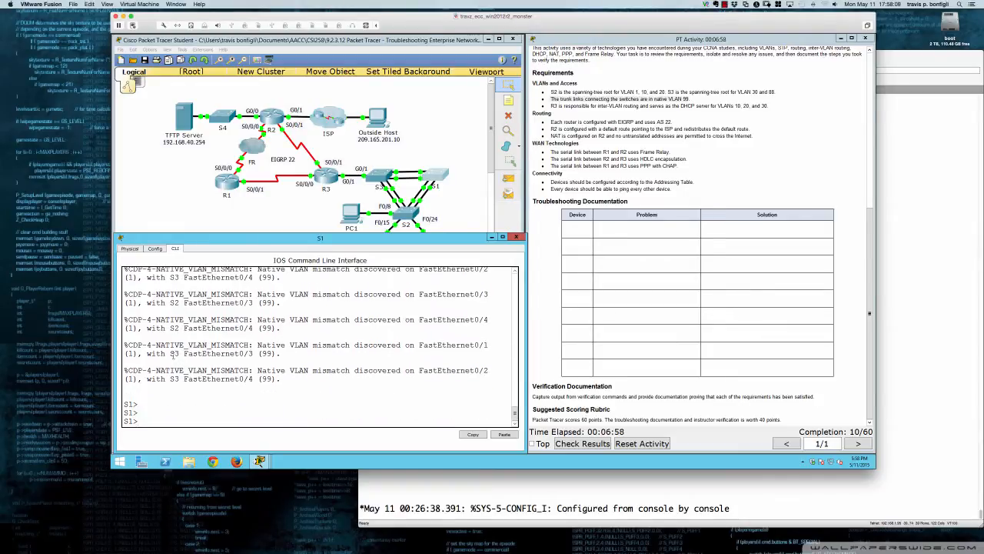
Enter privileged mode on S1 and examine the trunk settings of FastEthernet0/1 through 0/4 in its running configuration
type("en")
key("Return")
type("sh run")
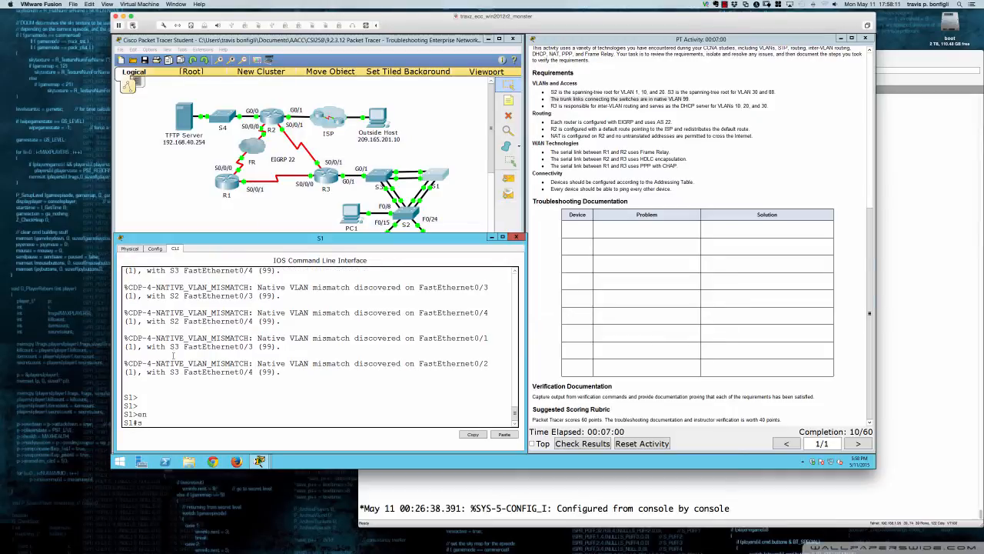
key("Return")
key("Return")
key("Return")
key("Return")
key("Return")
key("Return")
key("Return")
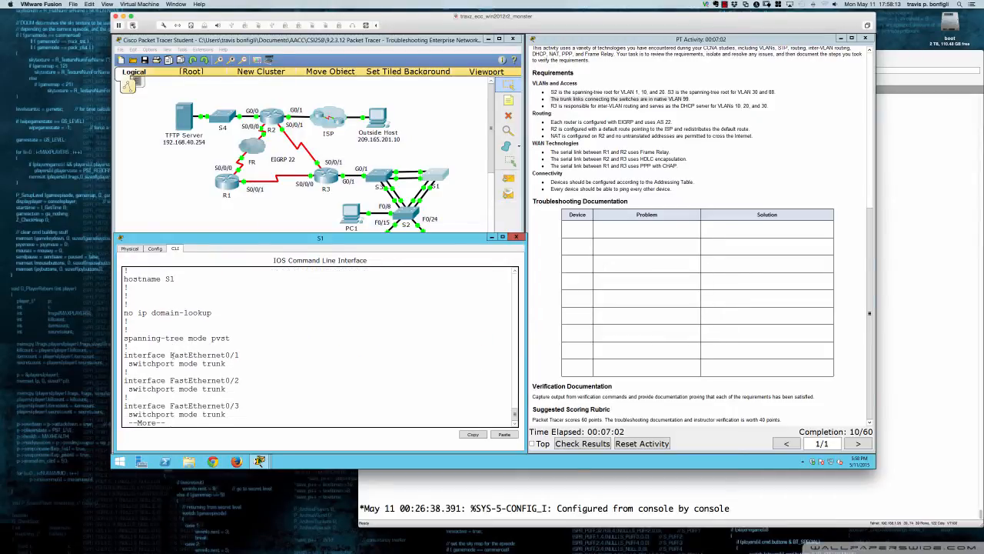
key("Return")
key("Return")
key("Return")
key("Return")
key("Return")
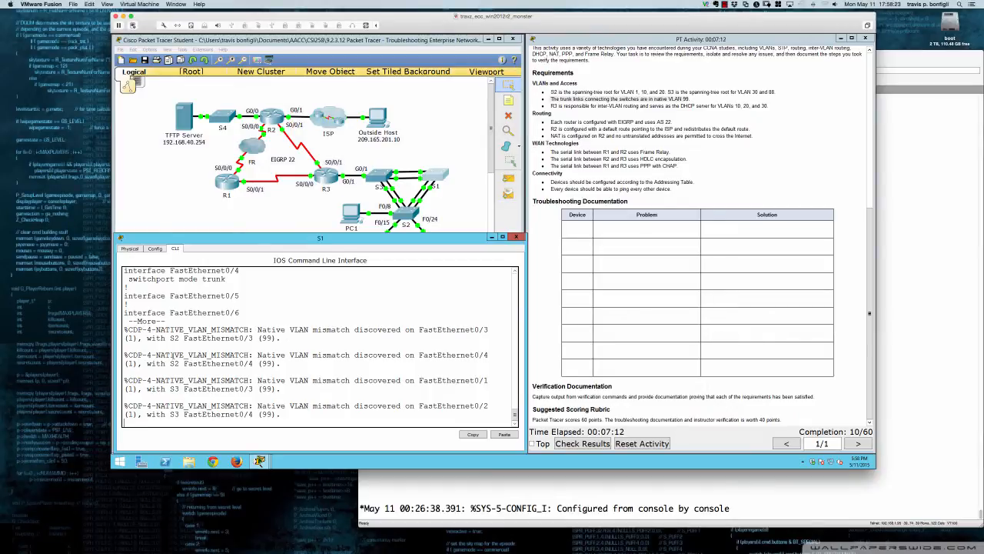
Leave S1's configuration listing, enter global configuration mode and select the interface range fa0/1 - 4
key("Return")
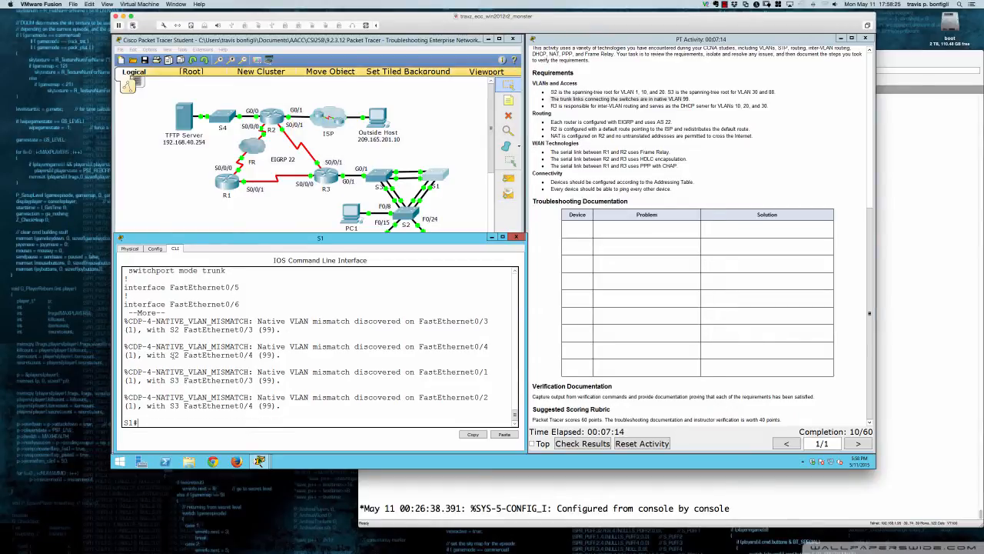
key("Return")
key("Return")
type("conf t")
key("Return")
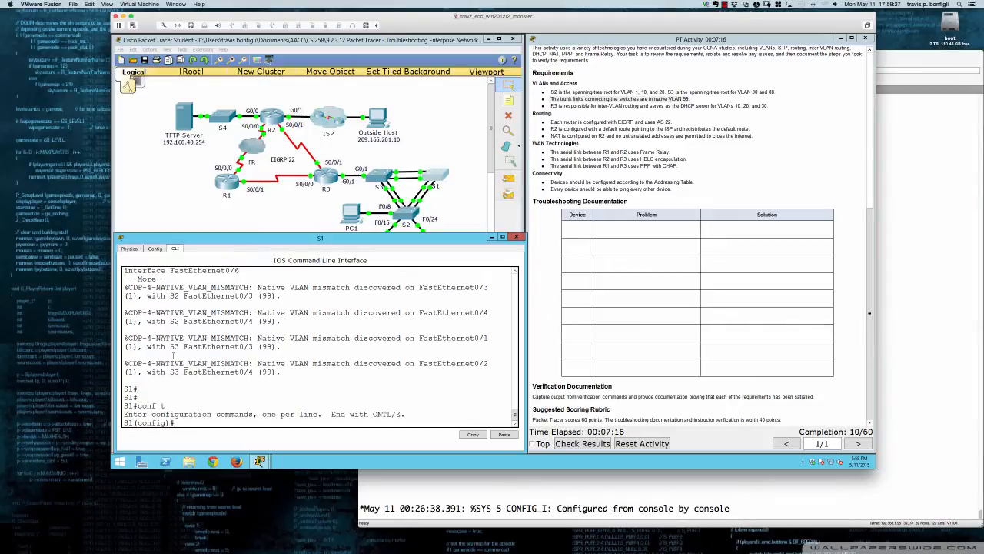
type("int ra fa0/1 - 4")
key("Return")
Set the trunk native VLAN to 99 on S1's selected interface range, and clear the console with blank prompts
type("swi")
key("Tab")
type("t")
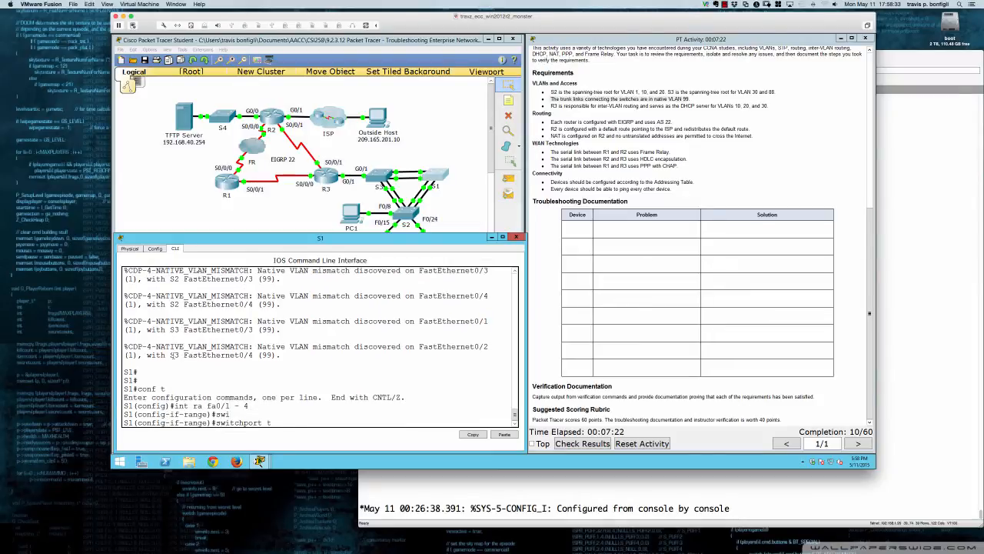
type("r")
key("Tab")
type("n")
key("Tab")
type("vl")
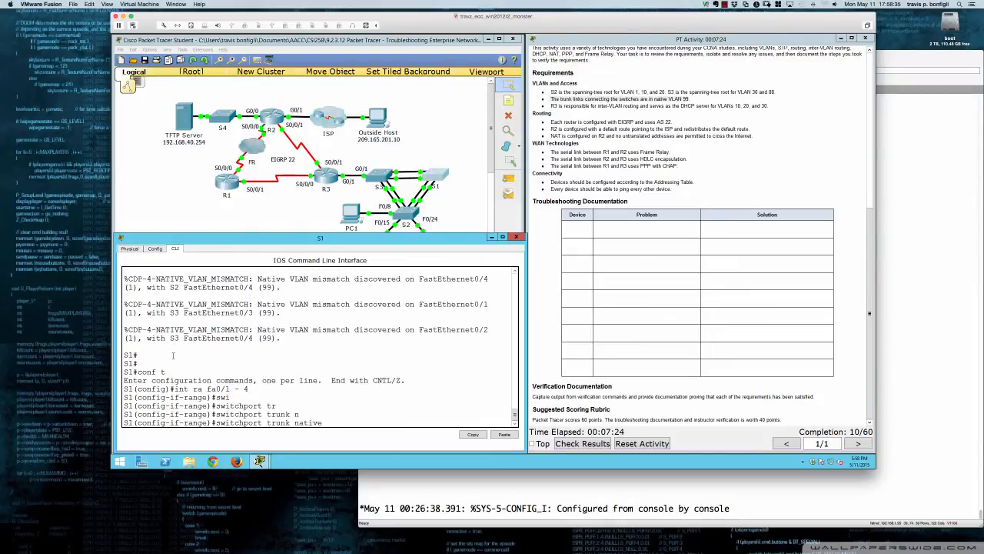
key("Tab")
type("99")
key("Return")
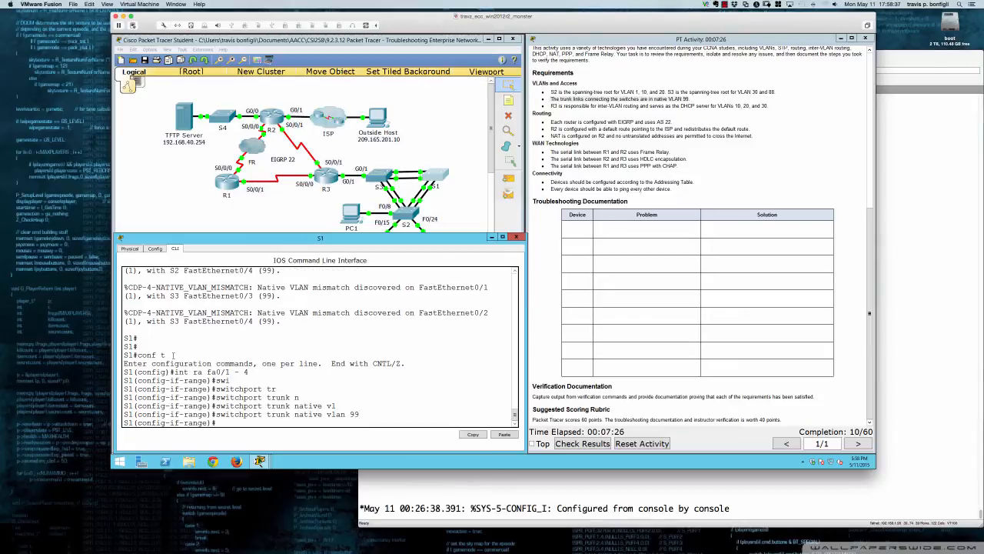
key("Return")
key("Return")
key("Return")
key("Return")
key("Return")
key("Return")
key("Return")
key("Return")
key("Return")
key("Return")
key("Return")
key("Return")
key("Return")
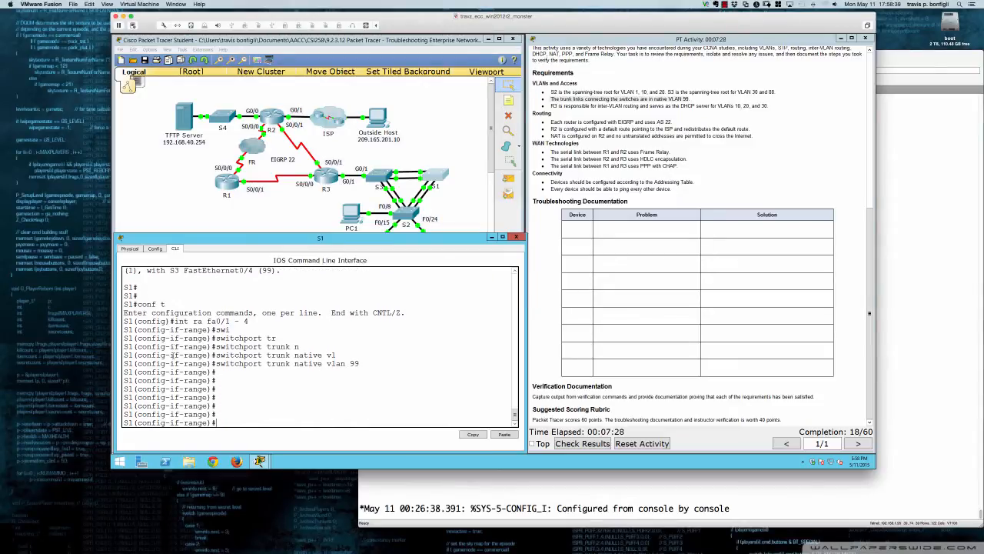
key("Return")
key("Return")
key("Return")
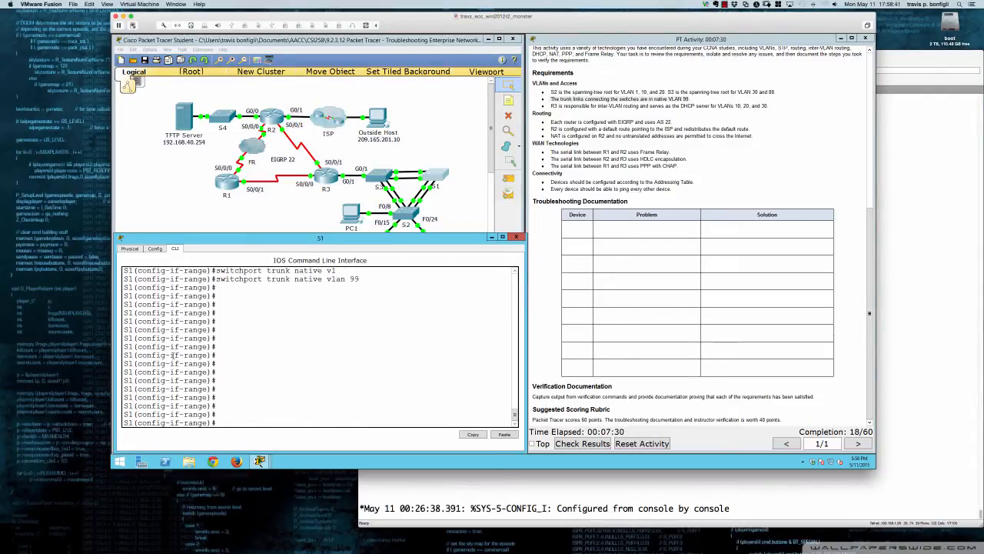
key("Return")
key("Return")
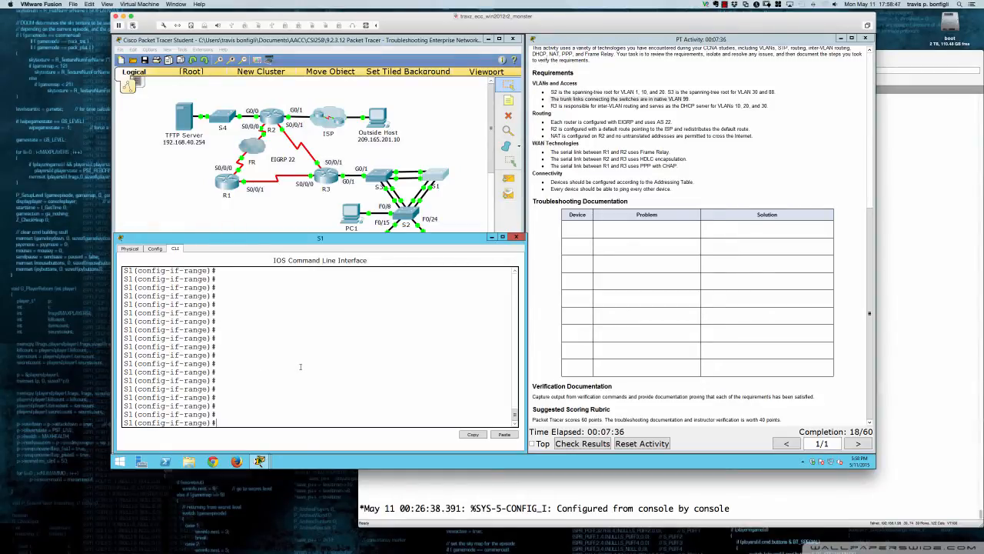
Check the native VLAN settings of the trunk interfaces in S1's running configuration, and exit the listing
type("do sh run")
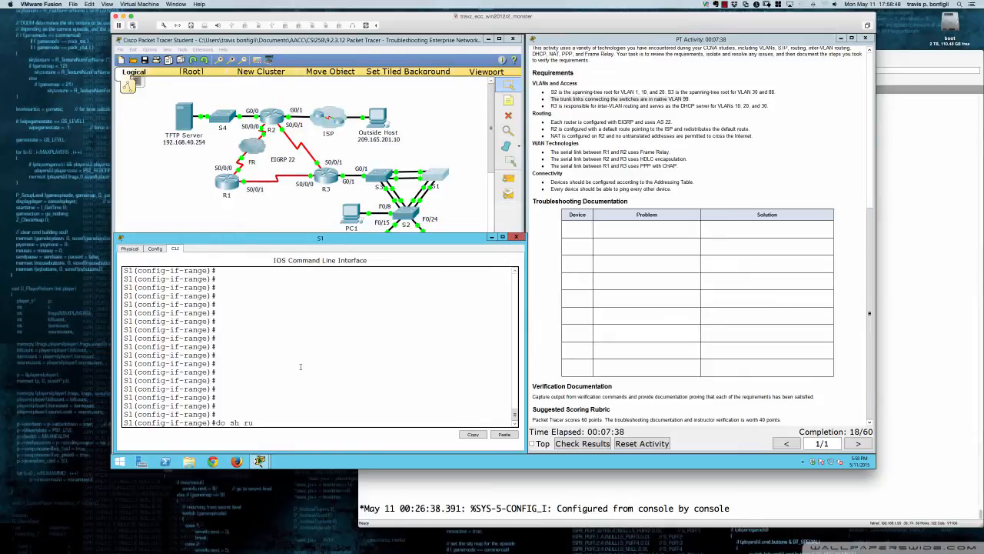
key("Return")
key("Return")
key("Return")
key("Return")
key("Return")
key("Return")
key("Return")
key("Return")
key("Return")
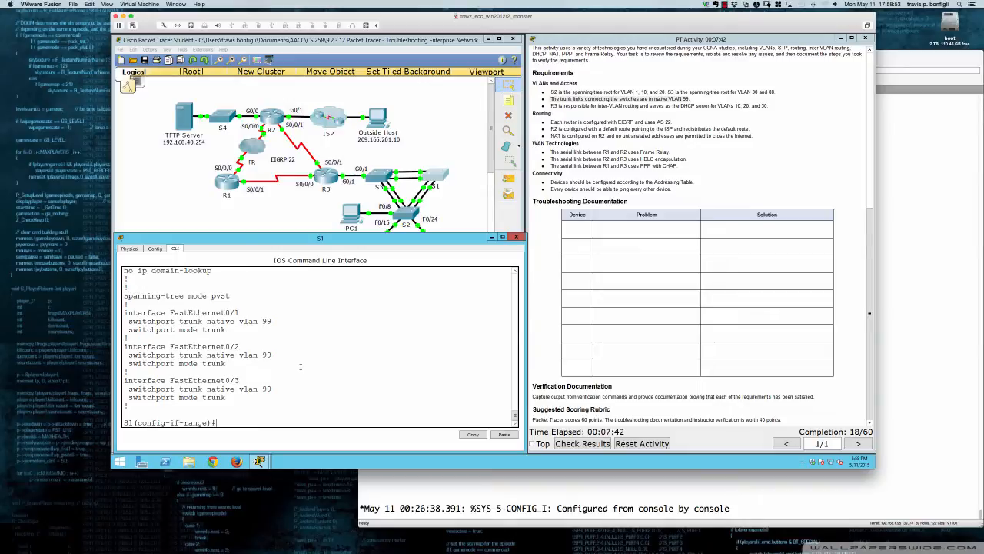
Review S1's interface trunk listing for native, allowed, active and forwarding VLANs through to its end
type("do sh int trunk")
key("Return")
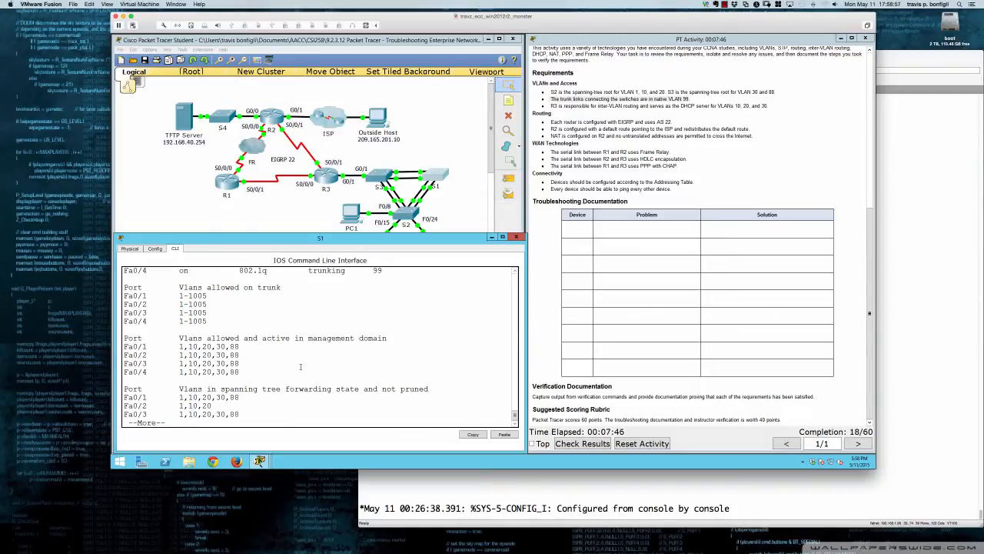
scroll(301, 367, "up", 3)
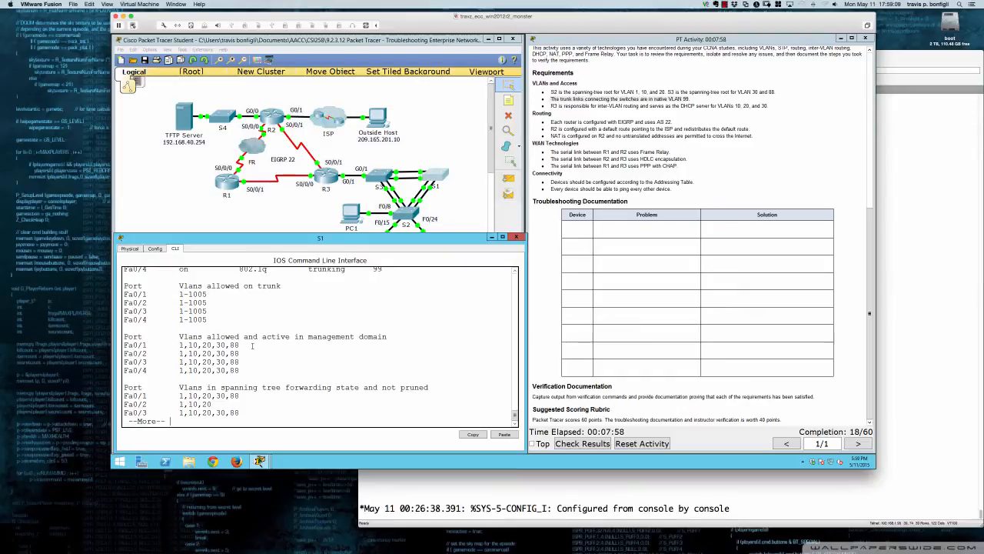
key("space")
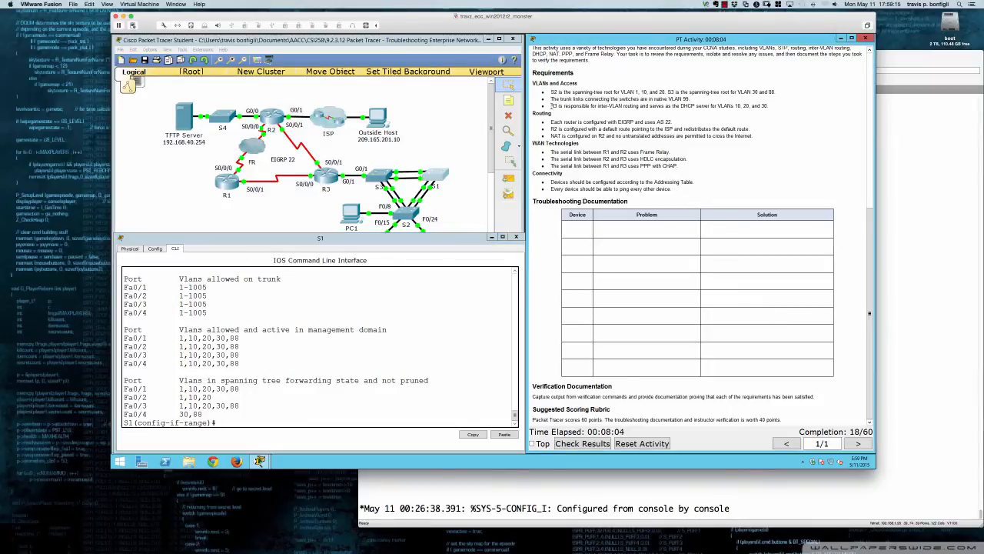
Highlight the requirement on R3's inter-VLAN routing and DHCP role, and open PC1's IP configuration
left_click_drag(551, 106, 769, 108)
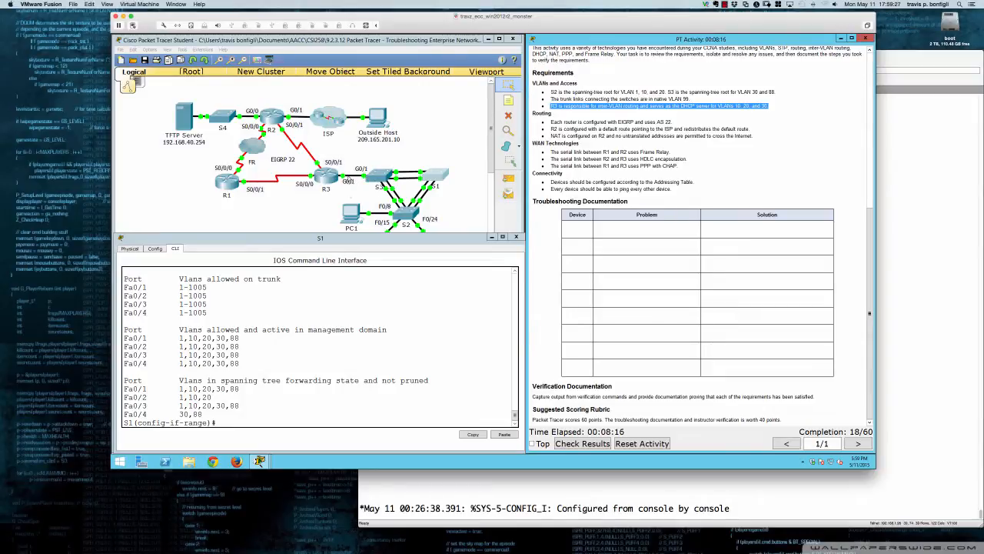
left_click(354, 202)
left_click(353, 219)
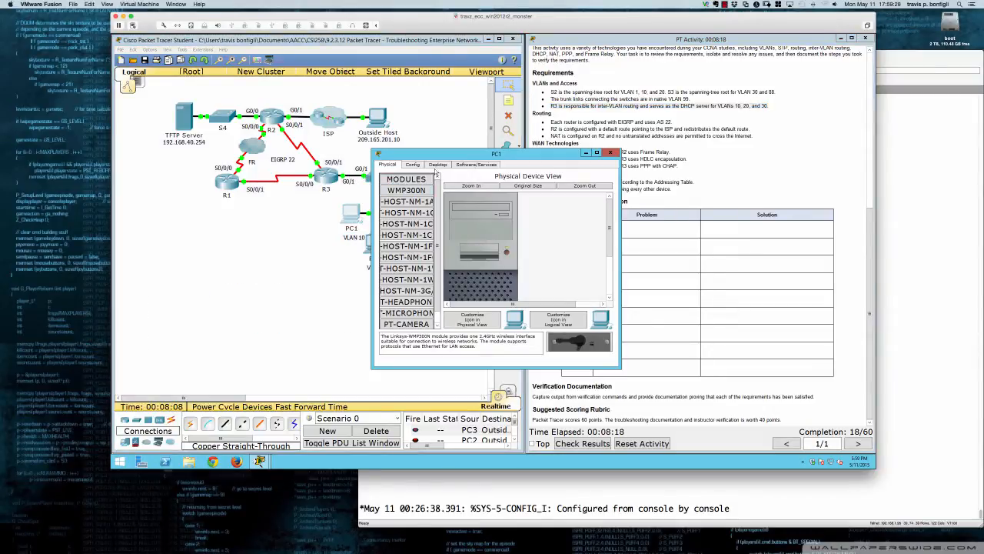
left_click(436, 165)
left_click(416, 190)
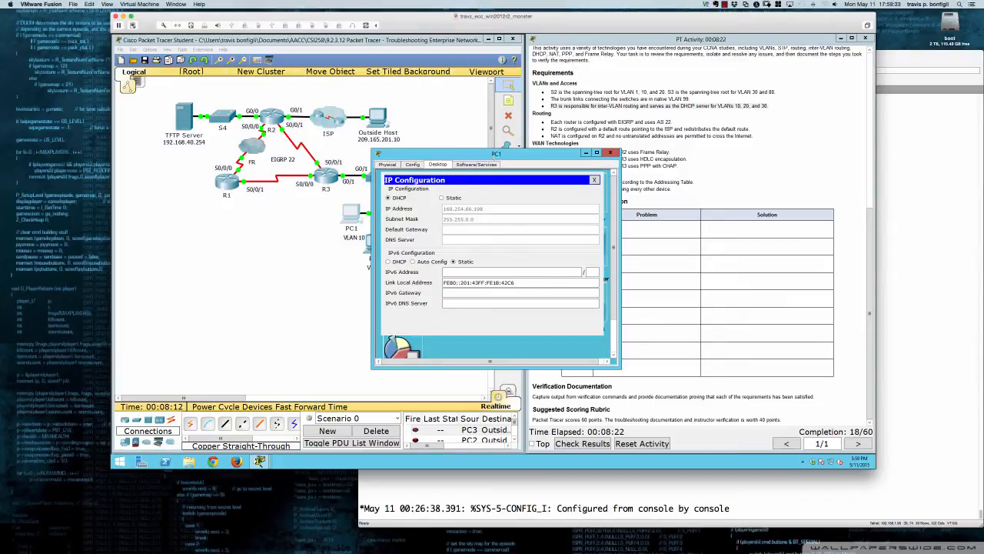
Retry PC1's DHCP request by switching its IPv4 configuration to Static and back to DHCP, and close the PC1 window
left_click_drag(493, 156, 537, 222)
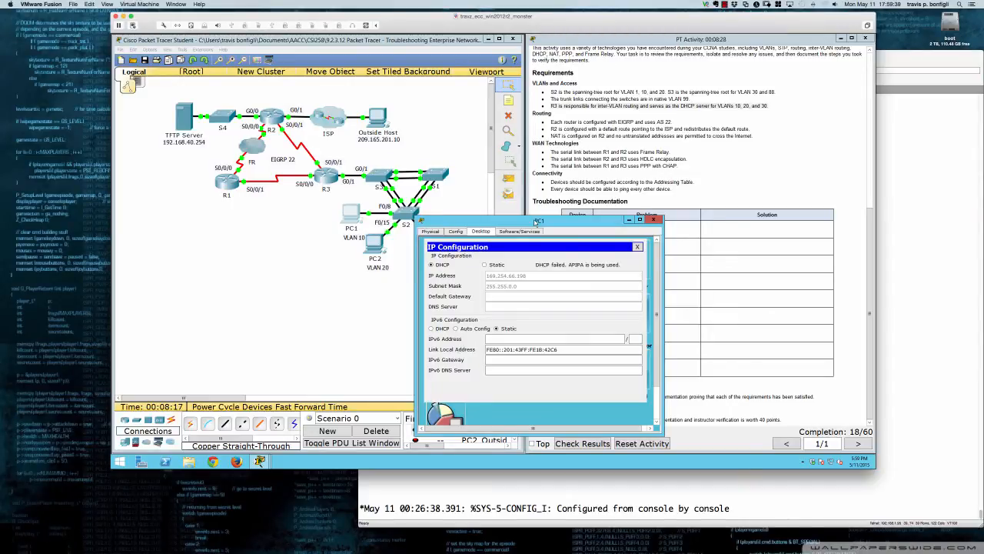
left_click(485, 265)
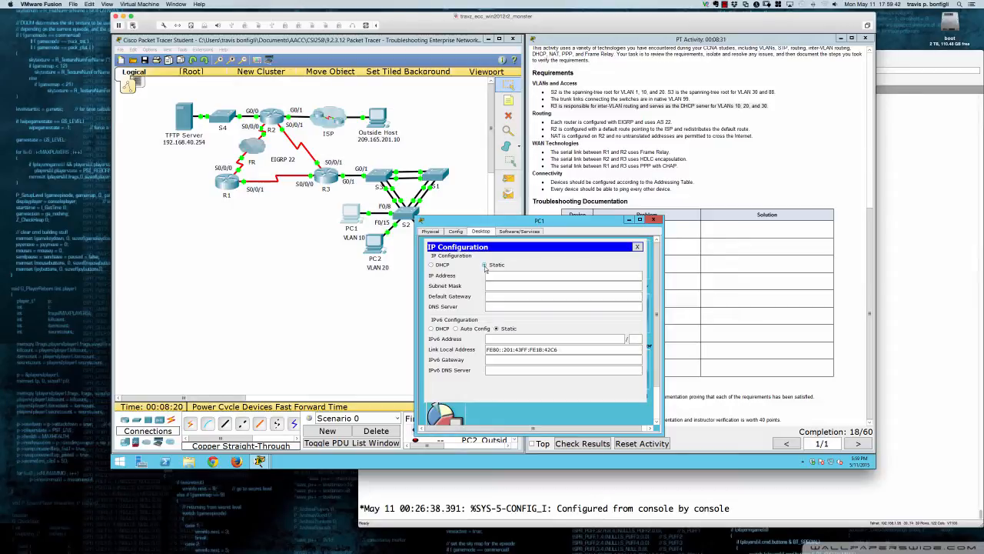
left_click(432, 265)
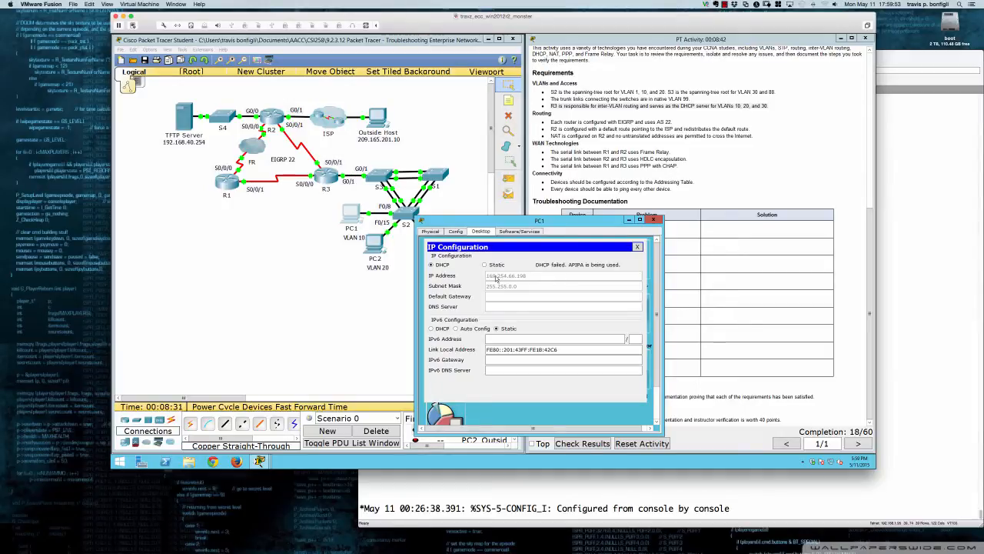
left_click(652, 221)
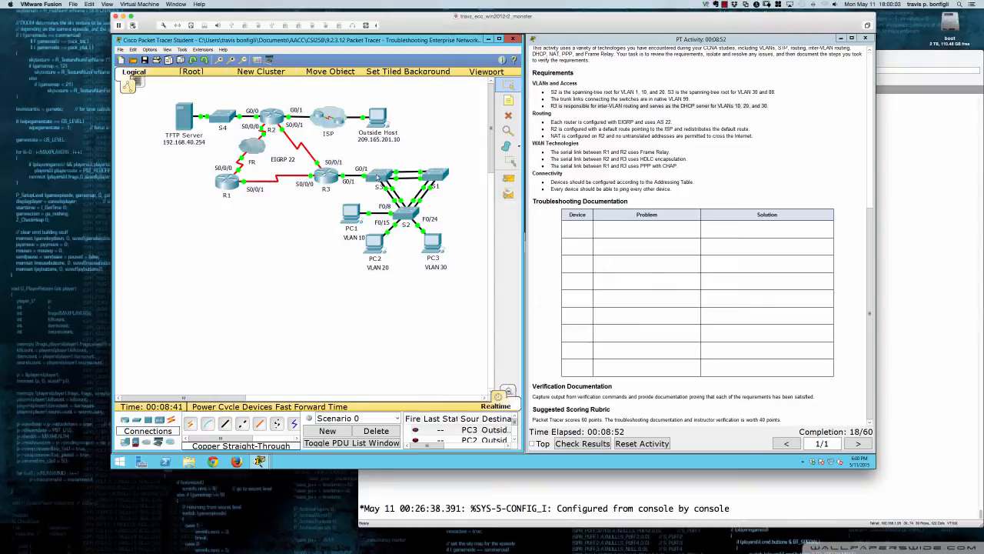
Open R3's command line, placing its device window below the topology and widening it to the activity instructions
left_click(329, 177)
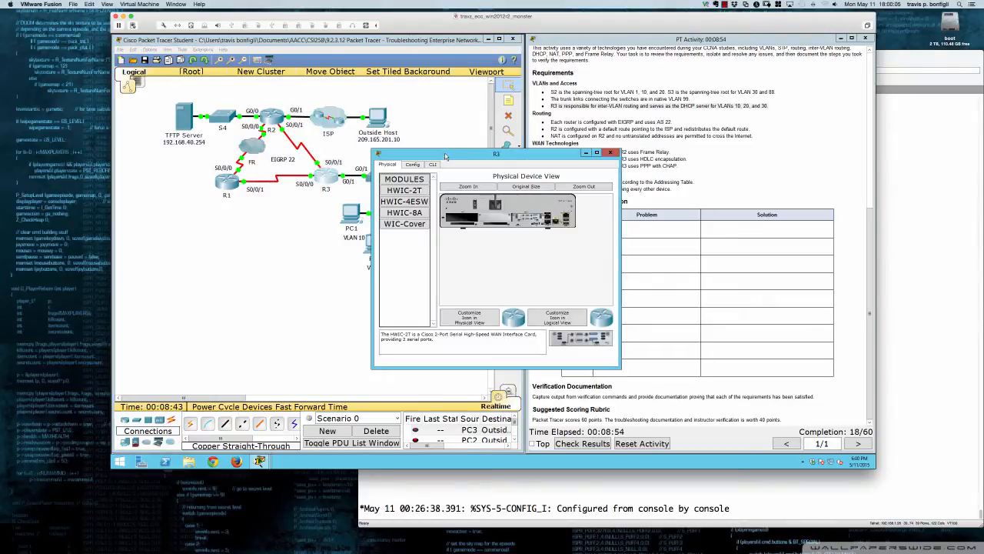
left_click_drag(444, 157, 188, 241)
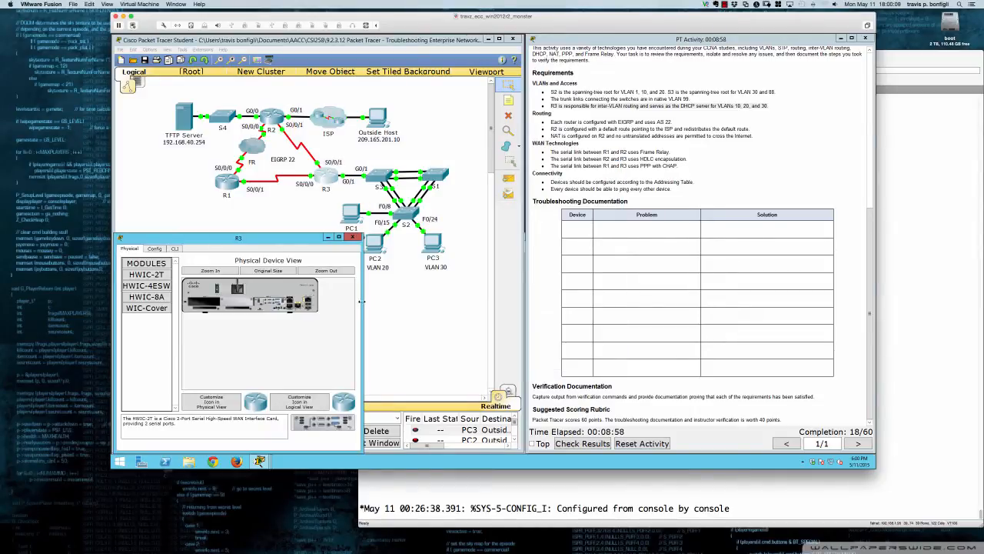
left_click_drag(361, 301, 523, 300)
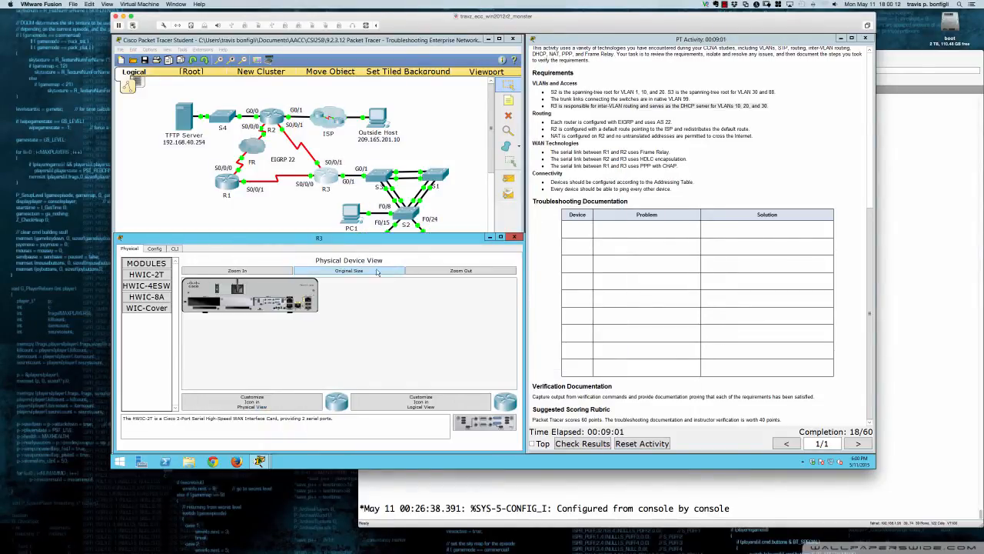
left_click(175, 249)
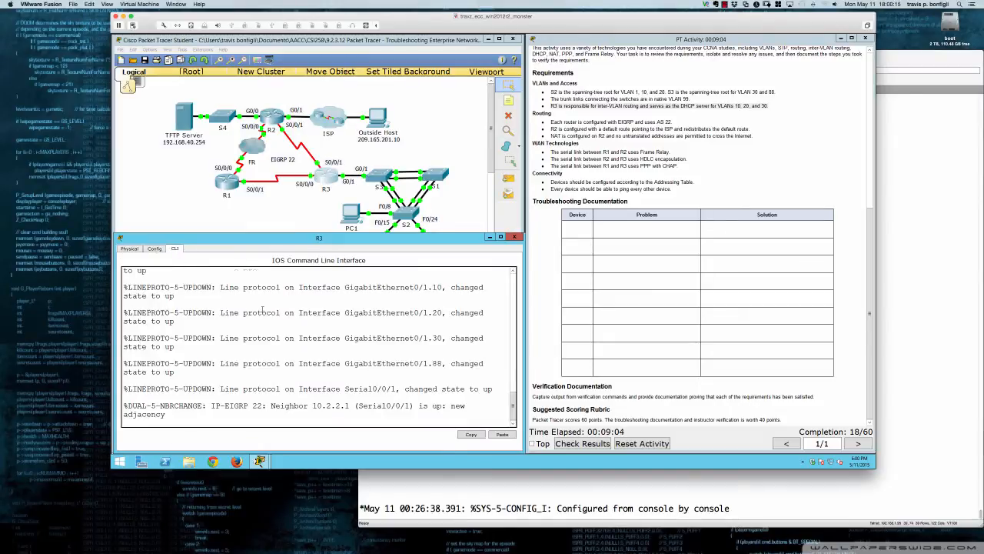
Enter privileged mode on R3 and display its running configuration
key("Return")
key("Return")
key("Return")
key("Return")
key("Return")
type("en")
key("Return")
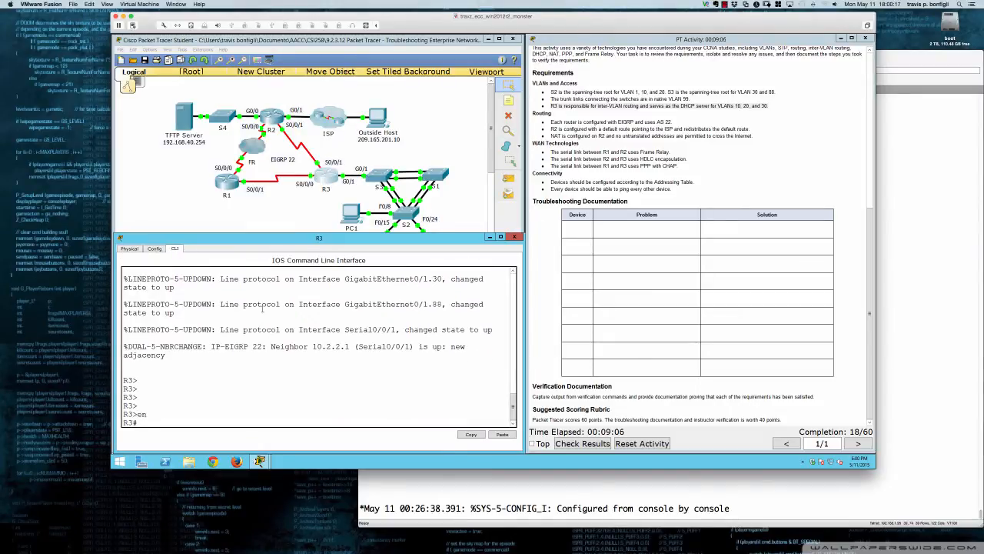
key("Return")
key("Return")
key("Return")
type("sh ru")
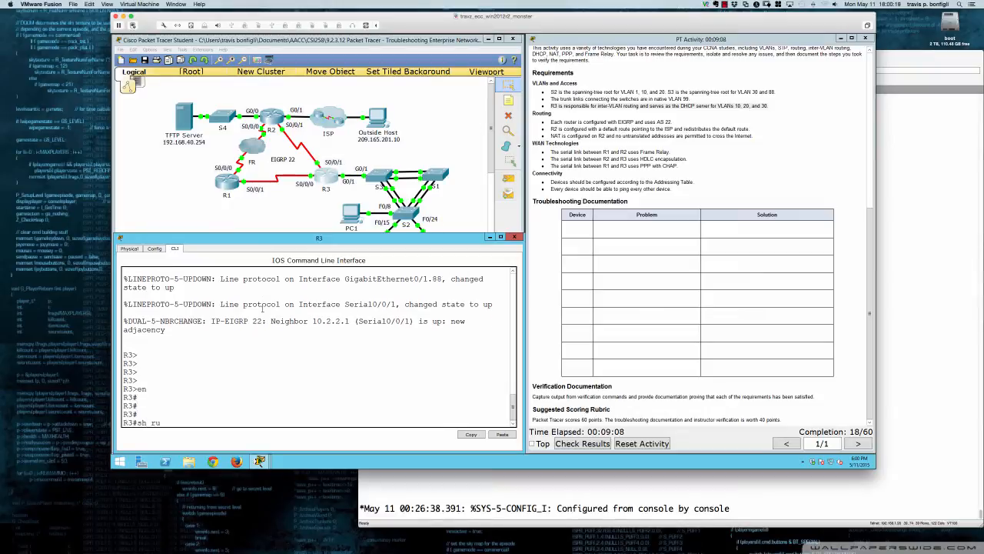
key("Return")
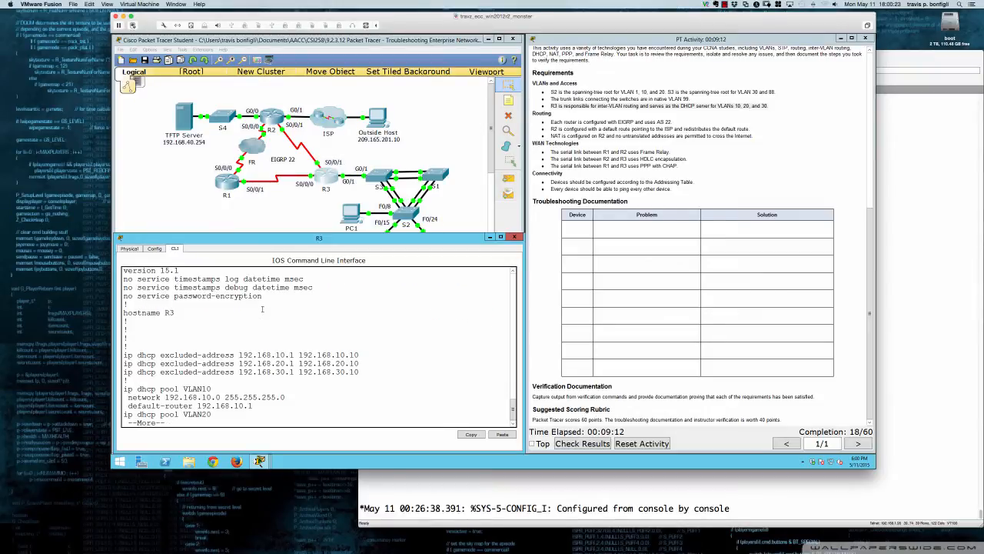
Examine the DHCP excluded addresses and the VLAN10, VLAN20 and VLAN30 pools in R3's running configuration, highlighting the pool entries
key("Return")
key("Return")
key("Return")
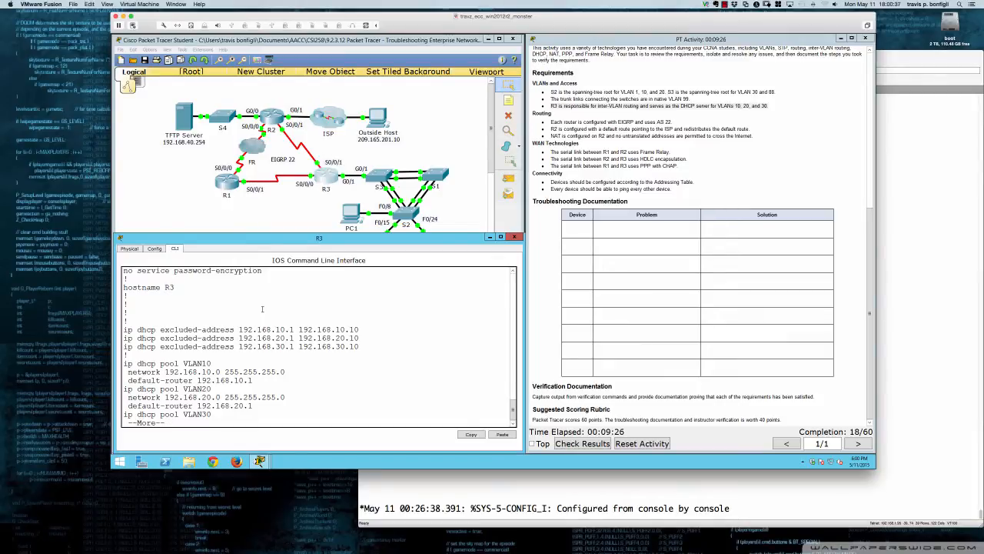
key("Return")
key("Return")
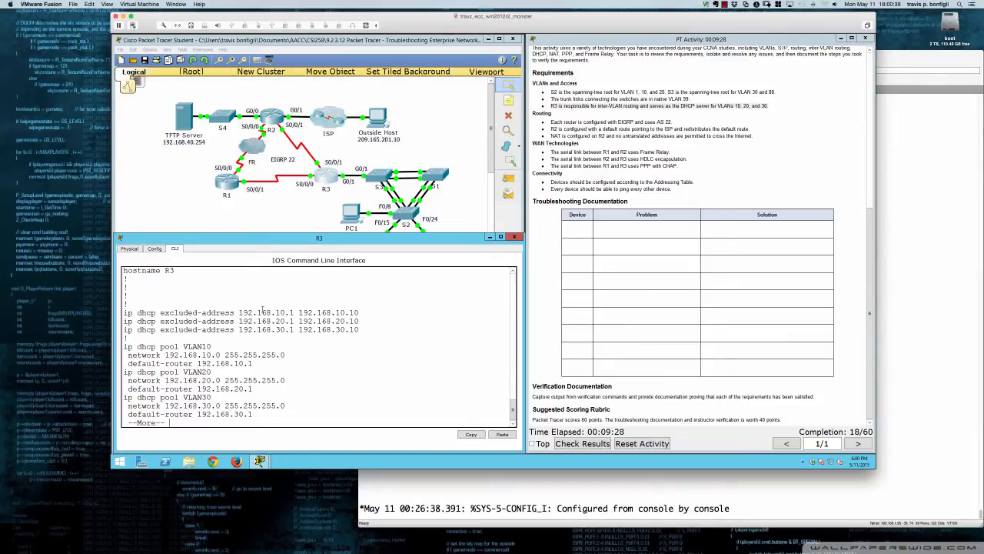
key("Return")
key("Return")
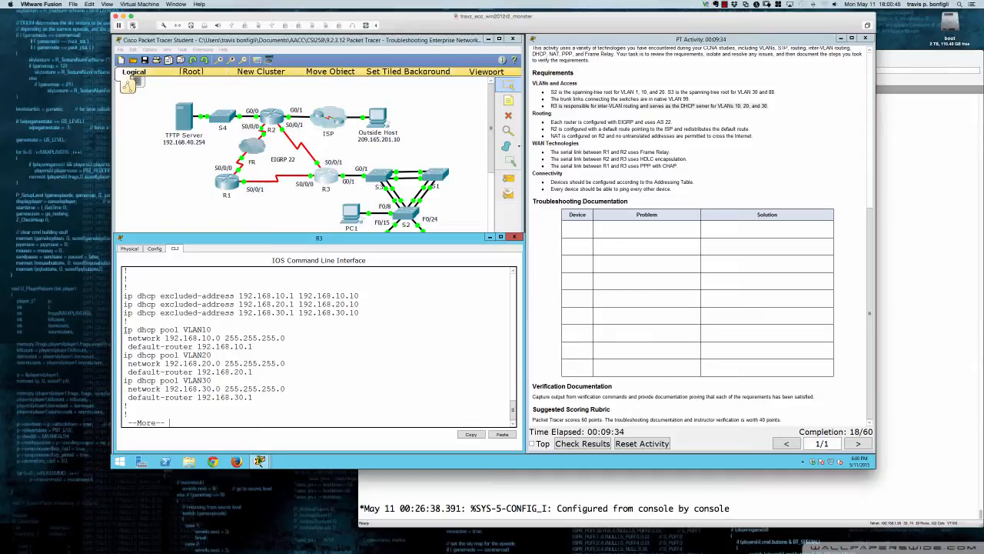
left_click_drag(124, 329, 278, 393)
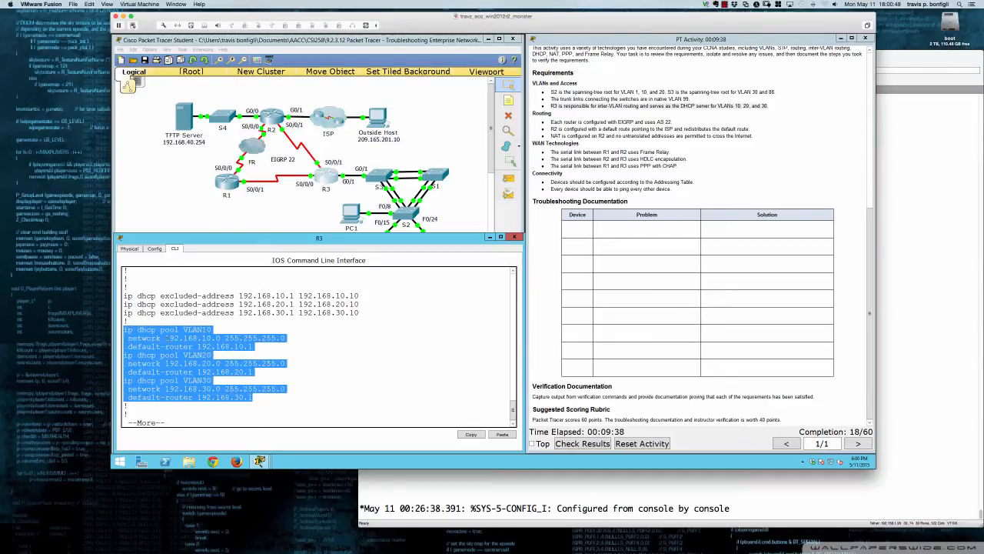
left_click(165, 338)
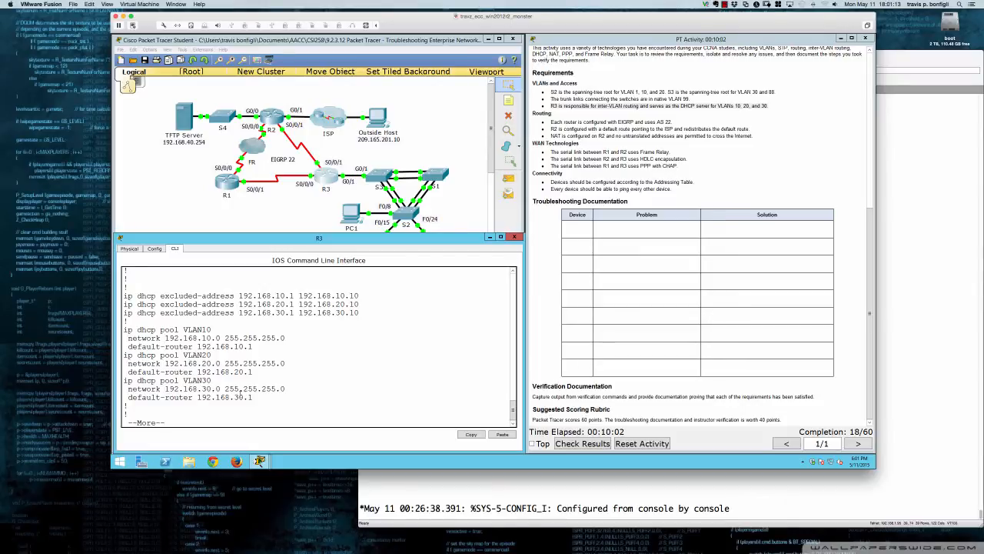
Examine the rest of R3's running configuration through the dot1Q encapsulation and IP addresses of the GigabitEthernet0/1 subinterfaces
key("Return")
key("Return")
key("Return")
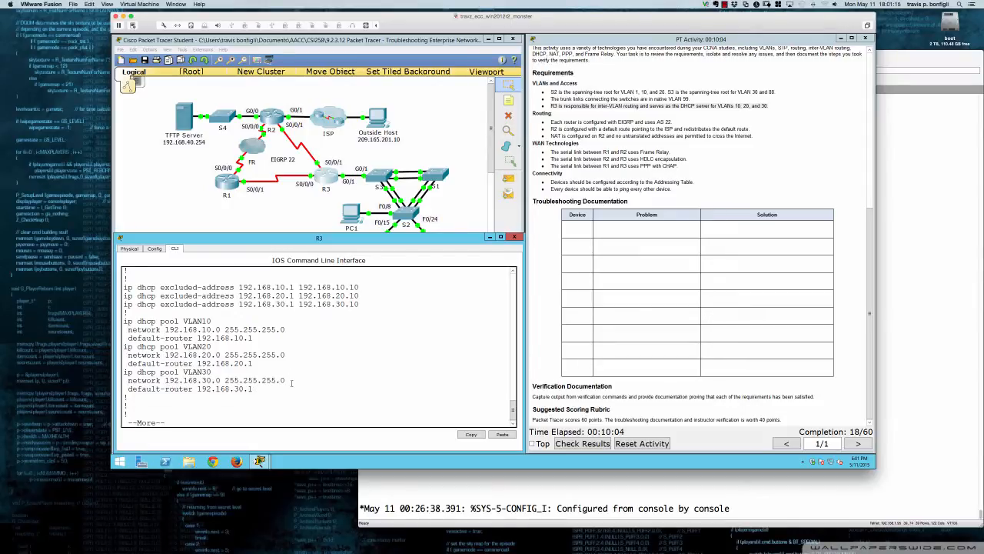
key("Return")
key("Return")
key("Return")
key("Return")
key("Return")
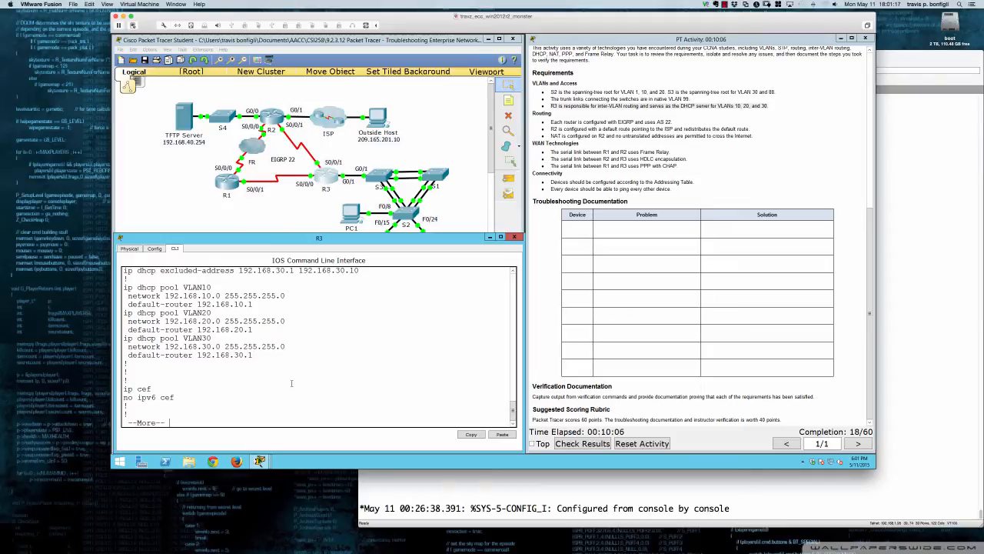
key("Return")
key("Return")
key("Return")
key("Return")
key("Return")
key("Return")
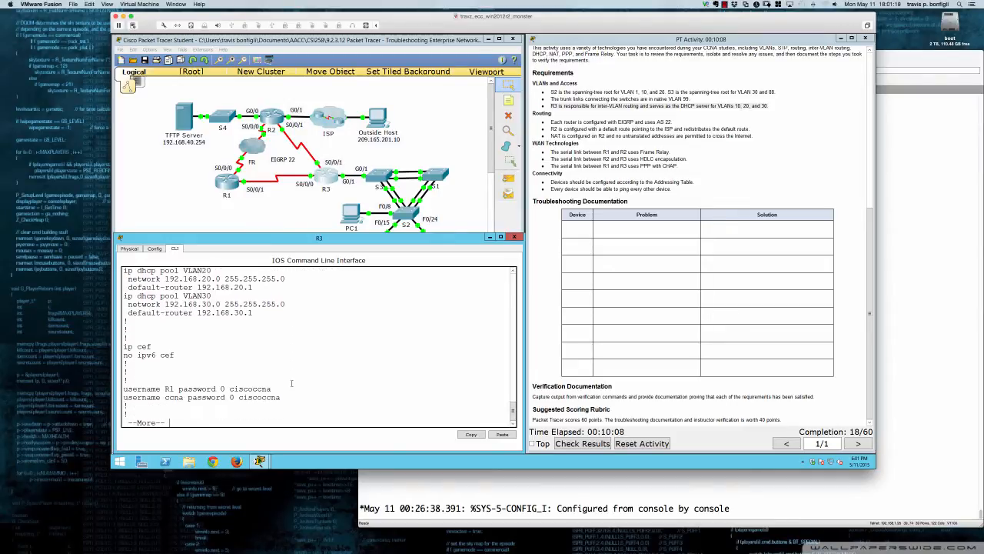
key("Return")
key("Return")
key("Return")
key("Return")
key("Return")
key("Return")
key("Return")
key("Return")
key("Return")
key("Return")
key("Return")
key("Return")
key("Return")
key("Return")
key("Return")
key("Return")
key("Return")
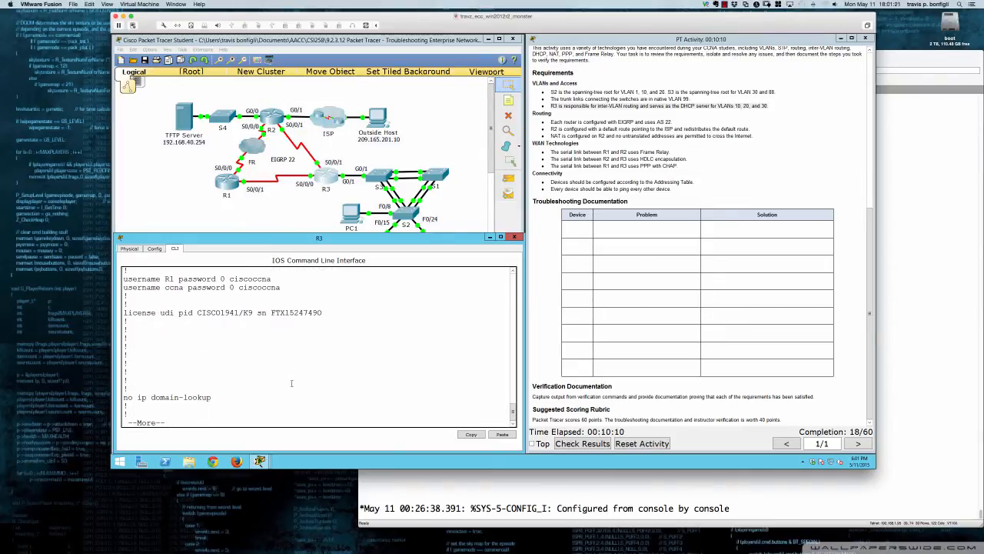
key("Return")
key("Return")
key("Return")
key("Return")
key("Return")
key("Return")
key("Return")
key("Return")
key("Return")
key("Return")
key("Return")
key("Return")
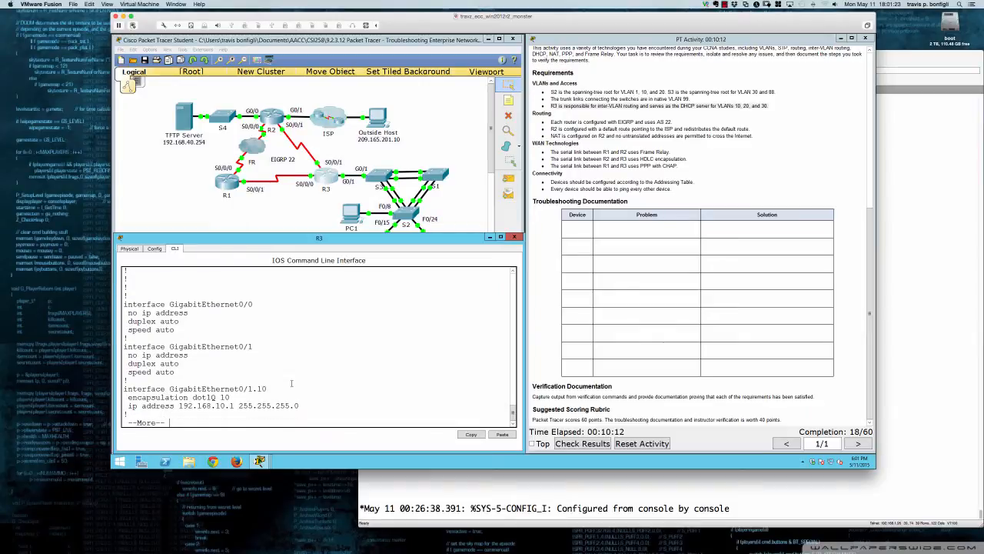
key("Return")
key("Return")
key("Return")
key("Return")
key("Return")
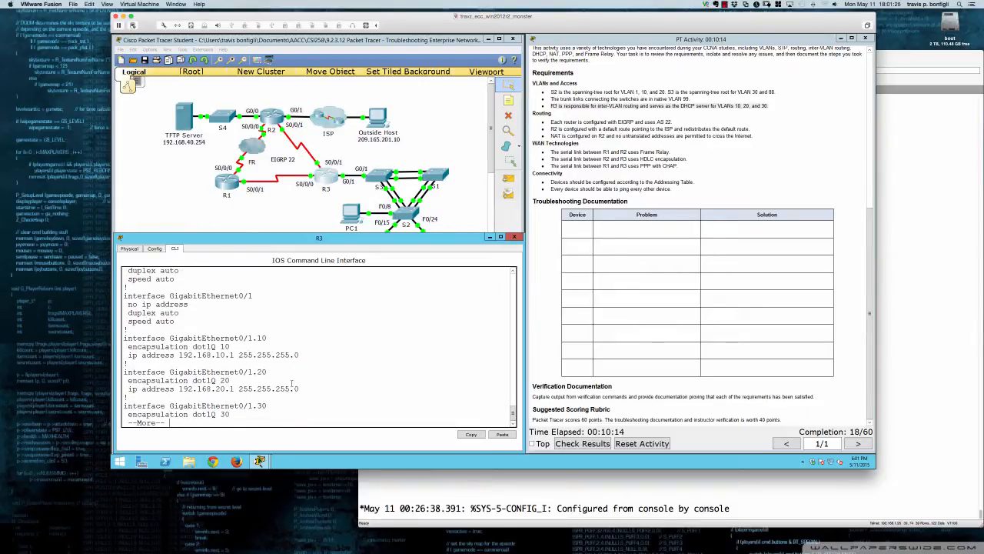
key("Return")
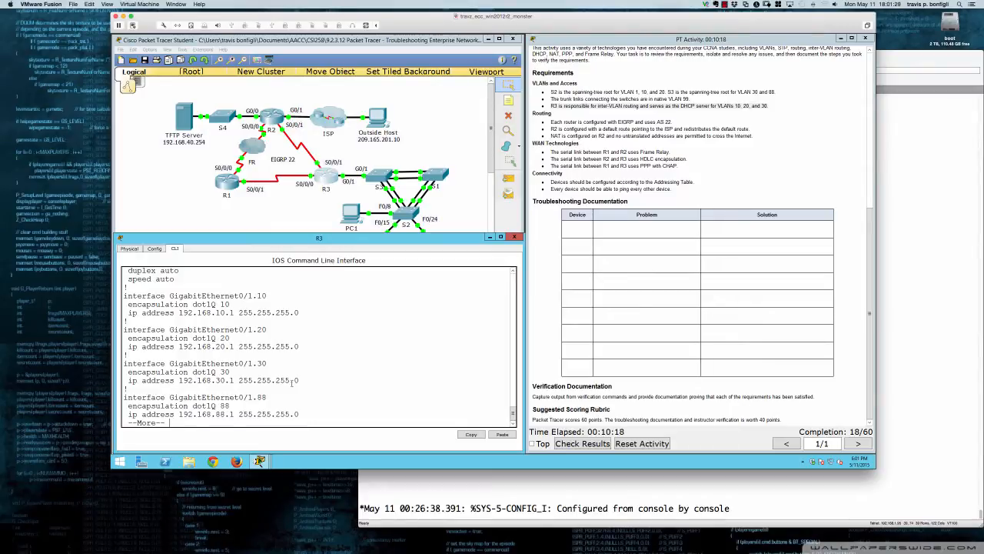
key("Return")
key("Return")
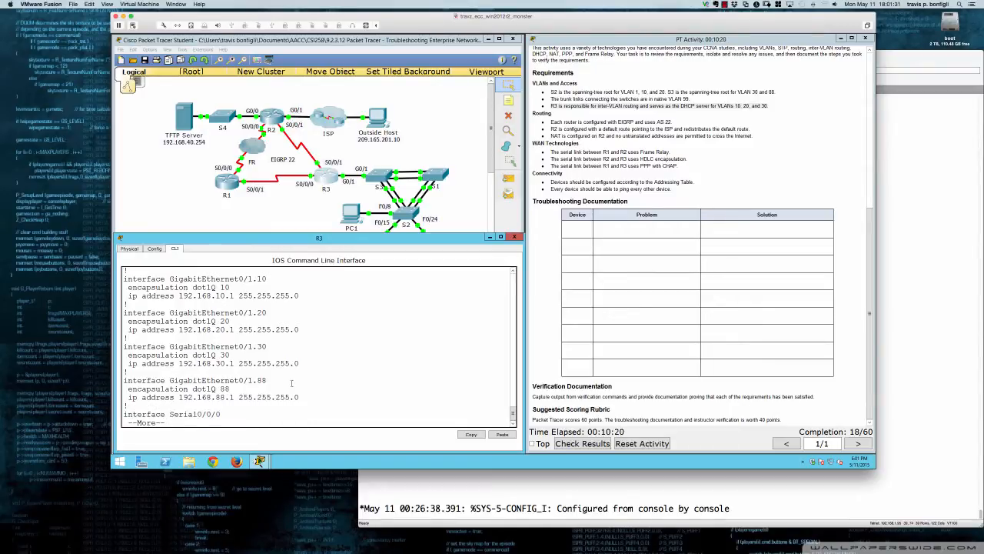
Switch to Deskscribble, mark R3's G0/0 subinterfaces in the Addressing Table and its G0/1 topology label, and clear the marks
scroll(655, 188, "up", 10)
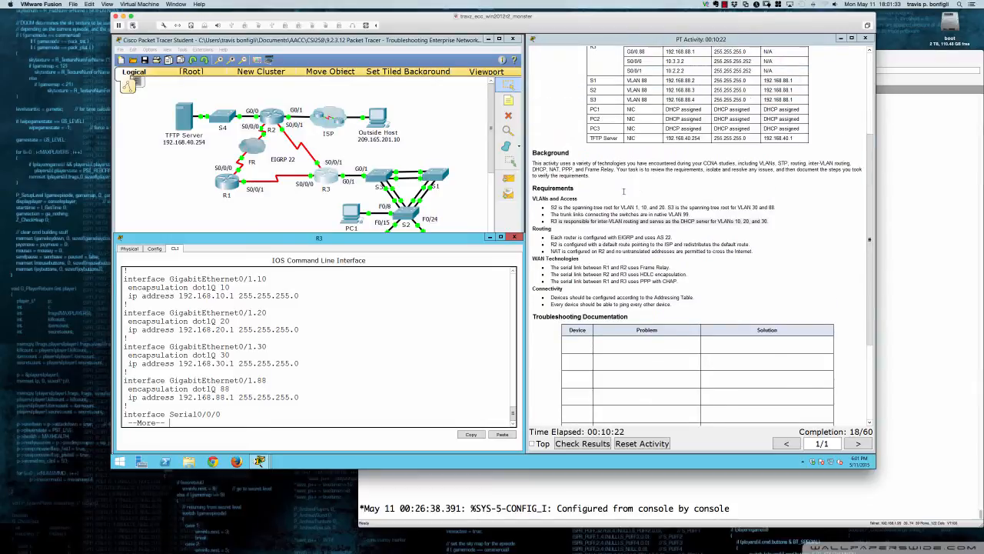
scroll(625, 194, "up", 1)
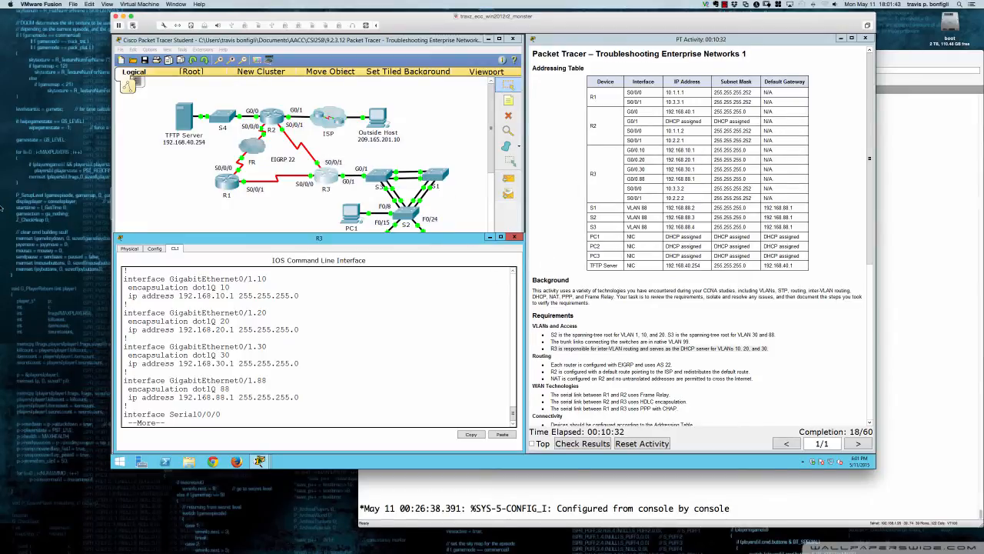
mouse_move(8, 169)
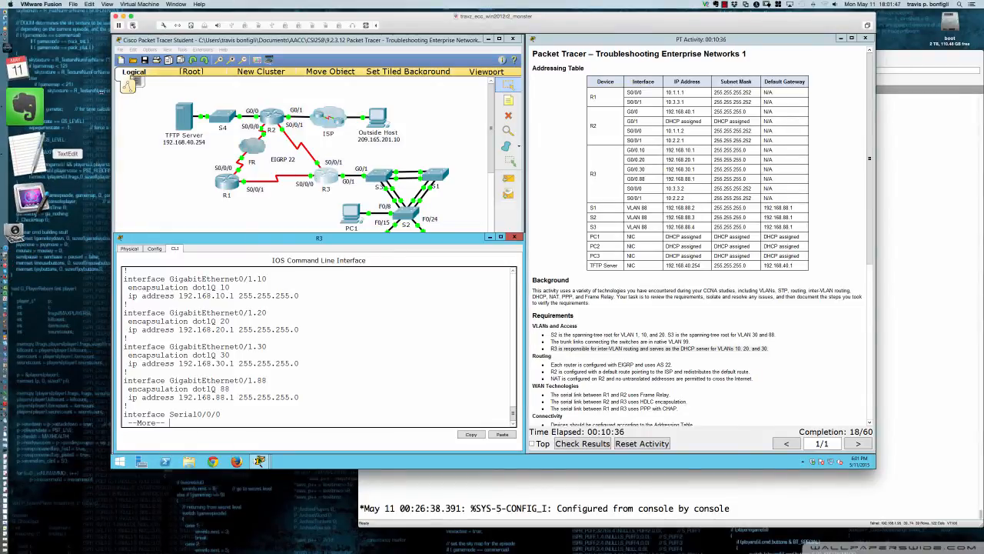
left_click(65, 51)
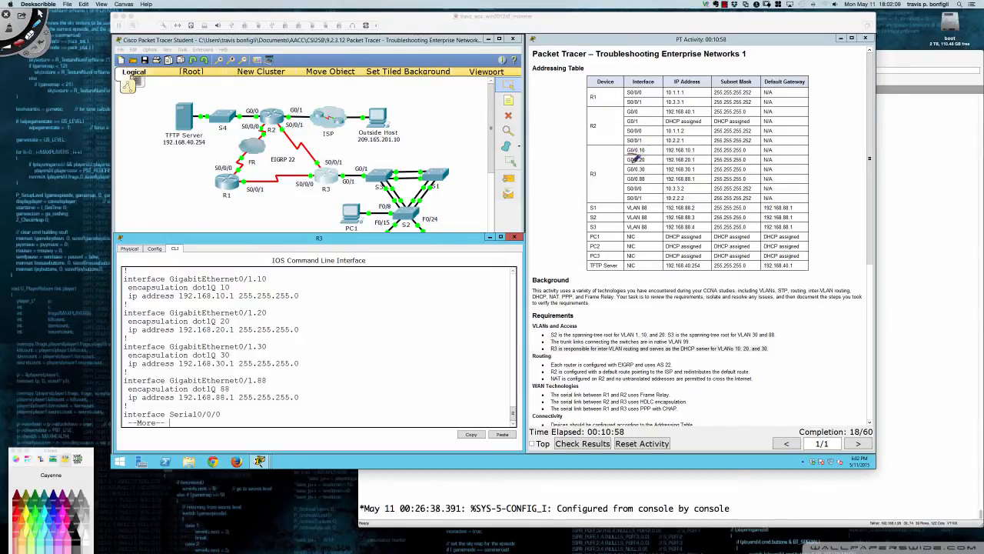
left_click_drag(632, 162, 637, 172)
mouse_move(341, 179)
left_mouse_down()
mouse_move(353, 188)
mouse_move(357, 175)
mouse_move(338, 178)
left_mouse_up()
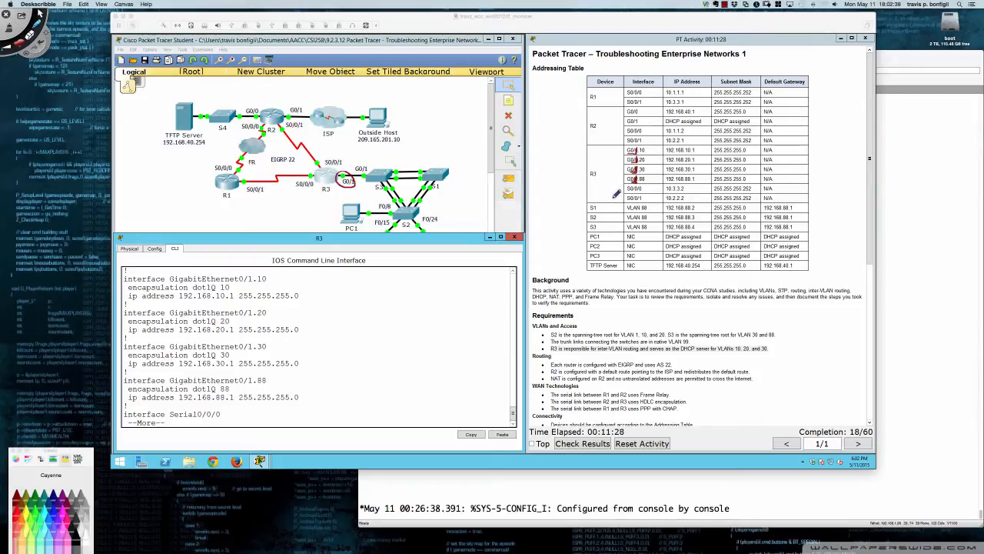
mouse_move(639, 143)
left_mouse_down()
mouse_move(624, 174)
mouse_move(655, 183)
mouse_move(659, 147)
mouse_move(637, 143)
left_mouse_up()
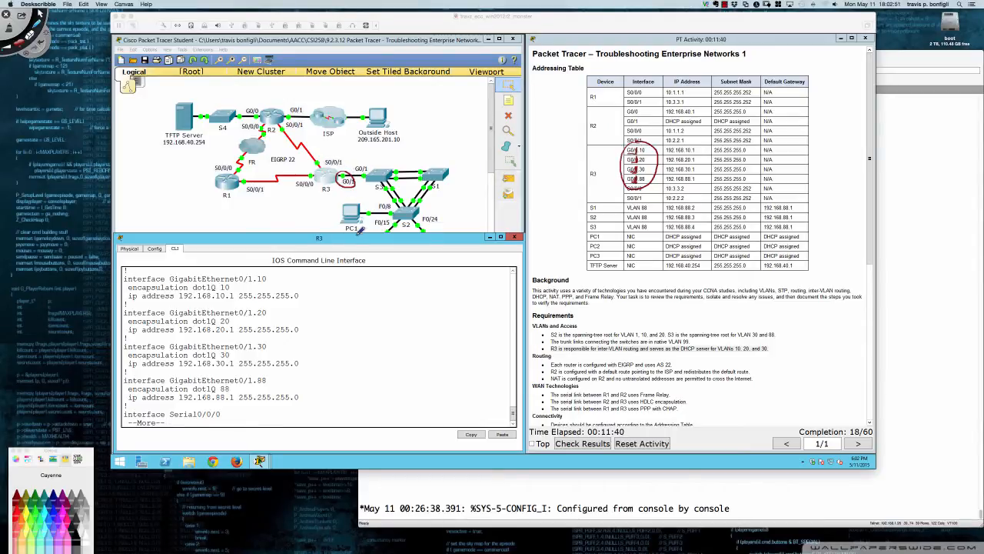
key("Delete")
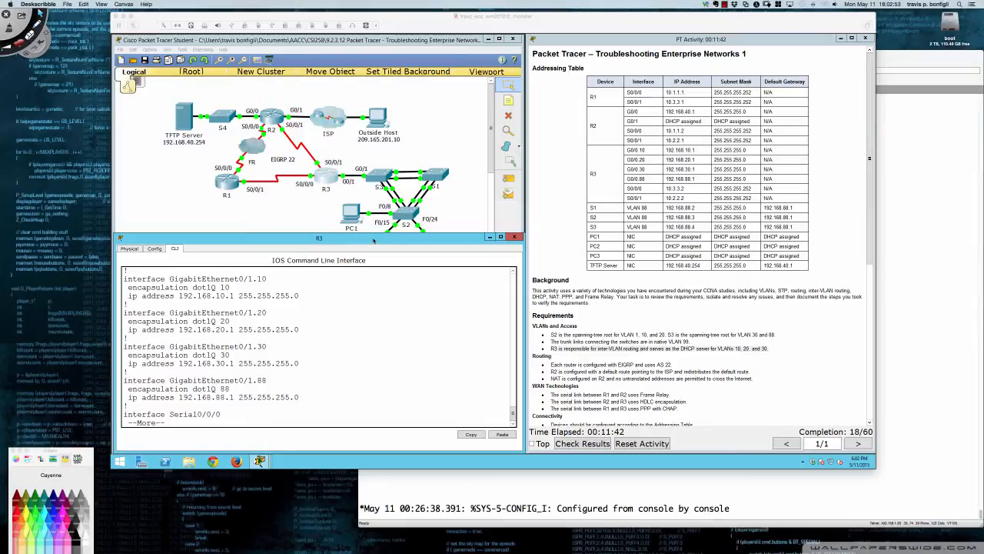
End R3's configuration listing, enter global configuration mode and shut down interface gi0/1
left_click(363, 294)
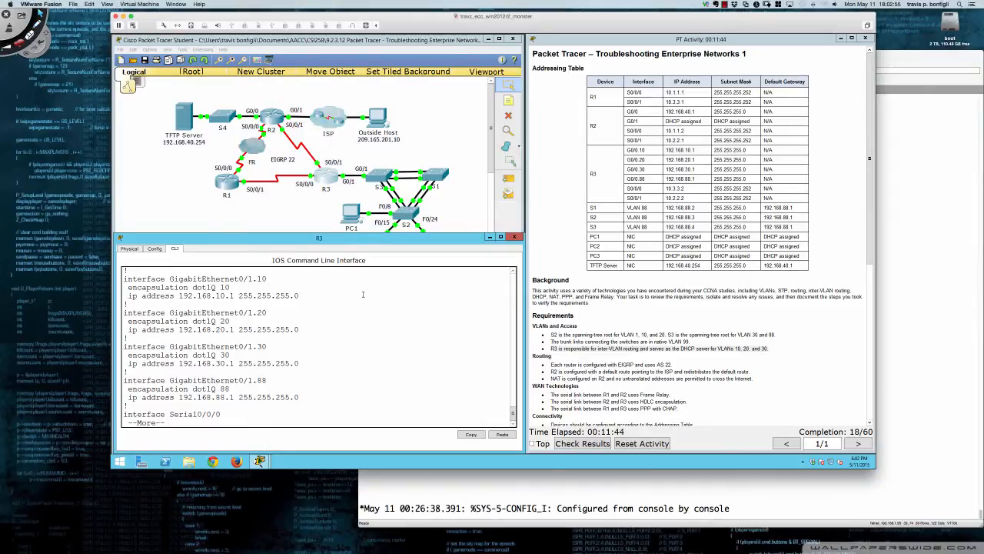
key("q")
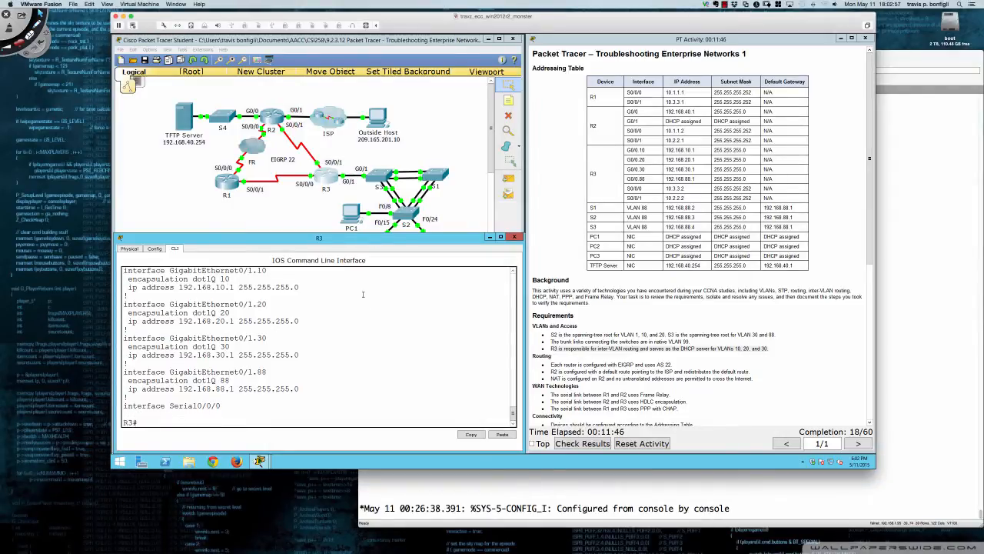
type("conf t")
key("Return")
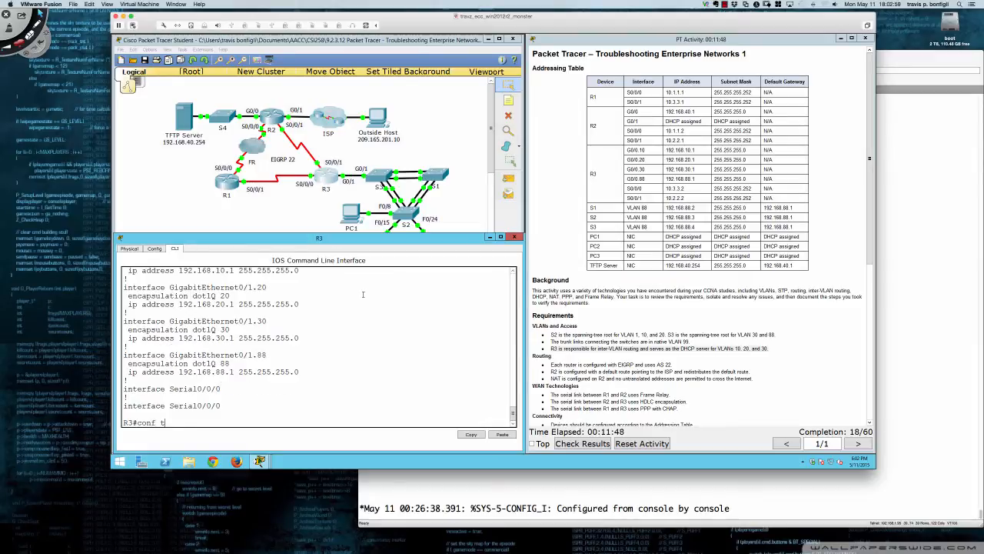
type("int gi0/1")
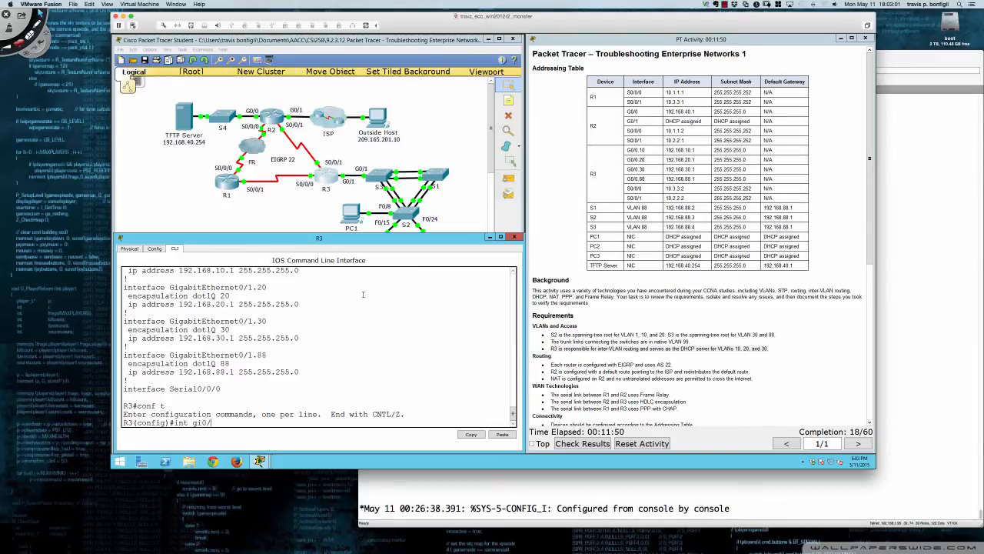
key("Return")
type("shut")
key("Return")
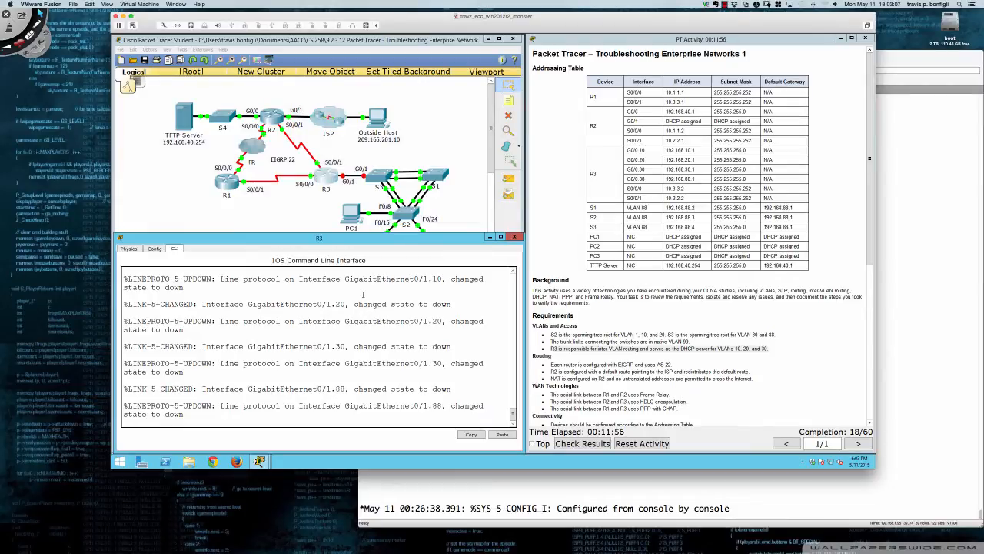
Re-enable R3's interface gi0/1 with no shut
key("Return")
key("Return")
type("no shut")
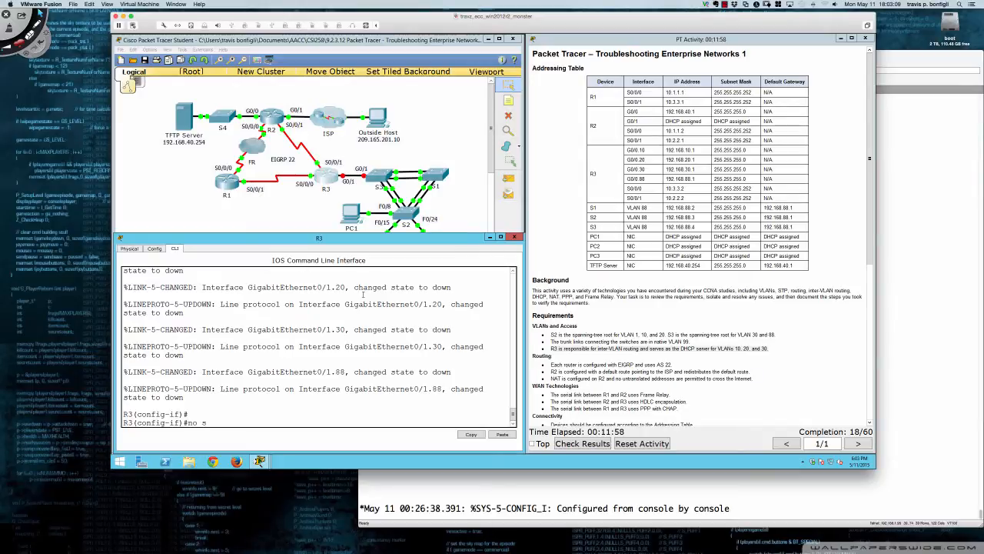
key("Return")
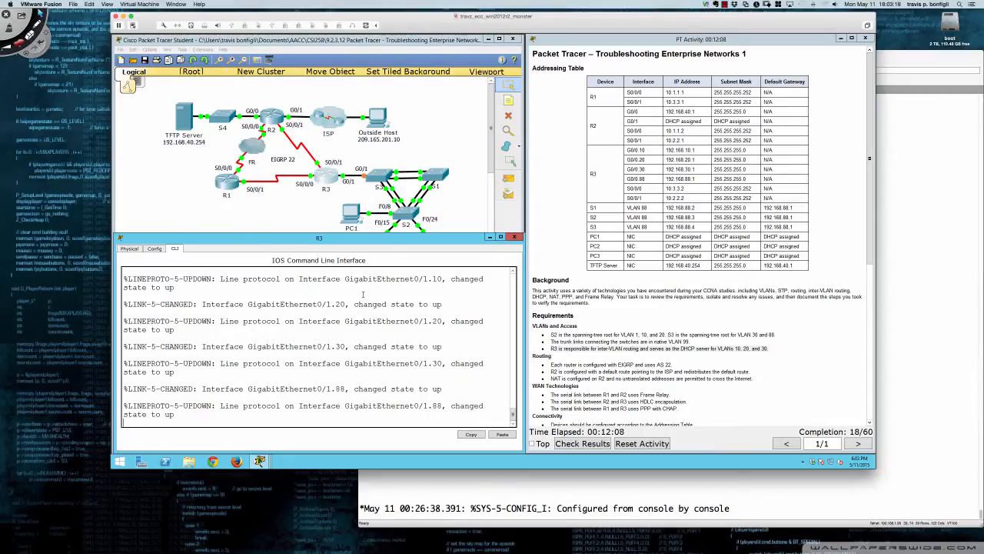
Display R3's running configuration from interface configuration mode and review the GigabitEthernet0/1 subinterfaces
key("Return")
key("Return")
key("Return")
key("Return")
type("do sh run")
key("Return")
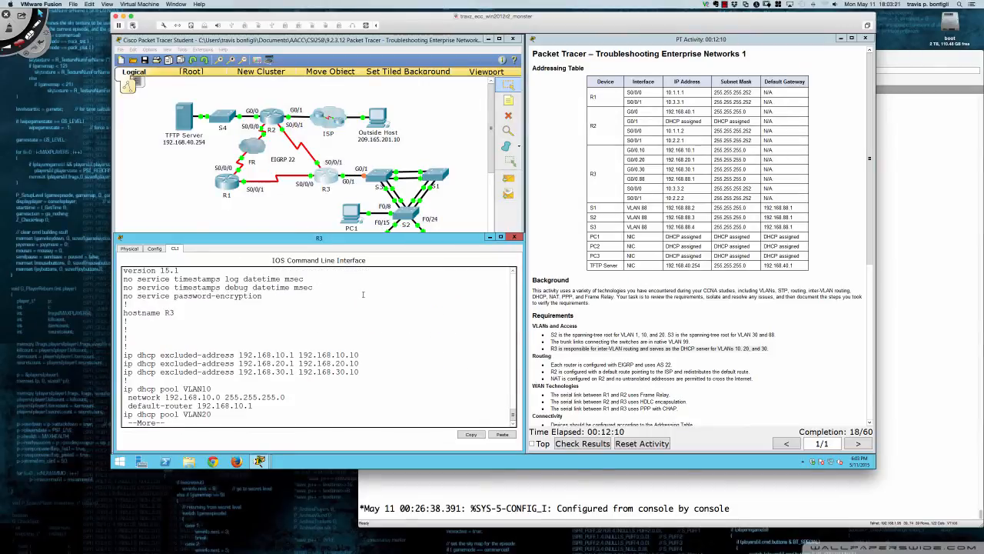
key("space")
key("space")
key("space")
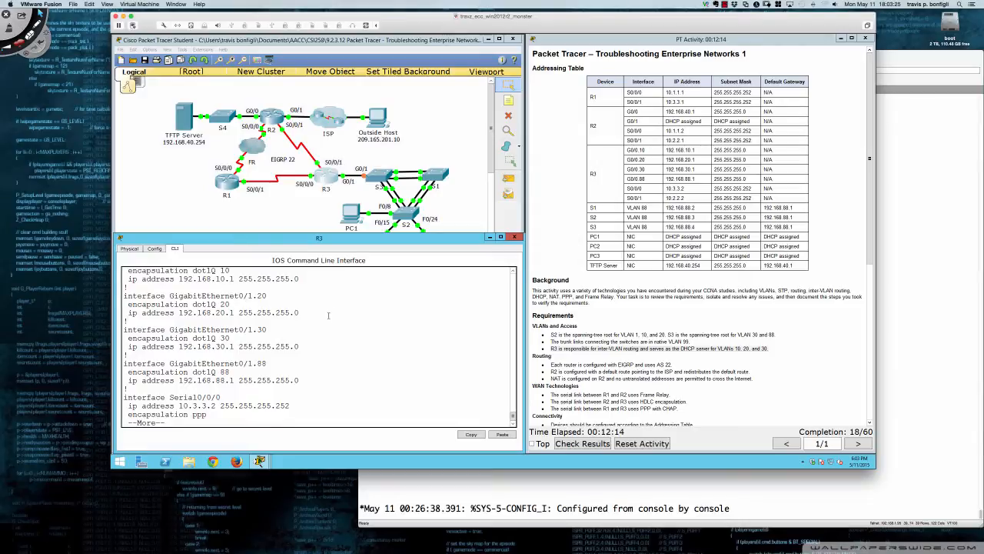
scroll(329, 315, "up", 1)
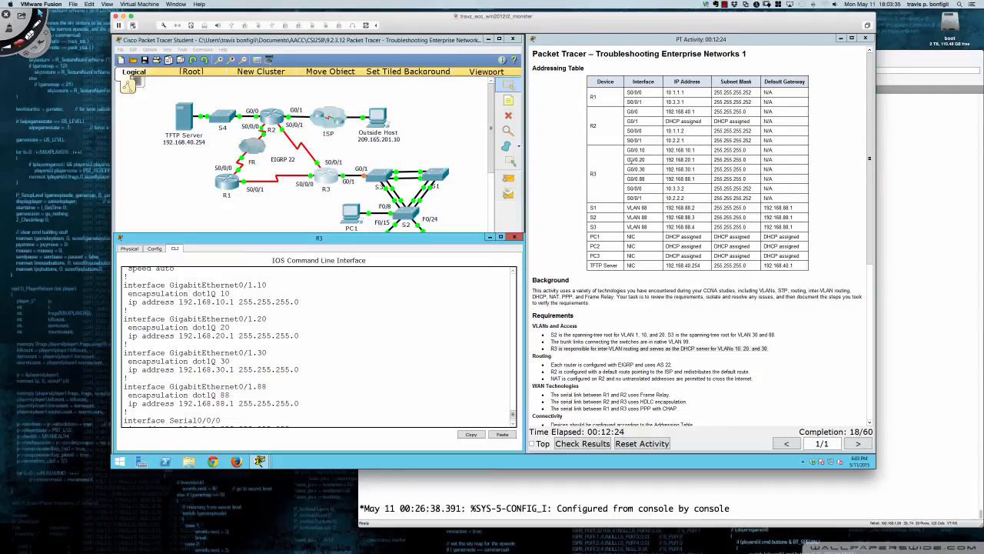
Compare the activity's requirements with R3's subinterface configuration, and end the configuration listing
scroll(584, 282, "down", 3)
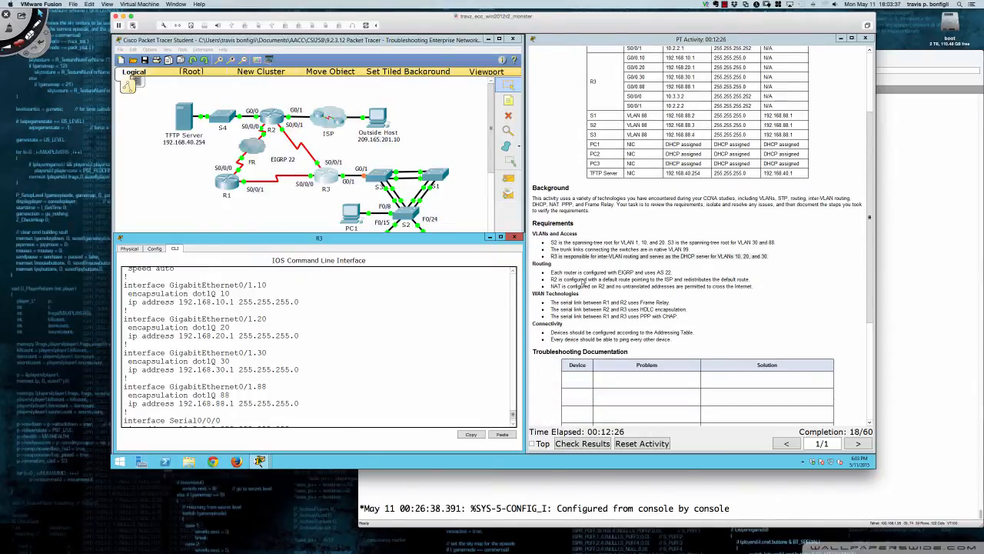
scroll(583, 282, "down", 3)
scroll(582, 282, "down", 2)
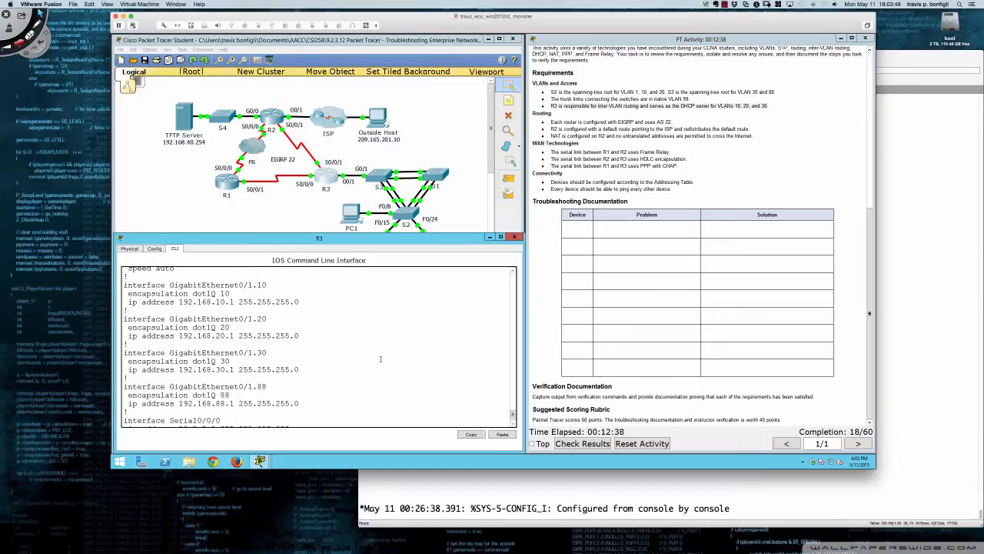
scroll(380, 359, "down", 2)
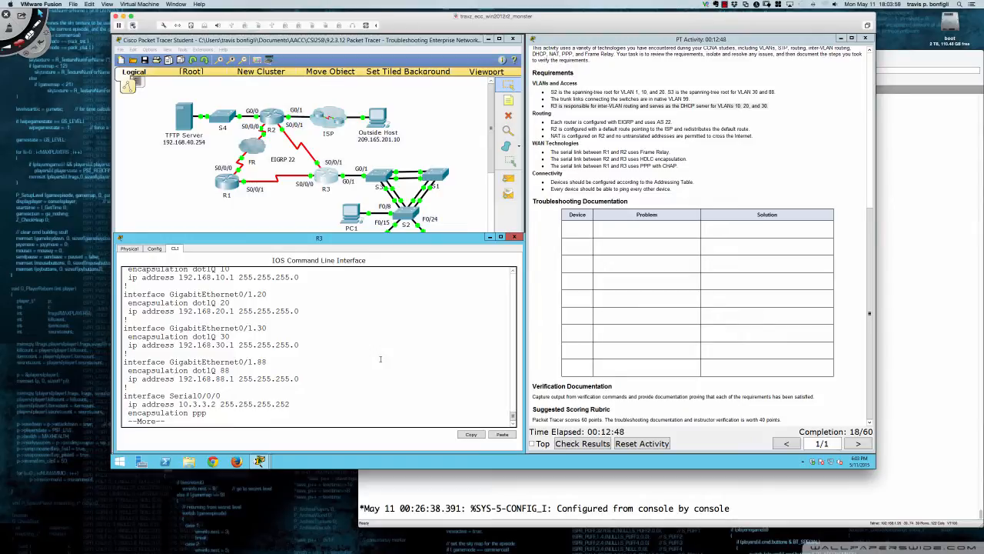
key("q")
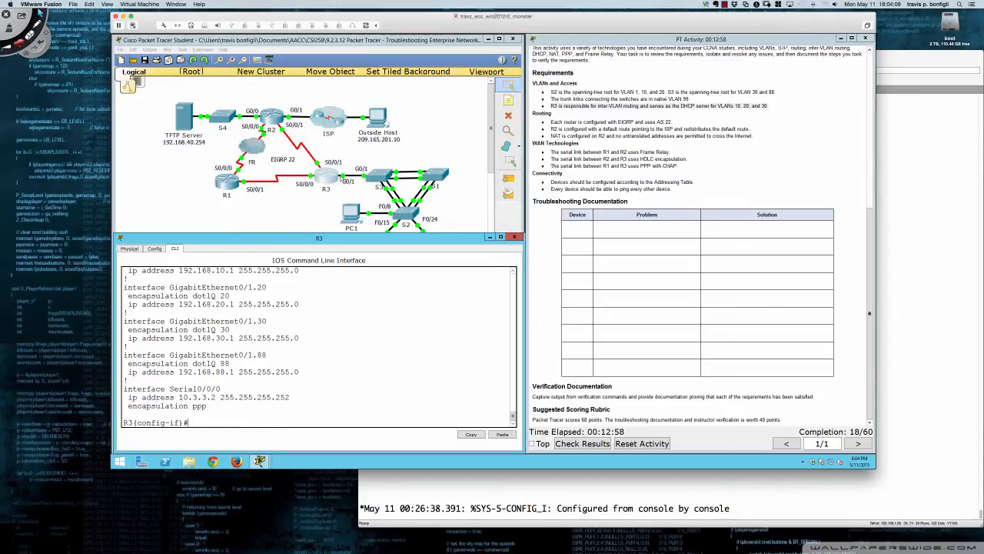
Open switch S3's command line, placing its device window below the topology and widening it to the activity instructions
left_click(378, 175)
left_click_drag(411, 158, 152, 241)
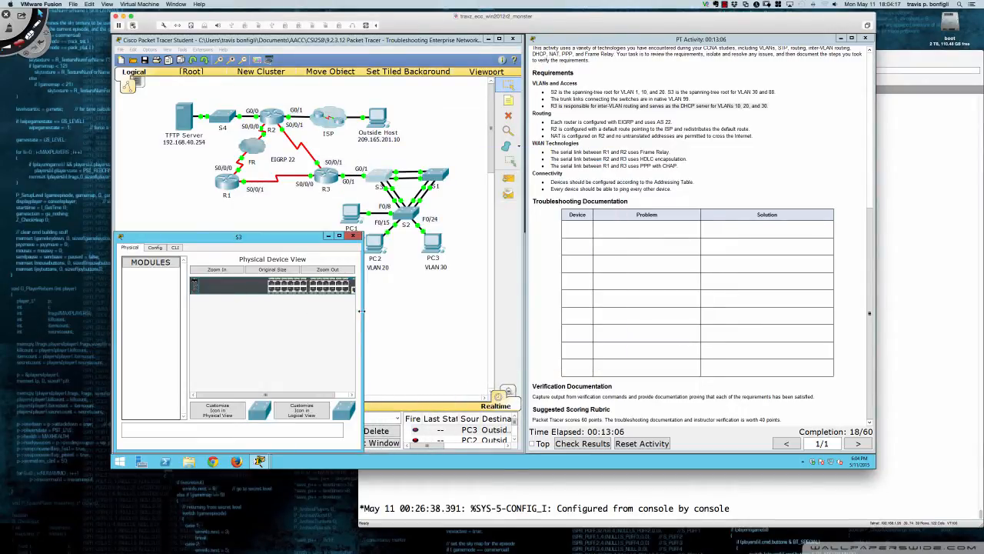
left_click_drag(363, 312, 526, 312)
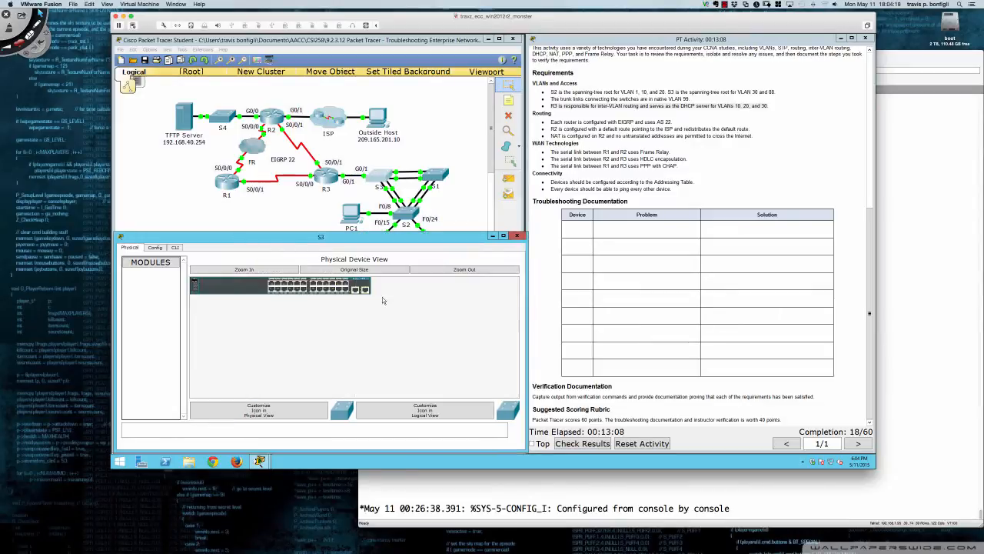
left_click(175, 248)
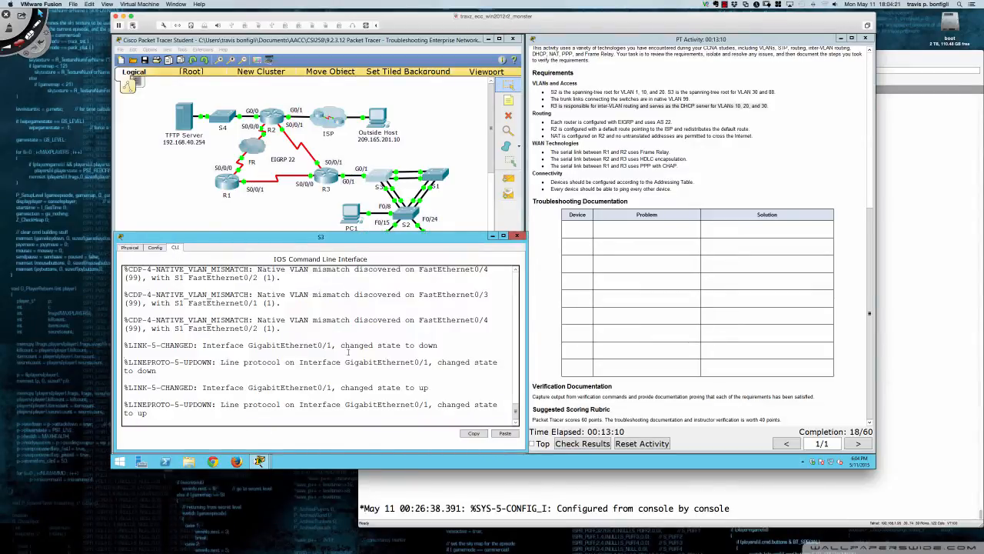
Bring up S3's command prompt and review its console messages, highlighting the GigabitEthernet0/1 line protocol entry
key("Return")
key("Return")
key("Return")
key("Return")
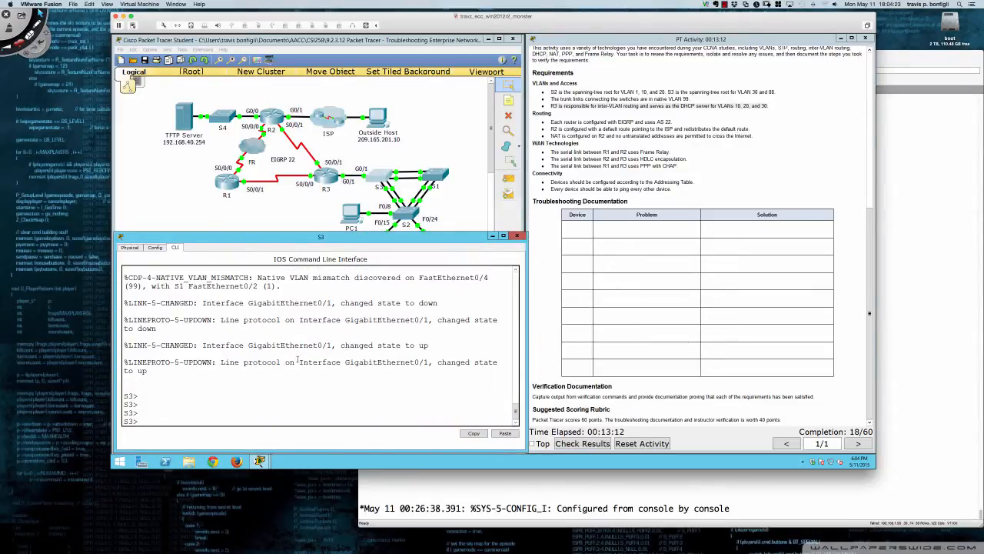
left_click_drag(298, 362, 472, 361)
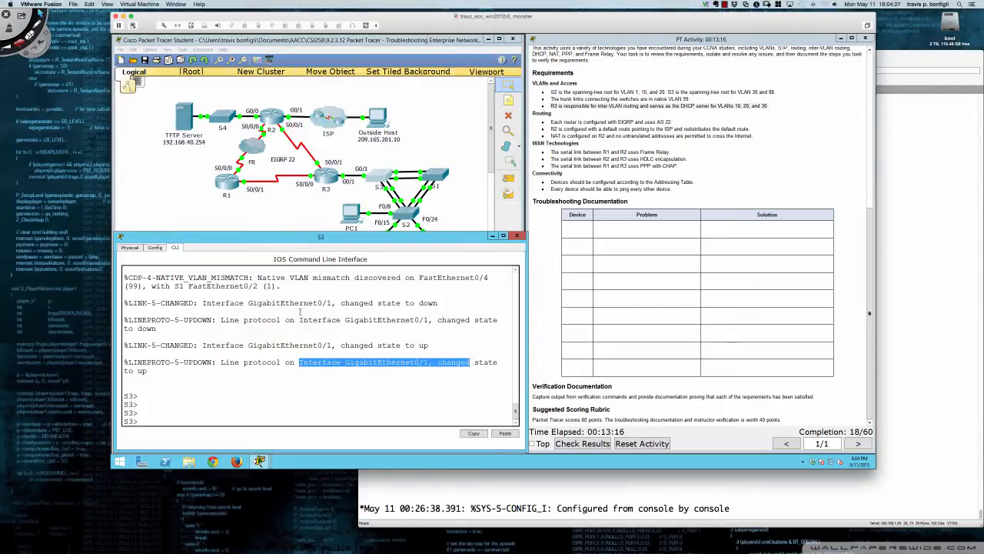
scroll(370, 343, "up", 1)
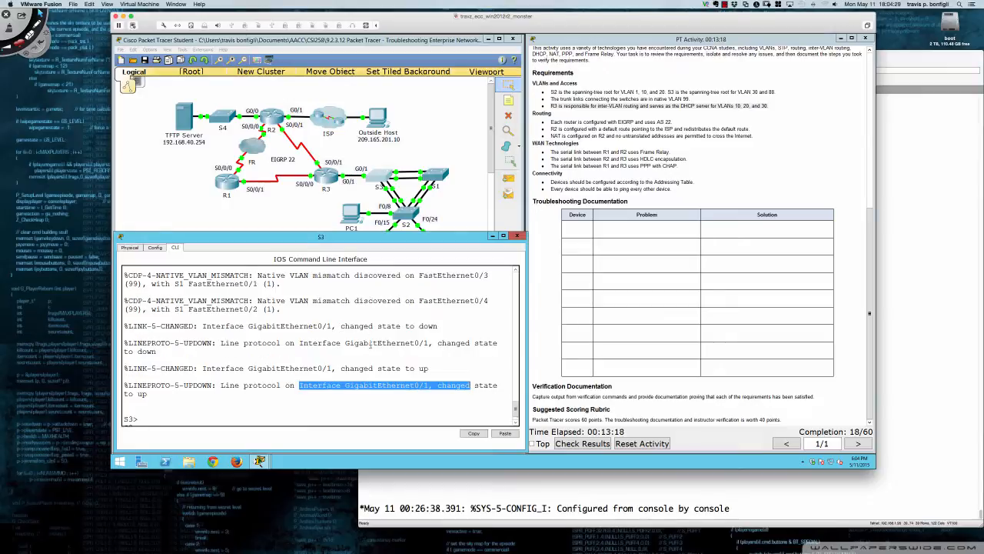
Bring up fresh prompts on S3 and reread the GigabitEthernet0/1 line protocol message in the console
key("Return")
key("Return")
key("Return")
left_click(419, 389)
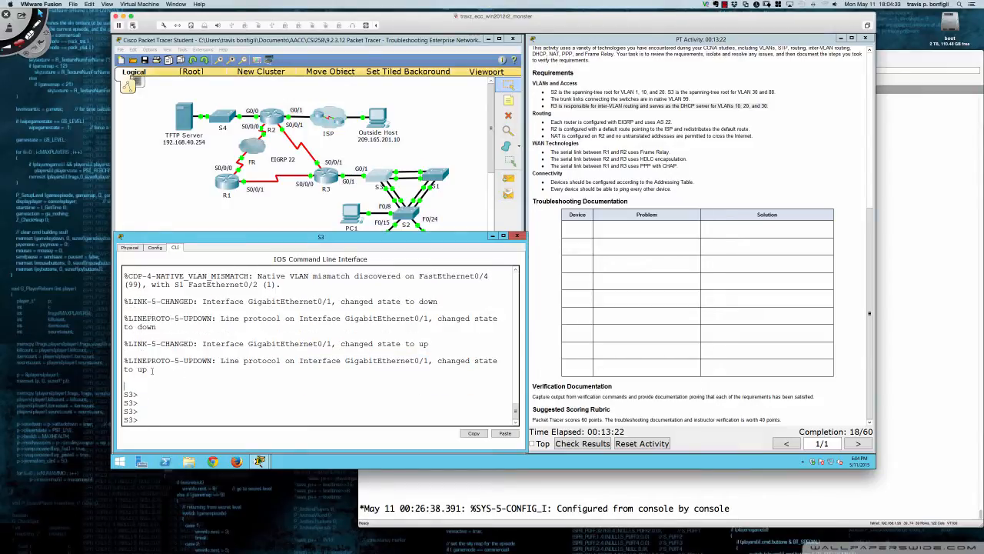
left_click_drag(129, 360, 330, 360)
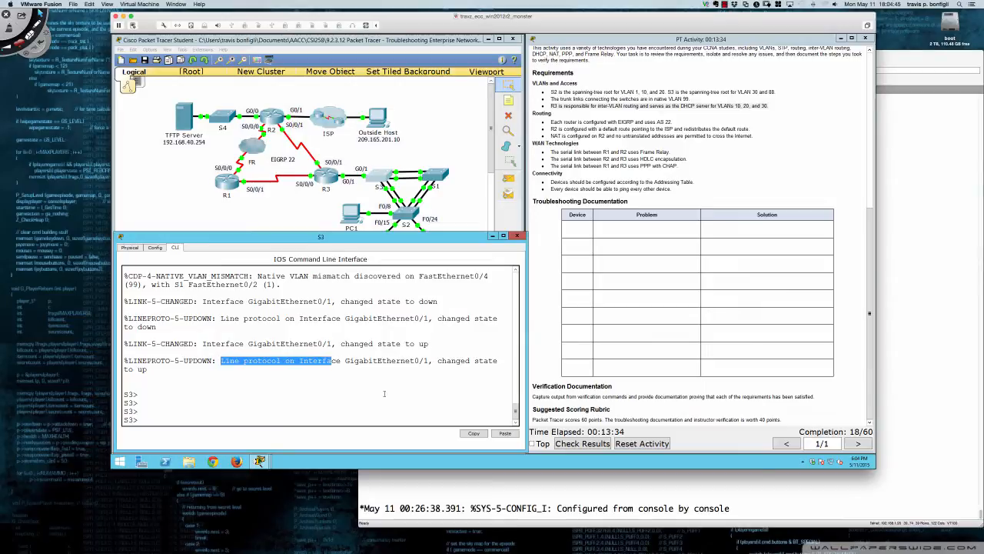
left_click(384, 394)
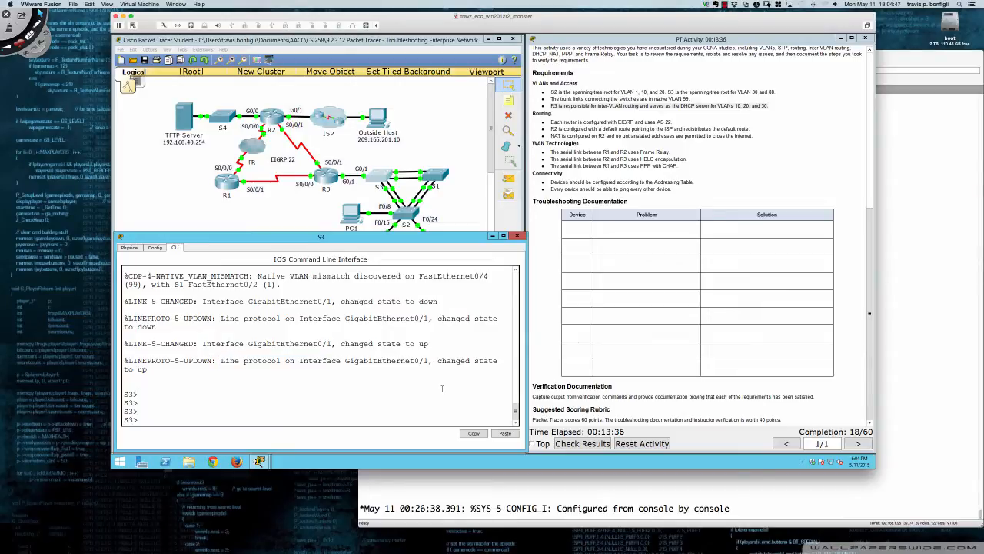
Enter privileged EXEC mode on S3
key("Return")
key("Return")
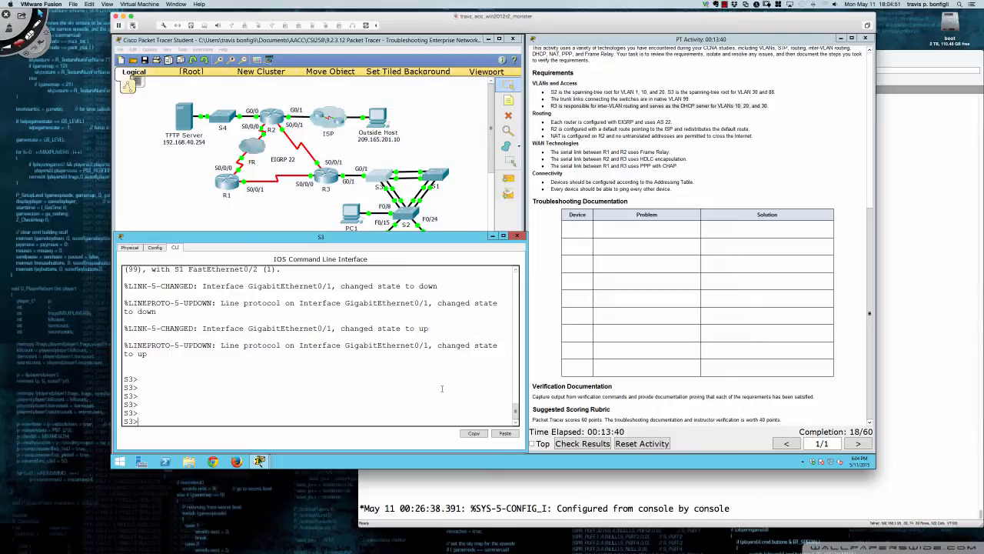
type("en")
key("Return")
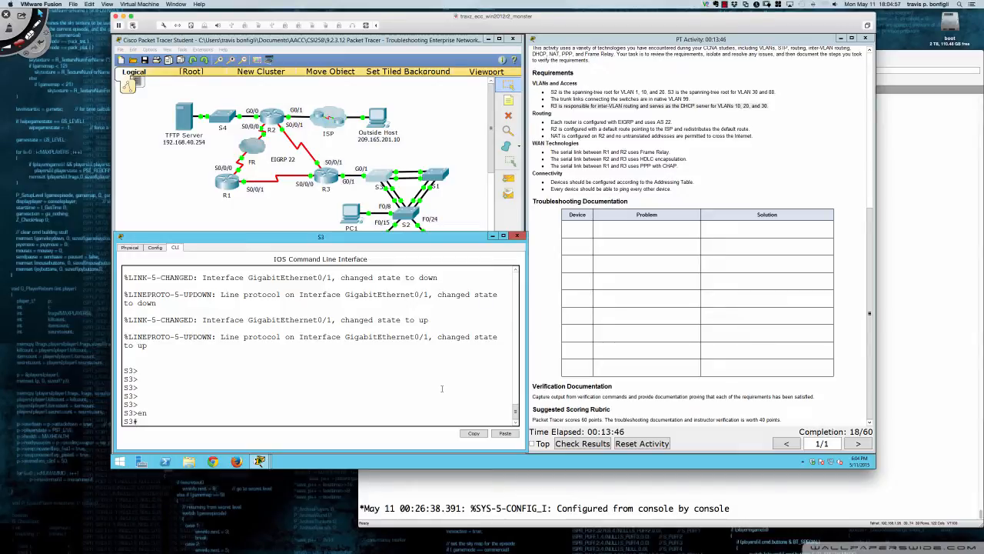
Display S3's full running configuration and examine the trunk settings under interface GigabitEthernet0/1
type("sh run")
key("Return")
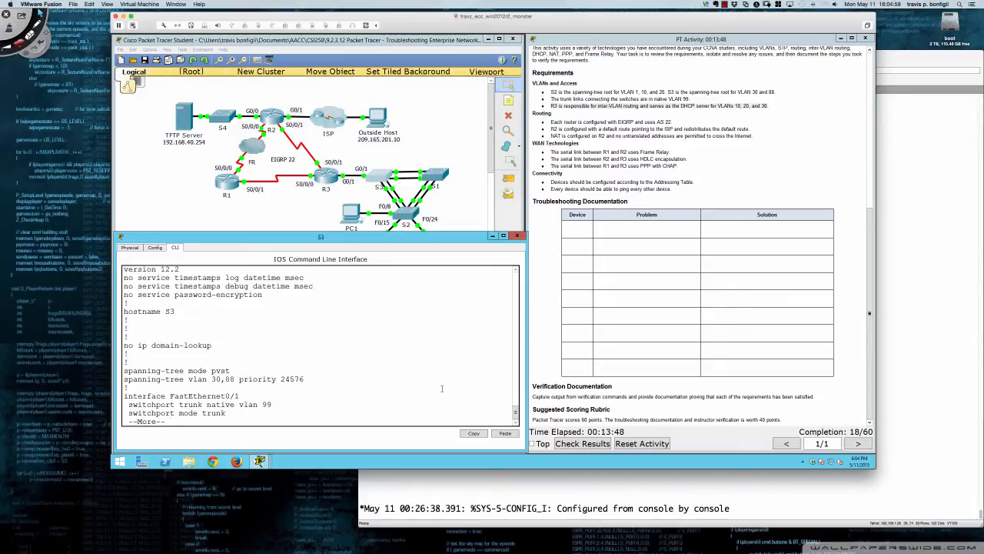
key("space")
key("space")
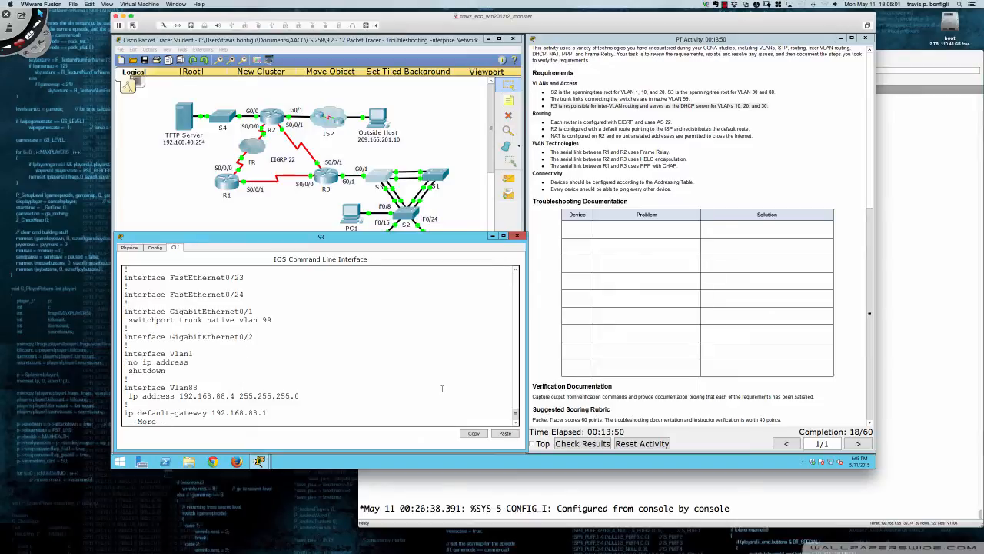
key("space")
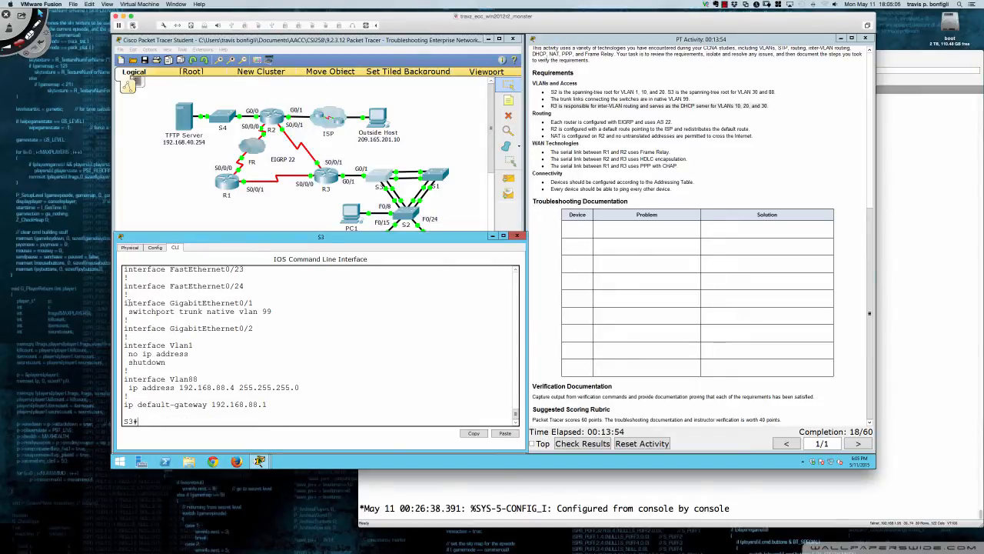
left_click_drag(125, 303, 279, 311)
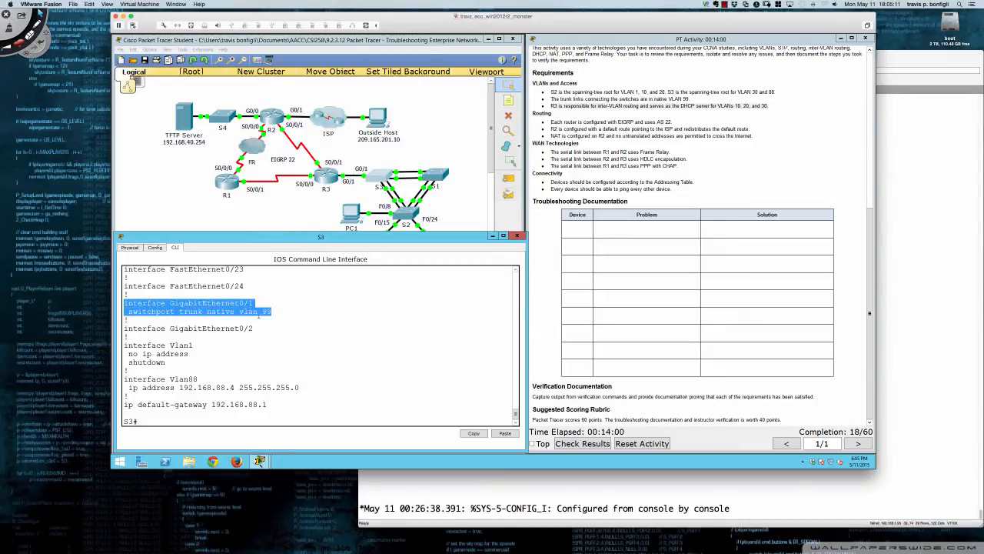
left_click_drag(271, 312, 168, 312)
left_click(171, 312)
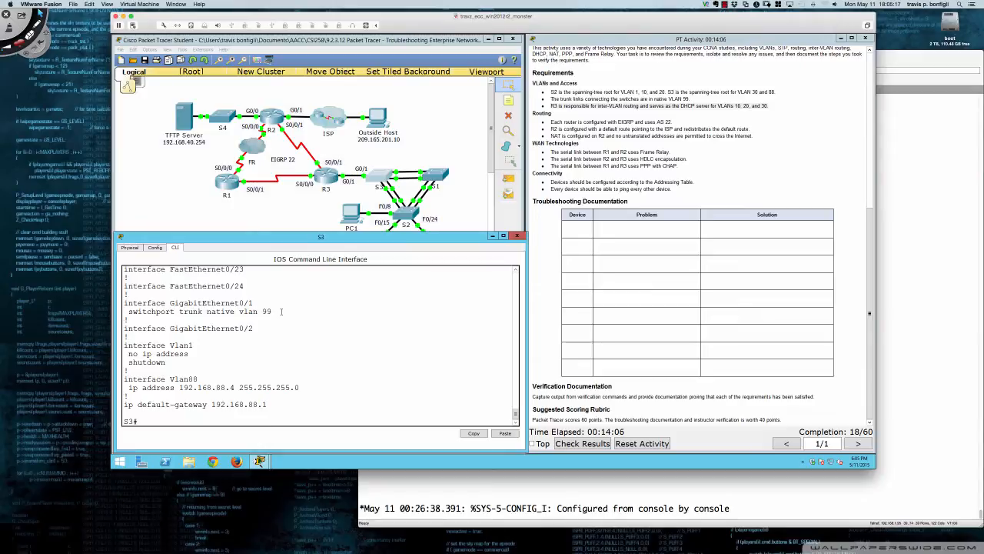
Display S3's interface trunk status and review which ports are trunking and which VLANs they carry
type("sh int trunk")
key("Return")
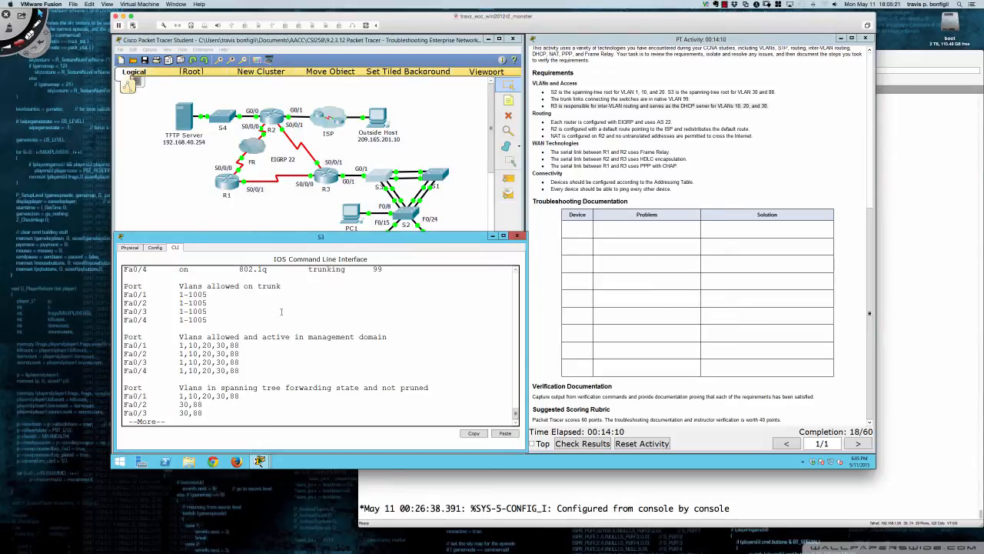
scroll(281, 315, "up", 2)
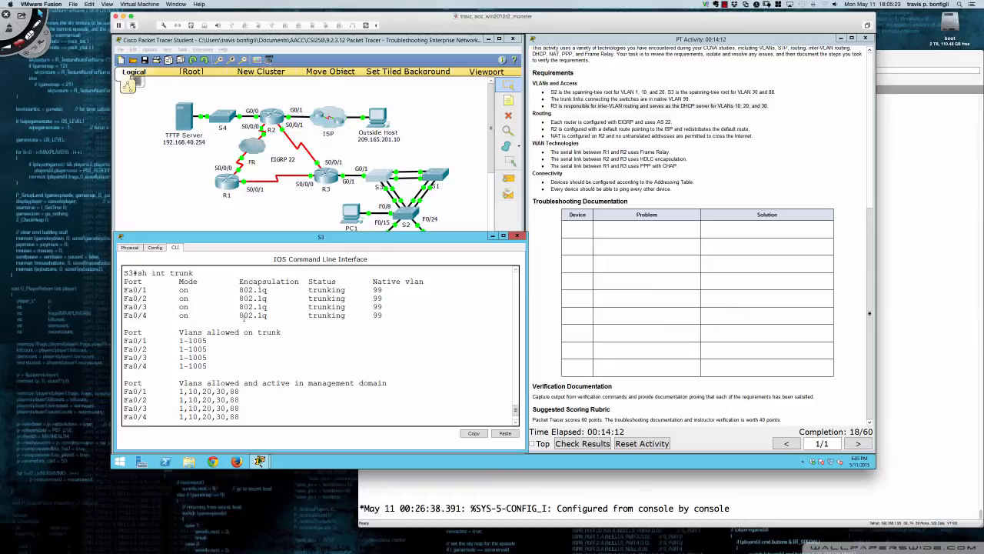
scroll(243, 318, "up", 3)
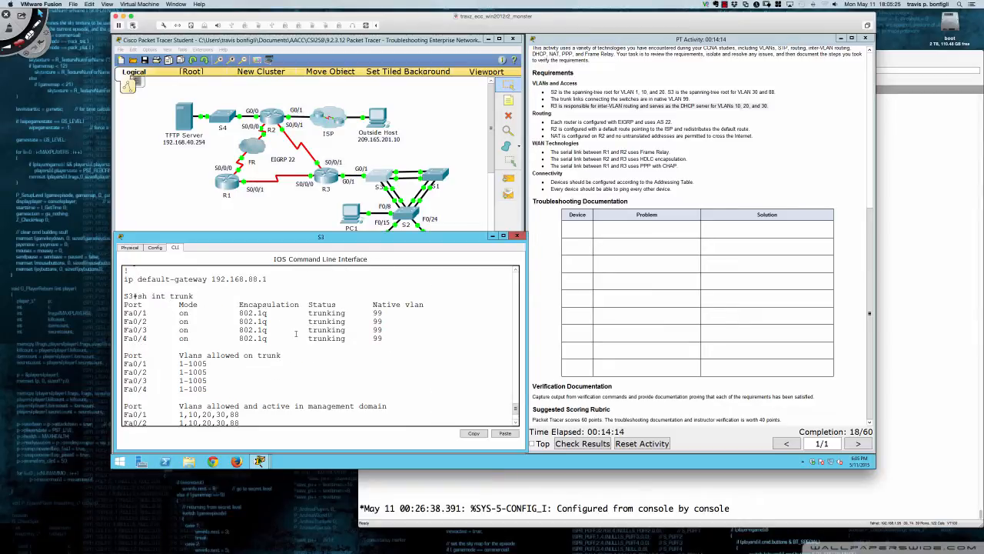
scroll(296, 333, "down", 5)
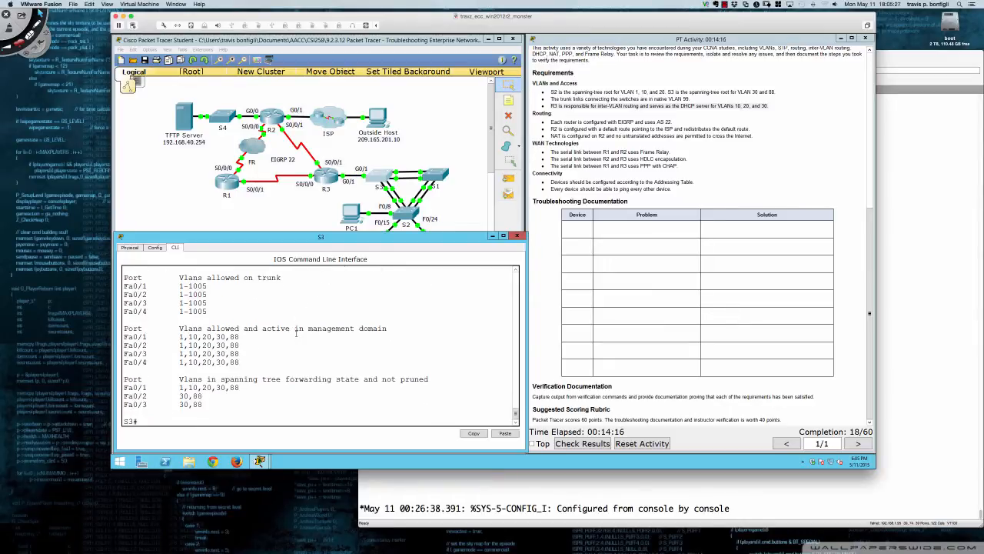
Display S3's running configuration again to recheck the GigabitEthernet0/1 entry
type("sh run")
key("Return")
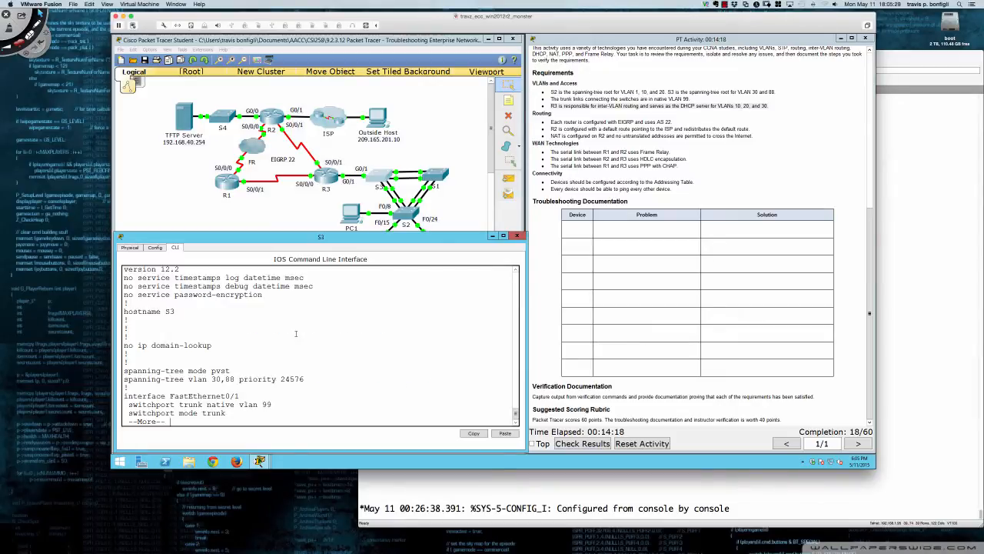
key("space")
key("space")
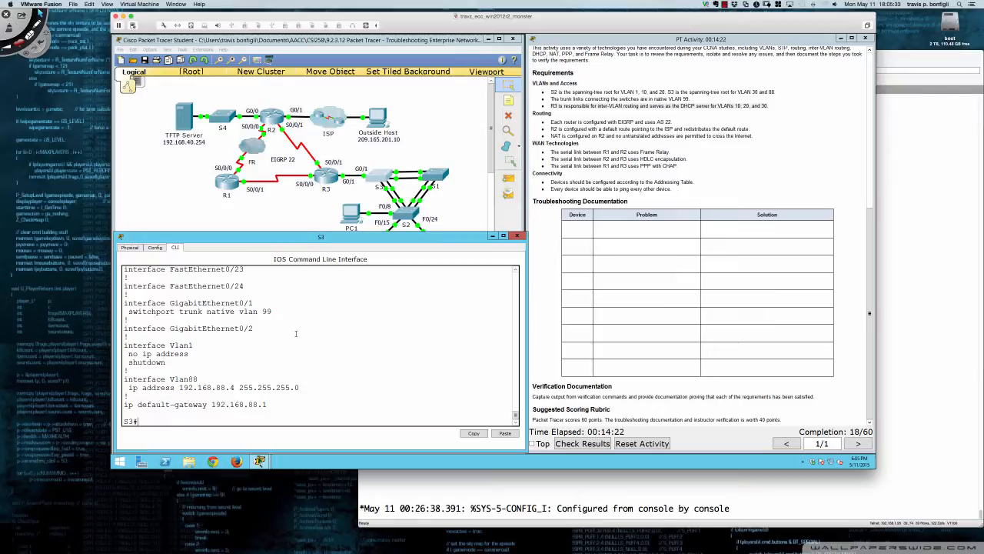
Show the interface details of g0/1 on S3, and end the listing after reviewing it
type("sh interface g")
type("0/1")
key("Return")
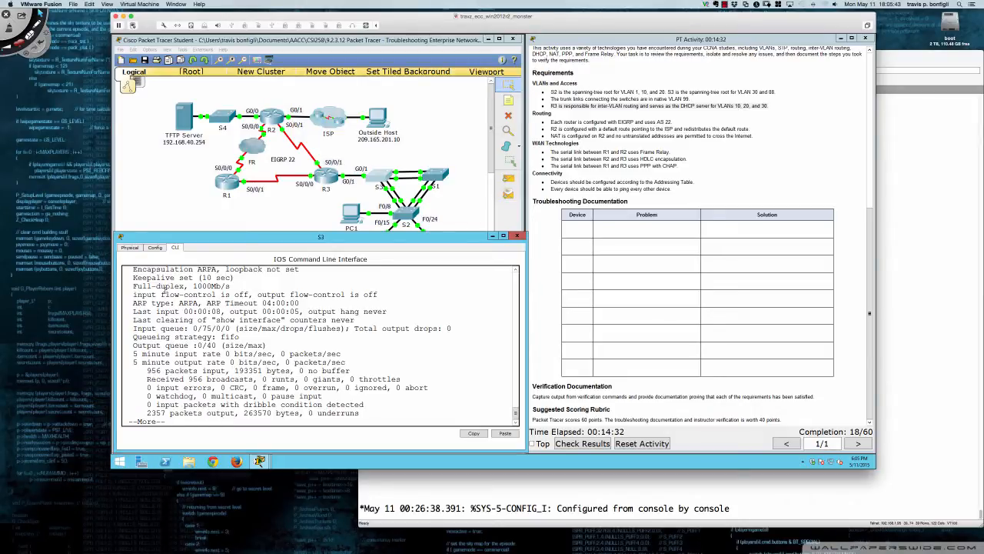
key("q")
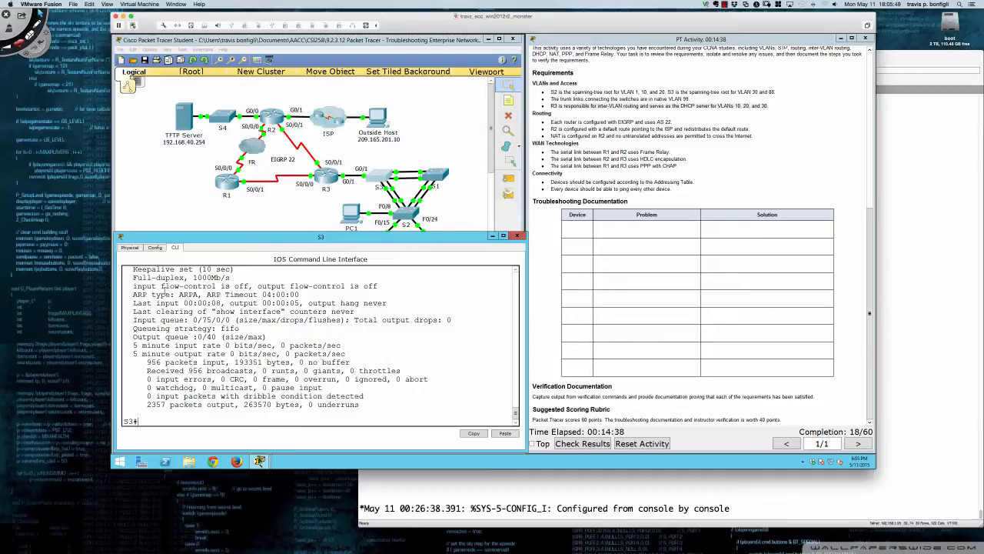
List the available options of the show interfaces command on S3
type("sh itn ?n")
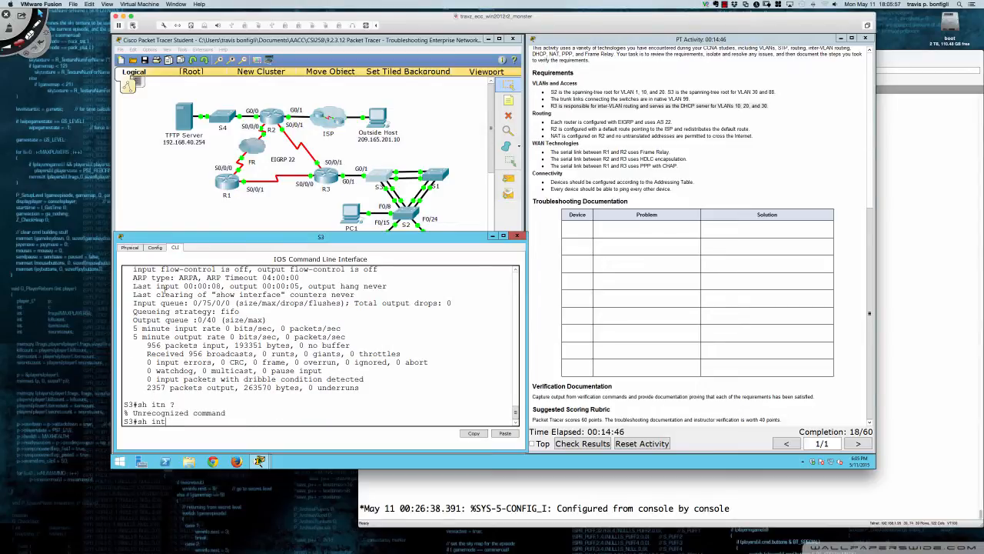
key("Tab")
type("?")
type("s")
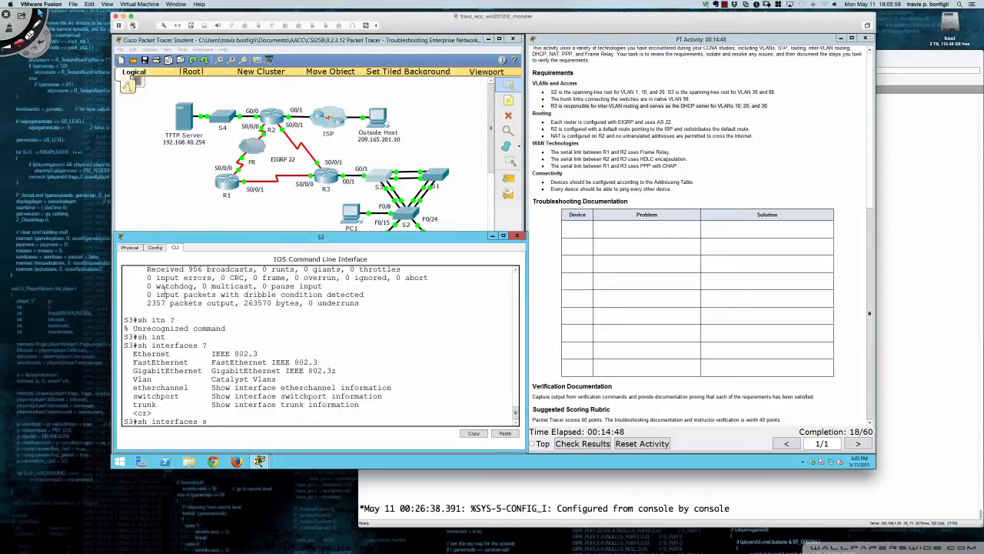
type("wi")
Try to show the switchport information for gi0/1 only by adding the interface after show interfaces switchport
key("Tab")
type("gi")
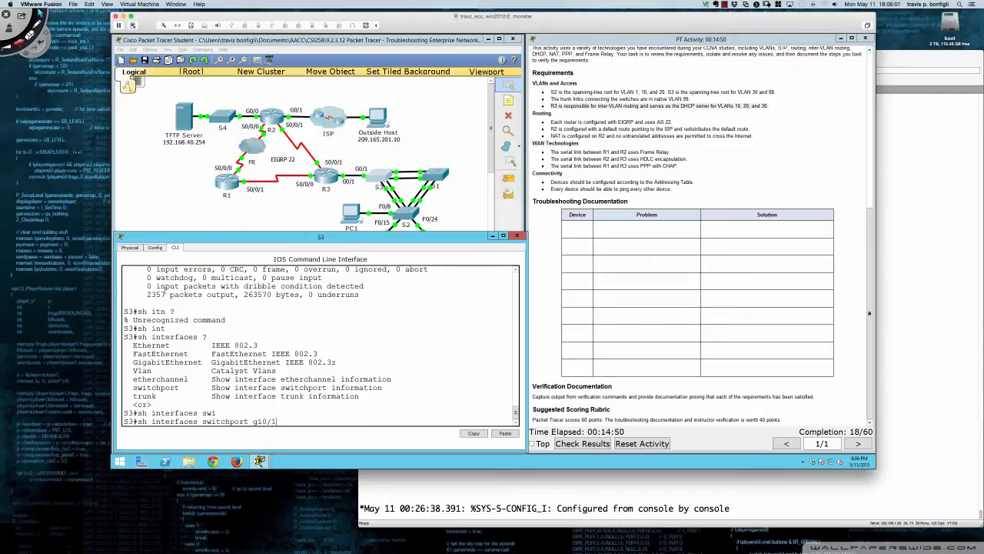
type("0/1")
key("Return")
Check the options of show interfaces switchport without the interface name, and display the switchport information for all S3 ports
key("Up")
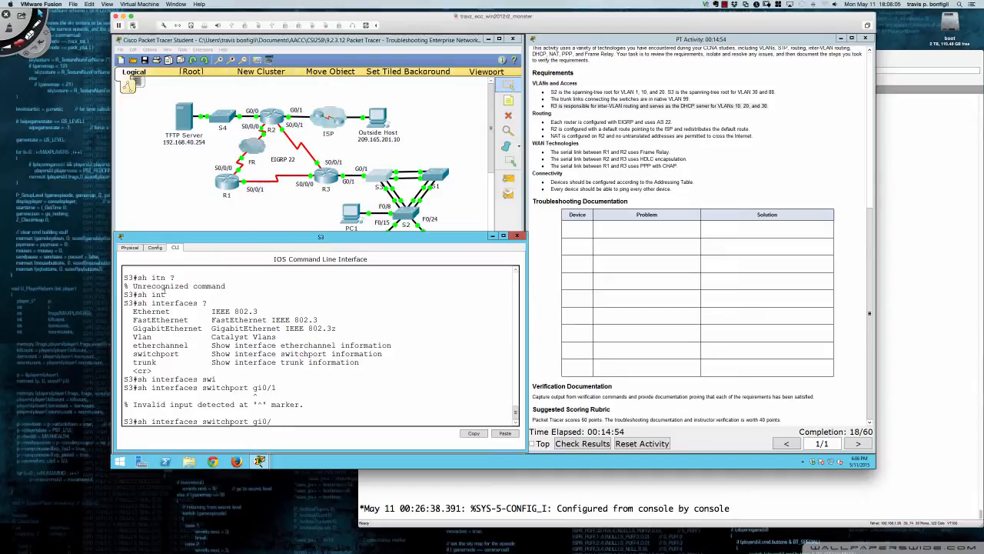
key("BackSpace")
key("BackSpace")
key("BackSpace")
key("BackSpace")
type("?")
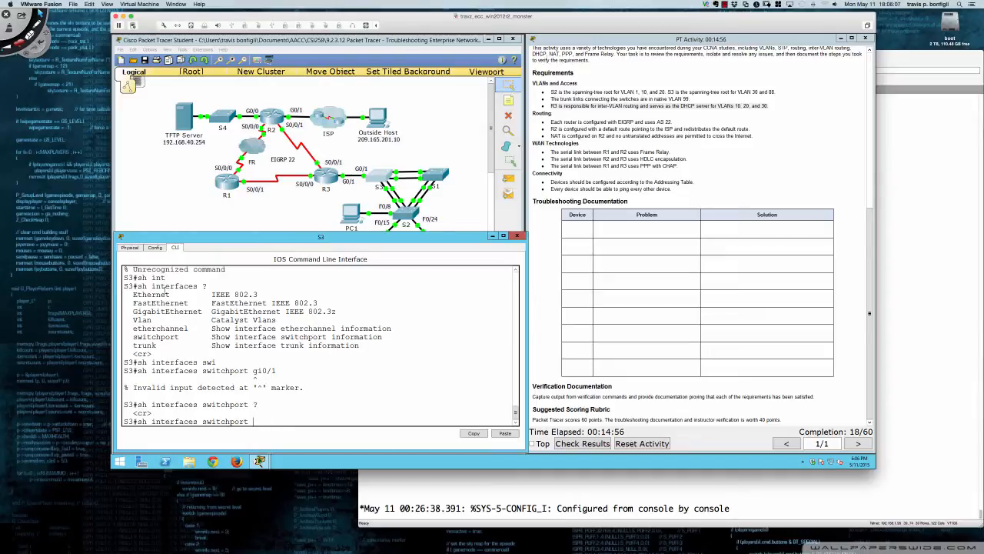
key("Return")
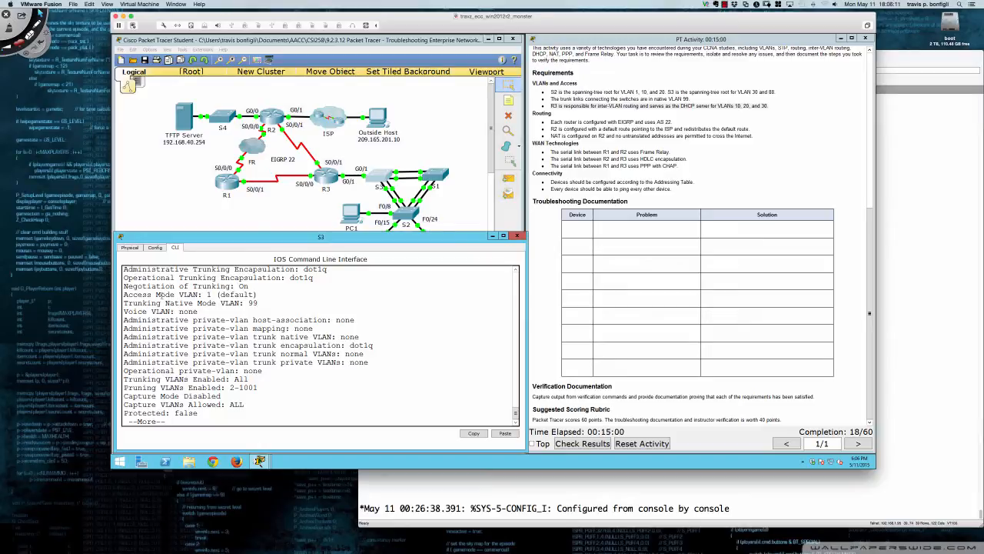
key("space")
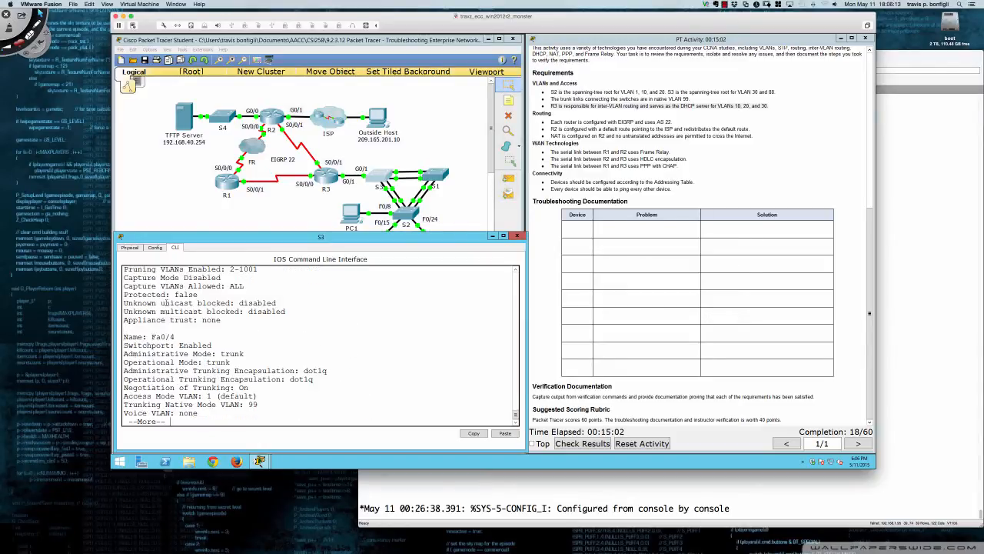
key("space")
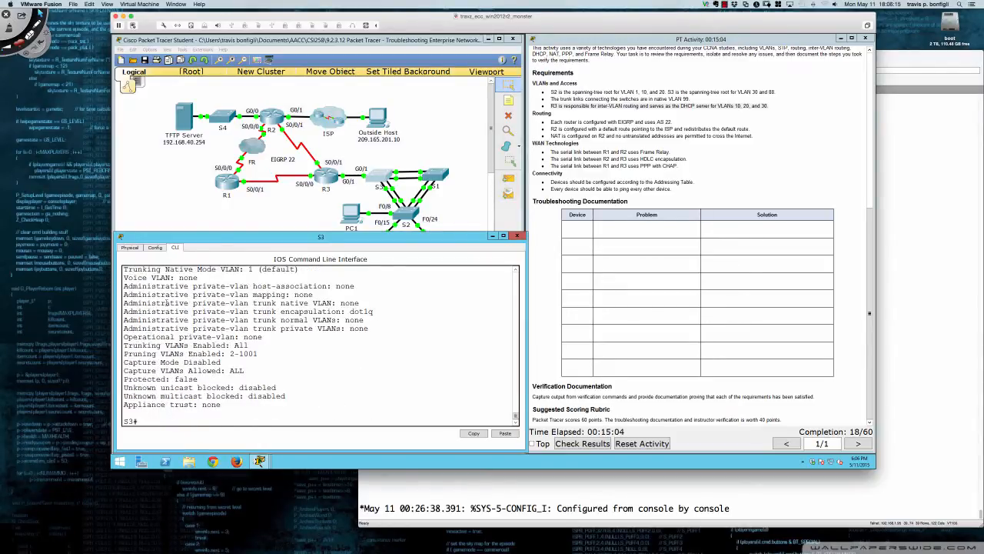
Find the Gig0/1 section of the switchport listing and examine its administrative and operational modes
scroll(168, 303, "up", 3)
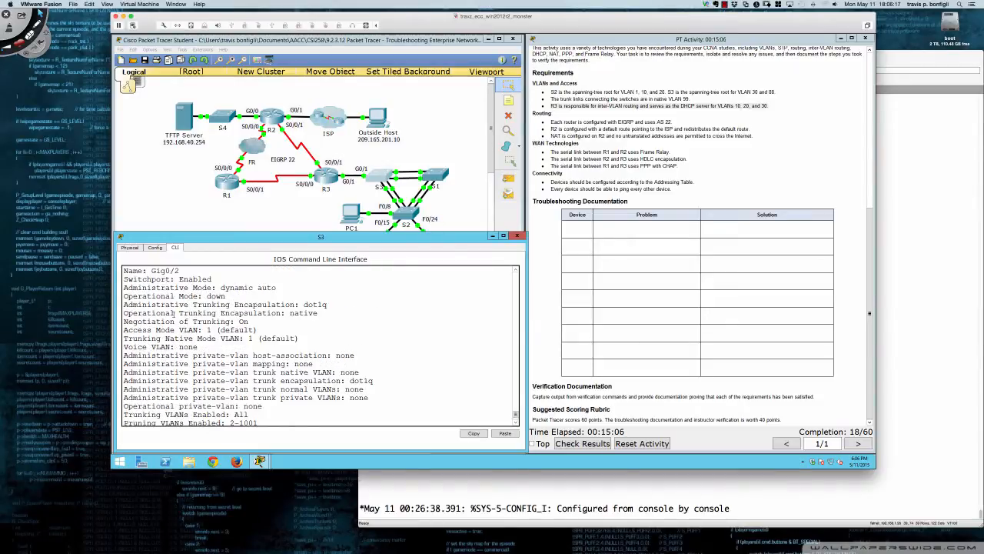
scroll(173, 313, "up", 6)
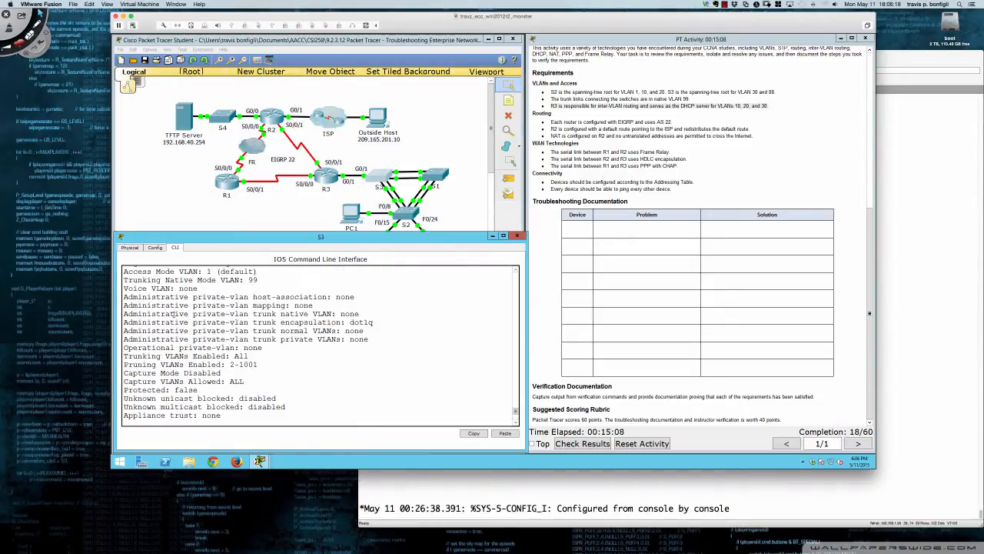
scroll(175, 314, "up", 4)
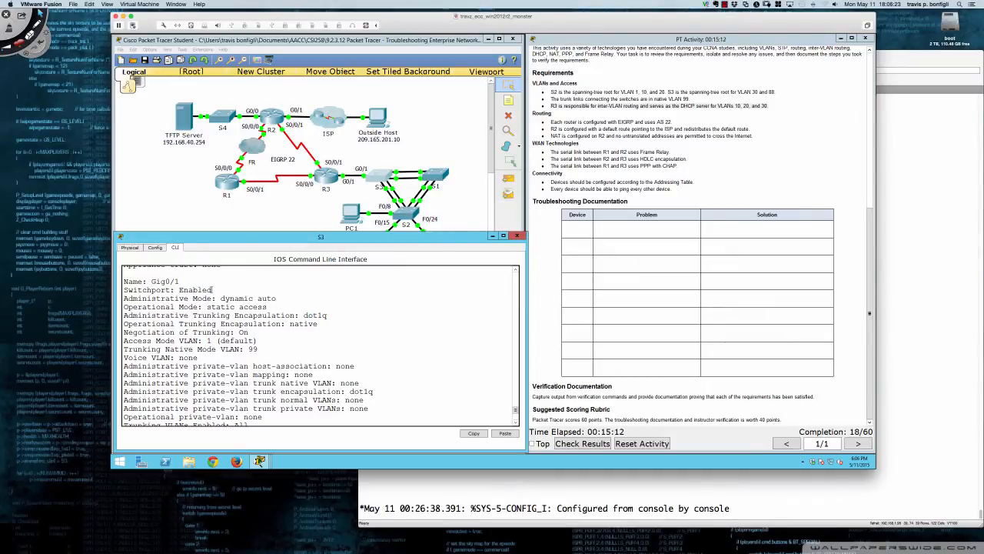
left_click_drag(212, 290, 270, 298)
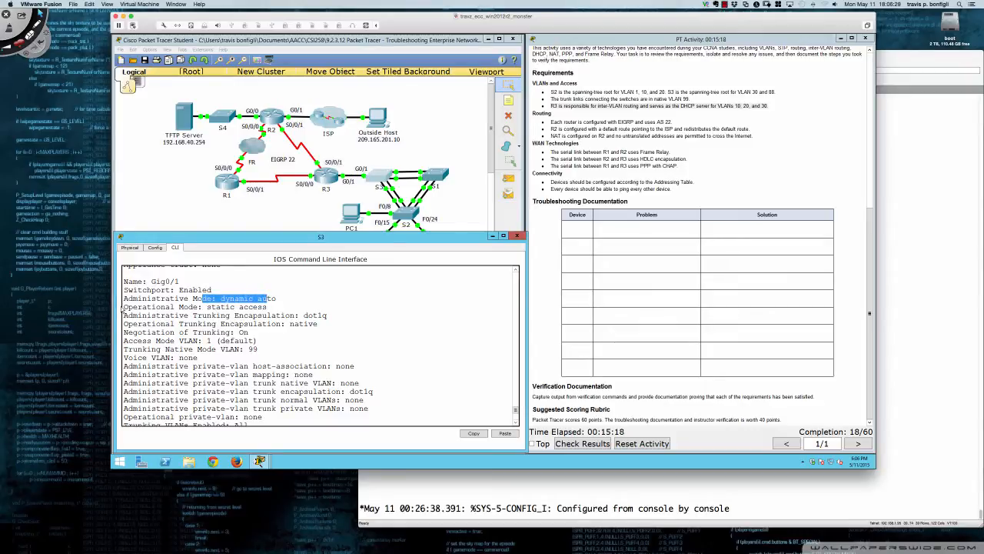
left_click_drag(124, 306, 270, 307)
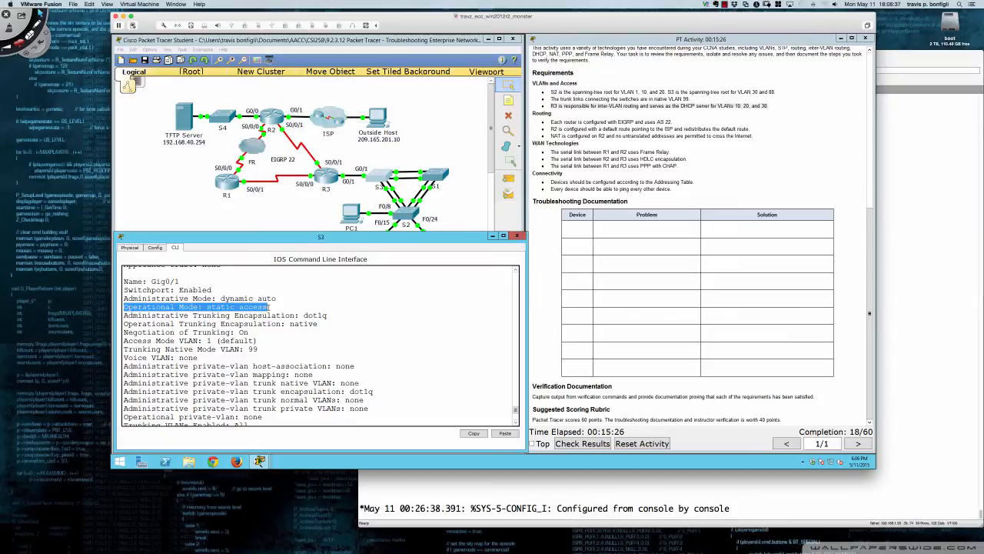
left_click(368, 323)
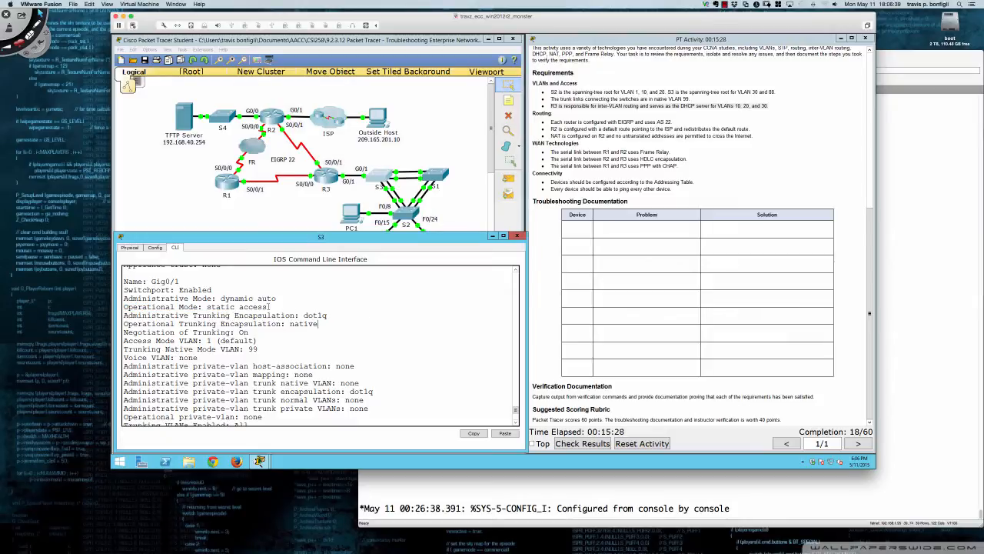
left_click_drag(269, 306, 184, 307)
left_click(384, 314)
Enter global configuration mode on S3 and open interface configuration for gi0/1
key("Return")
key("Return")
key("Return")
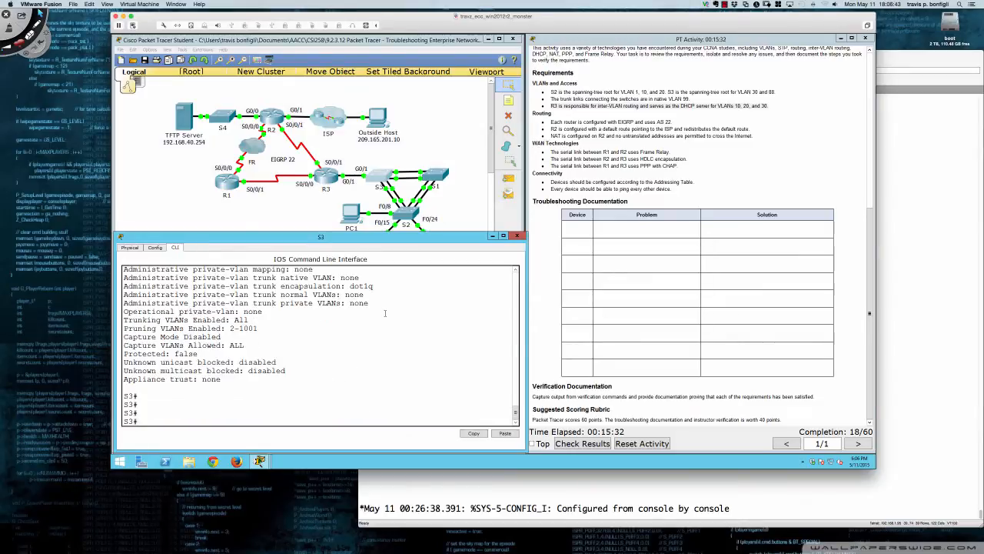
type("conf t")
key("Return")
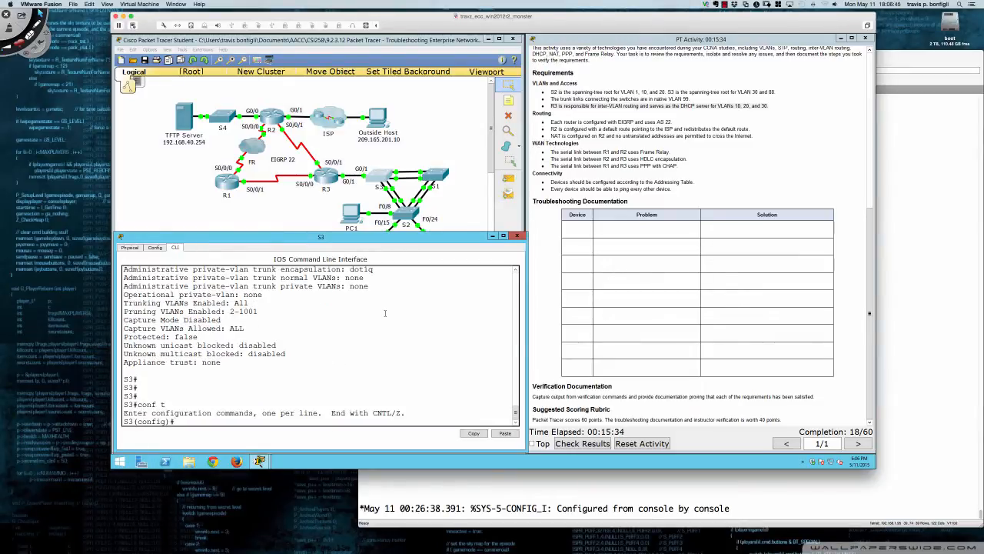
type("int gi0/1")
key("Return")
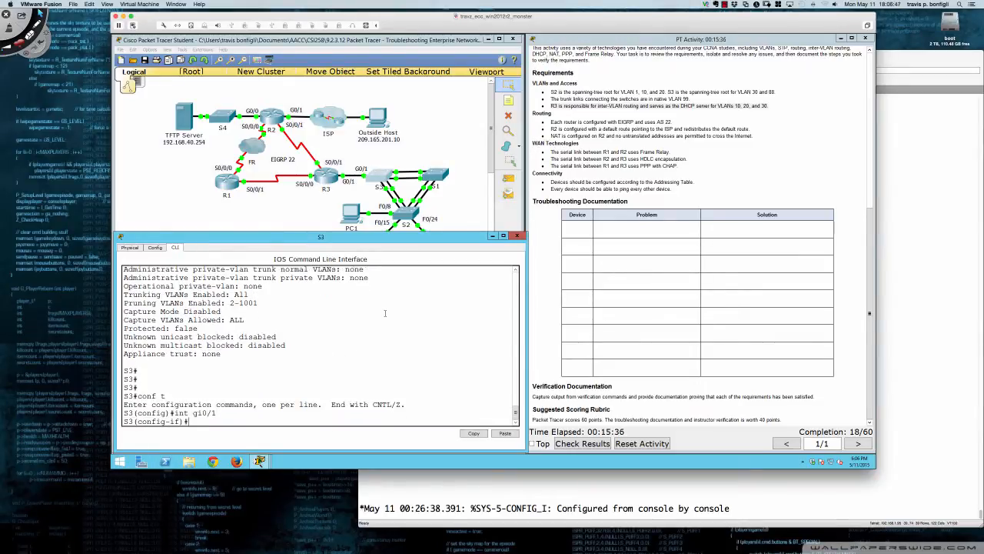
Set S3's interface gi0/1 to trunk mode with switchport mode trunk
key("Return")
key("Return")
key("Return")
type("swi")
key("Tab")
type("mo")
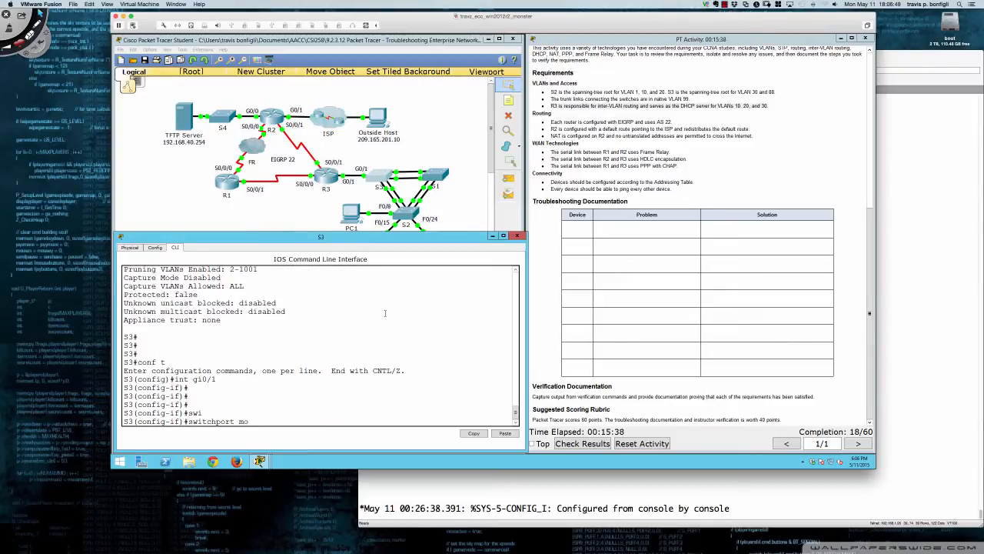
type("de tru")
key("Tab")
key("Return")
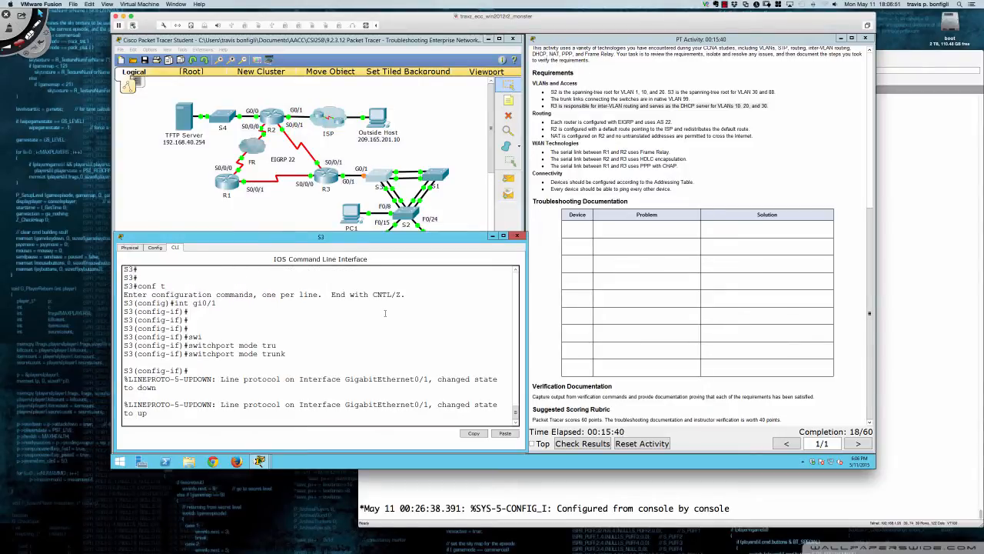
key("Return")
key("Return")
key("Return")
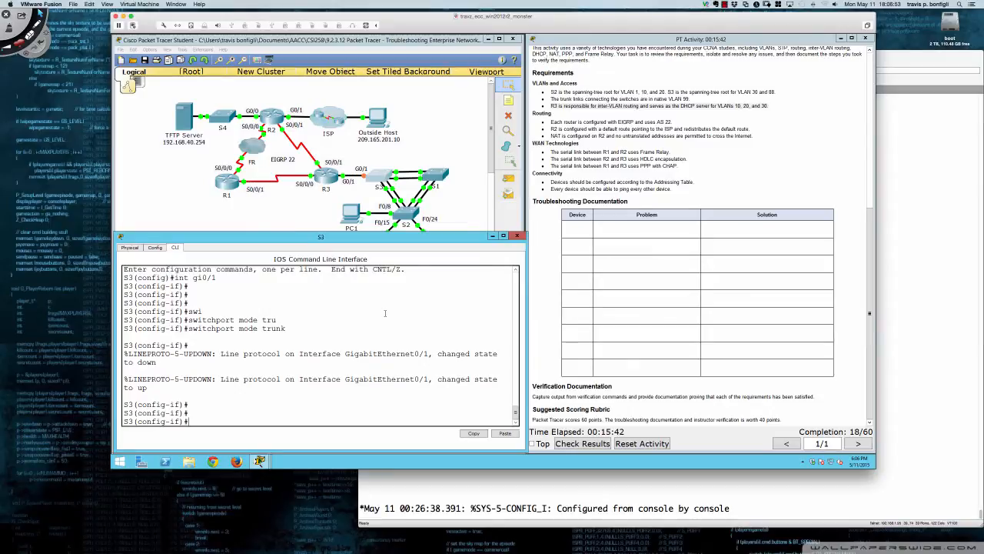
Show S3's running configuration from within configuration mode and check the GigabitEthernet0/1 section
type("do sh run")
key("Return")
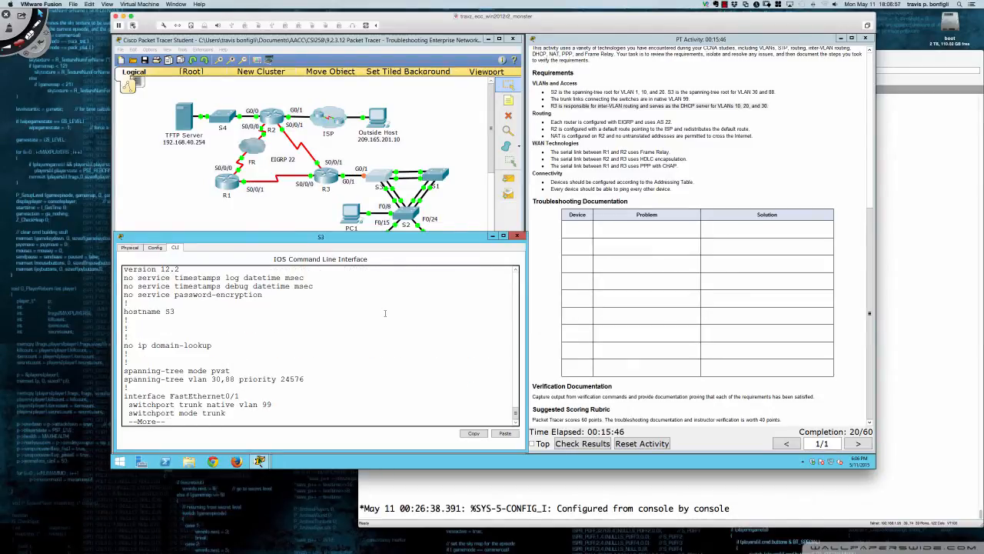
key("space")
key("space")
key("space")
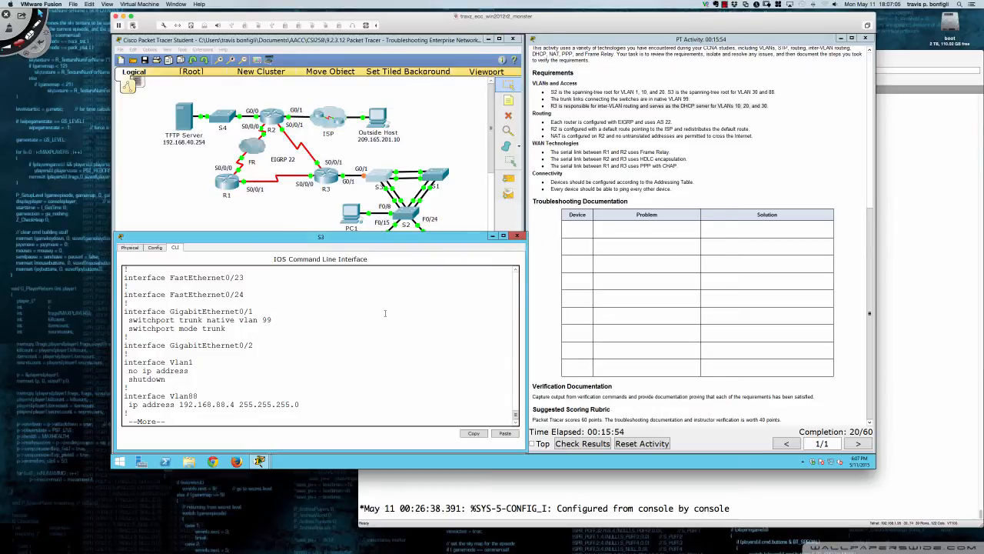
Leave the running configuration listing, show S3's trunk interfaces, and examine the Gig0/1 mode, encapsulation, status and native VLAN
type("qdo sh int trunk")
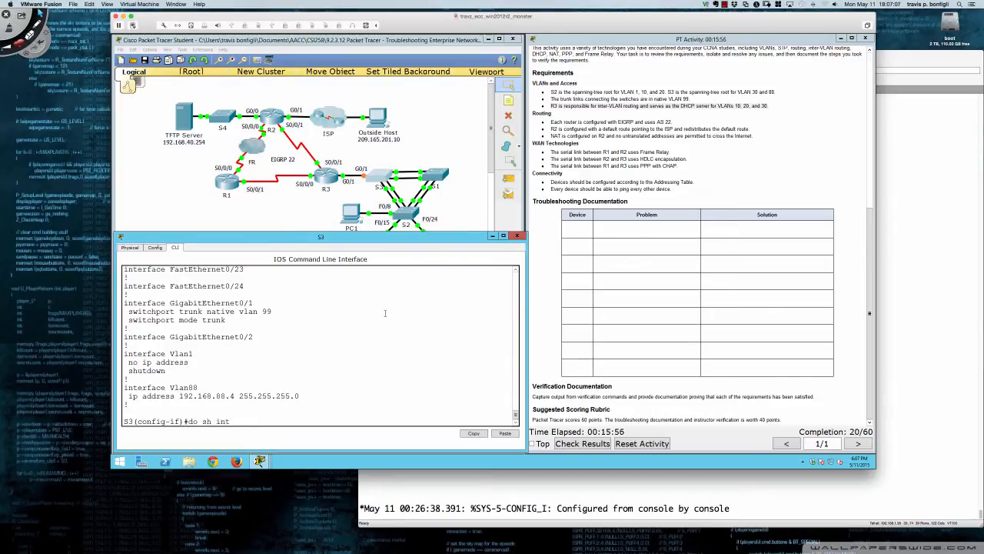
key("Return")
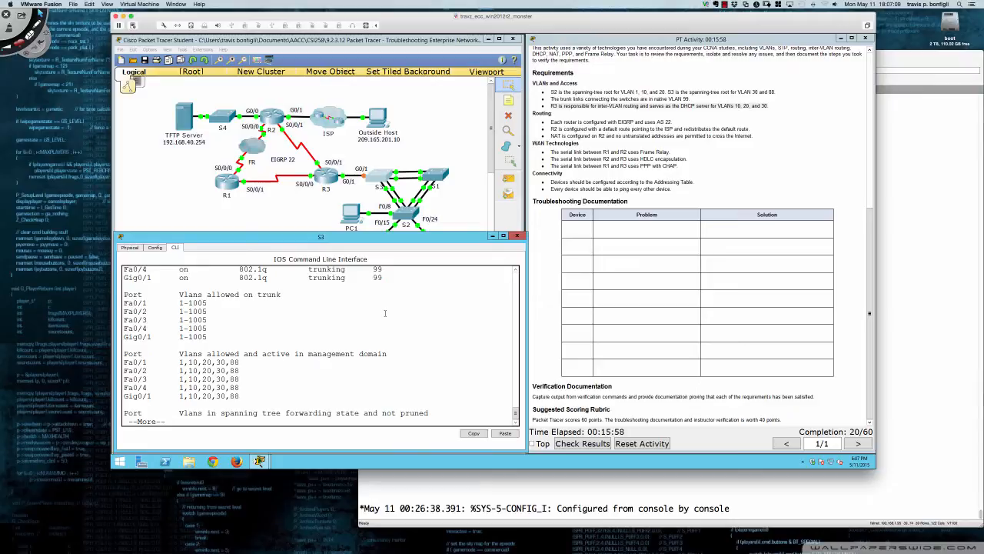
scroll(358, 323, "up", 3)
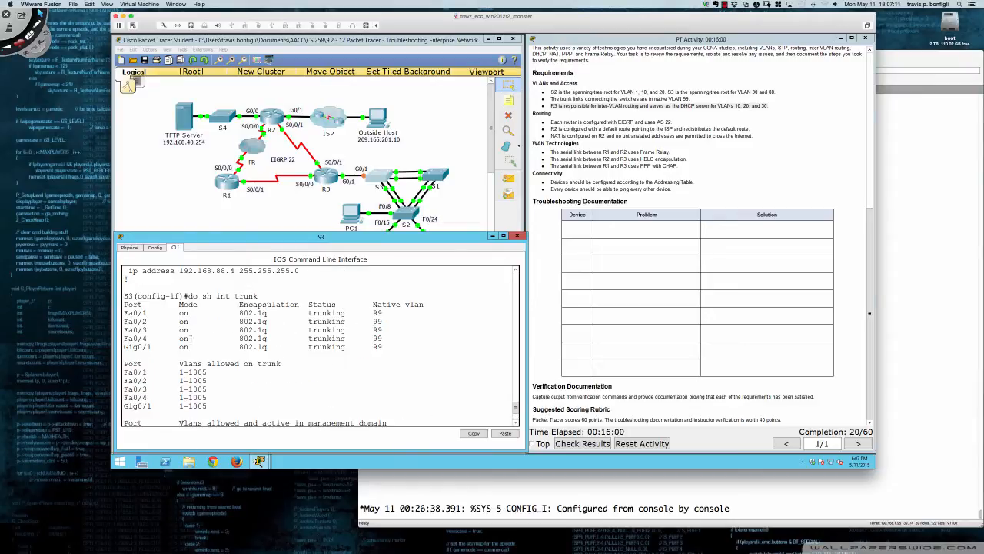
left_click_drag(125, 347, 382, 347)
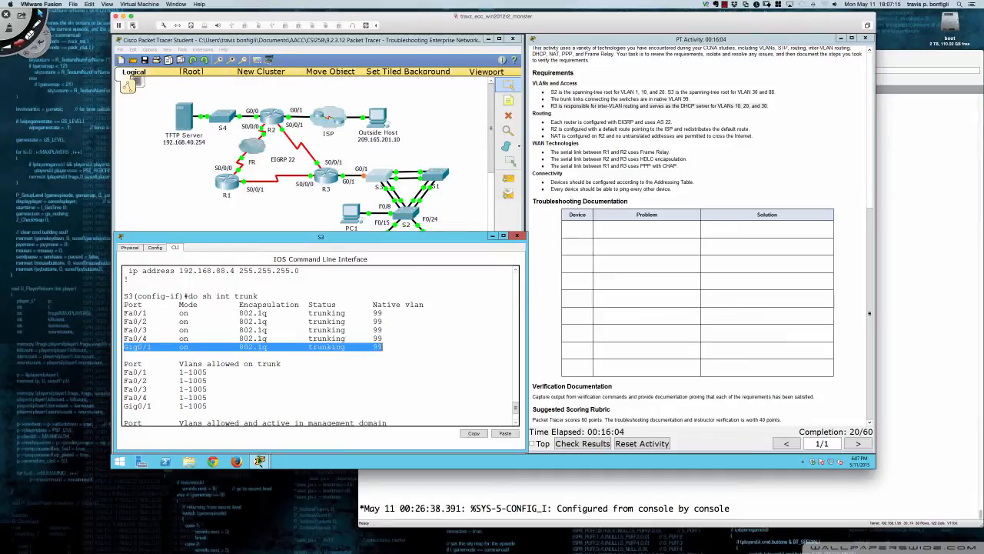
left_click(424, 347)
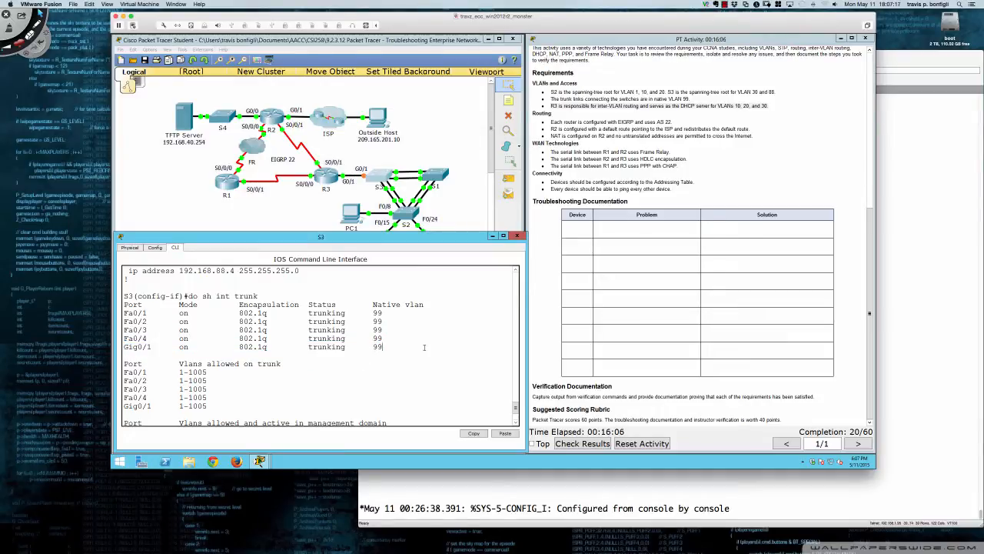
scroll(424, 347, "down", 3)
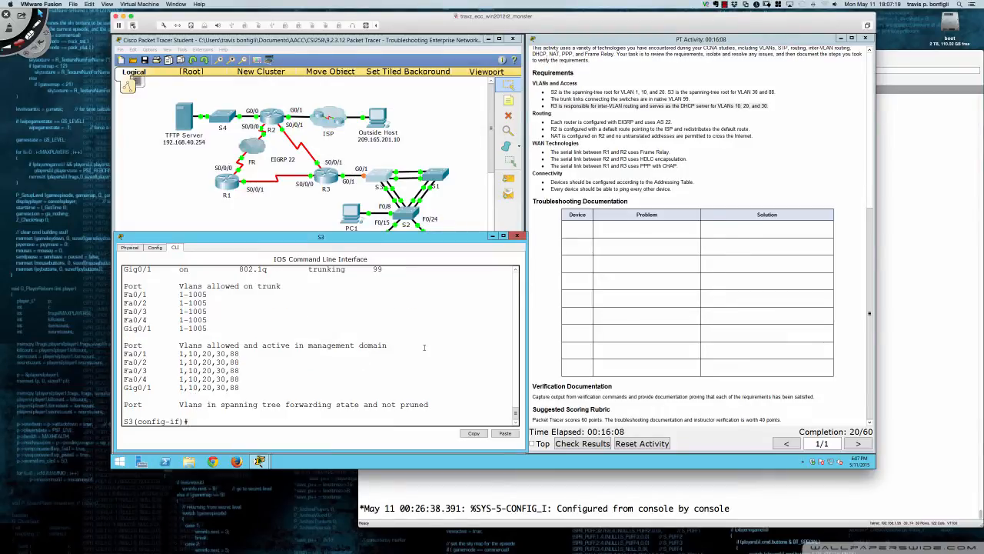
Show the switchport information for all S3 interfaces and check the operational mode in the Gig0/1 section
type("do sh int swi")
key("Return")
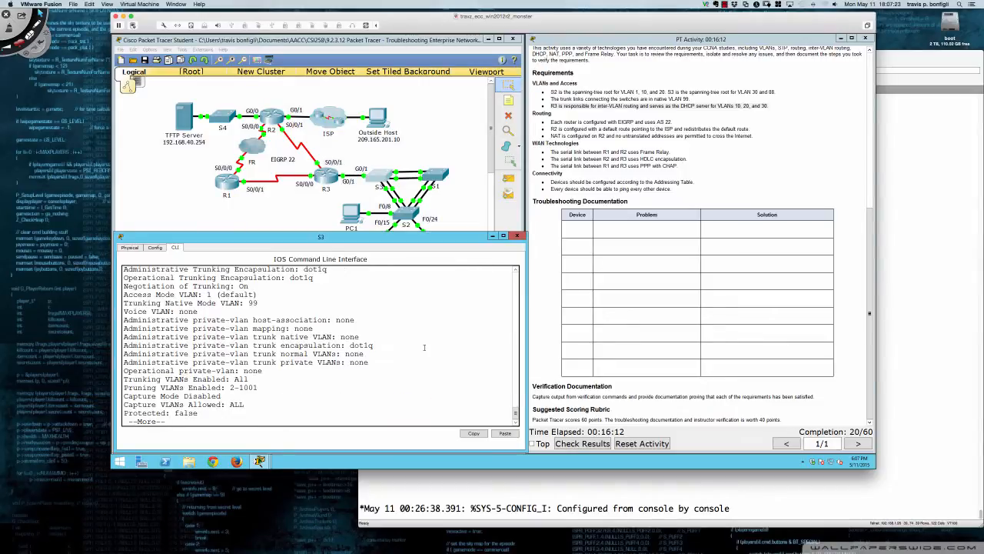
key("space")
key("space")
key("space")
key("space")
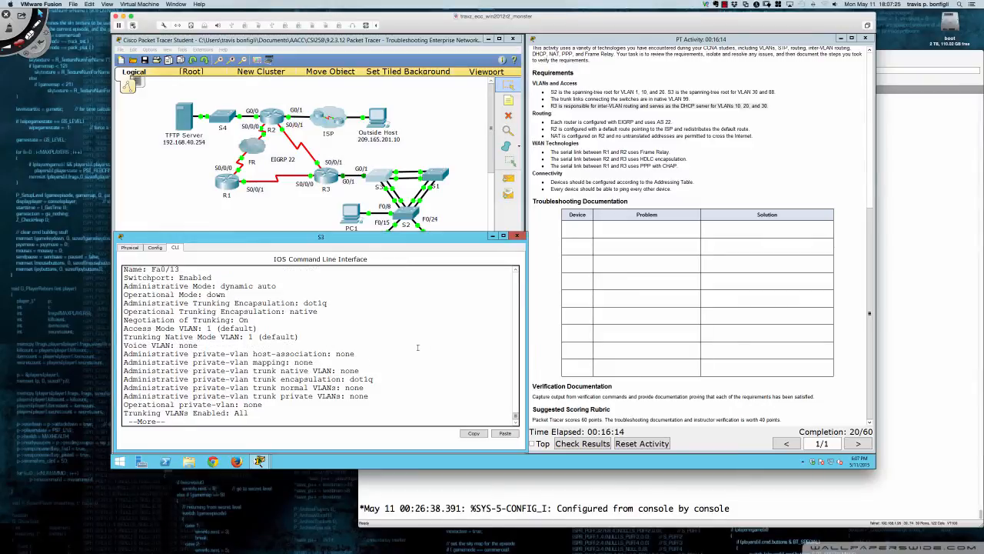
key("space")
key("space")
key("space")
key("space")
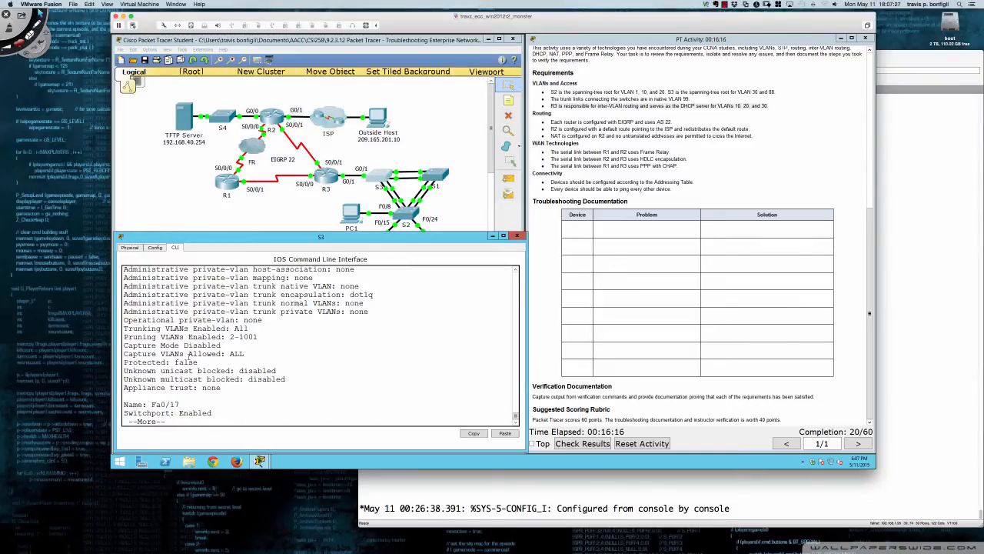
key("space")
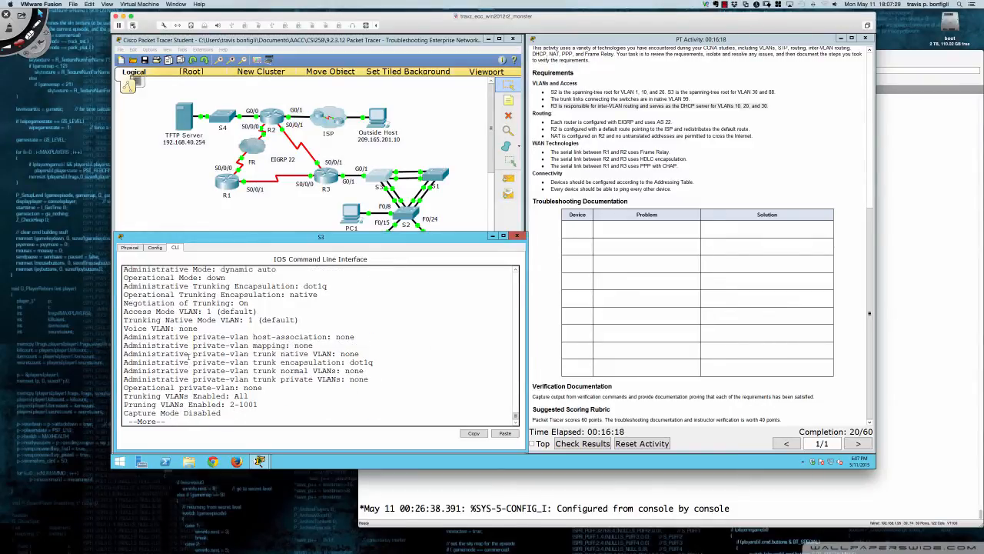
key("space")
key("space")
key("space")
key("space")
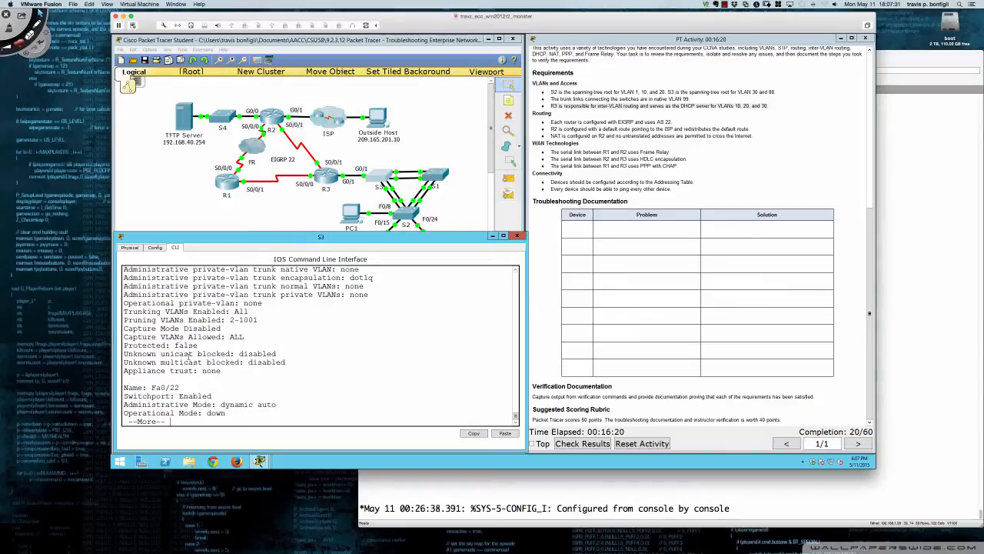
key("space")
key("space")
key("space")
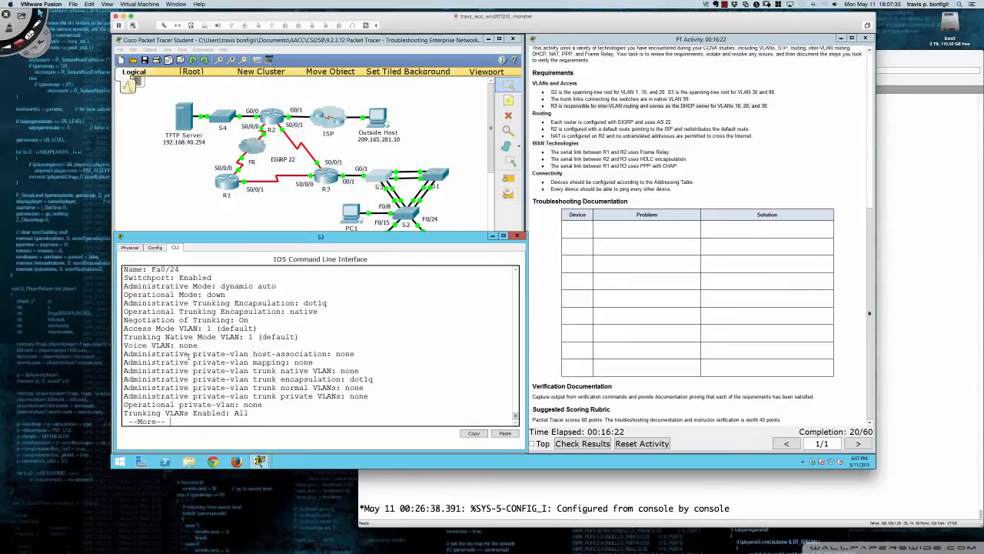
key("space")
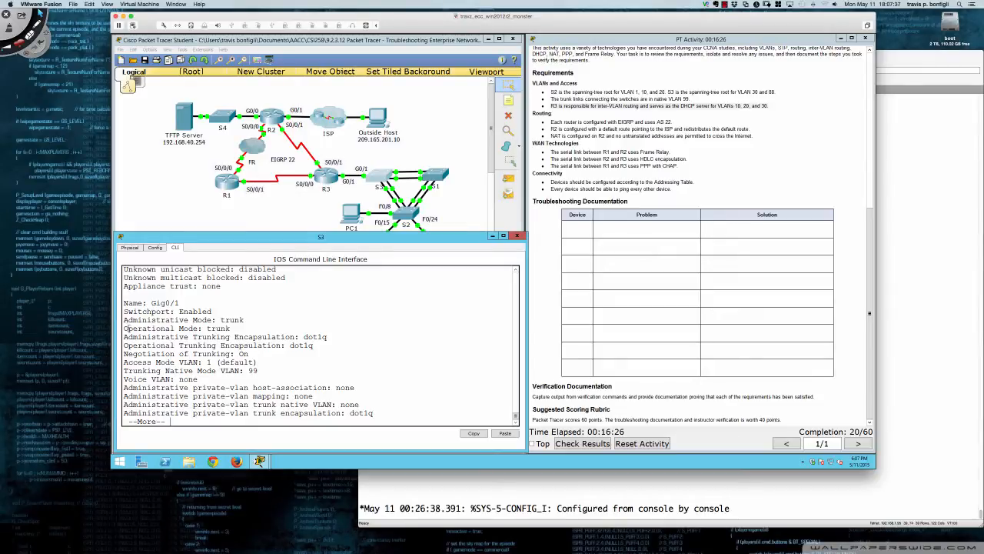
left_click_drag(125, 329, 233, 329)
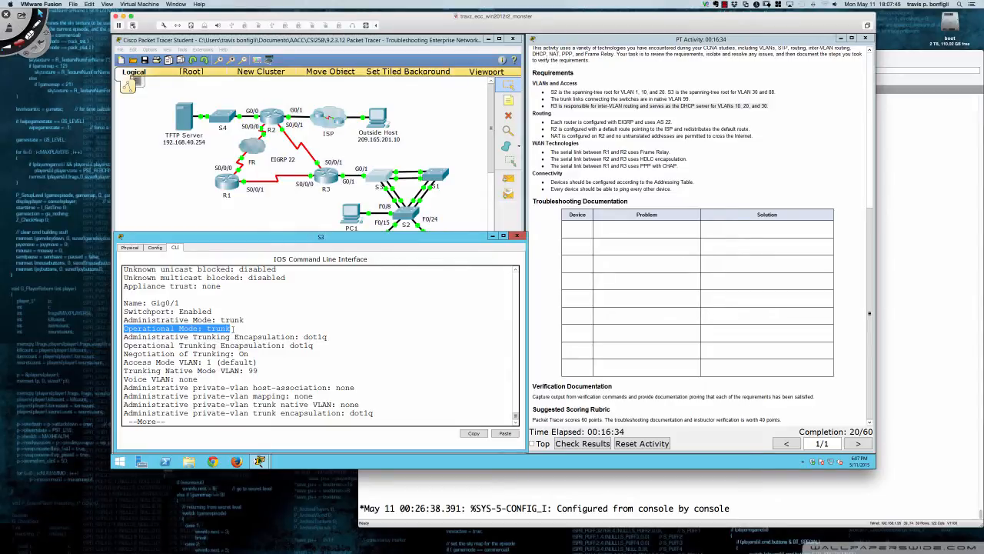
type("q")
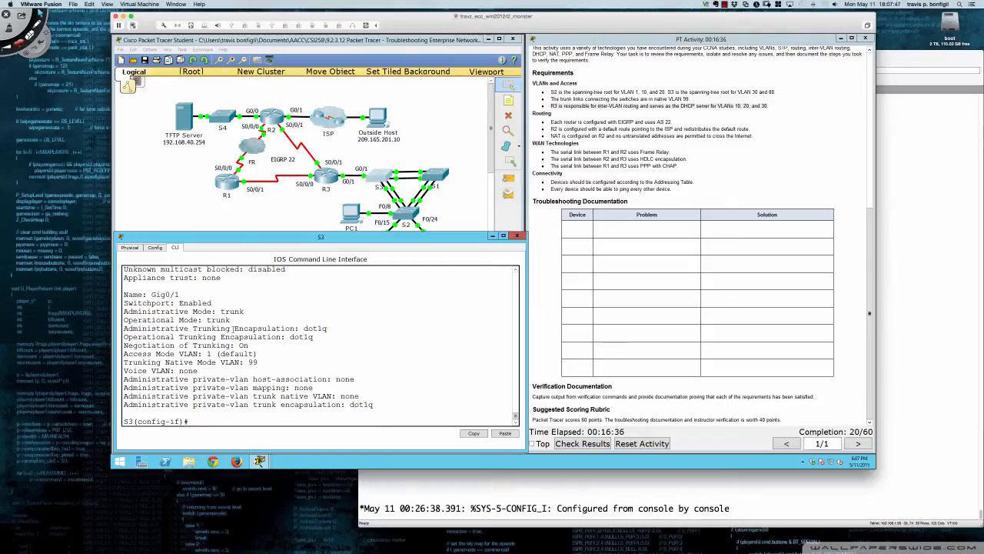
type("do sh int")
Show the switchport information for gi0/1 only, naming the interface before the switchport keyword
key("Tab")
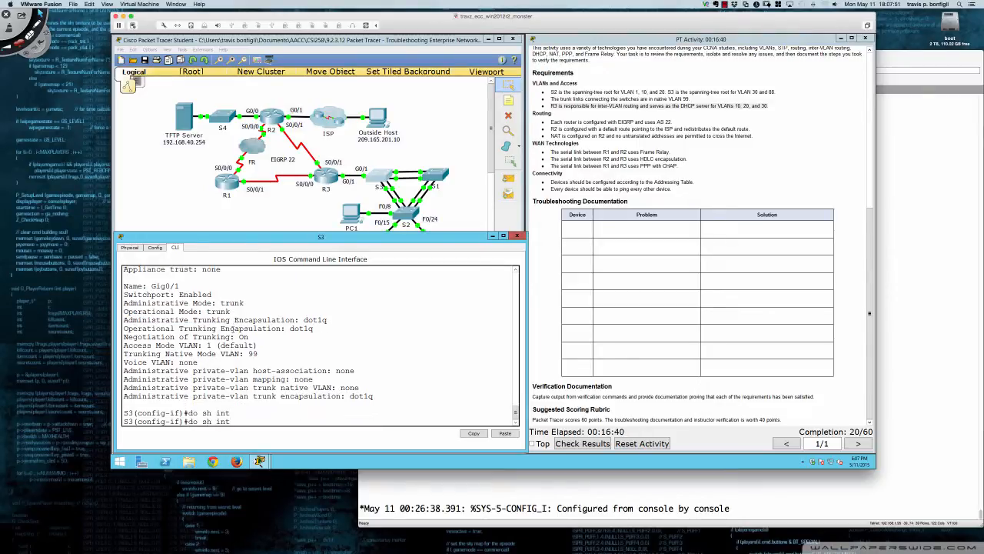
type("gi0/1 s")
key("Return")
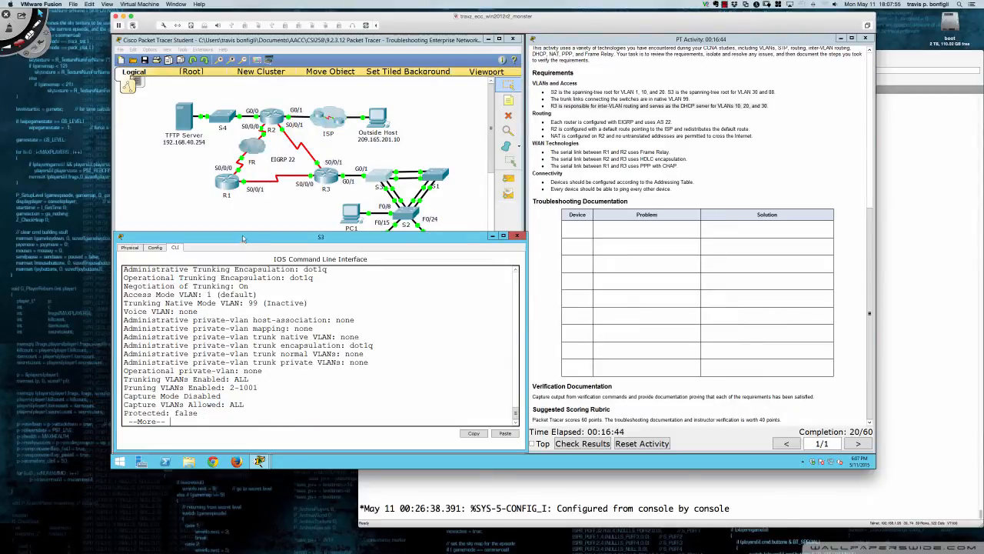
Review the complete gi0/1 switchport output on S3, focusing on the operational mode
left_click_drag(243, 232, 244, 223)
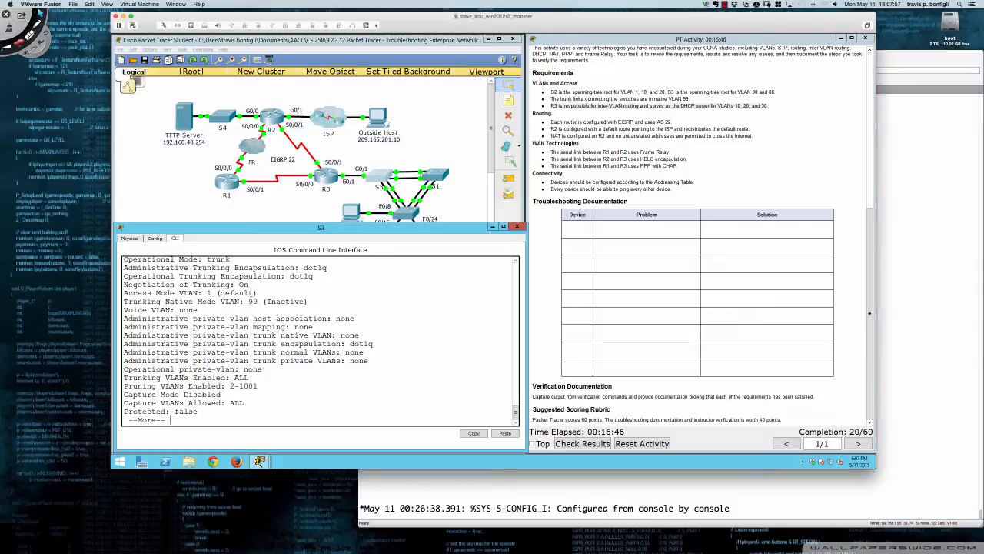
key("space")
scroll(250, 309, "up", 1)
scroll(250, 308, "up", 2)
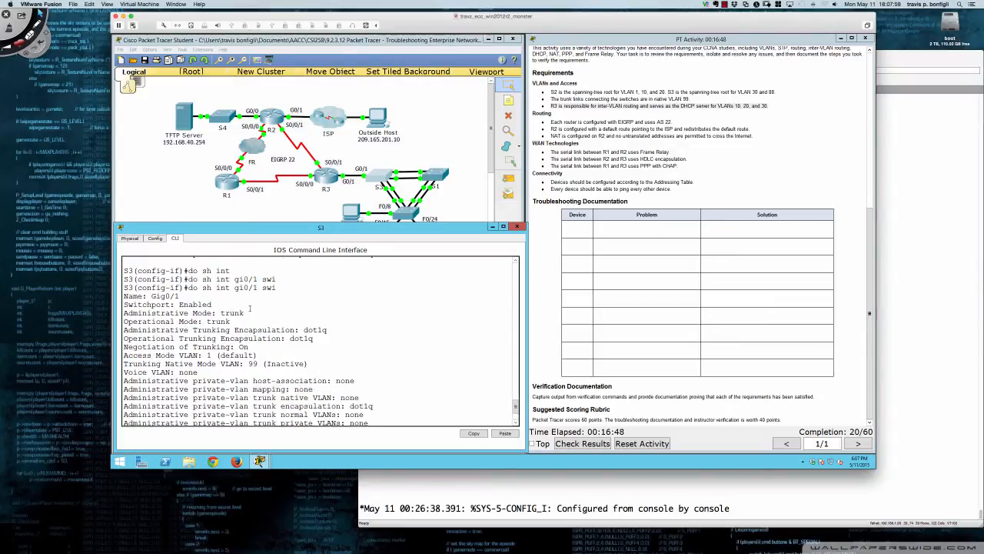
scroll(250, 308, "down", 2)
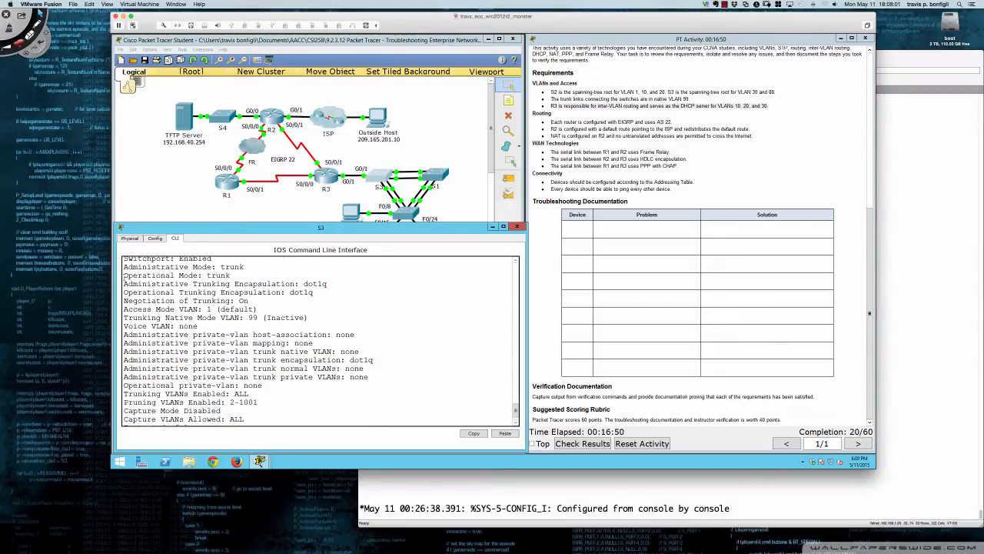
left_click_drag(124, 275, 241, 277)
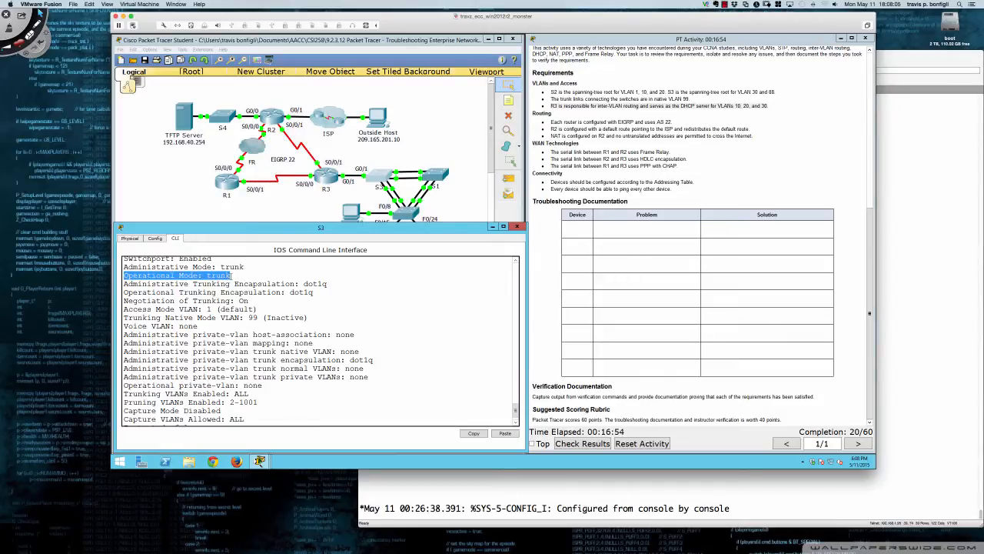
left_click_drag(230, 276, 124, 276)
left_click(375, 359)
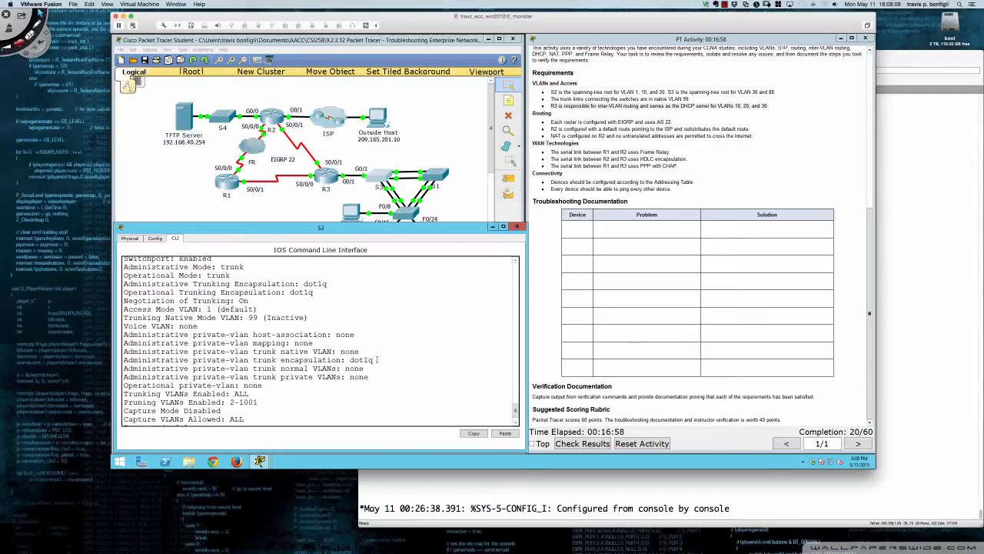
Return to the topology and check PC1's IP configuration for a DHCP-assigned address, then close PC1
left_click(313, 210)
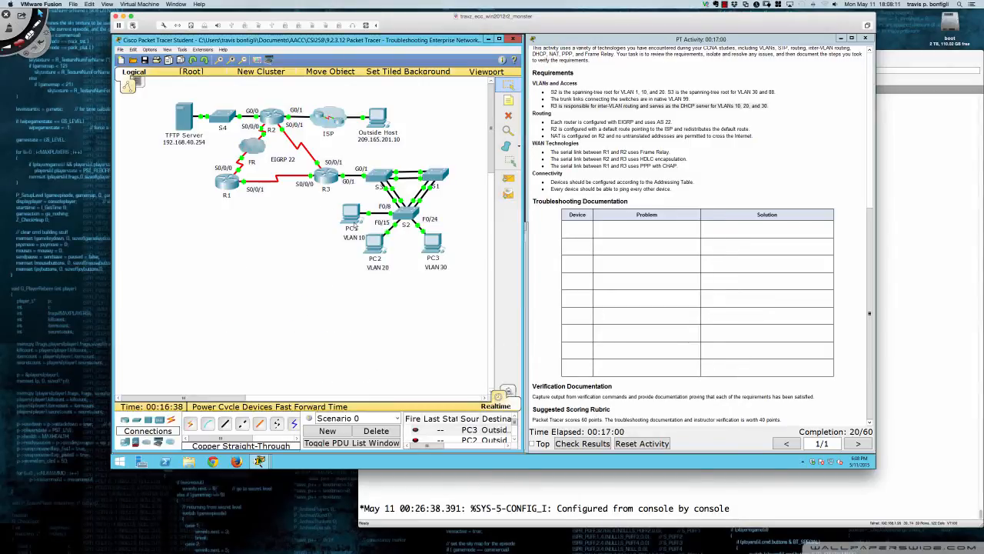
left_click(354, 219)
left_click(407, 192)
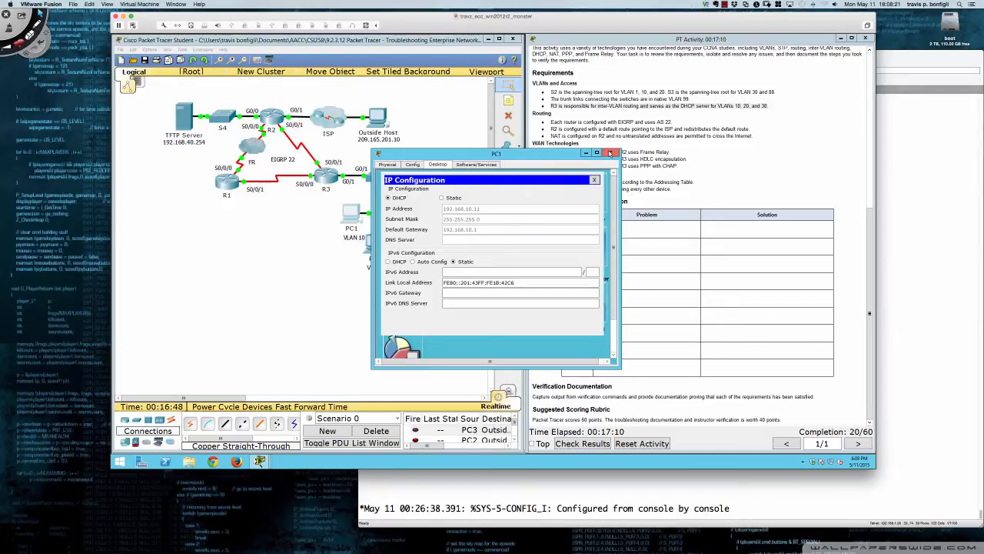
left_click(611, 152)
Check PC2's IP configuration for a DHCP-assigned address and gateway, and close PC2
left_click(377, 246)
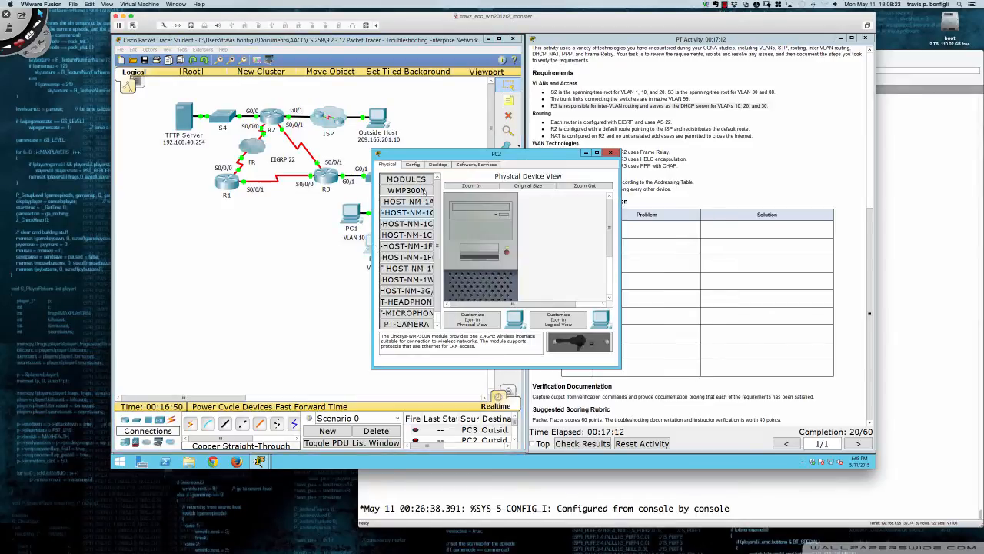
left_click(437, 165)
left_click(417, 185)
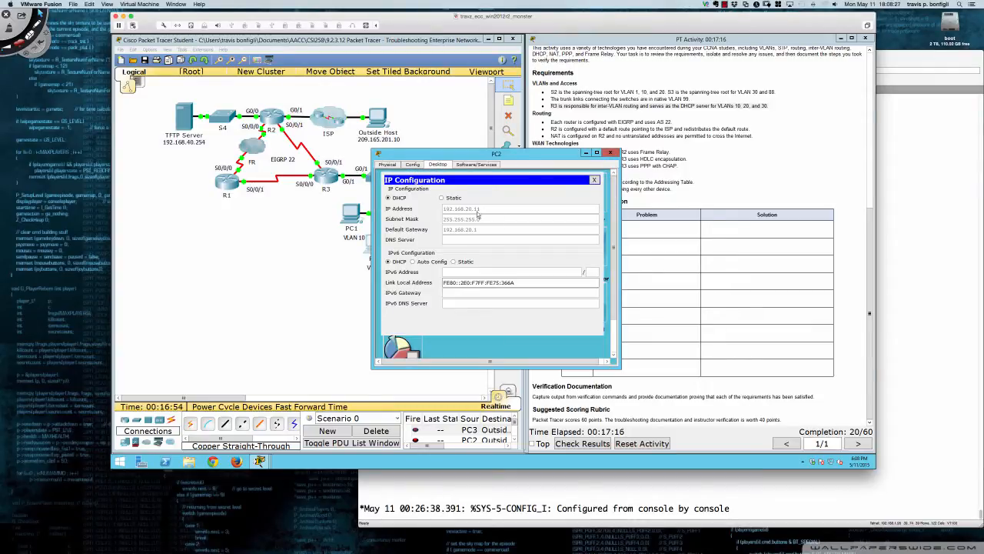
left_click(610, 152)
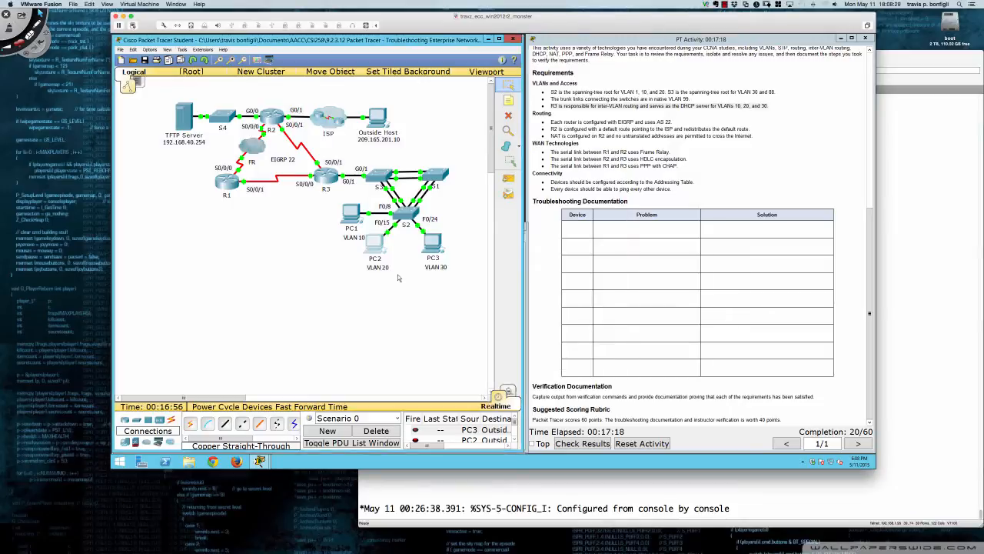
Check PC3's IP configuration for a DHCP-assigned address and gateway, and close PC3
left_click(428, 243)
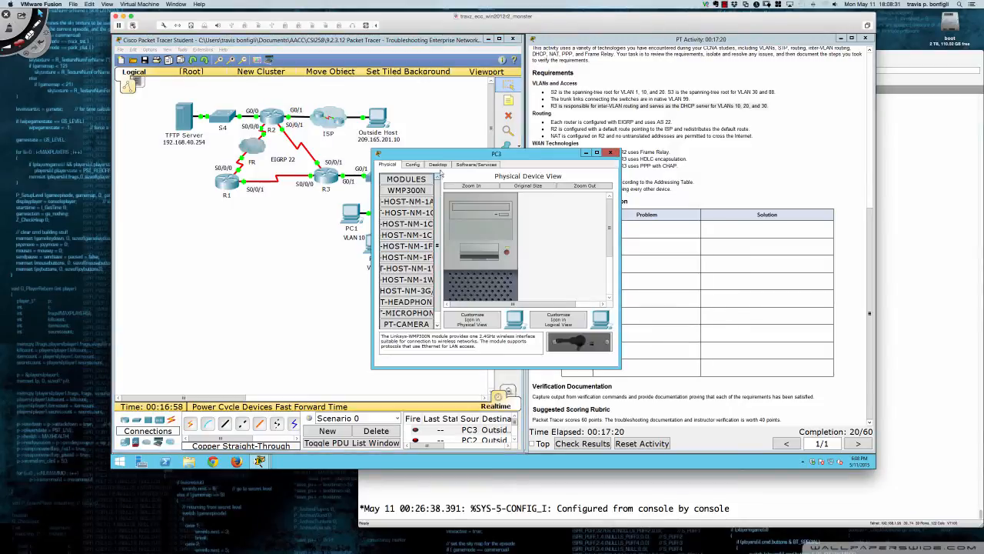
left_click(437, 165)
left_click(400, 192)
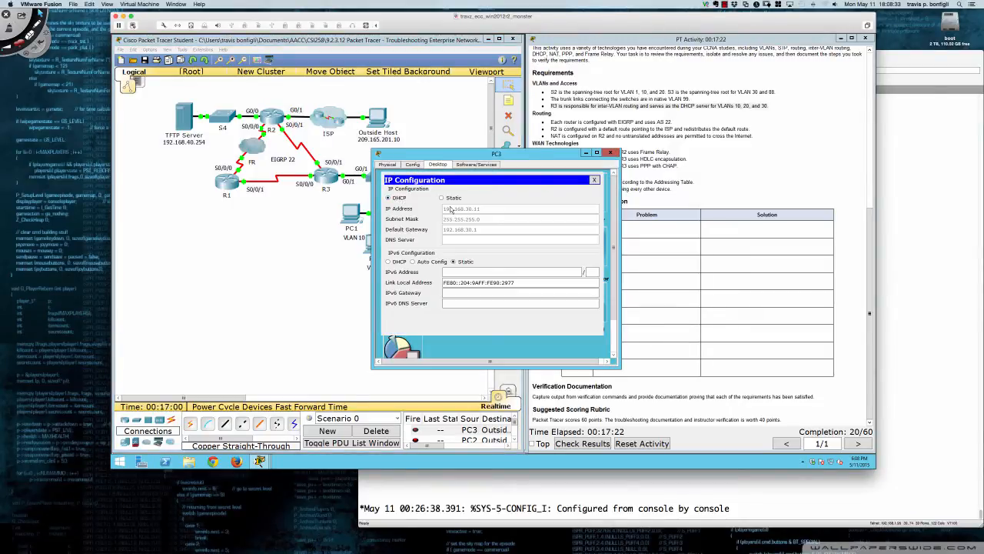
left_click(610, 152)
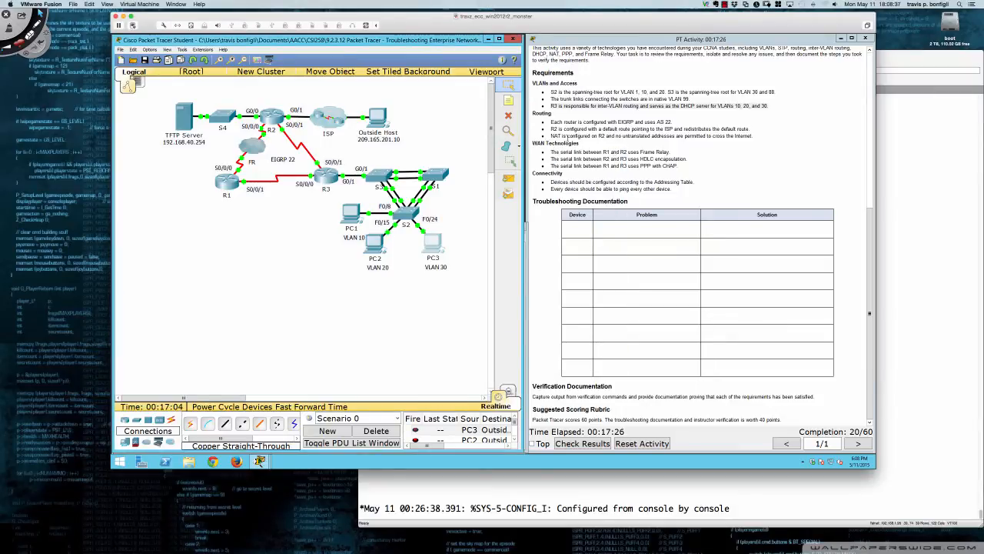
Review the routing requirement in the activity instructions covering EIGRP and AS 22 on each router
left_click(561, 106)
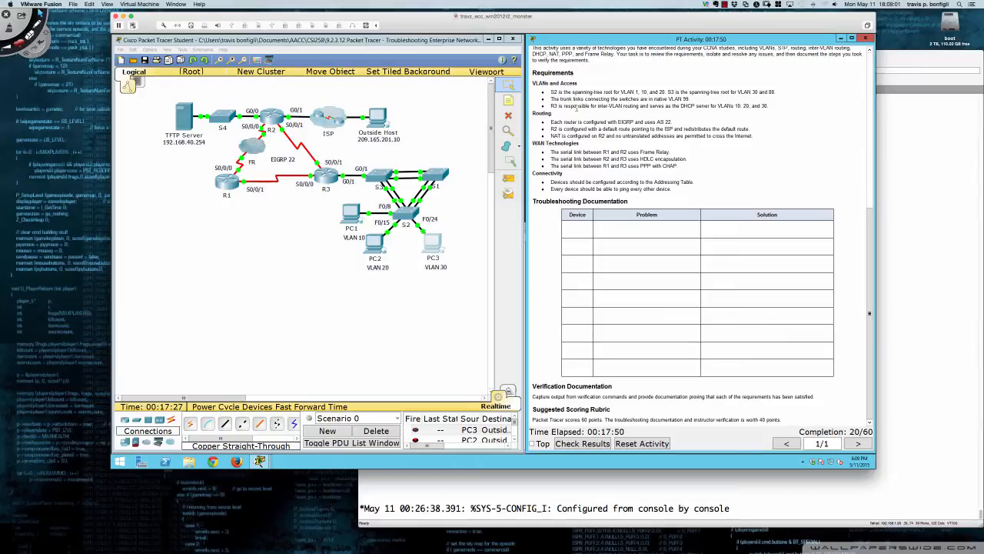
left_click_drag(551, 122, 670, 125)
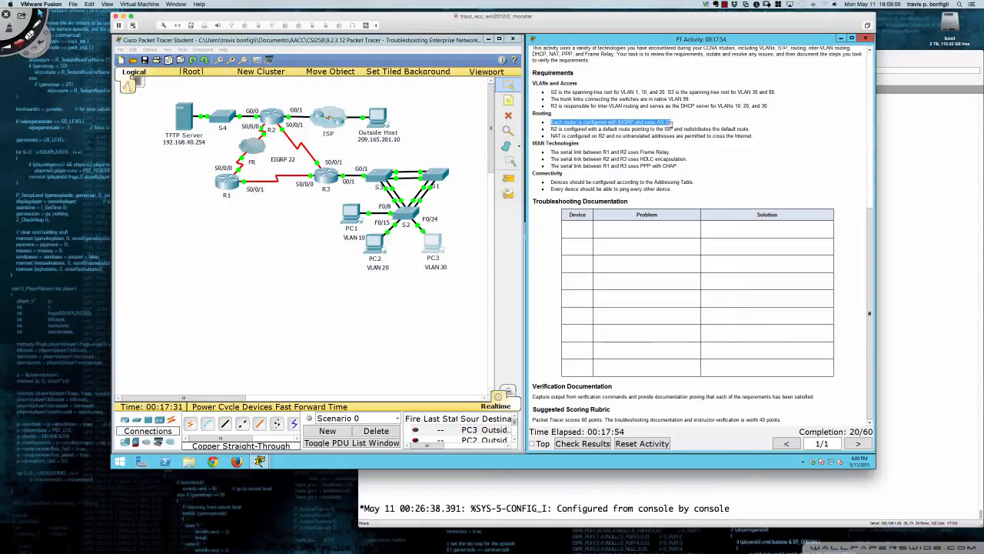
left_click(672, 125)
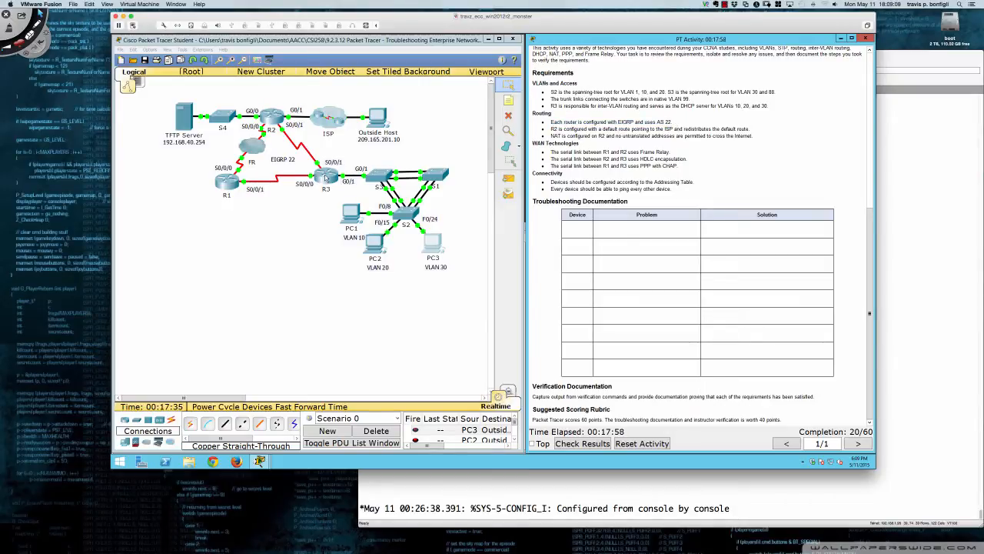
Display R3's running configuration and examine the EIGRP 22 network statements and summarization setting
left_click(326, 179)
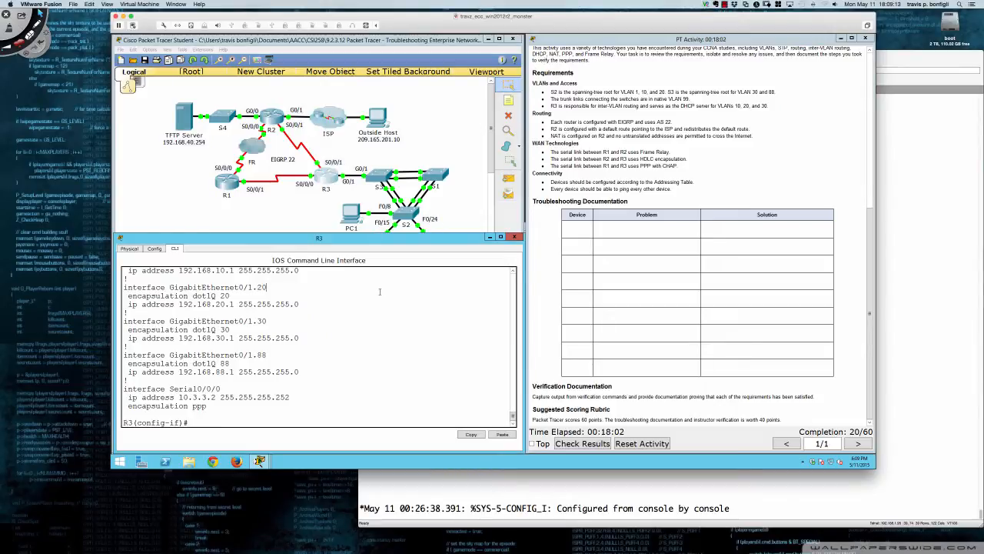
type("do sh run")
key("Return")
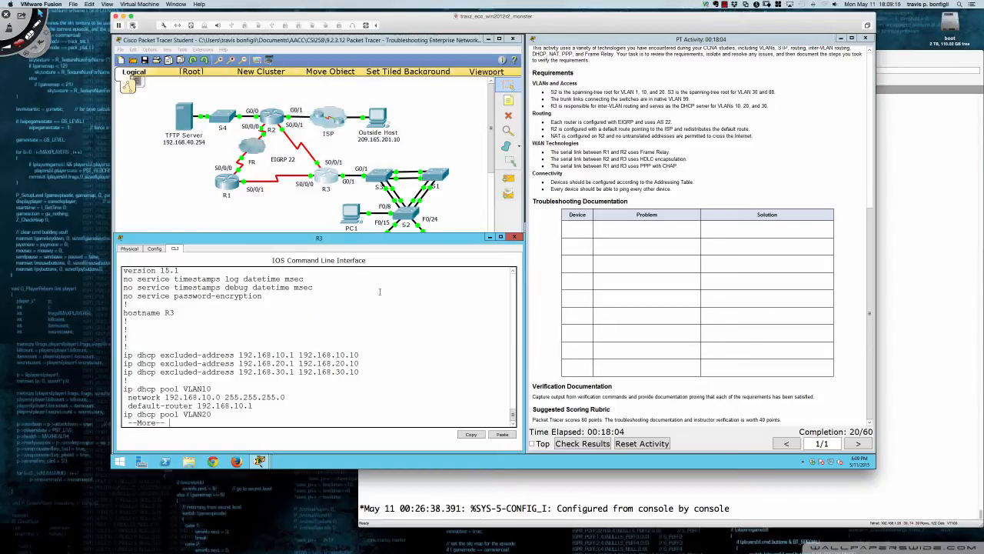
key("space")
key("space")
key("space")
key("space")
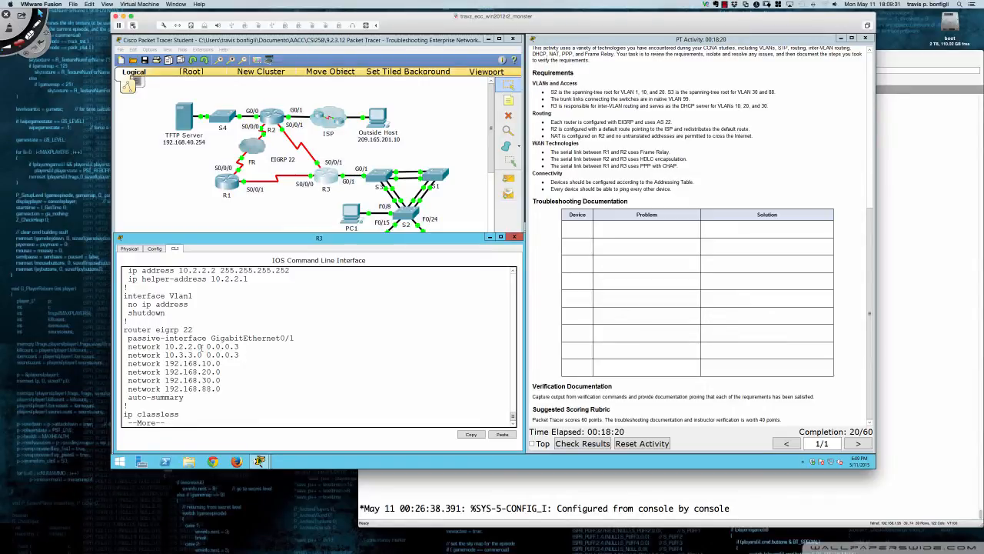
left_click_drag(240, 347, 205, 347)
left_click_drag(163, 355, 241, 355)
left_click(215, 363)
left_click_drag(184, 398, 127, 398)
type("q")
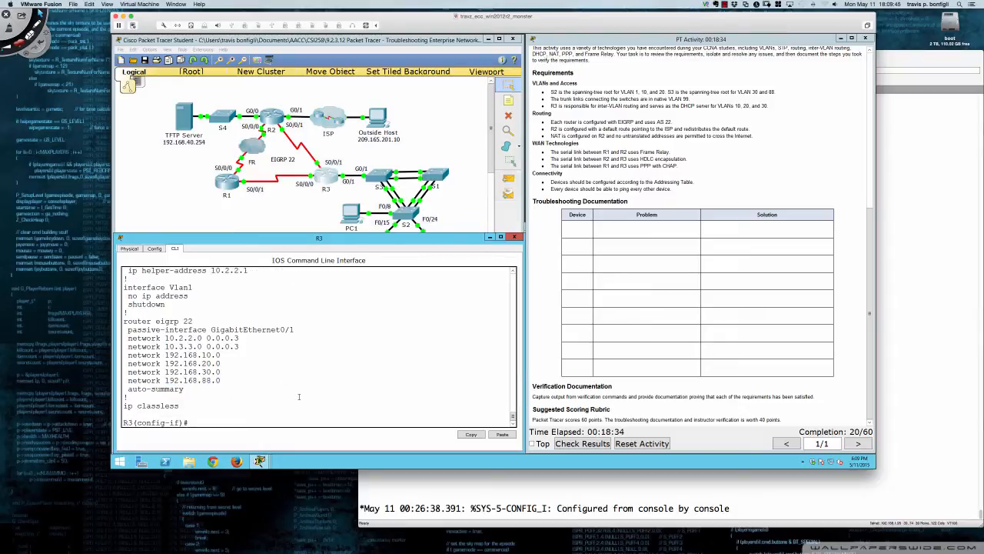
type("conf t")
Disable automatic summarization for EIGRP 22 on R3 with no auto-summary
key("Return")
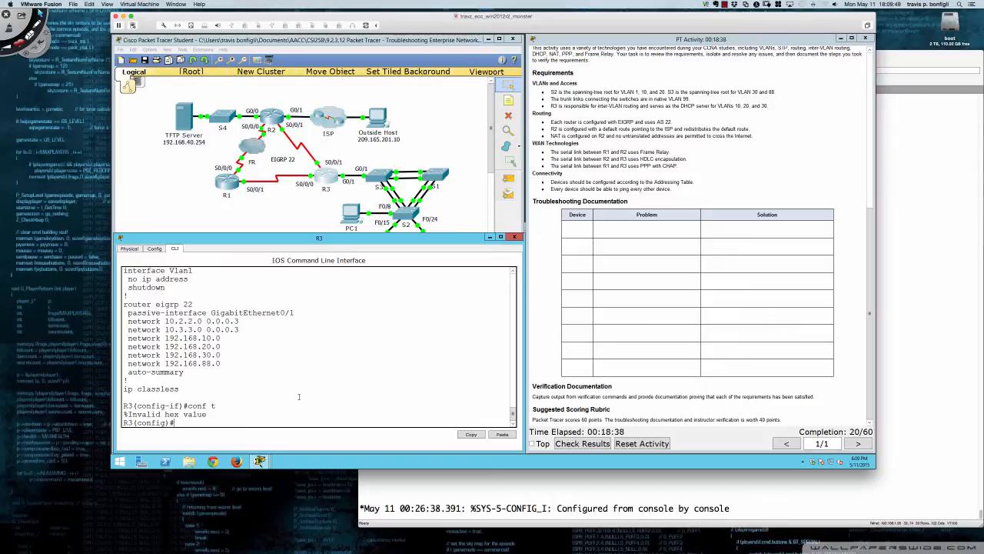
type("router eigrp 22")
key("Return")
type("no auto")
key("Tab")
key("Return")
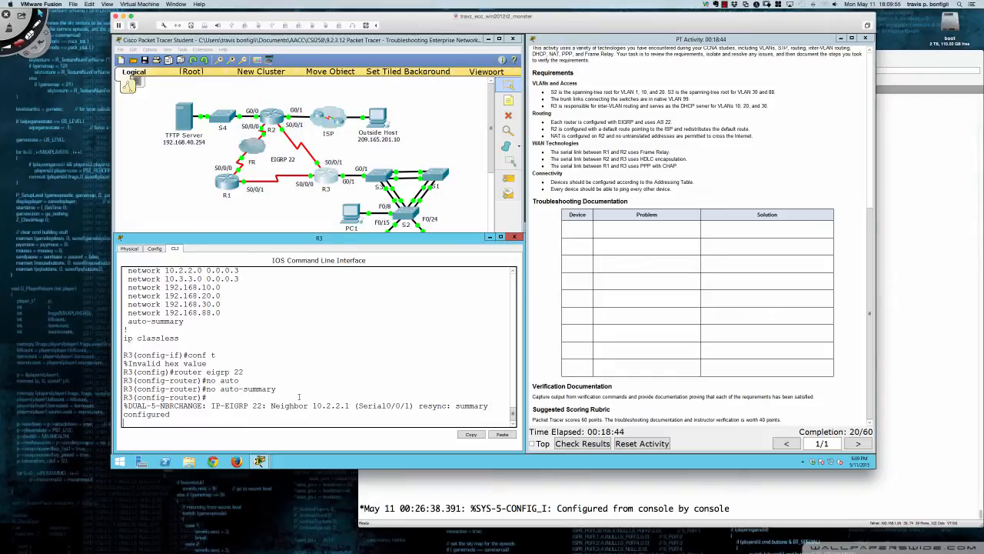
Recheck the EIGRP 22 section of R3's running configuration for the auto-summary line
key("Return")
type("do sh run")
key("Return")
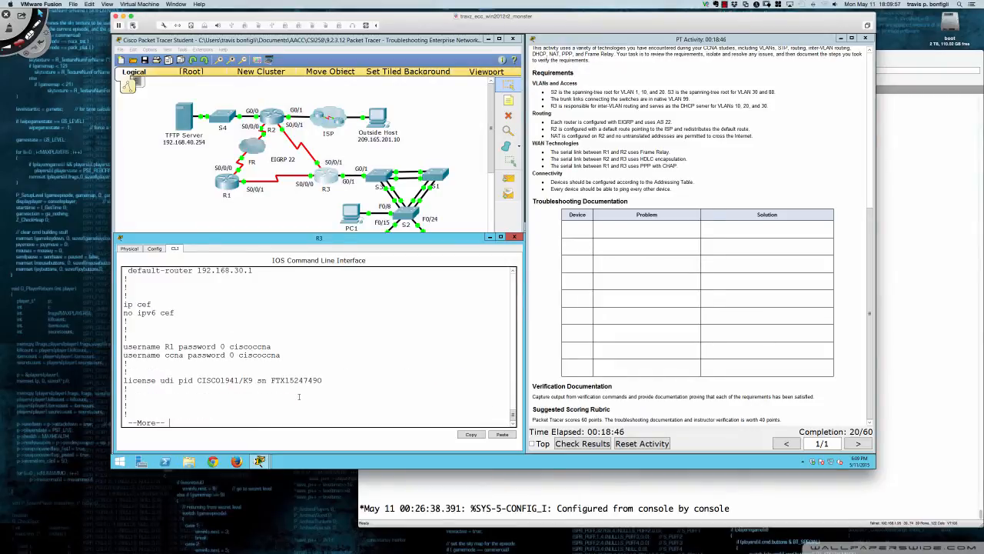
key("space")
key("space")
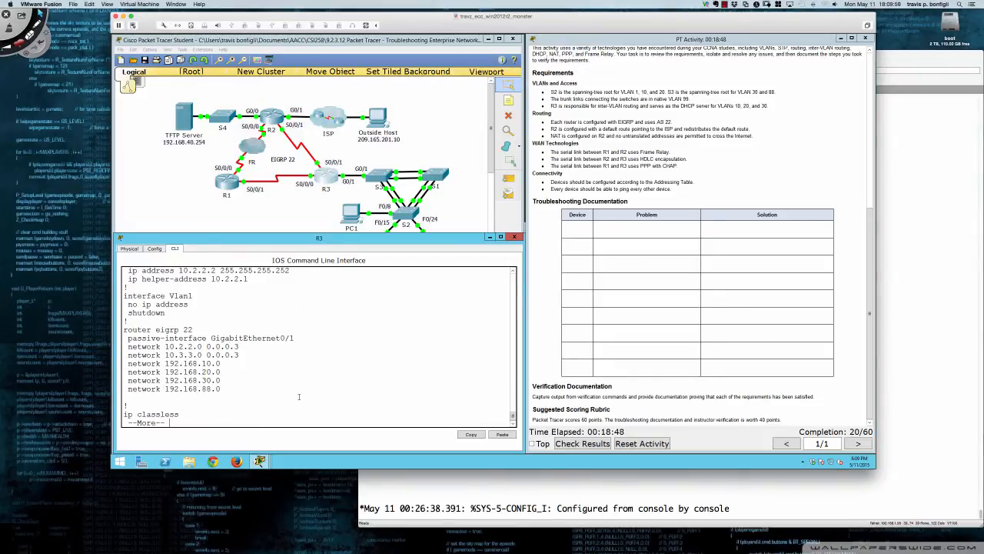
key("q")
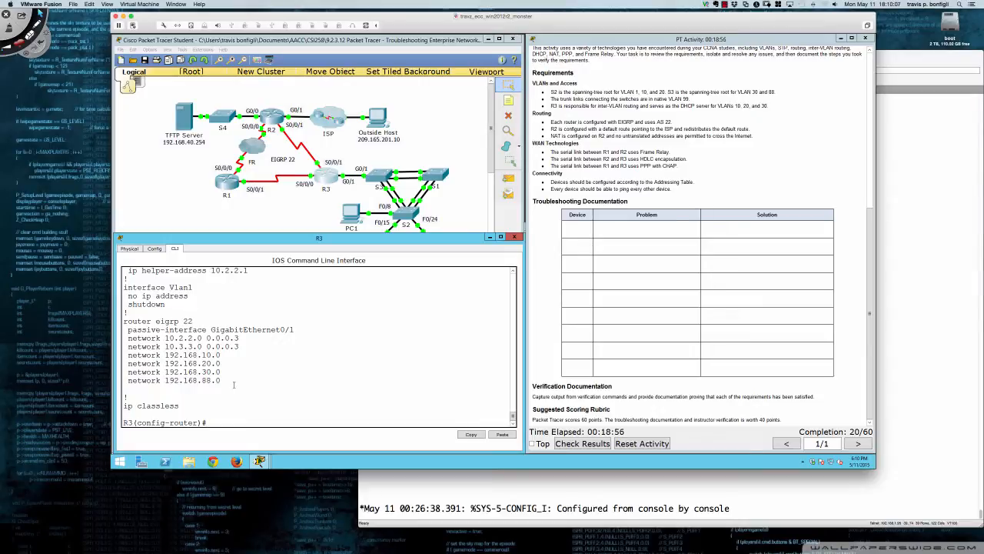
Open R1's command line below the topology and enter privileged EXEC mode
left_click(225, 189)
left_click_drag(433, 157, 178, 243)
left_click_drag(362, 302, 526, 302)
left_click(177, 248)
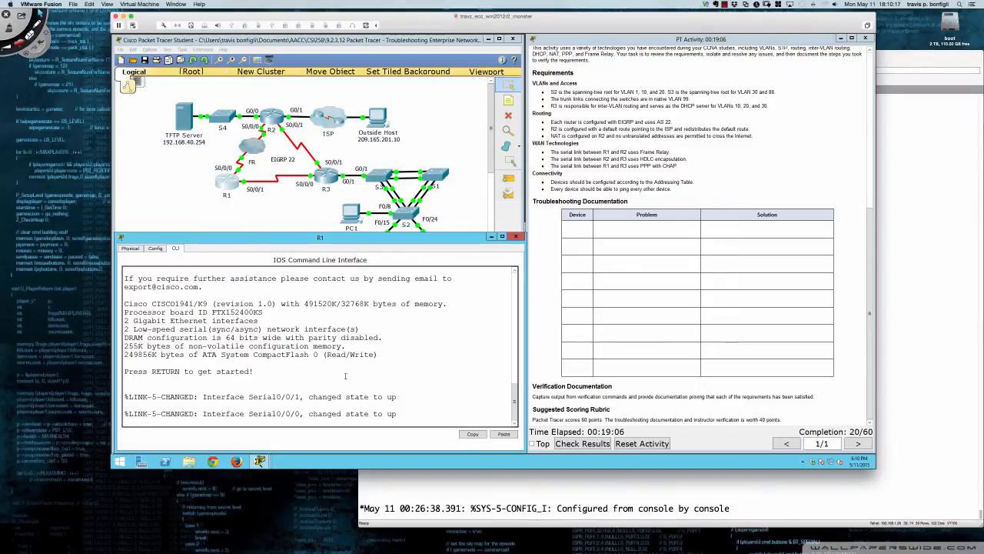
key("Return")
key("Return")
key("Return")
key("Return")
type("en")
key("Return")
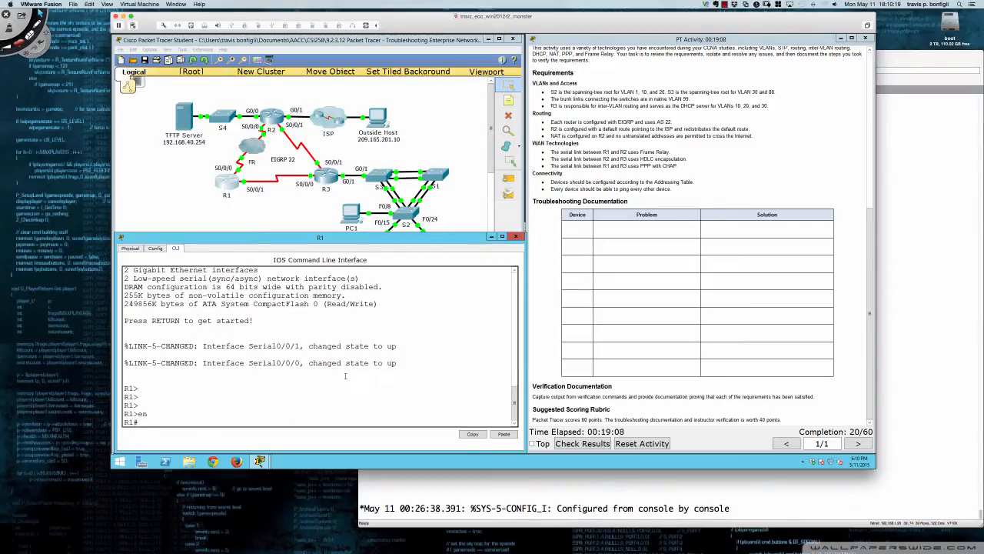
Display R1's running configuration as far as the EIGRP 22 section
type("sh run")
key("Return")
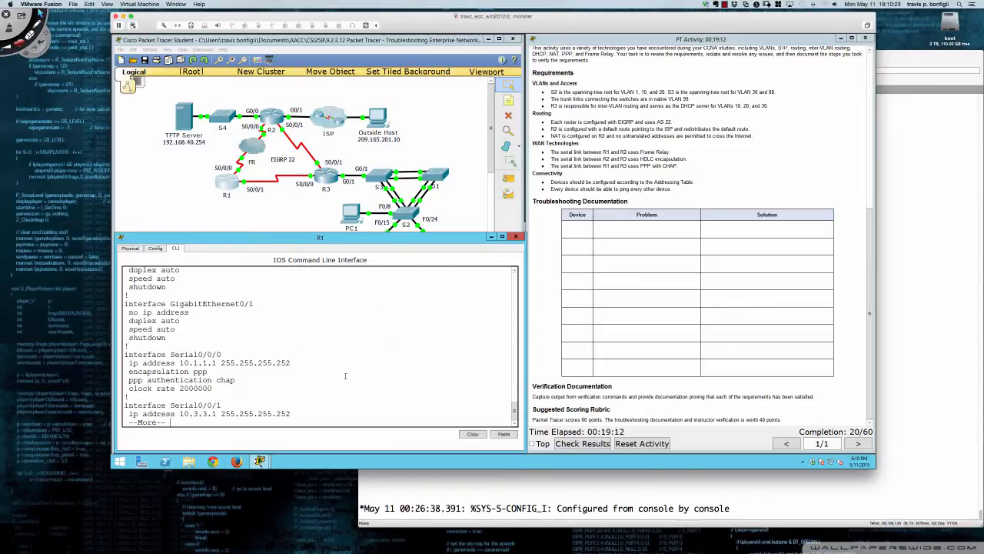
key("space")
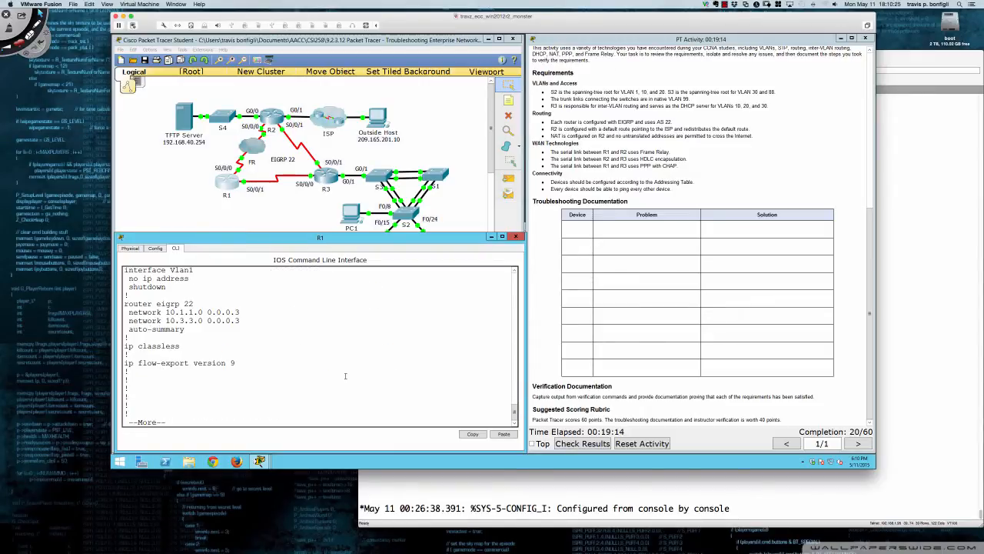
Leave the configuration listing and enter global configuration mode on R1
type("con ft")
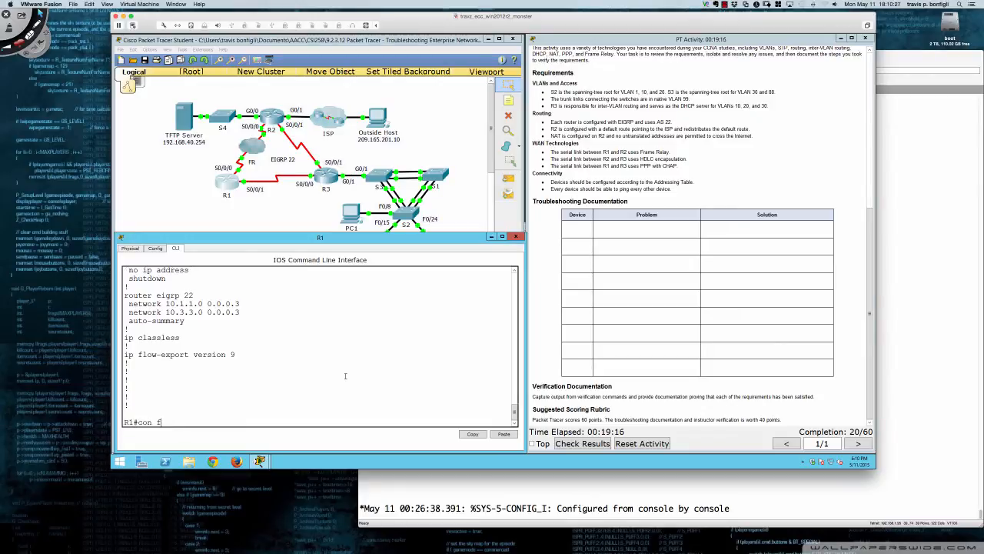
key("Return")
type("conf t")
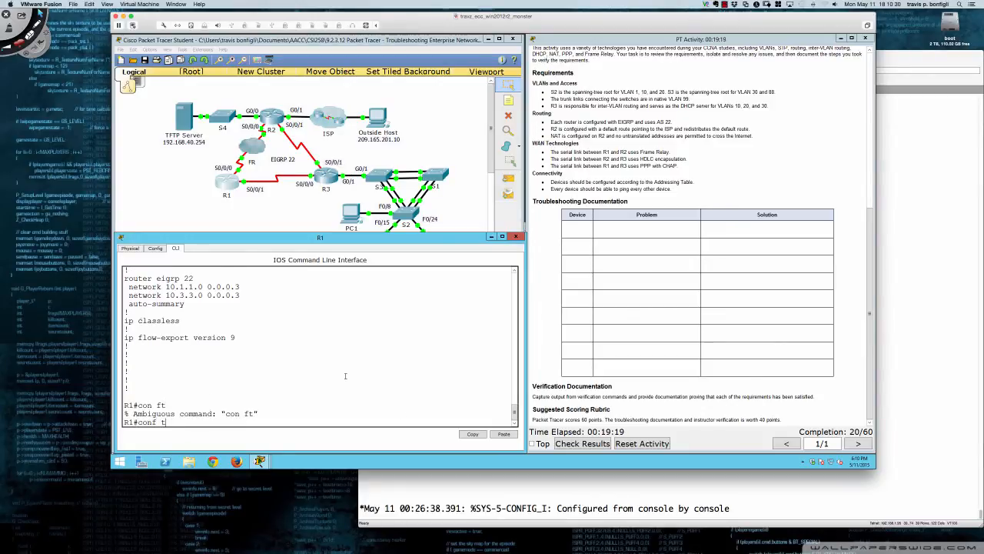
key("Return")
type("no auto")
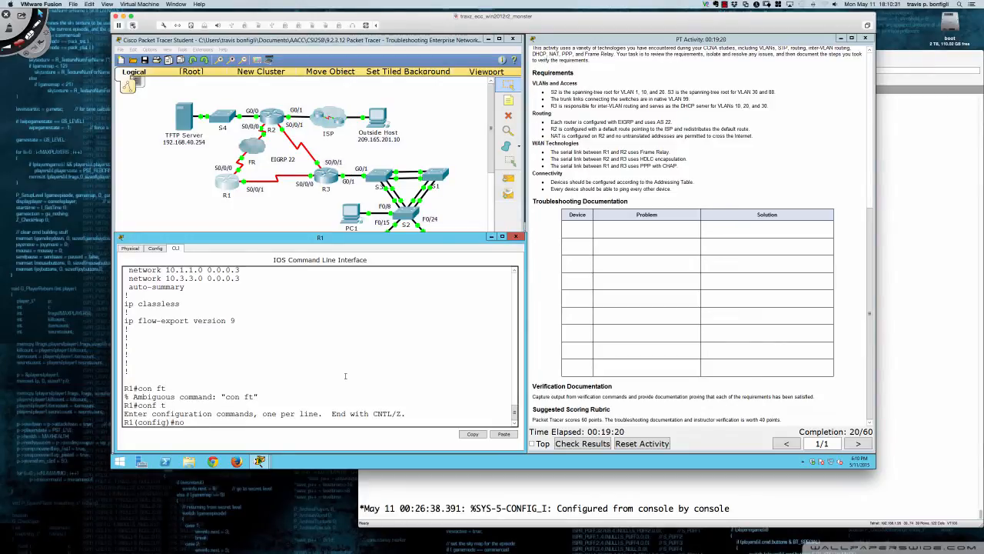
key("Tab")
type("-")
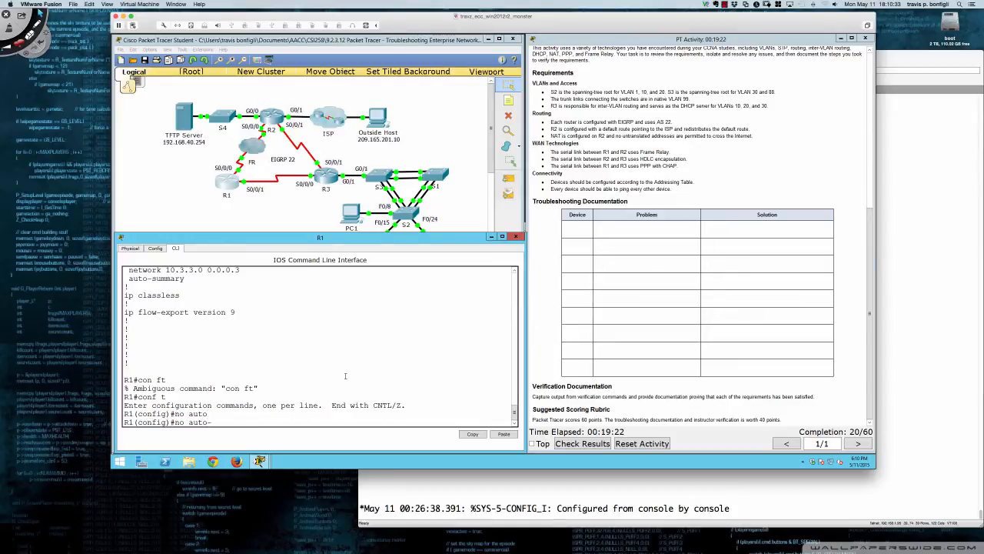
type("su")
key("Tab")
key("BackSpace")
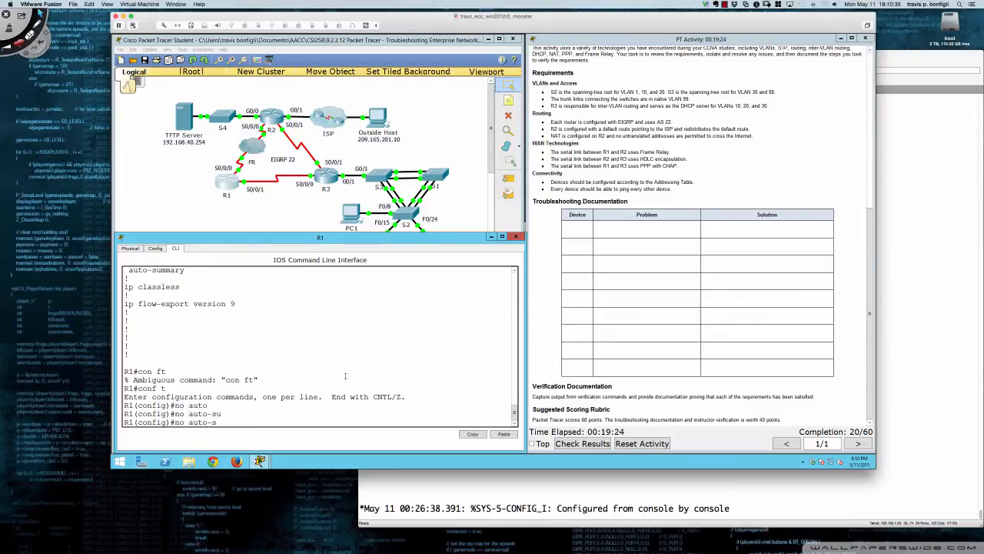
key("BackSpace")
key("BackSpace")
key("BackSpace")
key("BackSpace")
key("BackSpace")
key("BackSpace")
key("BackSpace")
key("BackSpace")
key("BackSpace")
Turn off automatic summarization for EIGRP 22 on R1 with no auto-summary
type("router eigrp ")
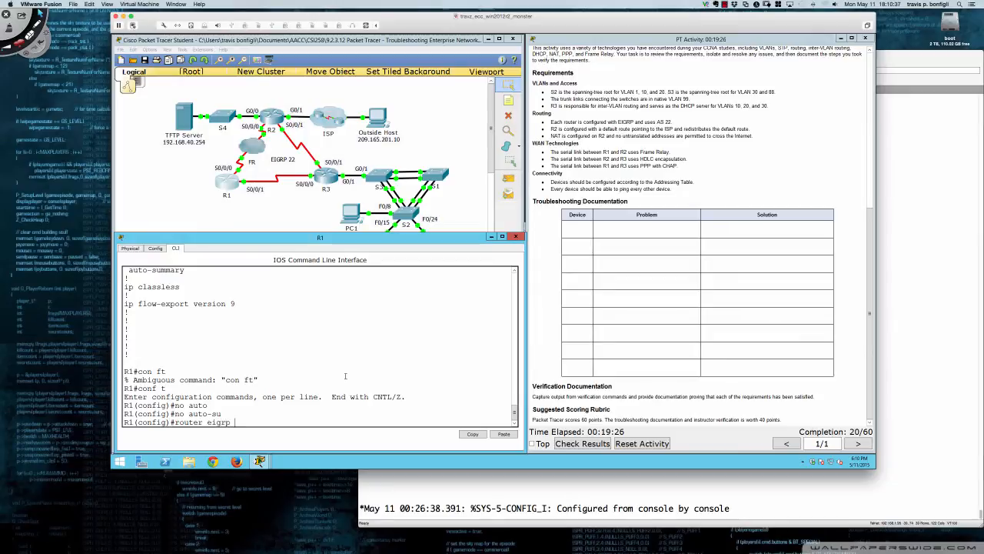
type("22")
key("Return")
type("no atu")
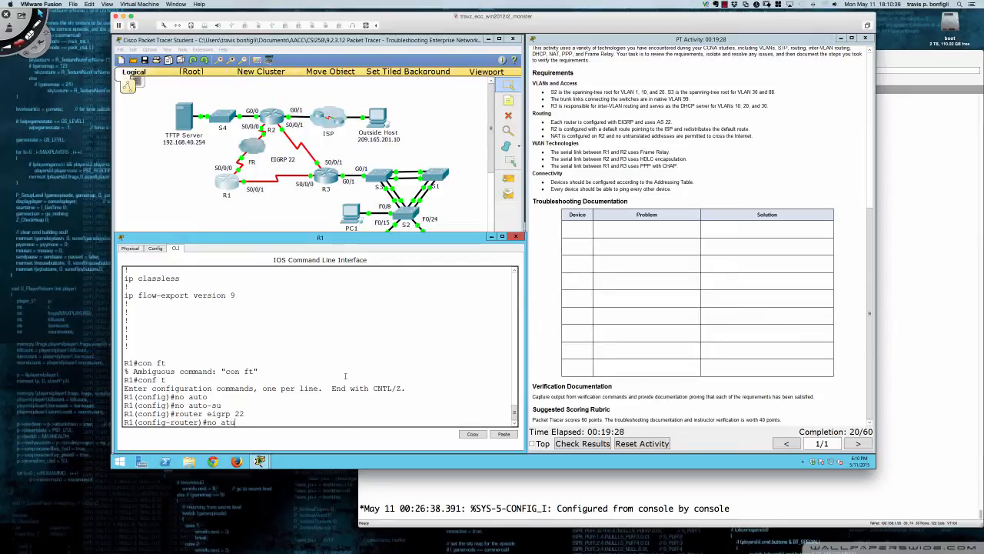
key("BackSpace")
key("BackSpace")
type("uto")
key("Tab")
key("Return")
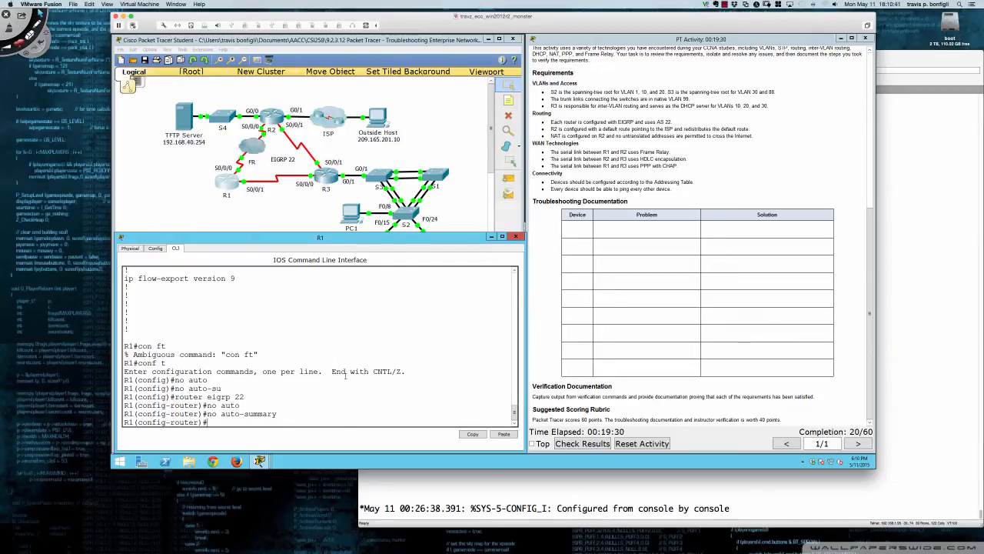
Display R1's running configuration again and compare its EIGRP 22 networks with the addressing table in the instructions
key("Return")
key("Return")
type("do sh run")
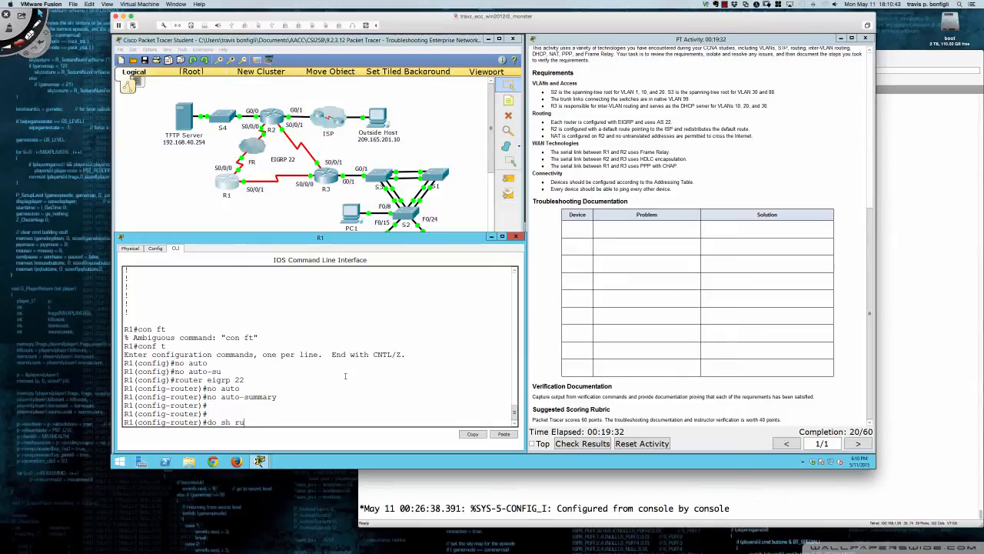
key("Return")
key("space")
key("space")
key("space")
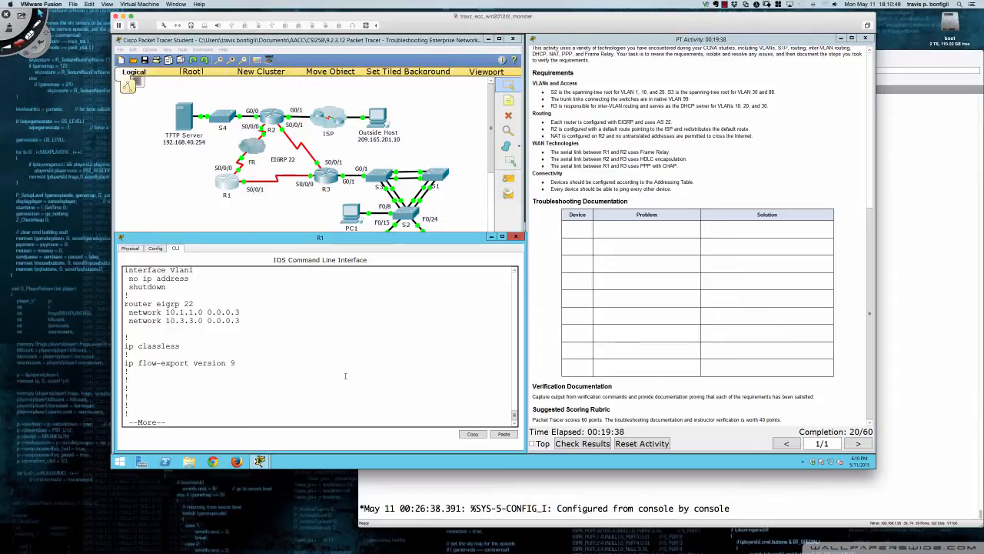
scroll(594, 197, "up", 8)
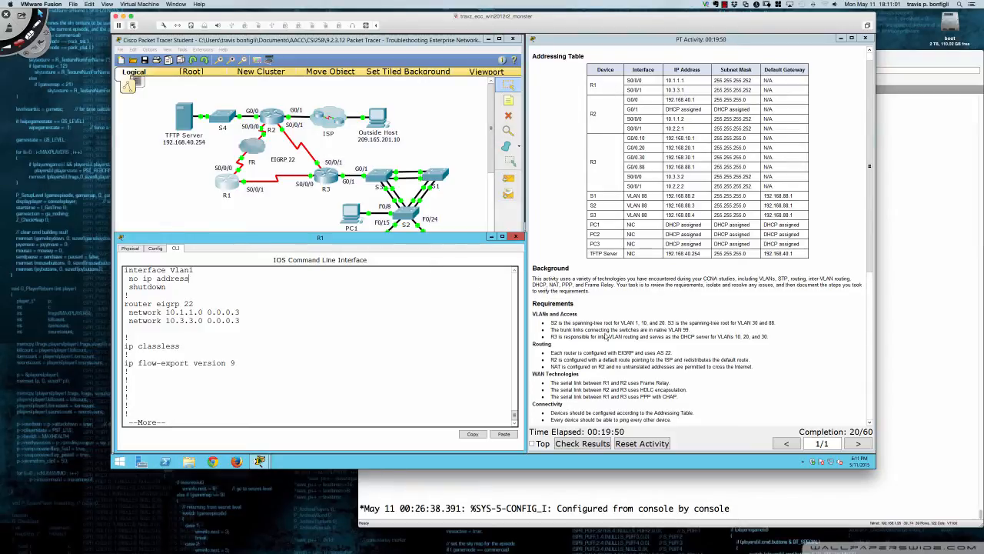
scroll(621, 431, "down", 1)
scroll(606, 337, "down", 5)
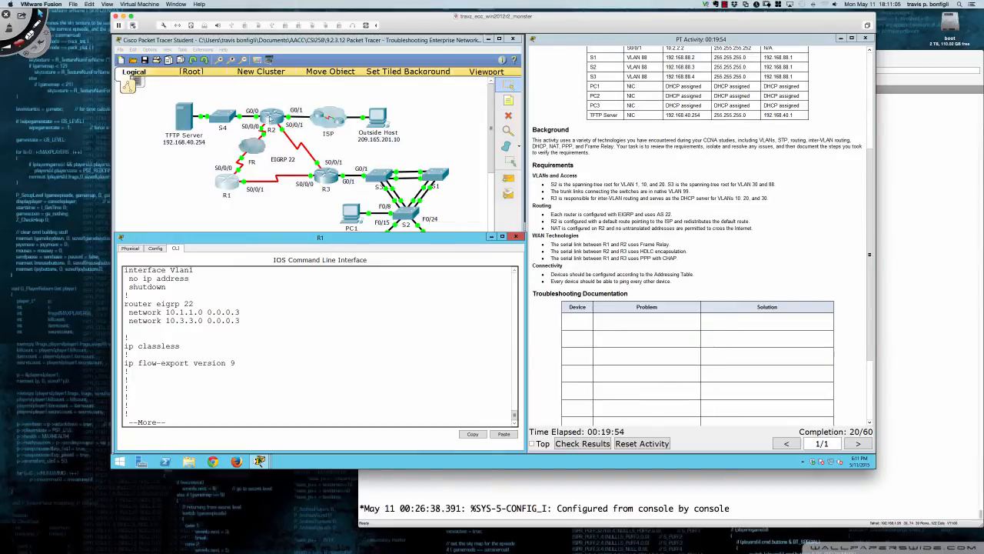
Open R2's command line below the topology and enter privileged EXEC mode
left_click(270, 116)
left_click_drag(526, 157, 267, 237)
left_click_drag(362, 291, 524, 292)
left_click(175, 248)
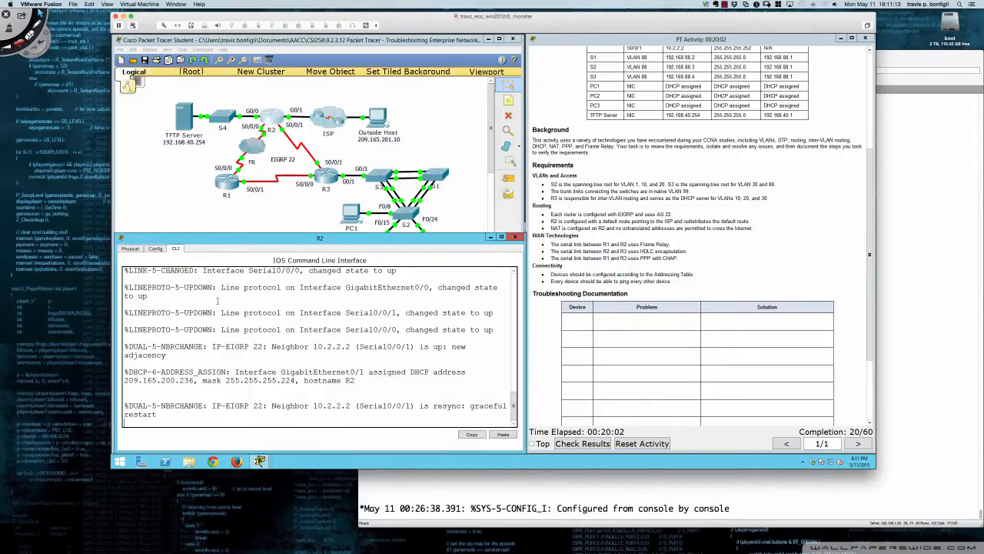
key("Return")
key("Return")
key("Return")
key("Return")
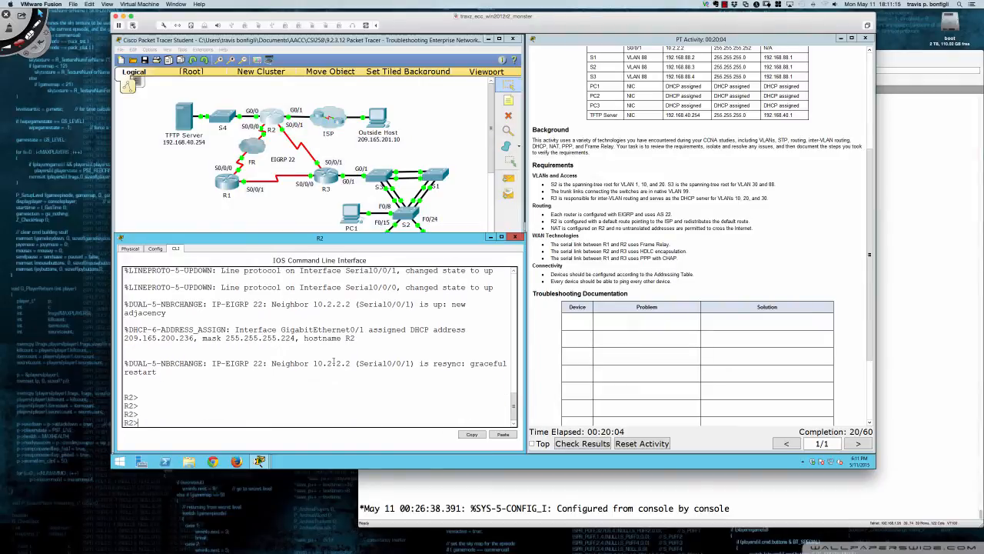
type("en")
key("Return")
Display R2's running configuration and examine EIGRP 22's static redistribution and network statements, including 192.168.40.0
type("sh run")
key("Return")
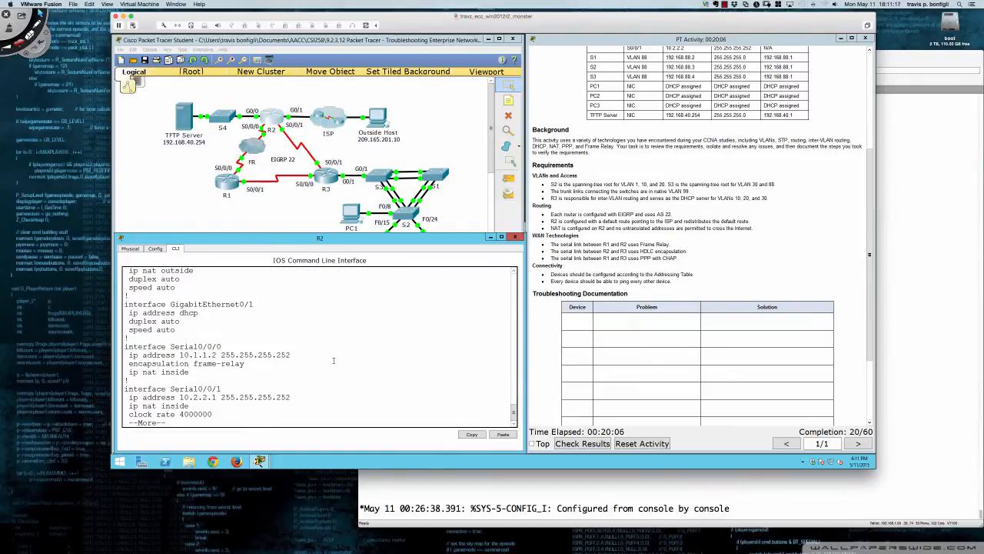
key("space")
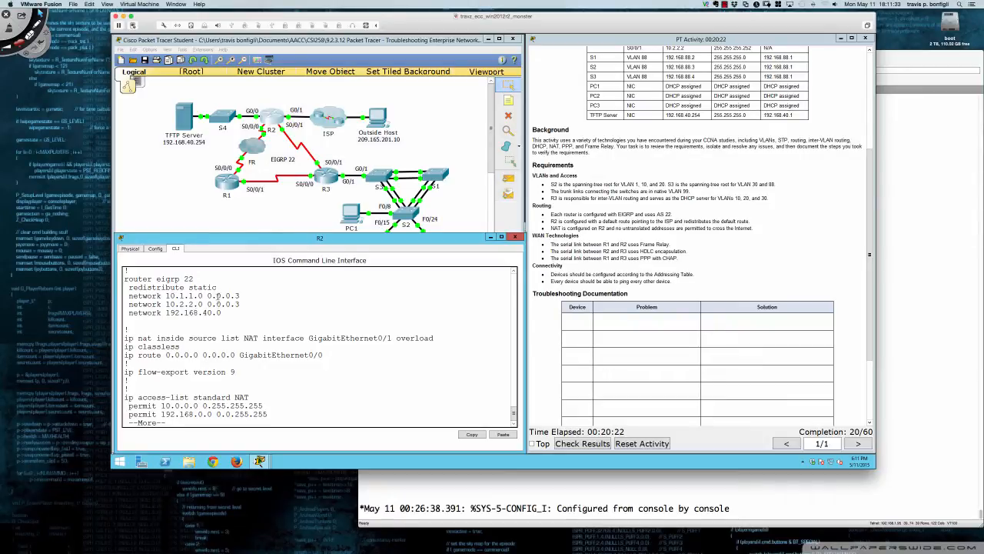
left_click_drag(217, 287, 128, 287)
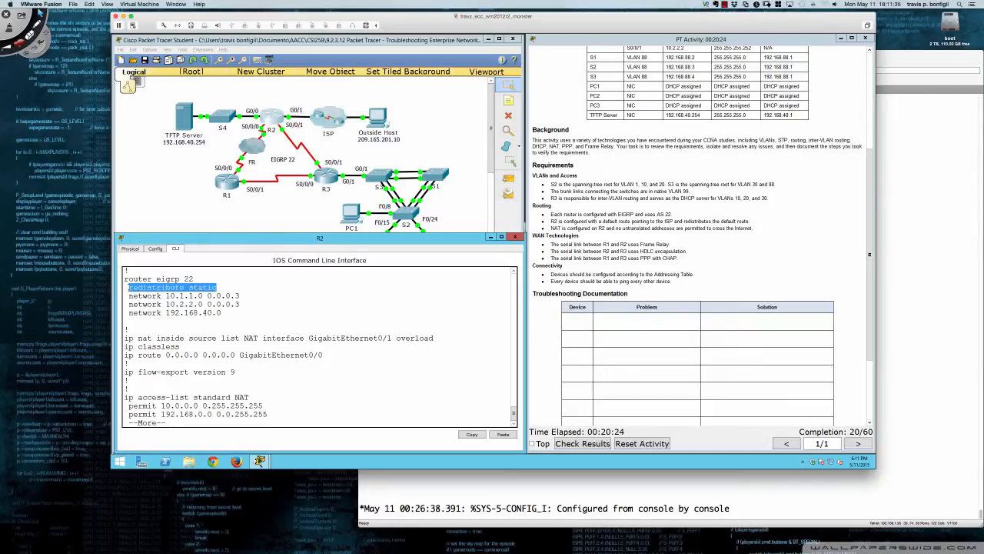
left_click_drag(221, 312, 129, 313)
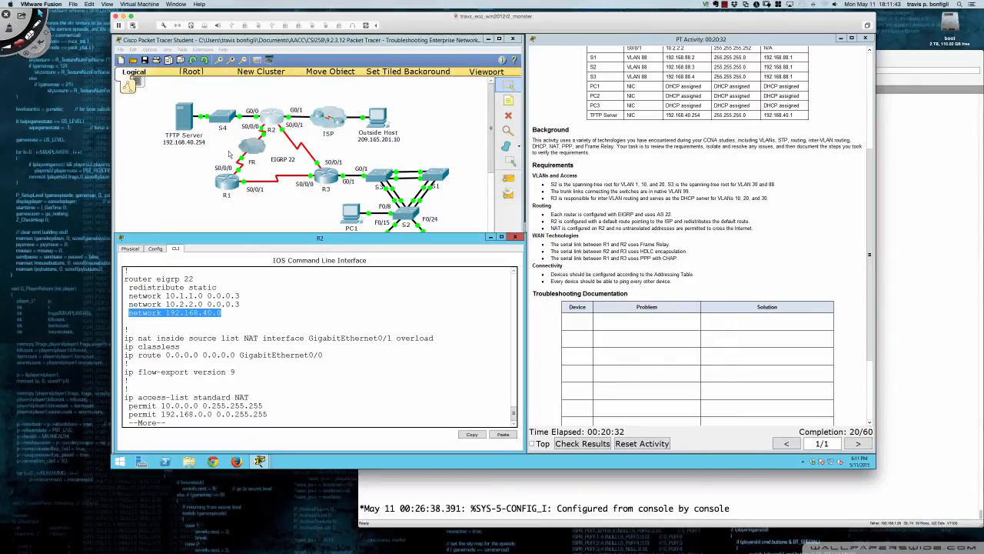
left_click(231, 315)
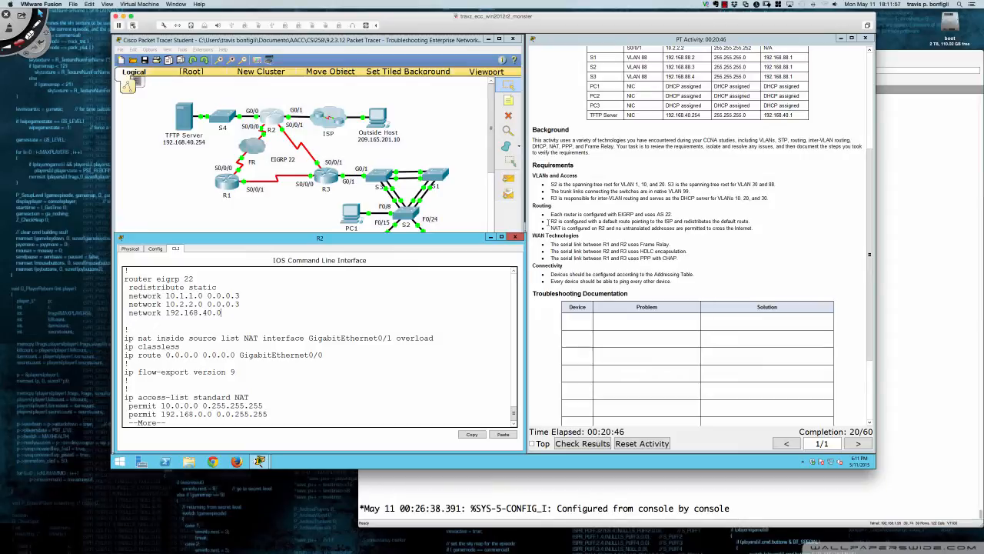
Compare R2's static redistribution and default route via GigabitEthernet0/0 with the default-route requirement in the instructions
left_click_drag(551, 221, 752, 222)
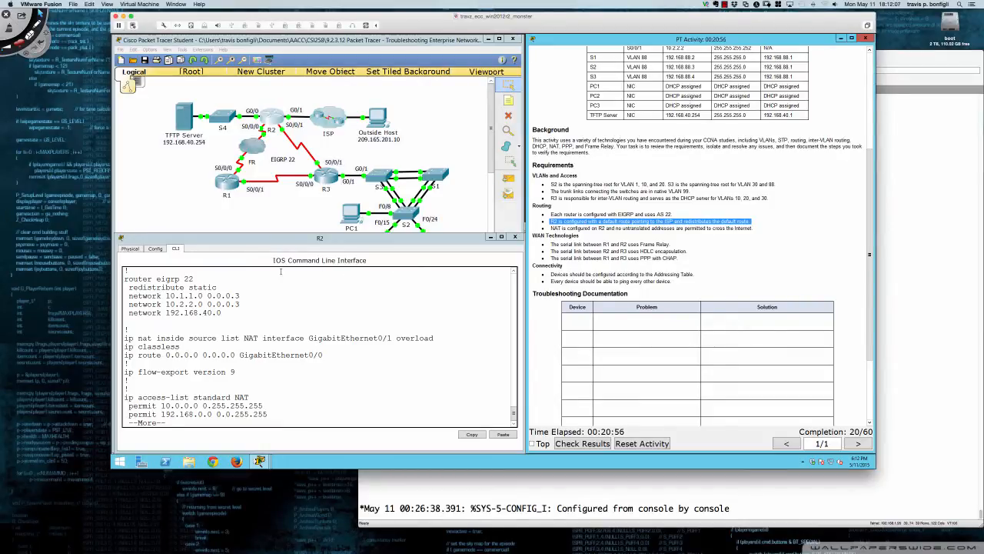
left_click(281, 270)
left_click_drag(220, 286, 128, 287)
left_click(313, 303)
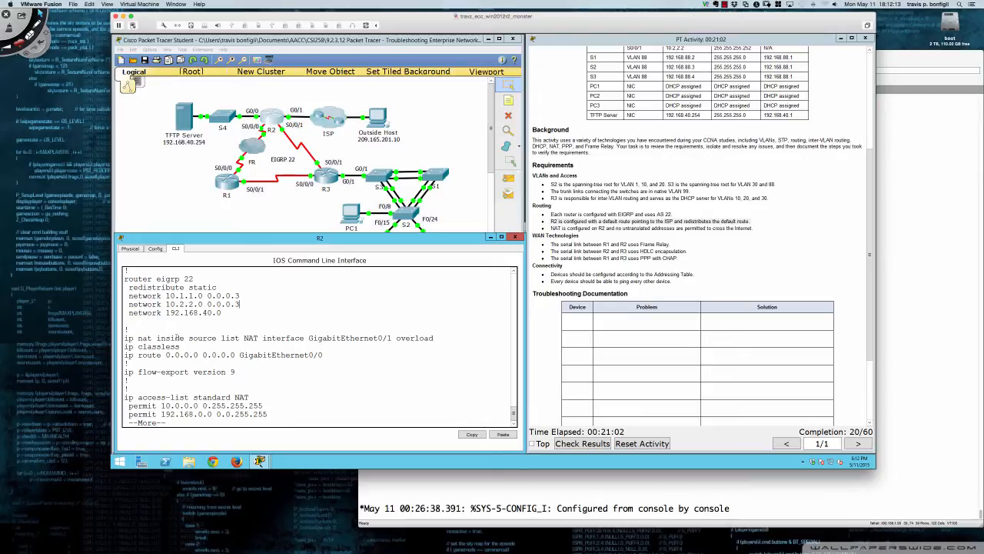
left_click_drag(125, 355, 323, 355)
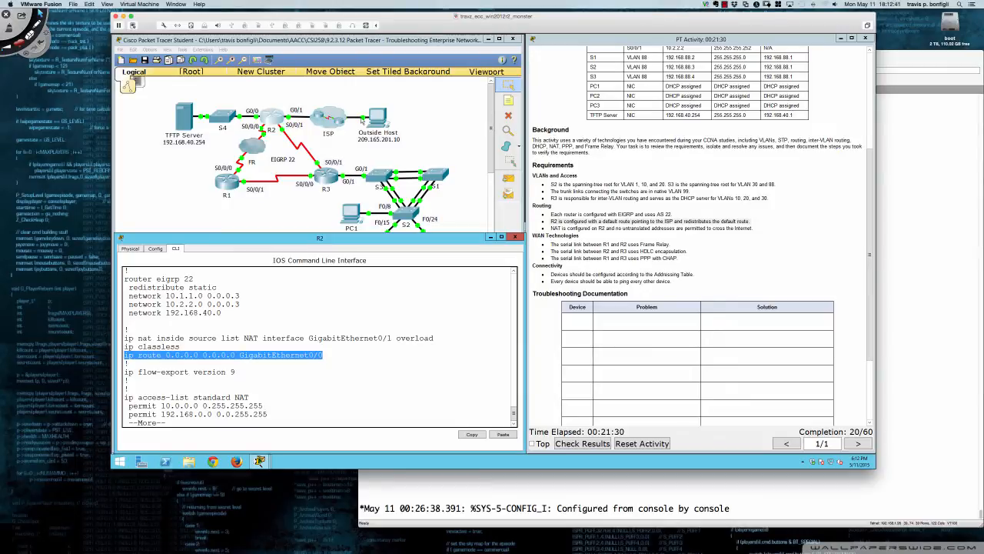
Enter R2's global configuration mode and remove the default route with no ip route 0.0.0.0 0.0.0.0 GigabitEthernet0/0
left_click(399, 360)
type("q")
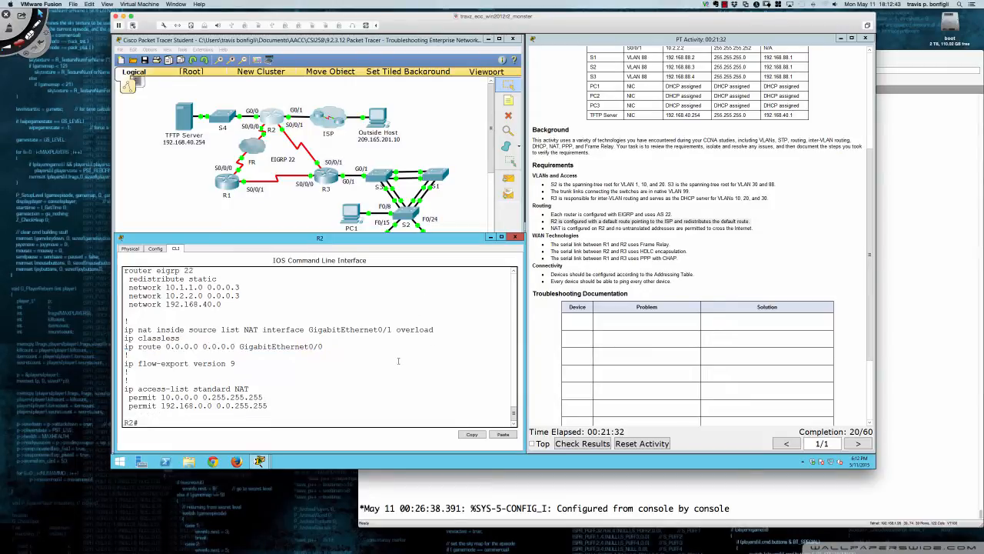
type("conf t")
key("Return")
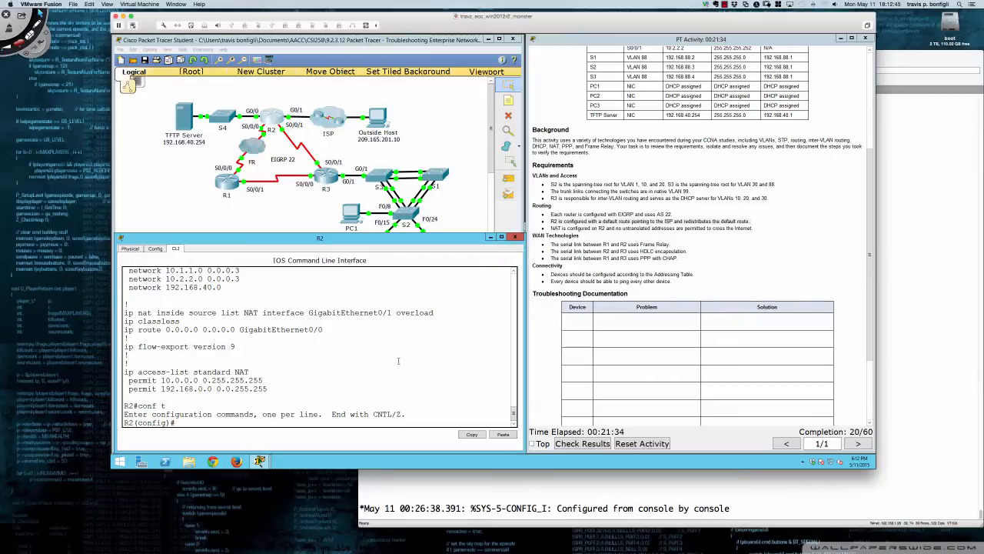
type("no")
left_click_drag(125, 329, 323, 332)
key("ctrl+c")
left_click(348, 340)
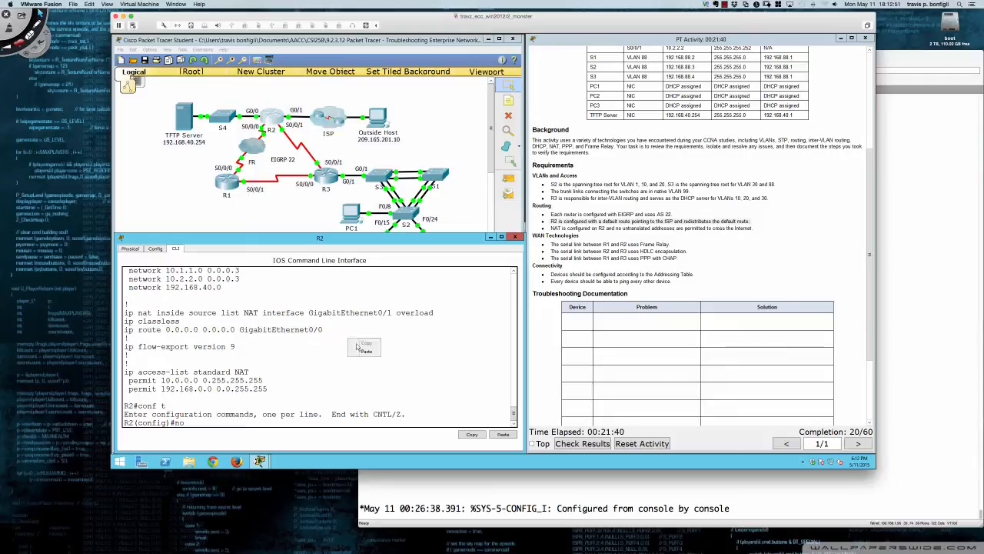
key("ctrl+v")
key("Return")
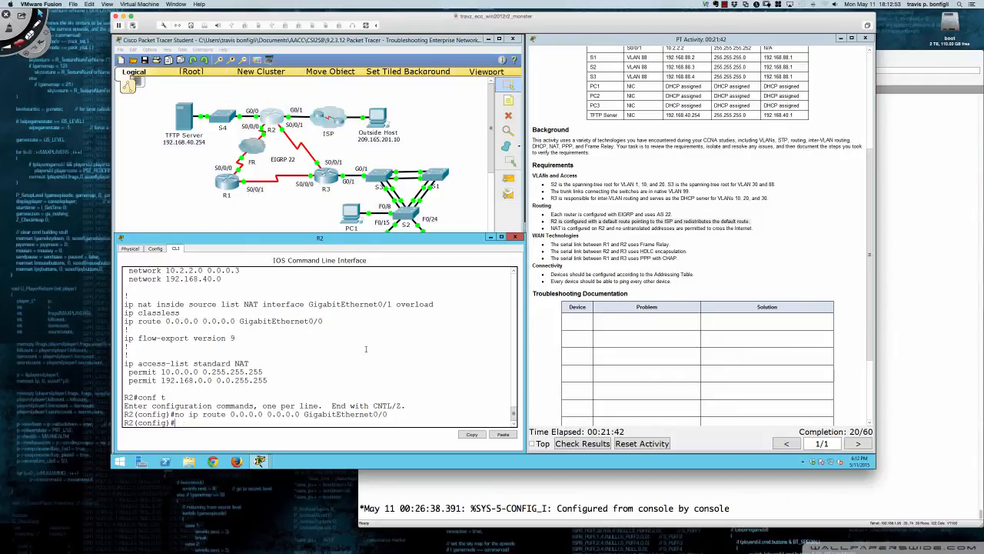
Add a default route on R2 towards the ISP with ip route 0.0.0.0 0.0.0.0 GigabitEthernet0/1
type("ip route")
key("Up")
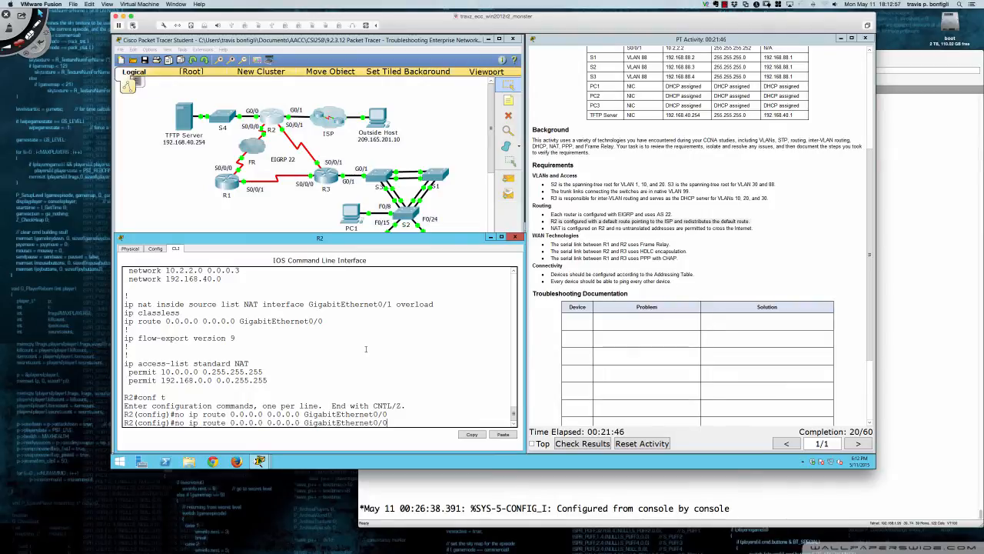
type("1")
key("BackSpace")
key("BackSpace")
key("BackSpace")
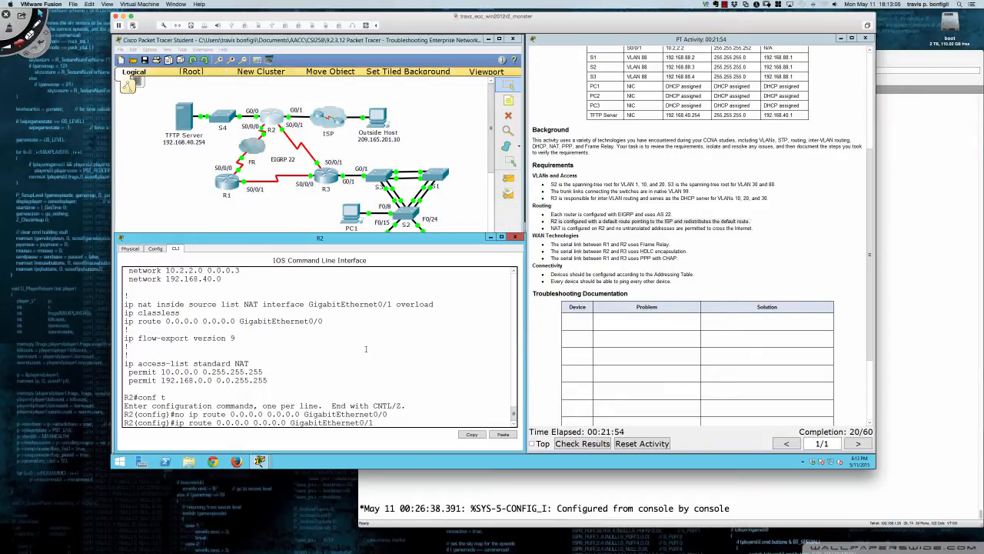
key("Return")
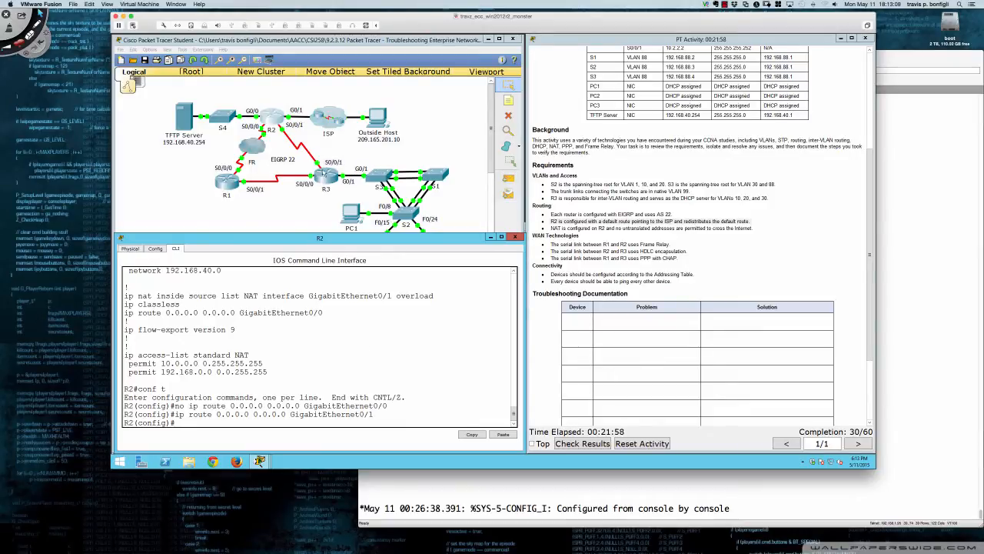
Display R3's routing table with do sh ip rou and check for the default route redistributed by R2
left_click(325, 175)
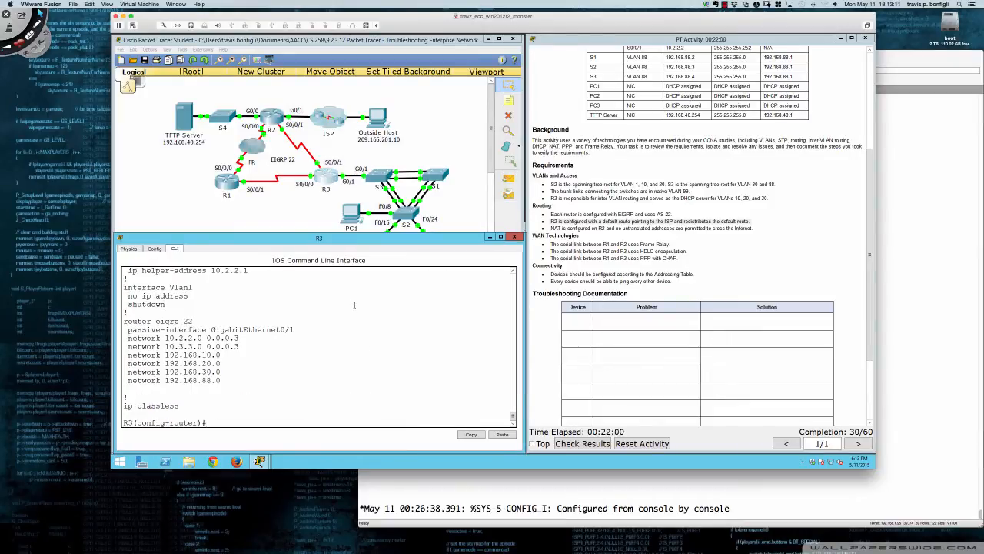
type("do sh ip rou")
key("Return")
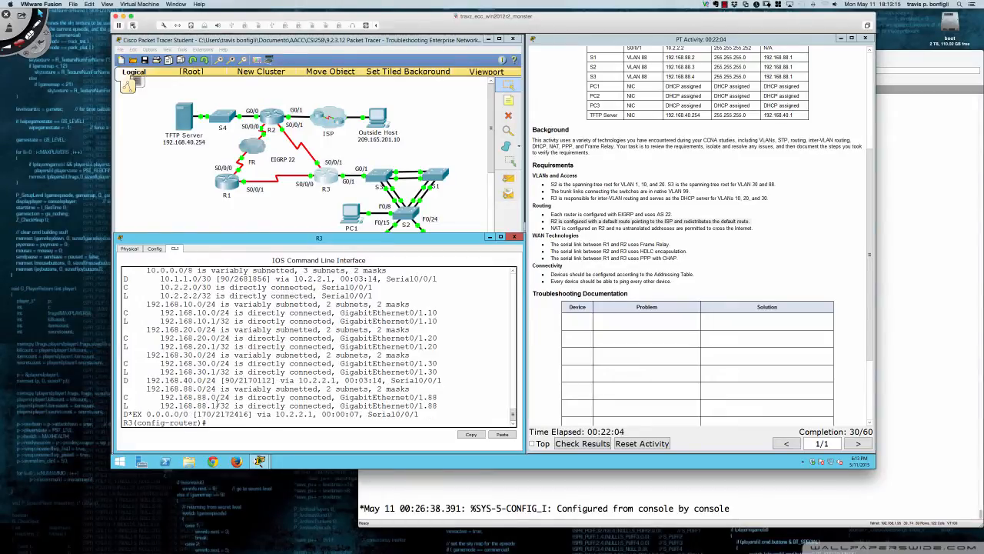
left_click_drag(124, 414, 422, 415)
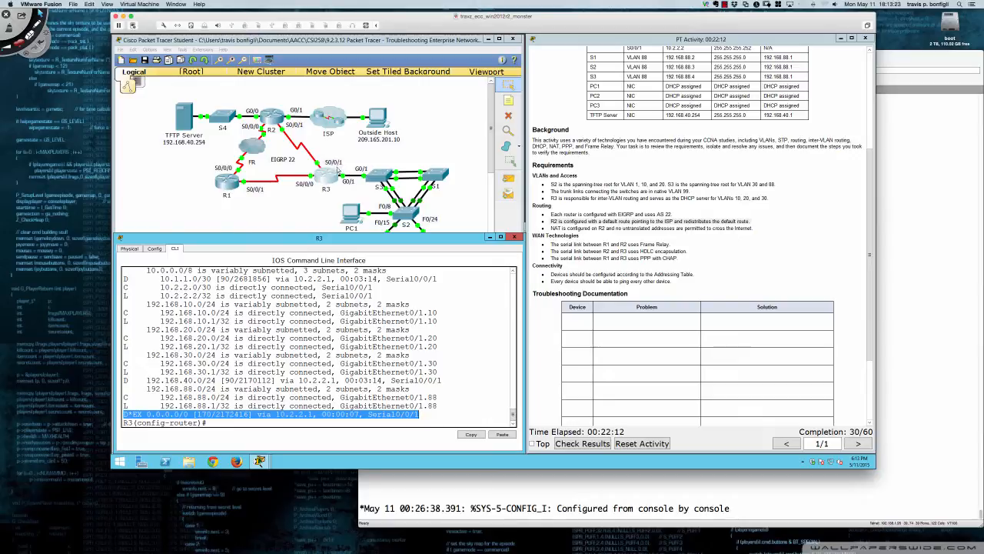
left_click(318, 355)
Open R1's command line, leave the configuration listing and display its routing table with do sh ip route
left_click(226, 185)
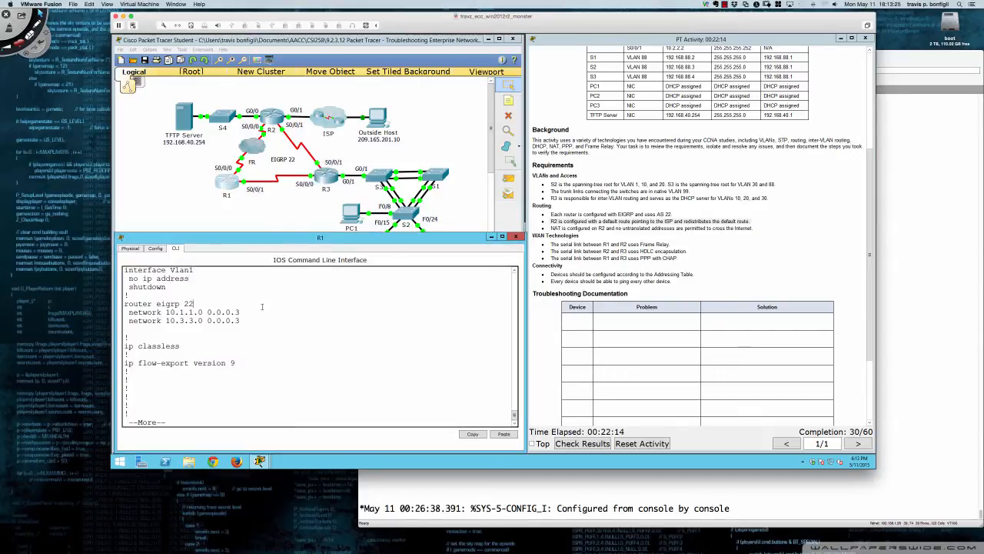
type("qdo sh ip rou")
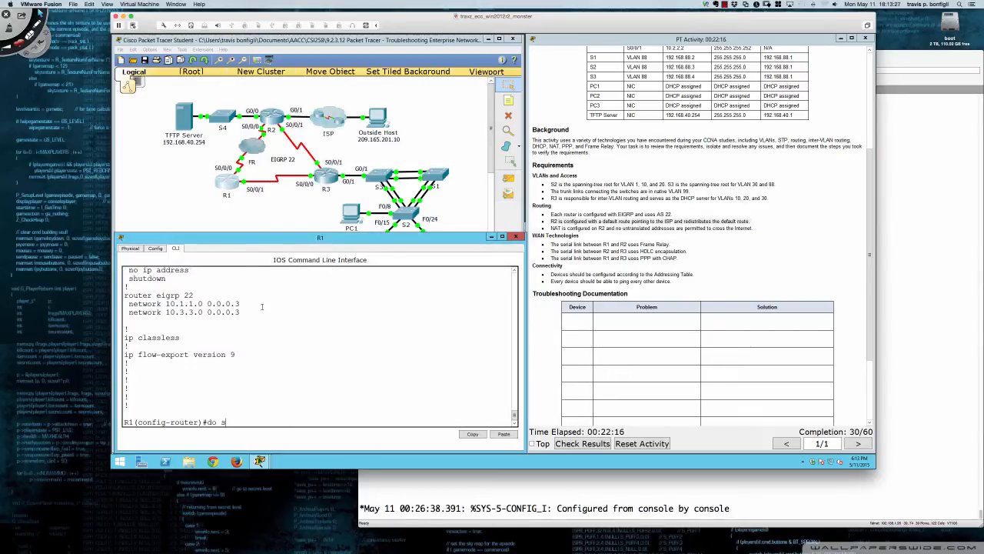
type("te")
key("Return")
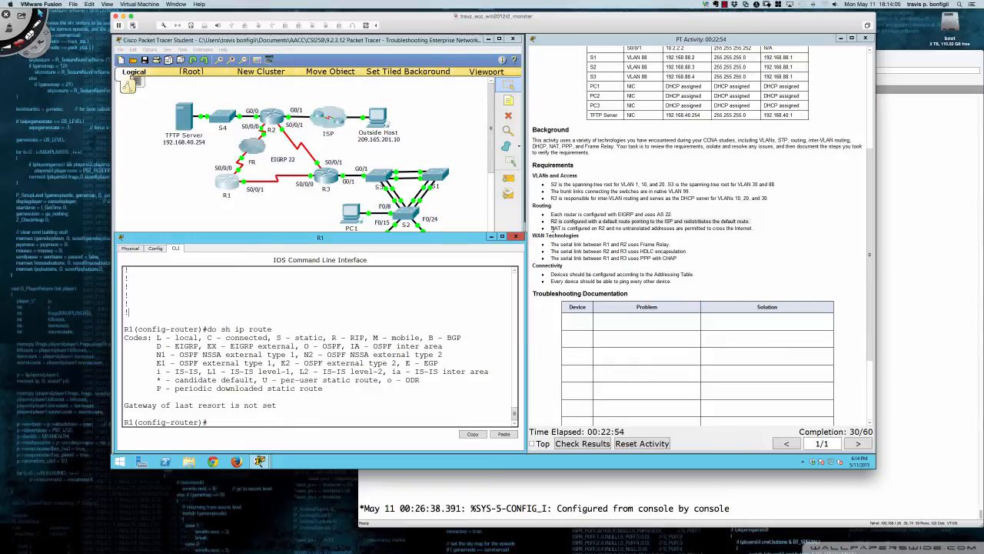
Review the activity's NAT requirement for R2, open R2's command line and display its running configuration with do sh run
left_click_drag(552, 228, 754, 228)
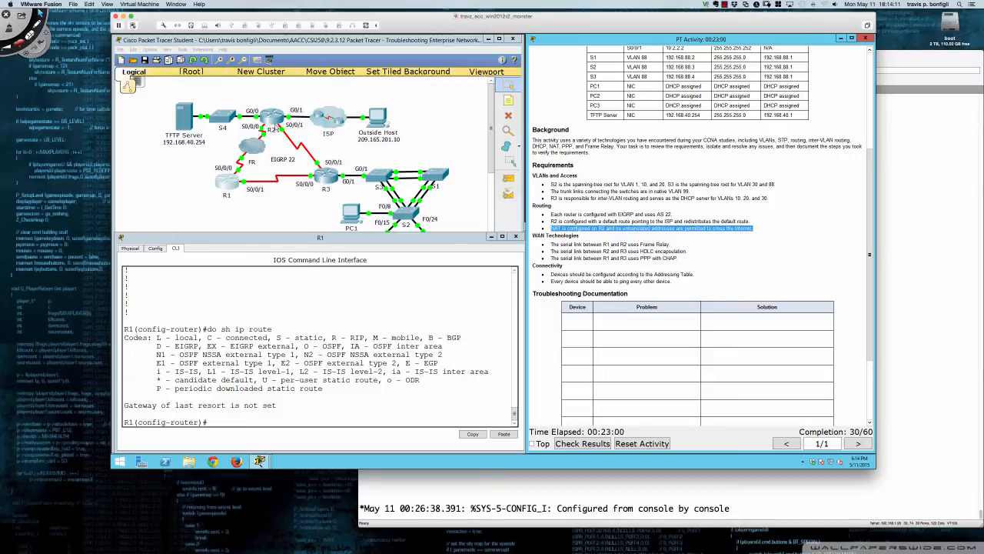
left_click(270, 117)
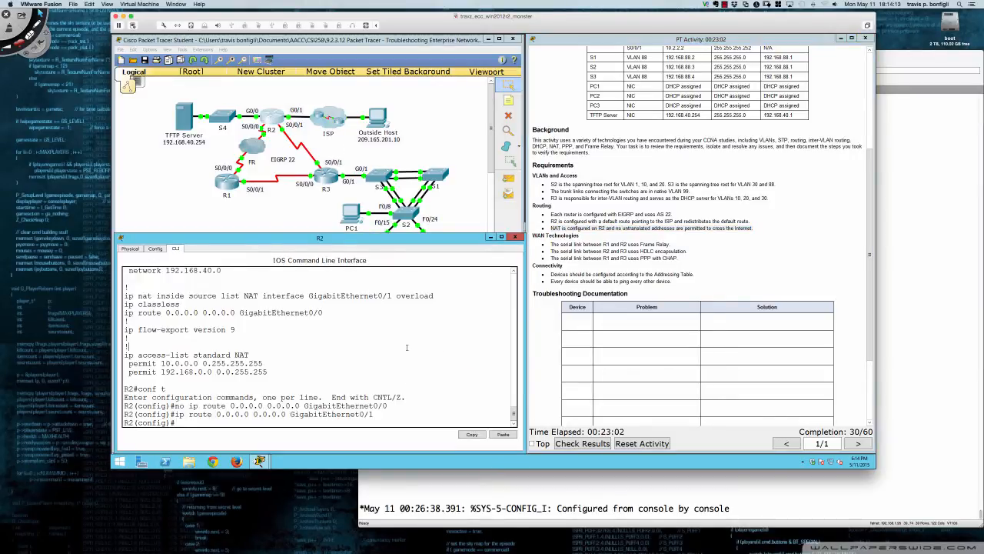
key("Return")
key("Return")
key("Return")
key("Return")
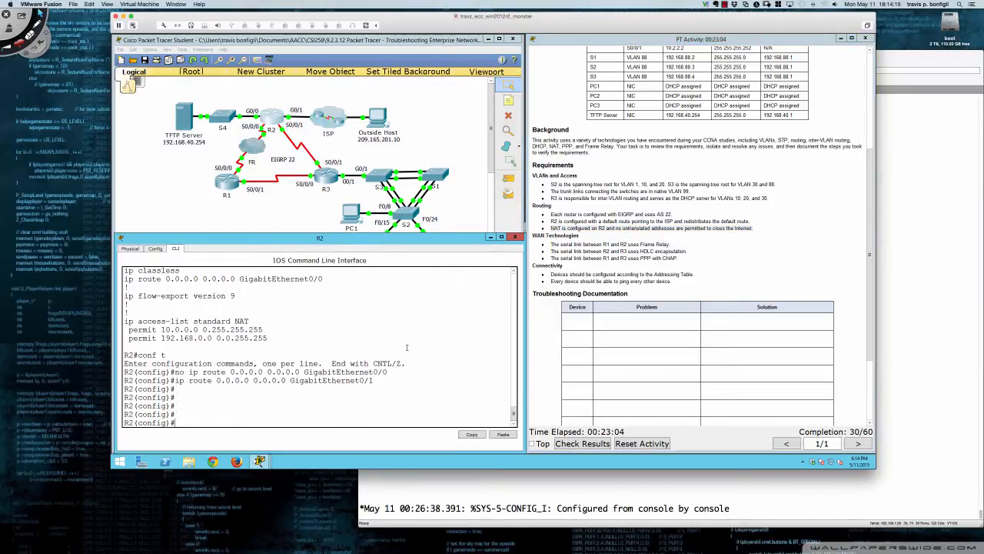
type("do sh")
type("run")
key("Return")
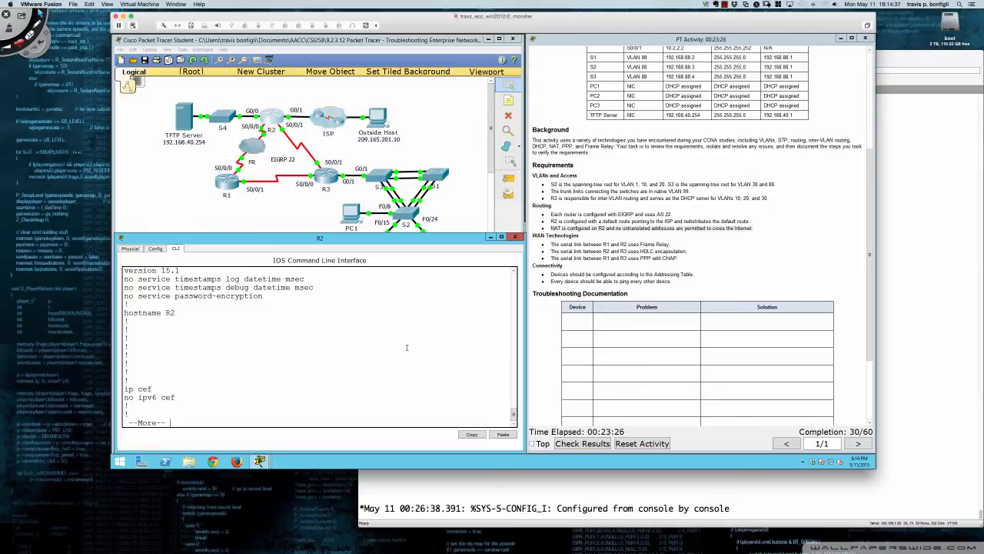
Read R2's running configuration down to its GigabitEthernet interfaces, check their NAT roles, and leave the listing
key("Return")
key("Return")
key("Return")
key("Return")
key("Return")
key("Return")
key("Return")
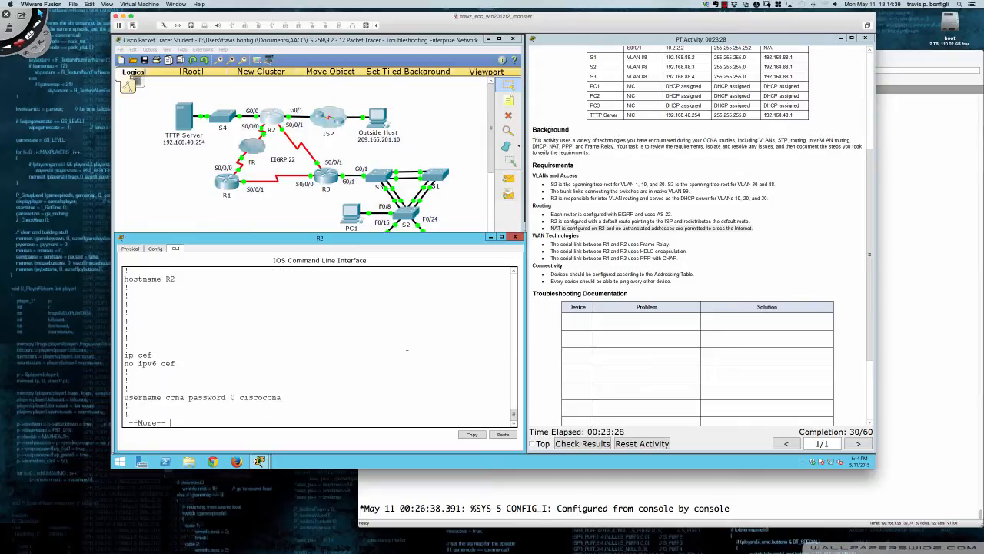
key("Return")
key("Return")
key("Return")
key("Return")
key("Return")
key("Return")
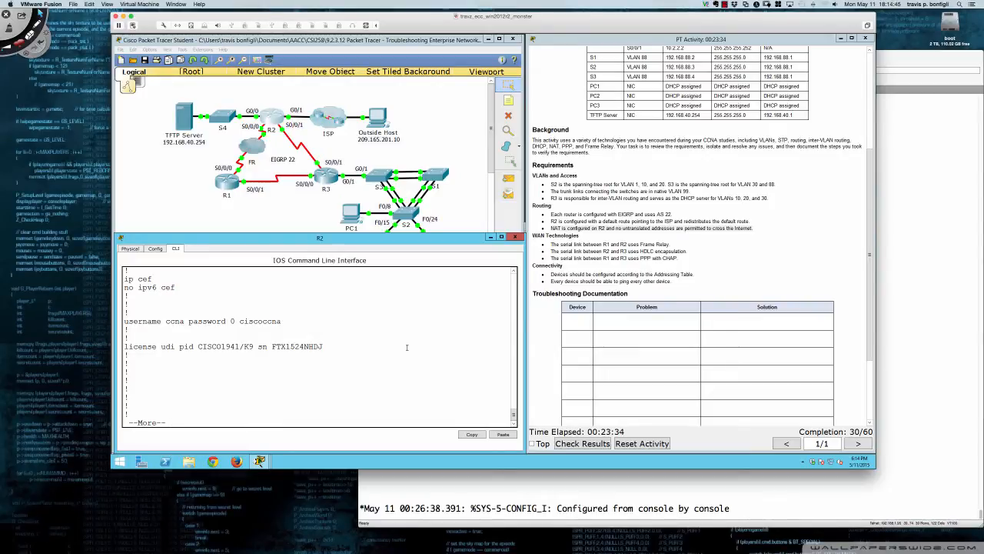
key("Return")
key("Return")
key("Return")
key("Return")
key("Return")
key("Return")
key("Return")
key("Return")
key("Return")
key("Return")
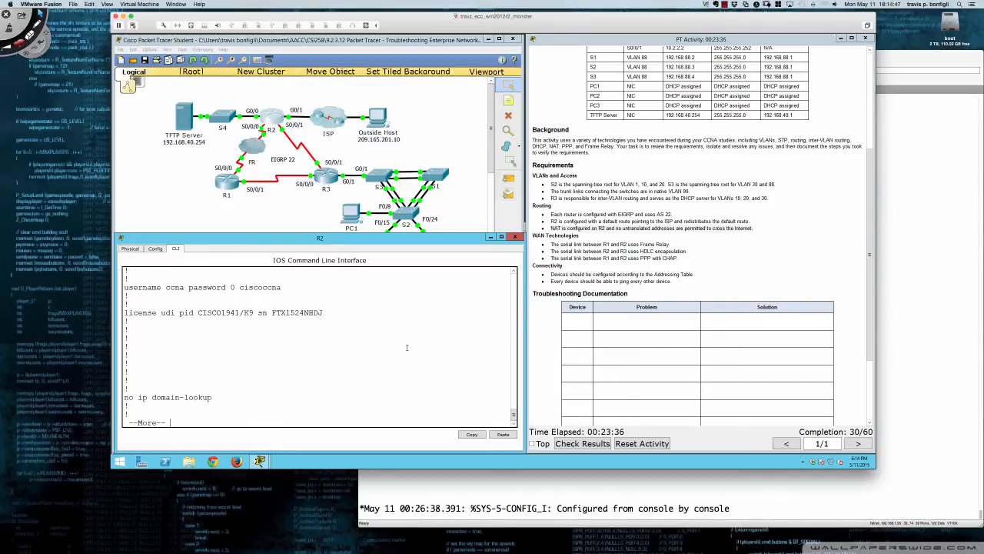
key("Return")
key("Return")
key("Return")
key("Return")
key("Return")
key("Return")
key("Return")
key("Return")
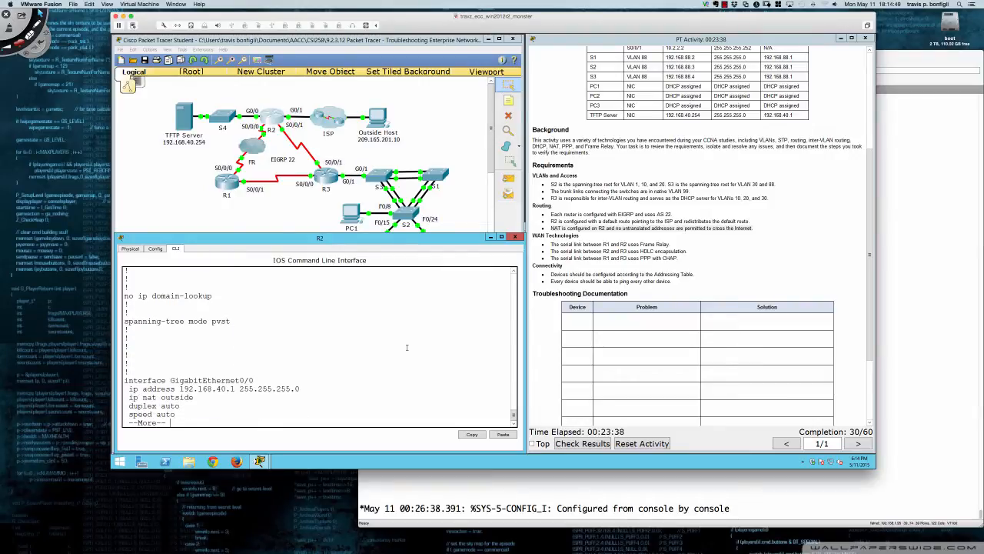
key("Return")
key("Return")
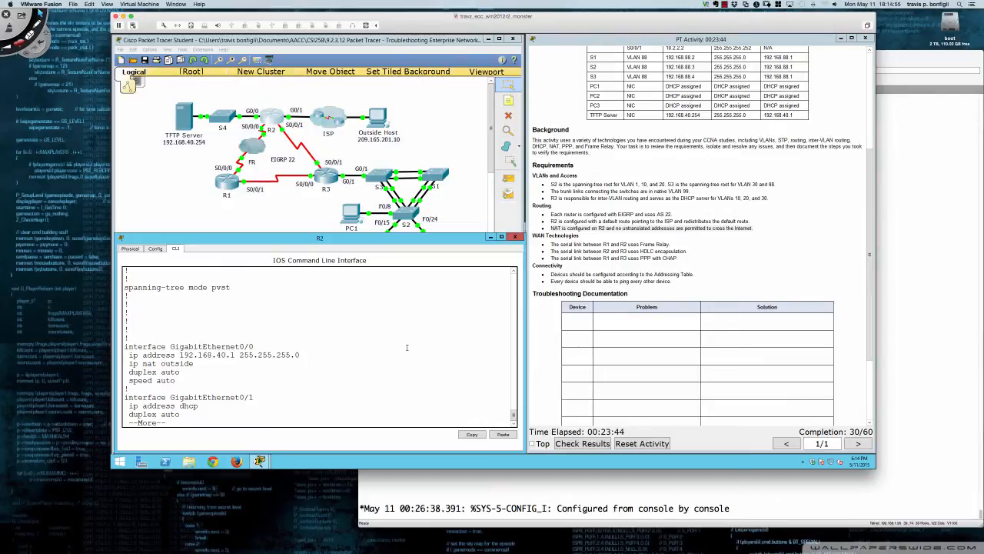
type("q")
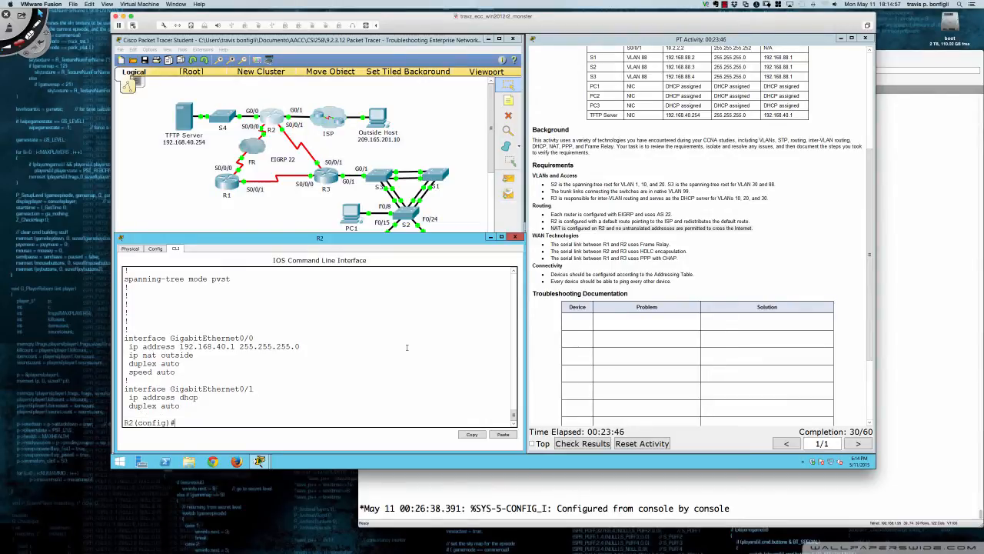
type("int gi0/0")
On R2's interface gi0/0, remove the outside NAT role with no ip nat outside and apply ip nat inside
key("Return")
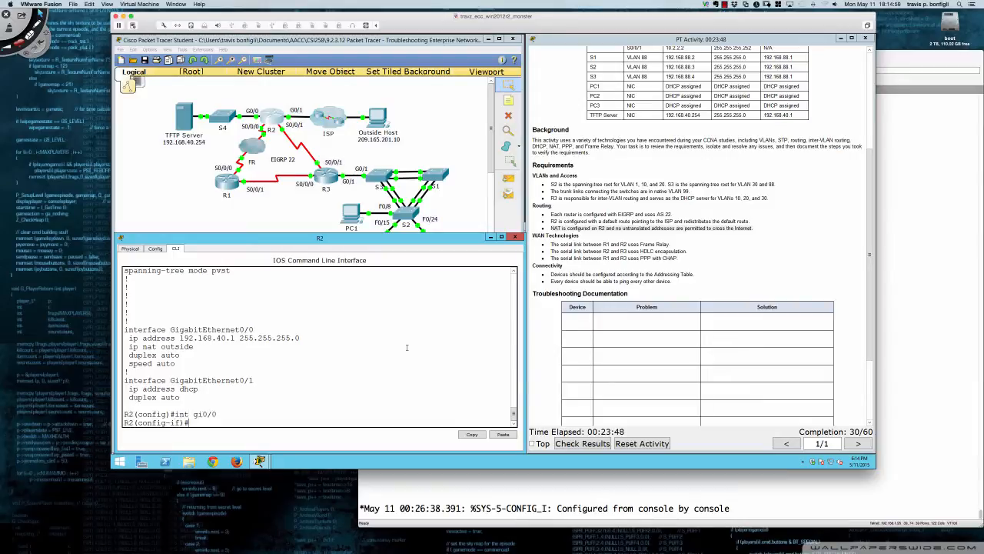
type("no ip nat outside")
key("Return")
type("ip nat")
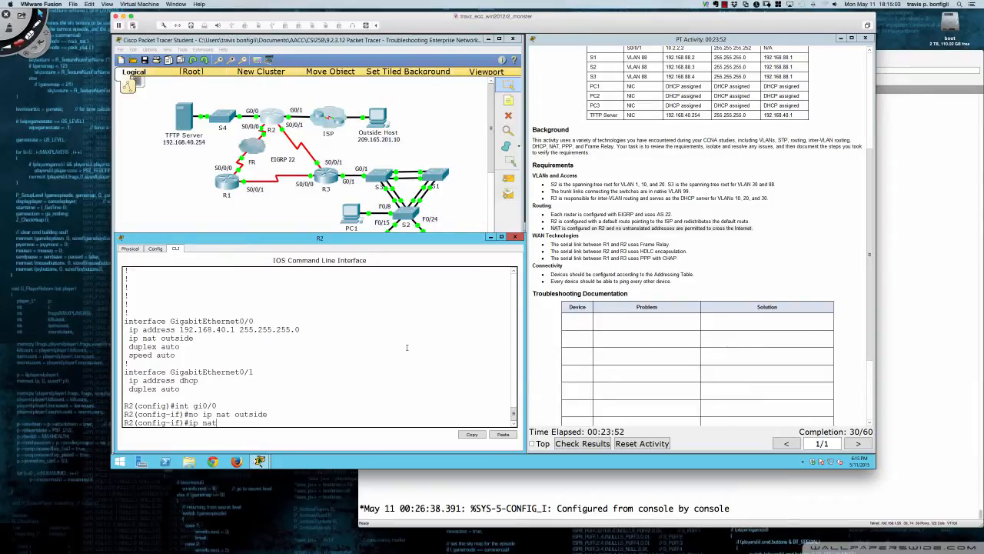
type(" inside")
key("Return")
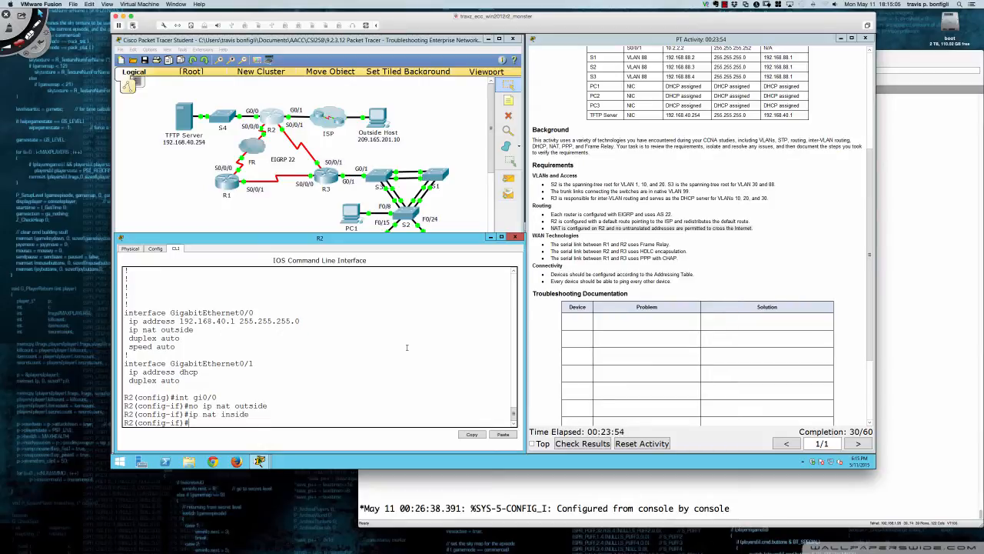
Display R2's running configuration again with do sh run and check the NAT roles on its Ethernet and serial interfaces
type("do sh run")
key("Return")
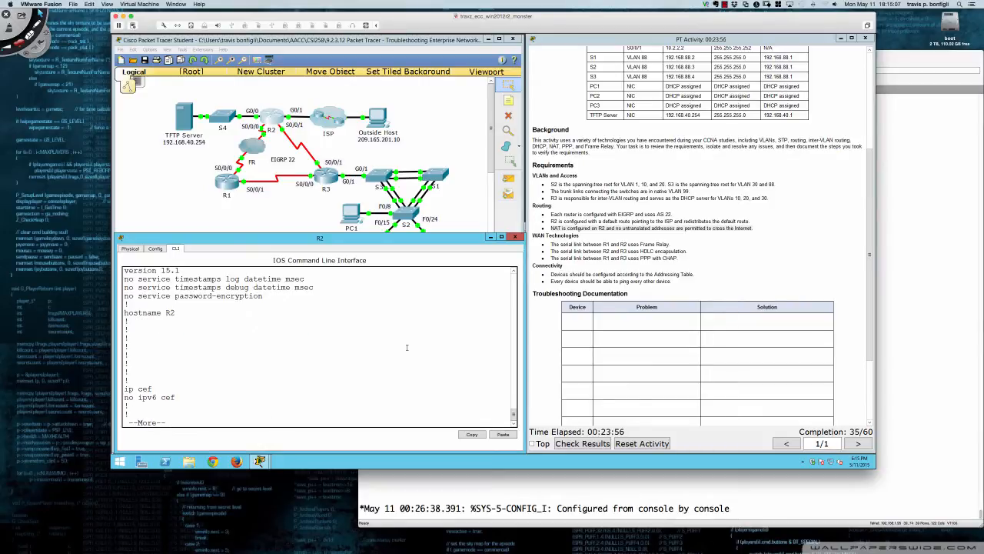
key("space")
key("space")
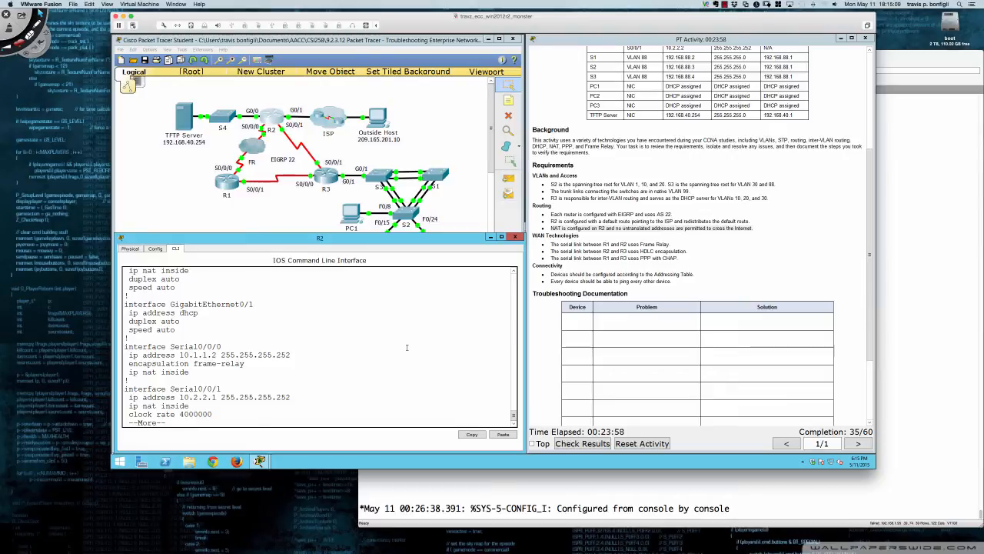
key("Return")
key("Return")
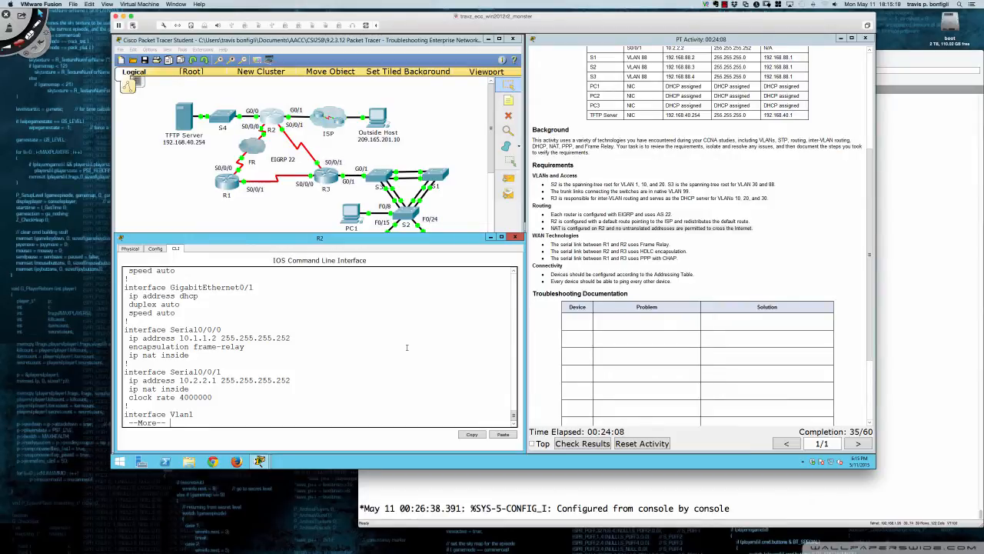
key("Return")
key("Return")
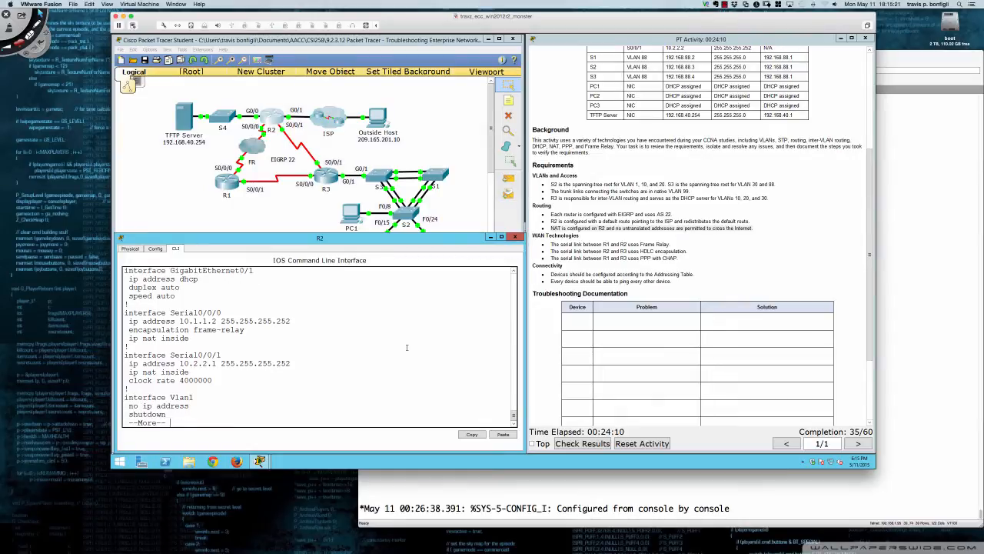
Continue through R2's running configuration and examine the EIGRP 22 section, the NAT overload statement and the default route
key("Return")
key("Return")
key("Return")
key("Return")
key("Return")
key("Return")
key("Return")
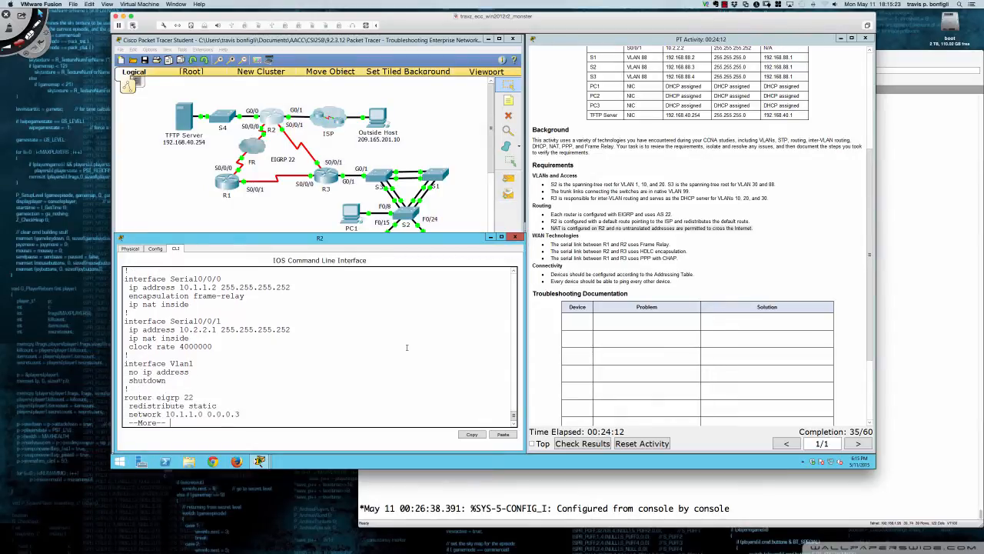
key("Return")
key("Return")
key("Return")
key("Return")
key("Return")
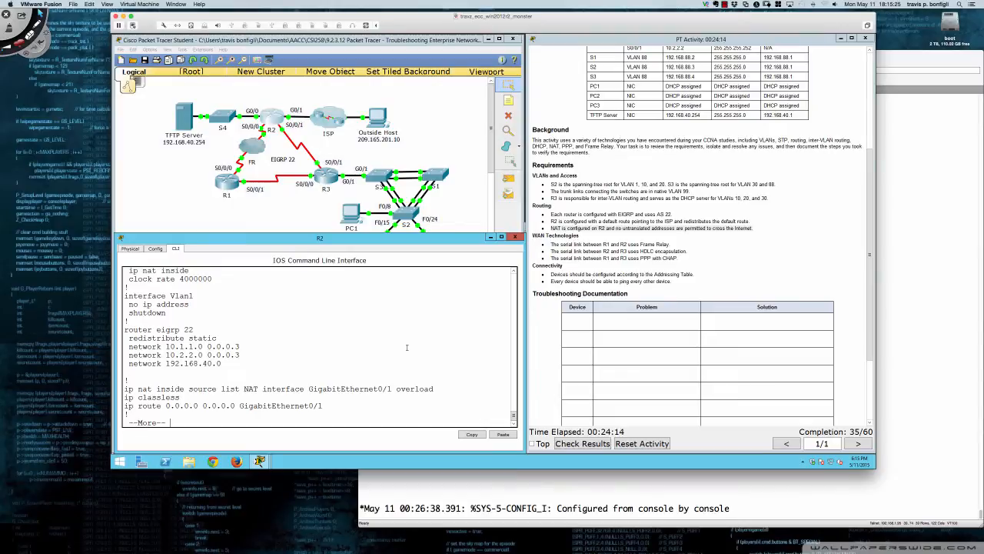
key("Return")
key("Return")
key("Return")
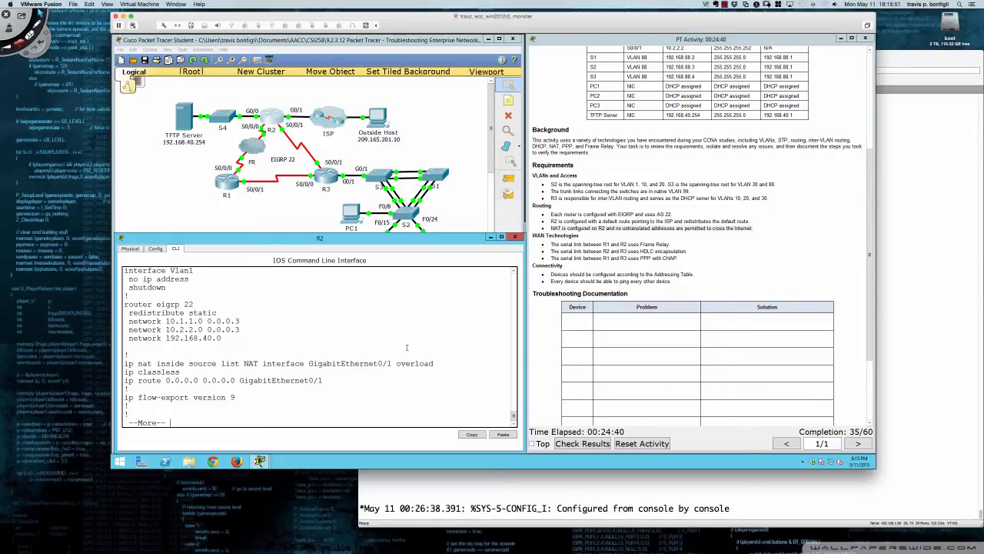
Compare the interface named in R2's NAT statement with R2's G0/1 entry in the activity's addressing table
left_click_drag(262, 362, 393, 363)
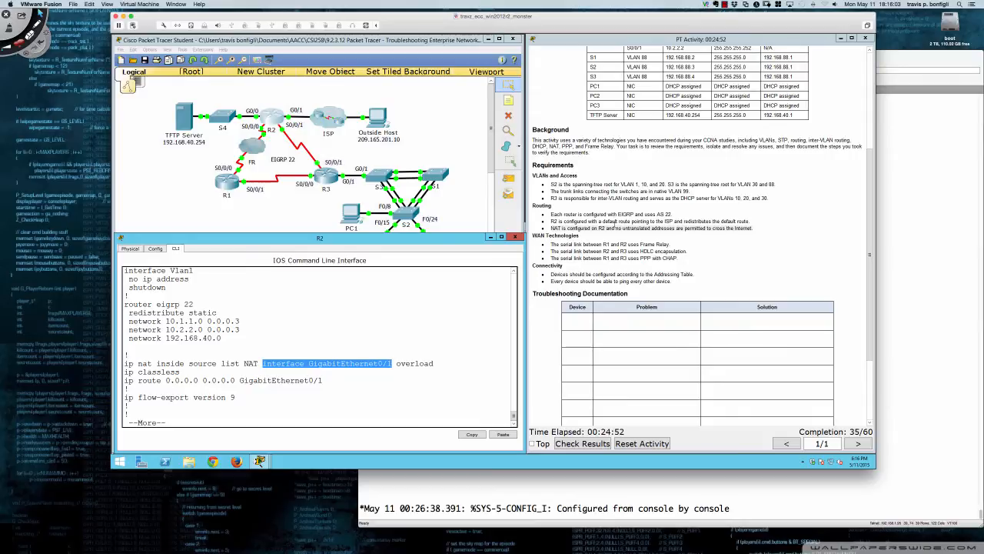
scroll(615, 223, "up", 5)
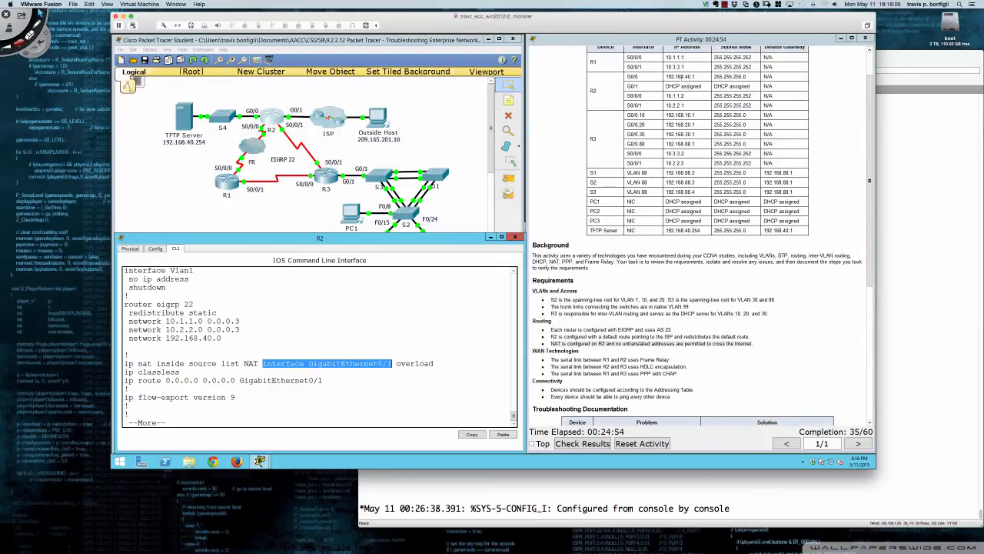
left_click_drag(667, 86, 702, 86)
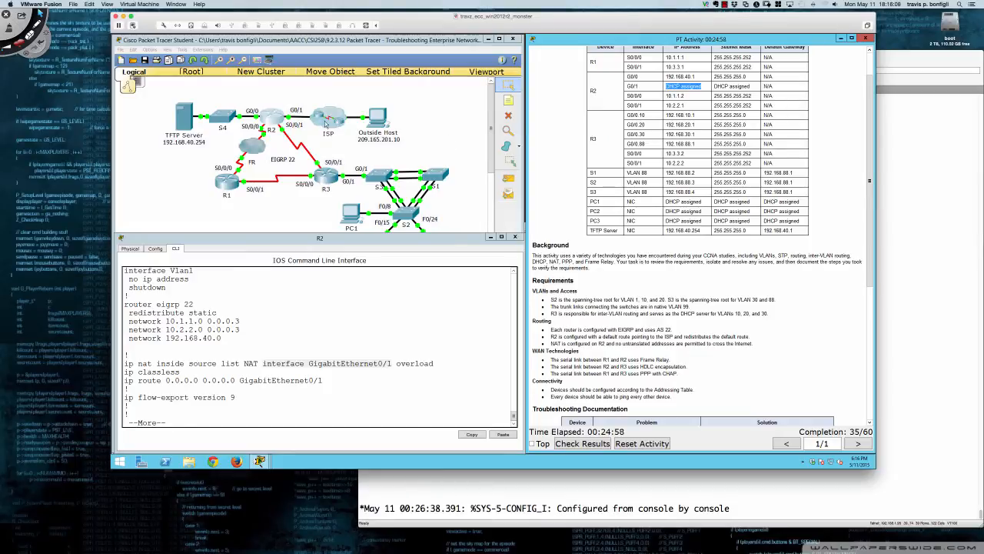
scroll(608, 281, "down", 6)
scroll(608, 280, "down", 3)
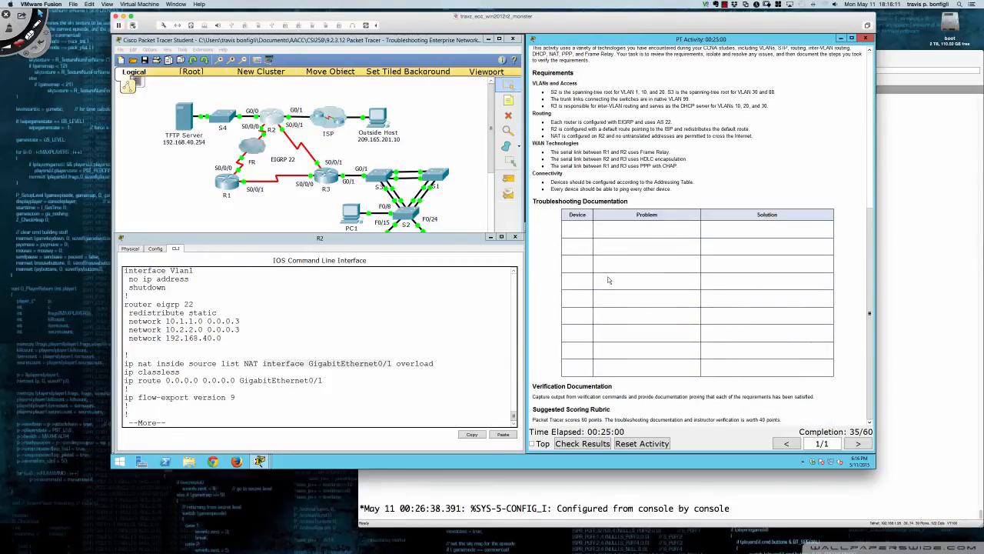
left_click(353, 415)
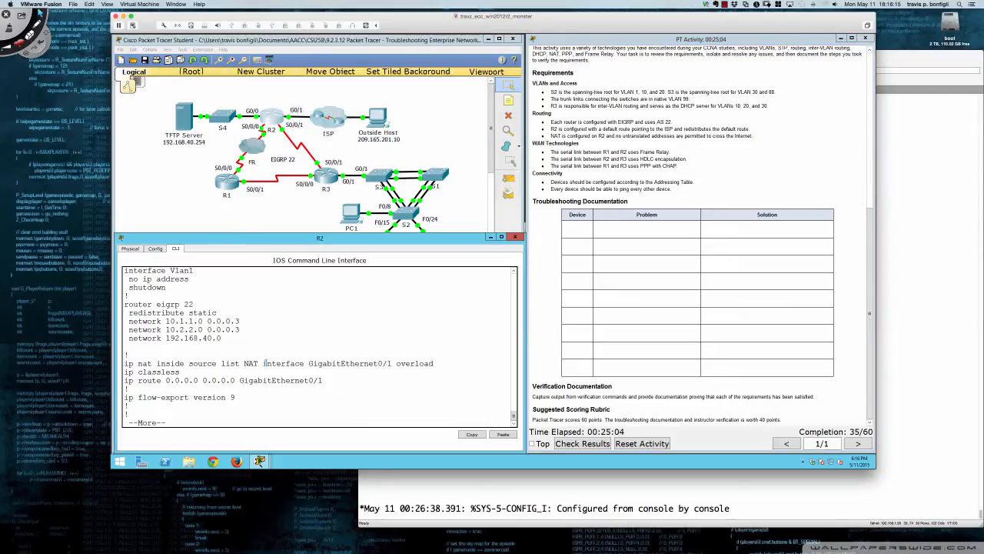
Examine the interface GigabitEthernet0/1 and overload parts of R2's ip nat inside source statement
left_click_drag(263, 363, 392, 363)
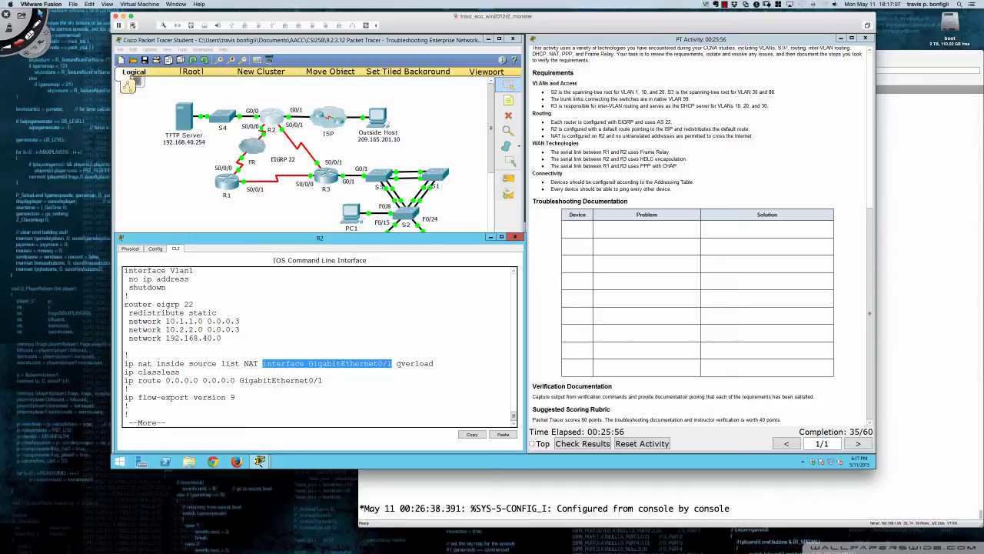
left_click_drag(397, 363, 435, 363)
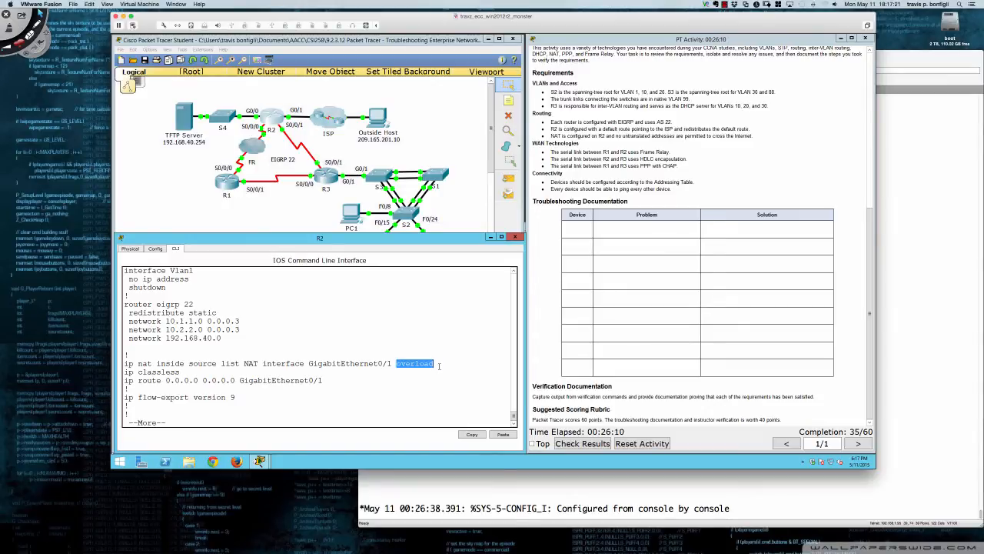
left_click(439, 366)
Continue R2's configuration listing to the access lists and examine the permit entries of the standard list NAT
key("Return")
key("Return")
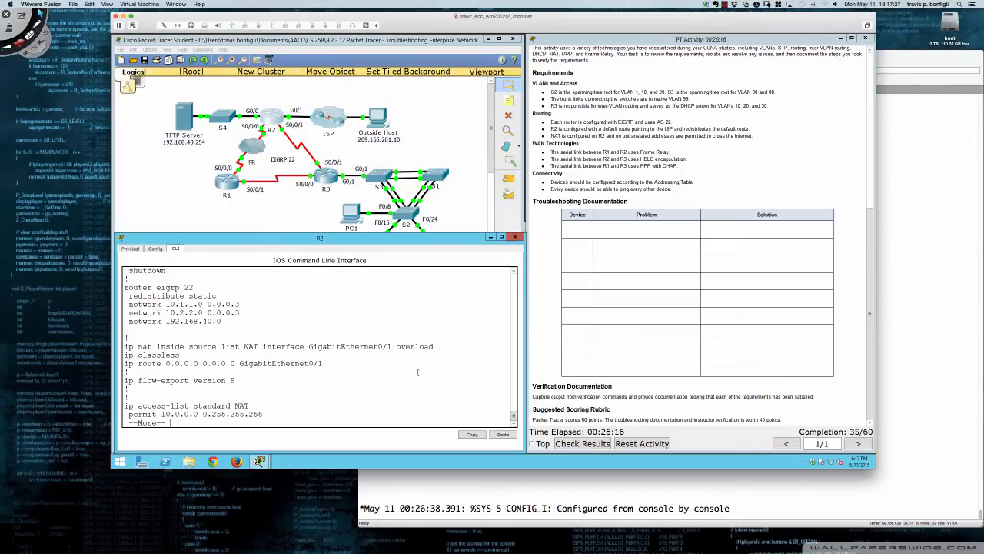
key("Return")
key("Return")
key("Return")
key("Return")
key("Return")
key("Return")
key("Return")
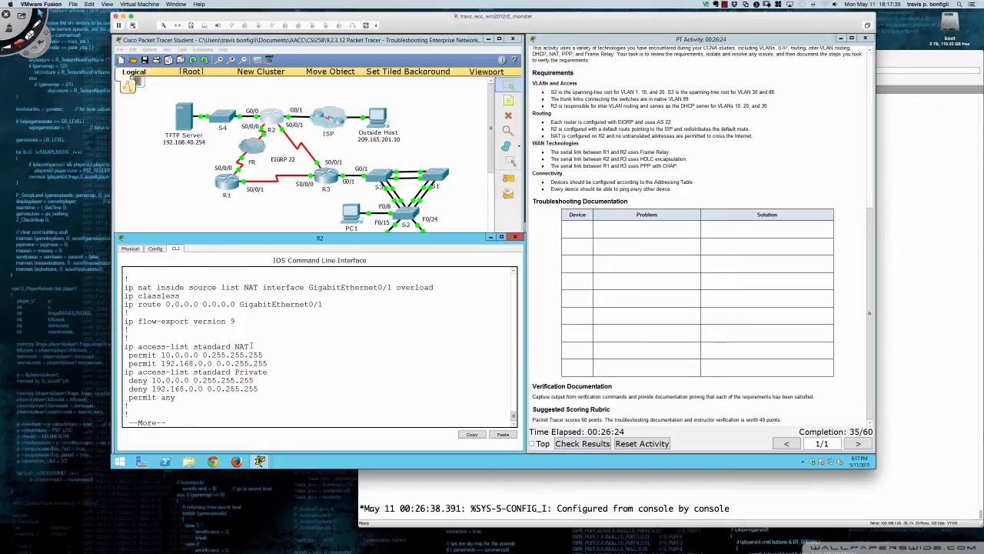
left_click_drag(250, 346, 233, 347)
left_click_drag(128, 356, 267, 363)
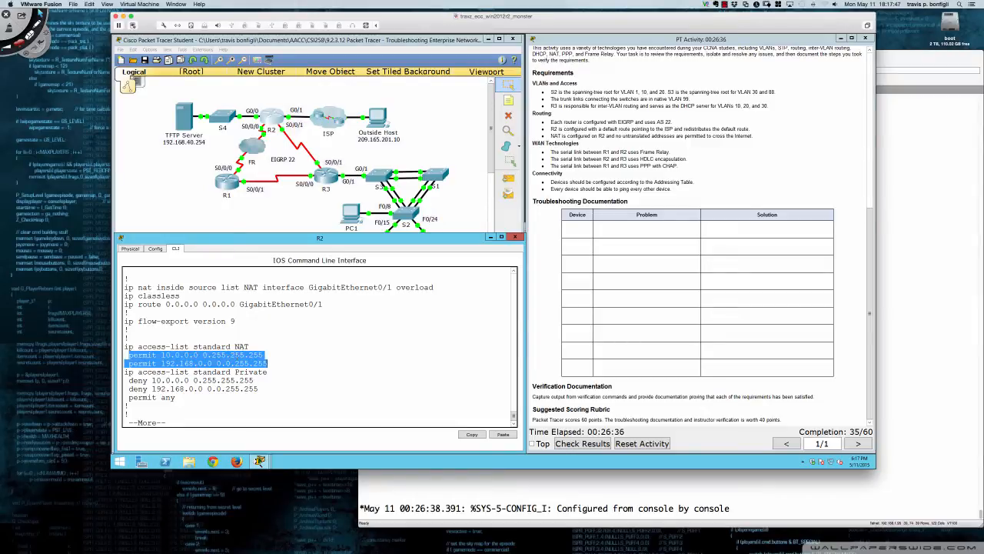
left_click(271, 360)
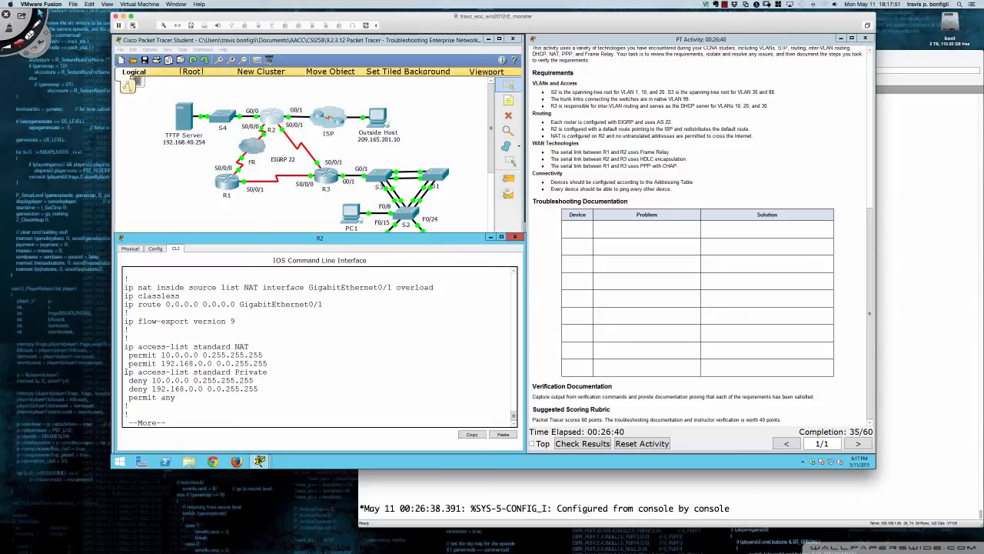
Examine the standard access list Private, compare it with the list referenced by the NAT statement, and continue the configuration listing
left_click_drag(126, 371, 270, 395)
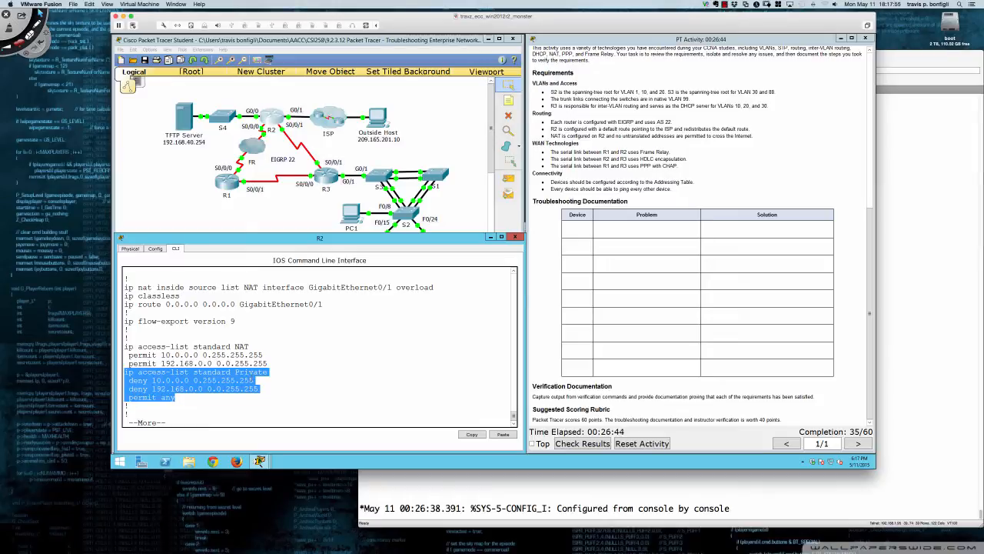
left_click_drag(235, 373, 268, 372)
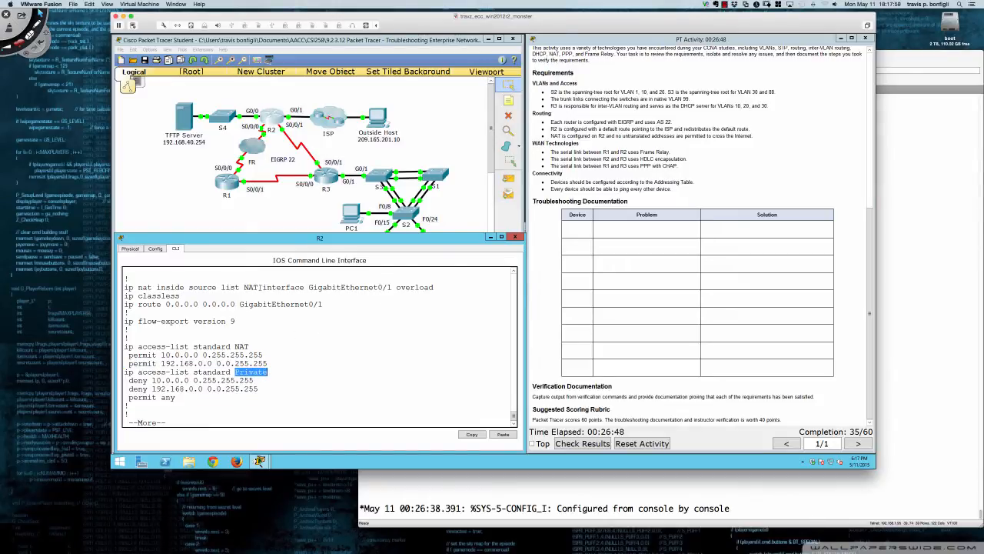
left_click_drag(260, 288, 244, 288)
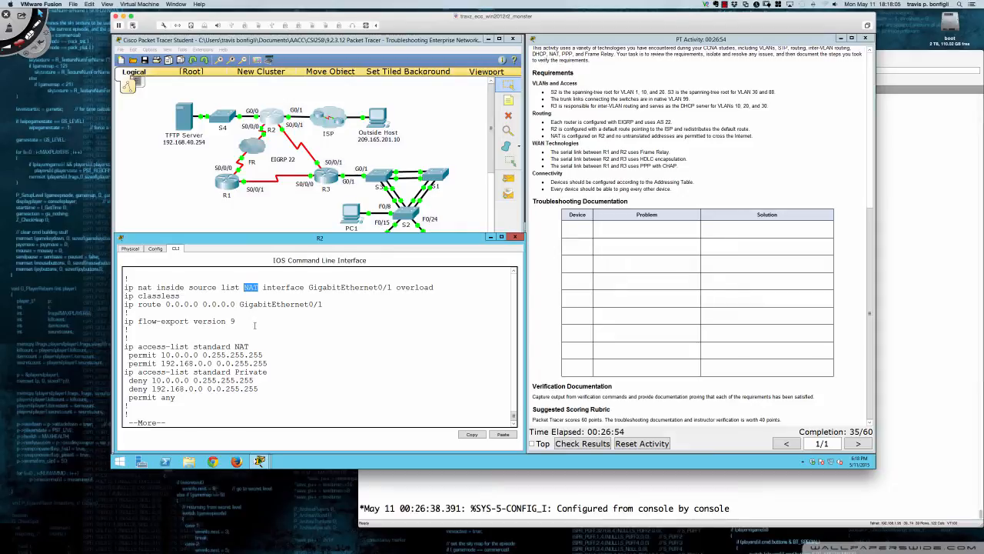
left_click(255, 325)
key("Return")
key("Return")
key("Return")
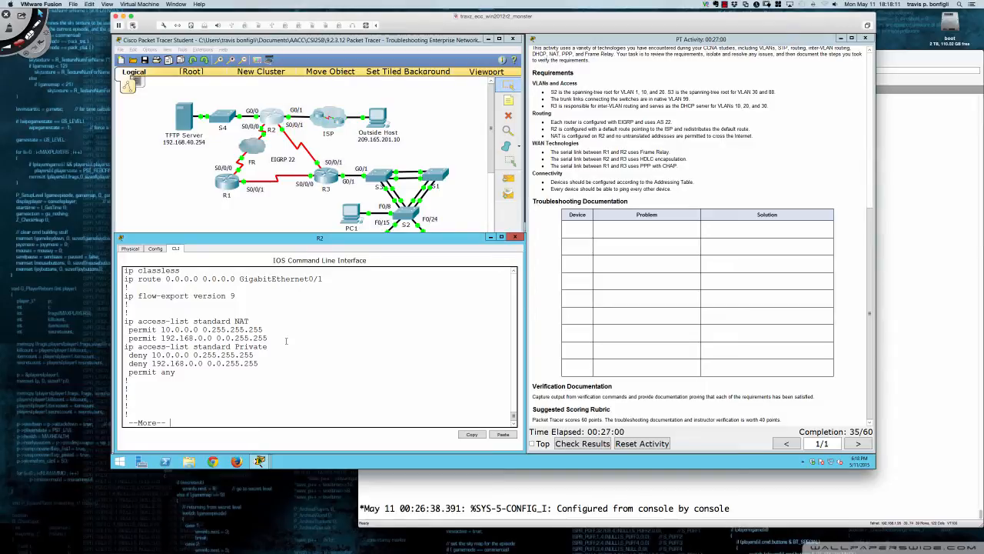
Page through the rest of R2's configuration listing, including the console, auxiliary and vty line settings, and return to the prompt
key("Return")
key("Return")
key("Return")
key("Return")
key("Return")
key("Return")
key("Return")
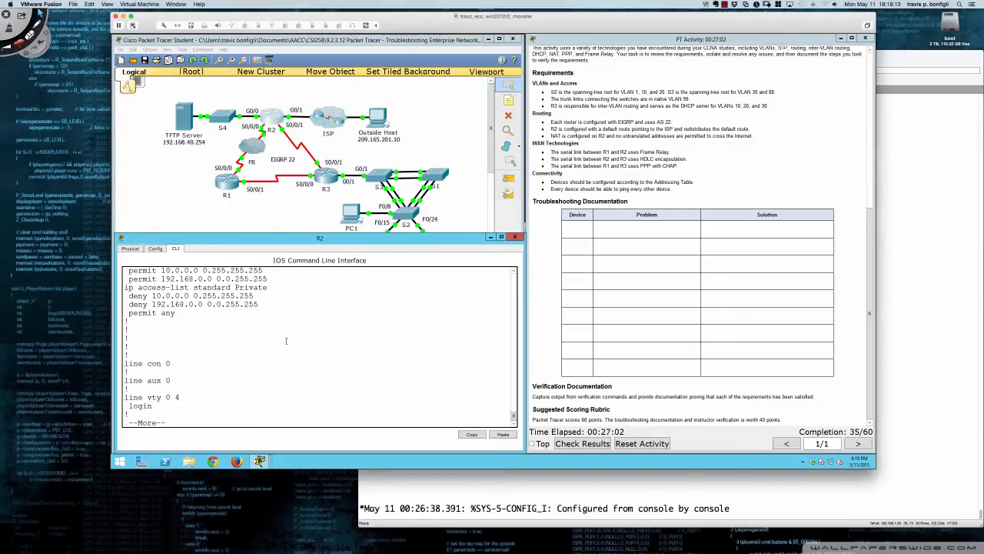
key("Return")
key("Return")
key("Return")
key("Return")
key("Return")
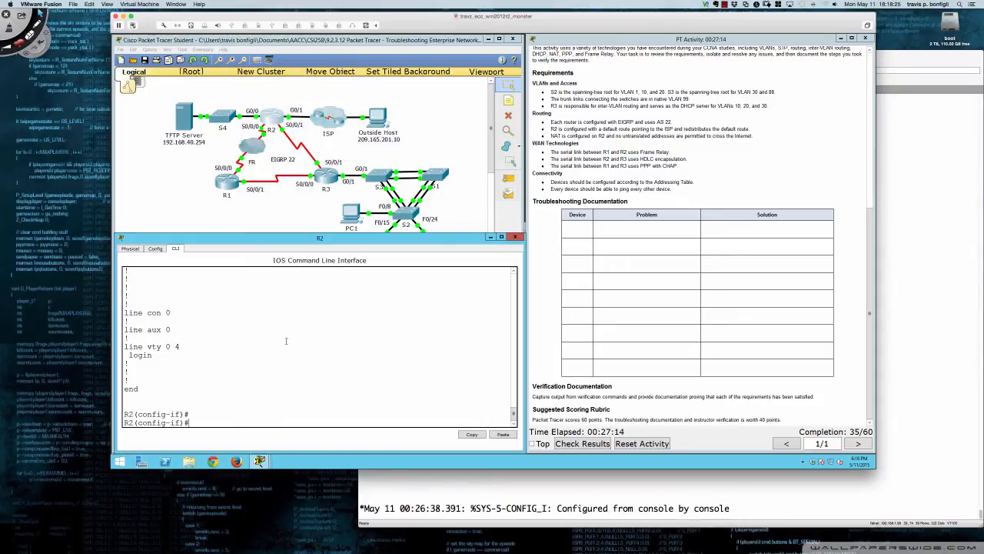
key("Return")
key("Return")
key("Return")
key("Return")
key("Return")
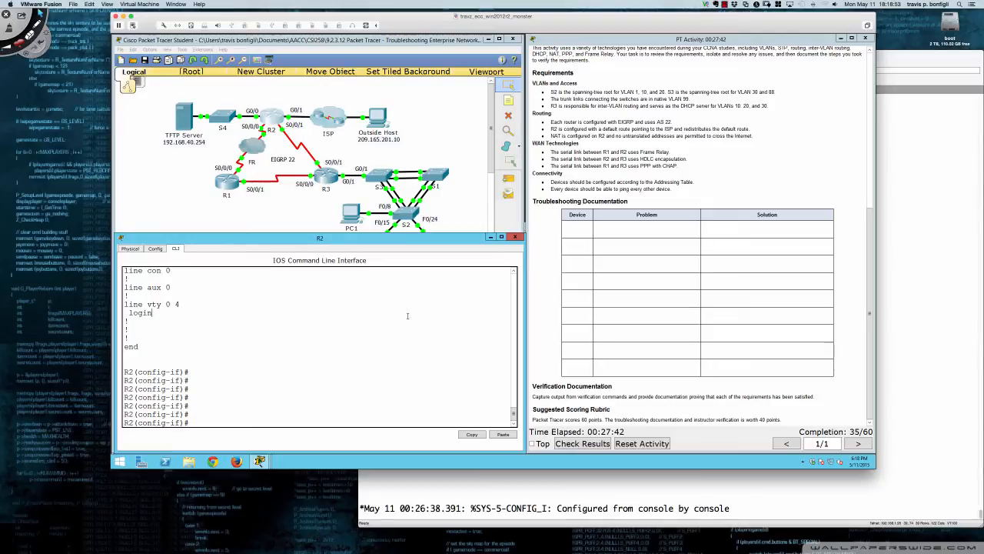
Show R2's running configuration again and examine the Serial0/0/0 and Serial0/0/1 interface settings
type("do sh run")
key("Return")
key("space")
key("space")
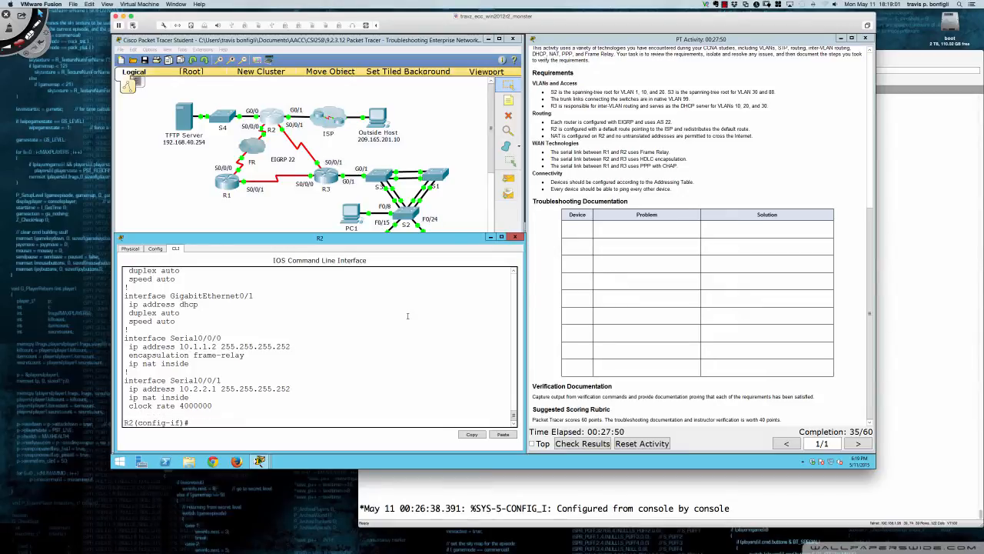
Show R1's running configuration and examine the encapsulation and authentication settings of Serial0/0/0
left_click(229, 189)
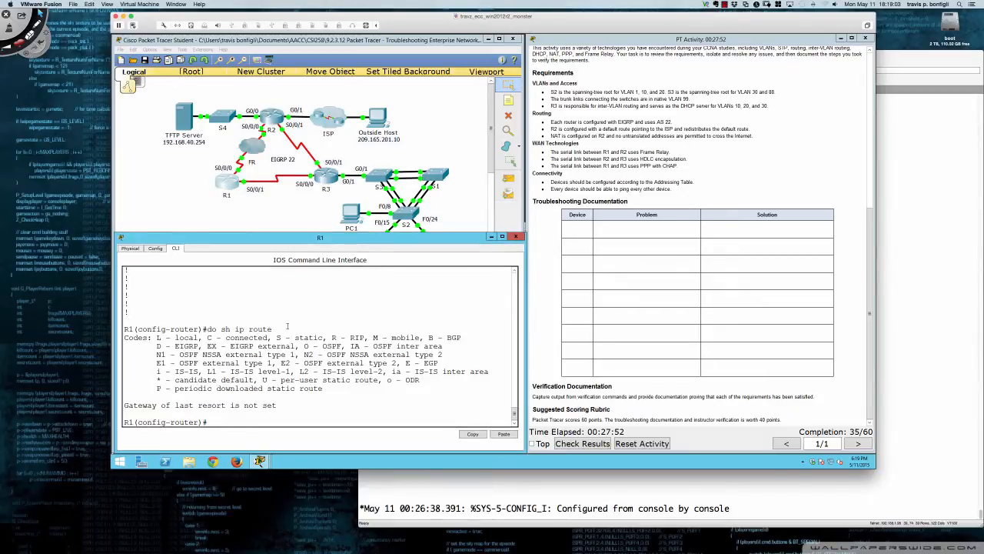
type("do sh run")
key("Return")
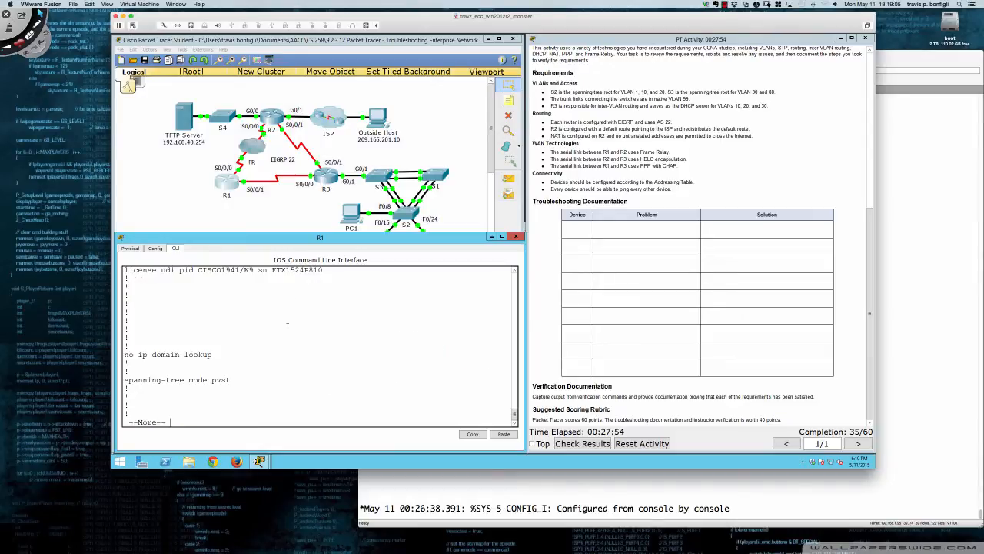
key("space")
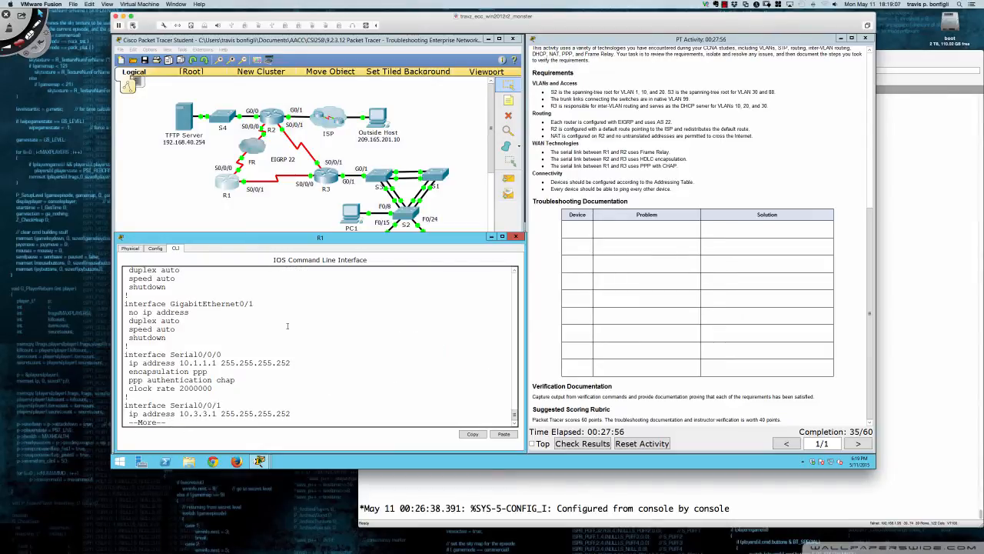
key("q")
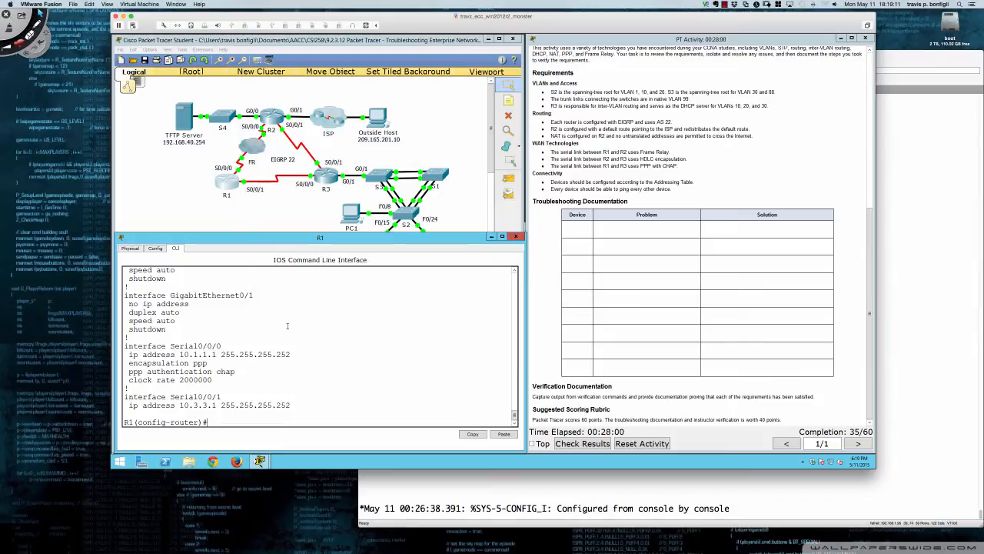
Remove PPP CHAP authentication and PPP encapsulation from R1's Serial0/0/0 interface
type("int s0/0/0")
key("Return")
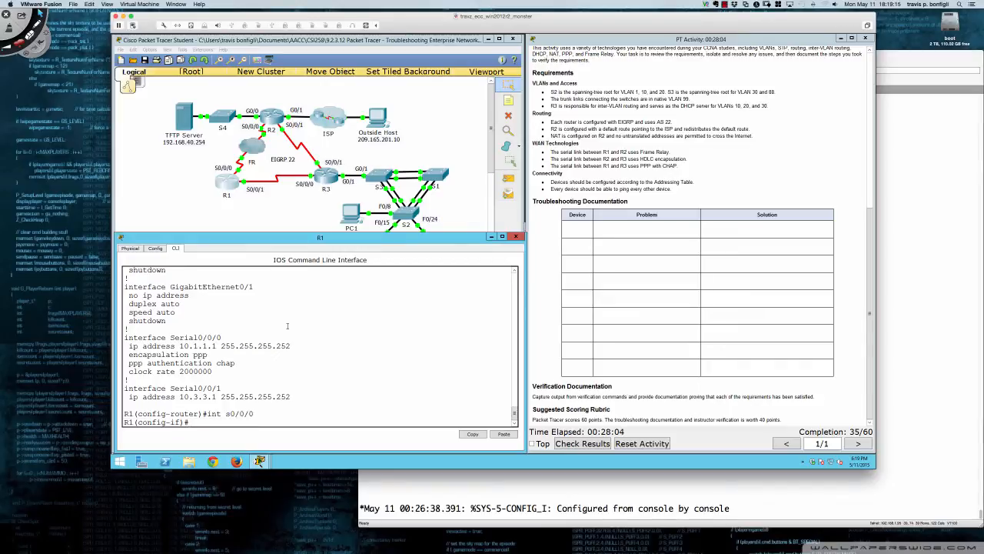
type("no ppp auth chap")
key("Return")
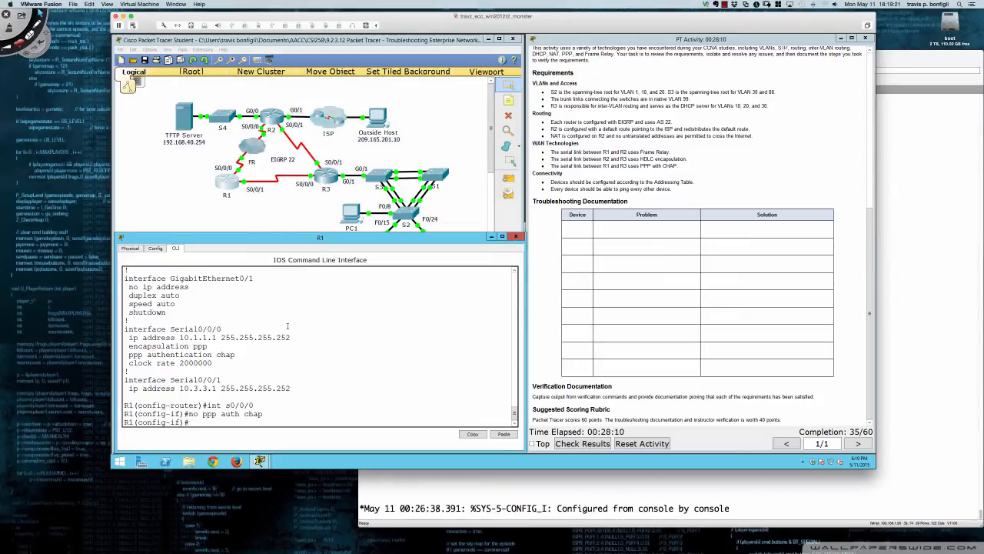
type("no enc ppp")
key("Return")
Set the encapsulation of R1's Serial0/0/0 interface to frame-relay
type("en")
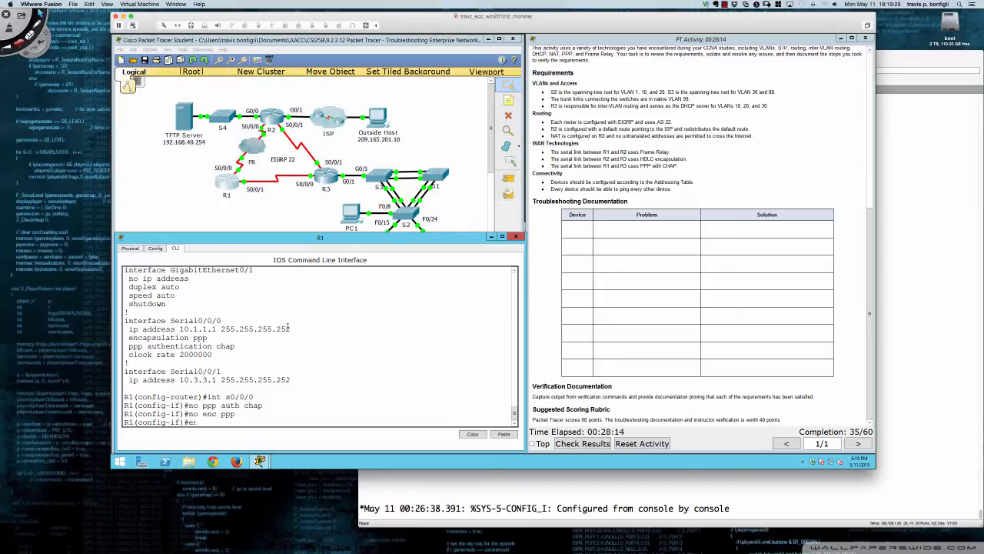
key("Tab")
type("far")
key("Tab")
key("BackSpace")
key("BackSpace")
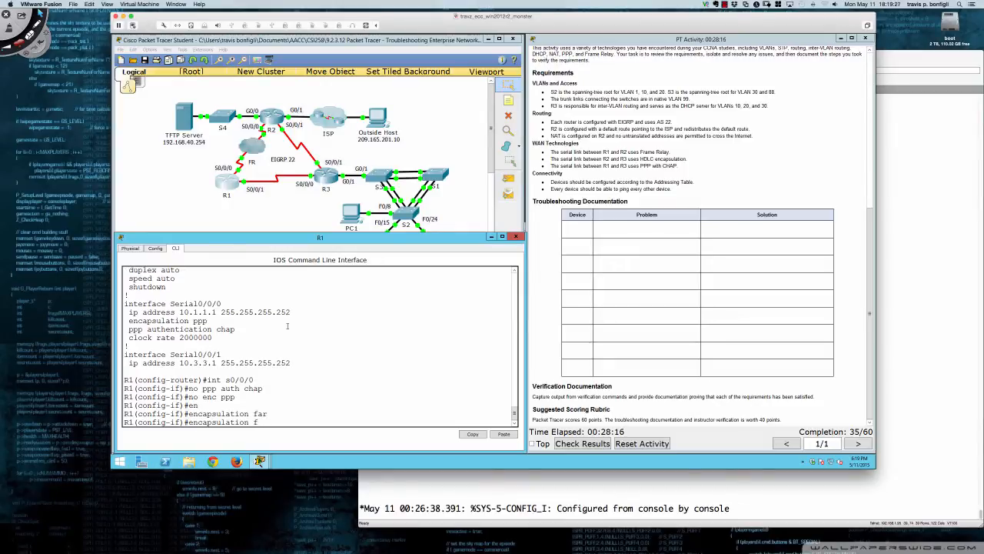
type("ra")
key("Tab")
key("Return")
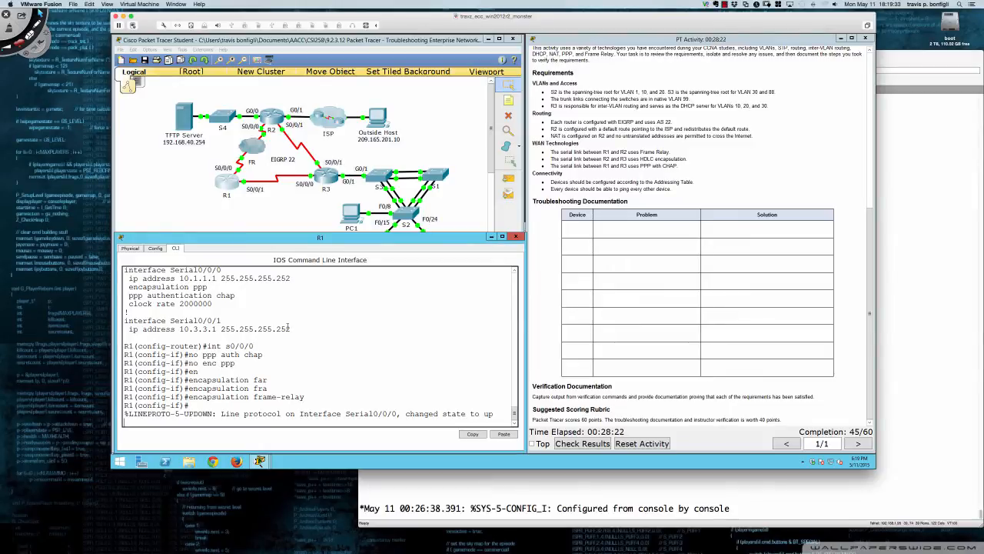
key("Return")
key("Return")
key("Return")
key("Return")
key("Return")
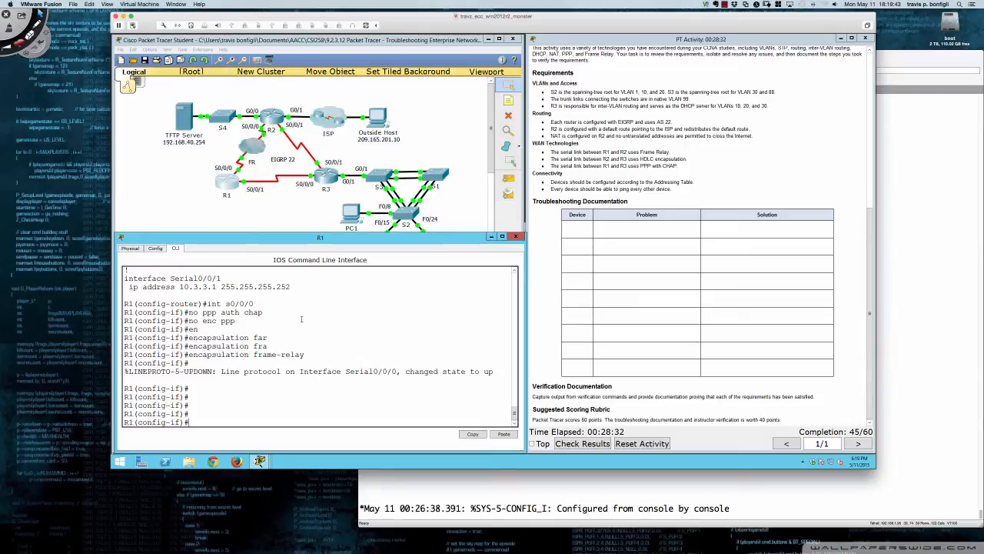
Display R1's IP routing table and examine its connected routes
type("do sh ip route")
key("Return")
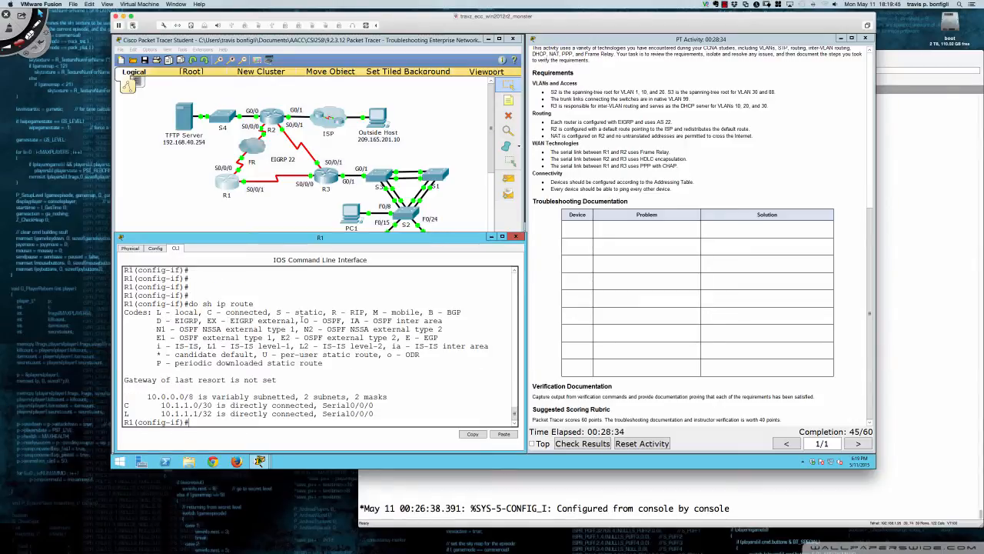
key("Return")
key("Return")
key("Return")
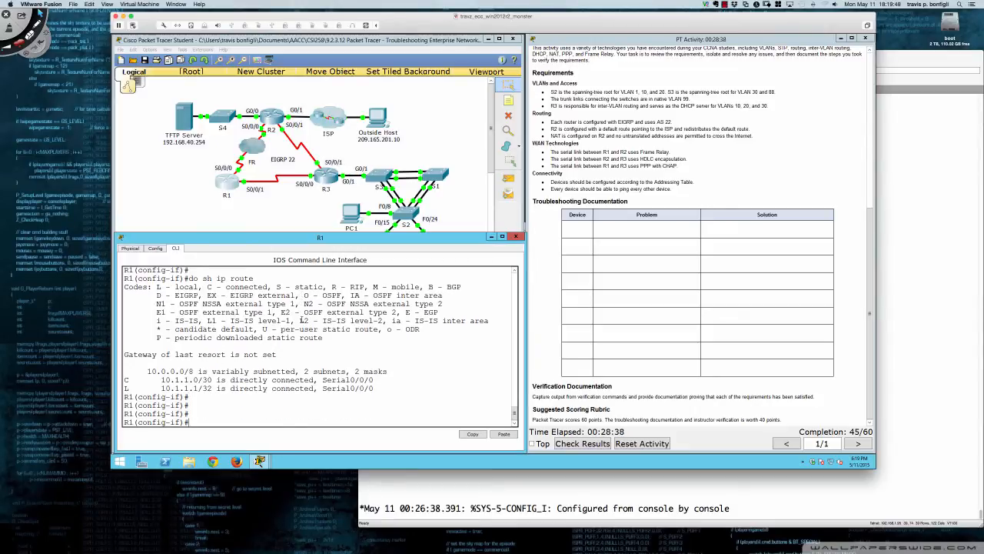
Start and abort R1's running configuration listing, and redisplay the routing table to check for EIGRP routes through R2
type("do sh run")
key("Return")
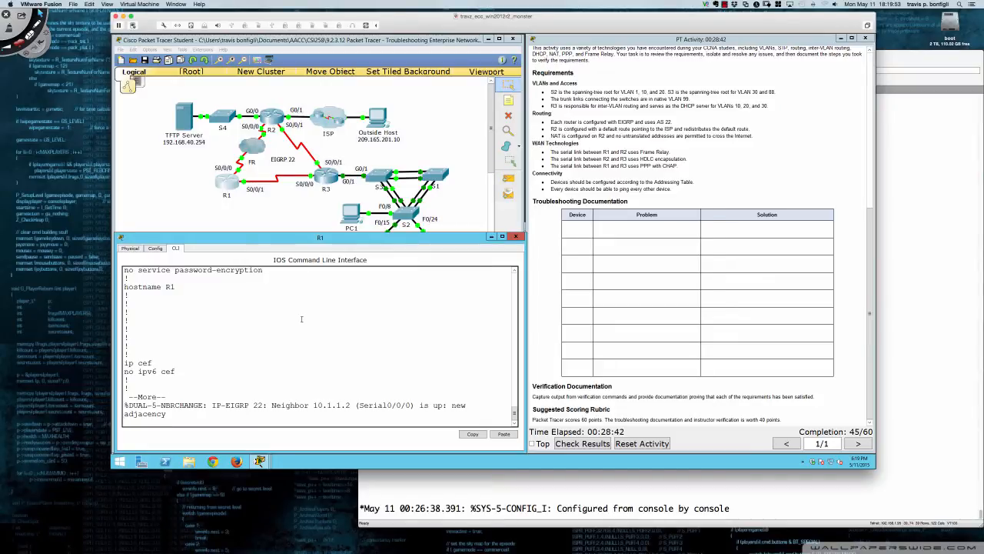
type("q")
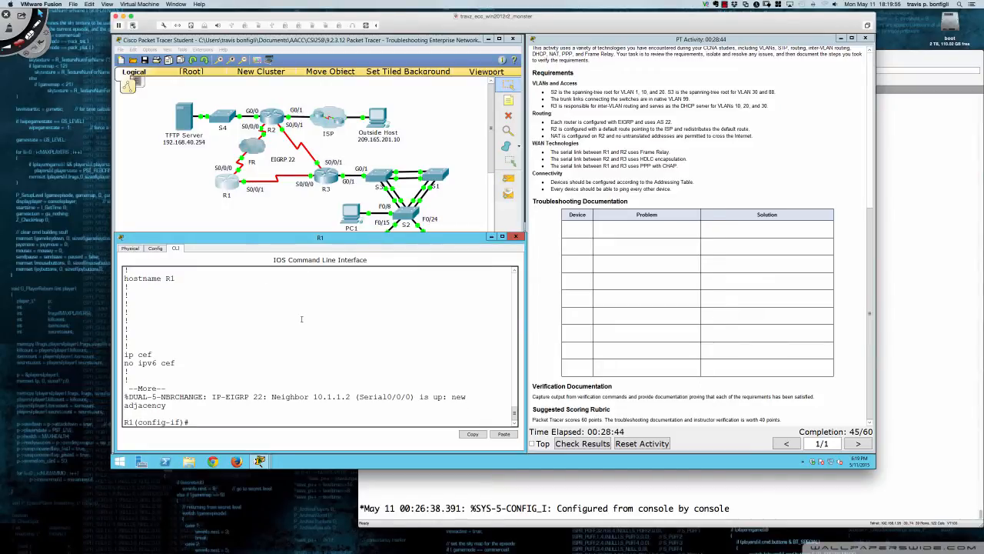
type("do sh ip route")
key("Return")
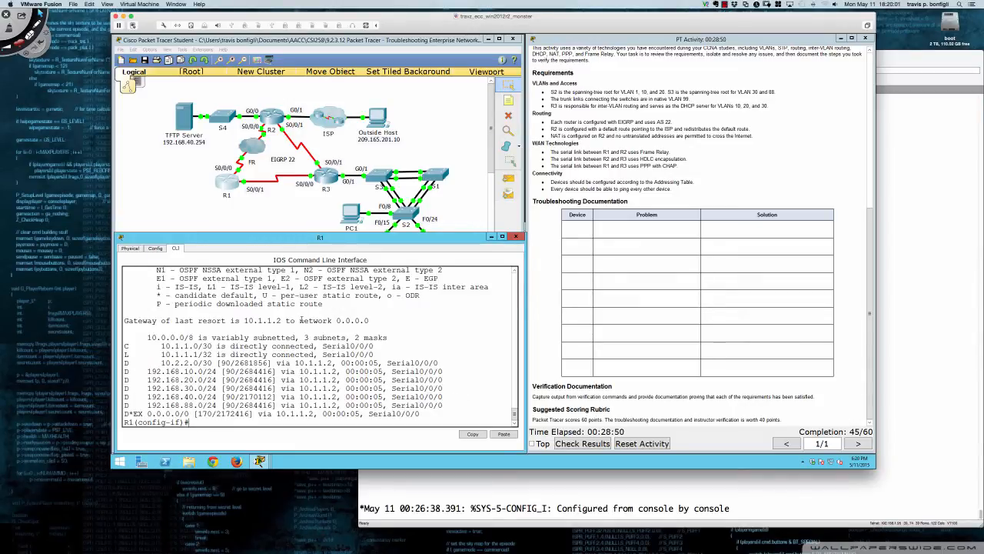
Try to ping 209.265.201.10 from R1
type("do ping 209.265.201.10")
key("Return")
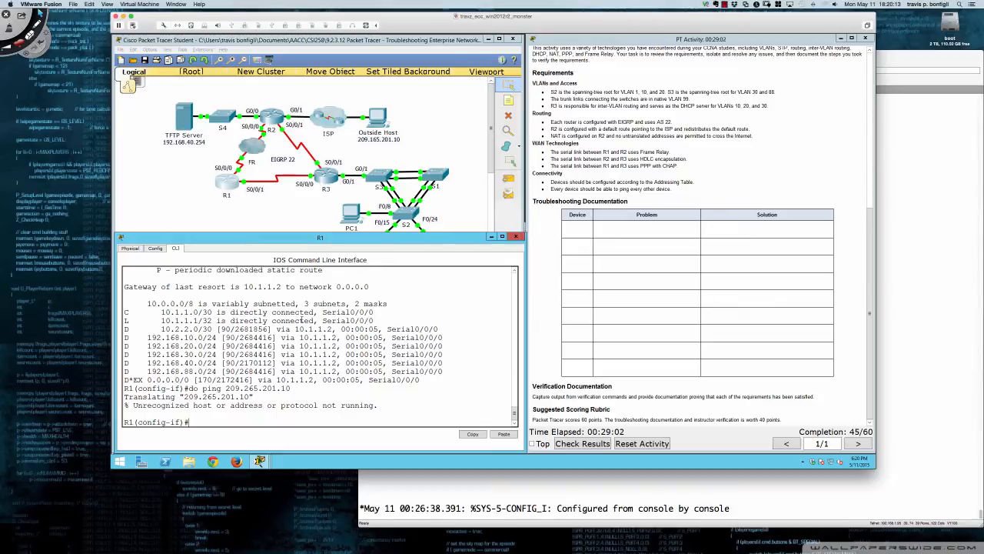
Correct the ping address to 209.165.201.10 and ping the Outside Host from R1 twice
key("Up")
key("Left")
key("Left")
key("Left")
key("Left")
key("Left")
key("Left")
key("Left")
key("Left")
key("Left")
key("BackSpace")
type("1")
key("Return")
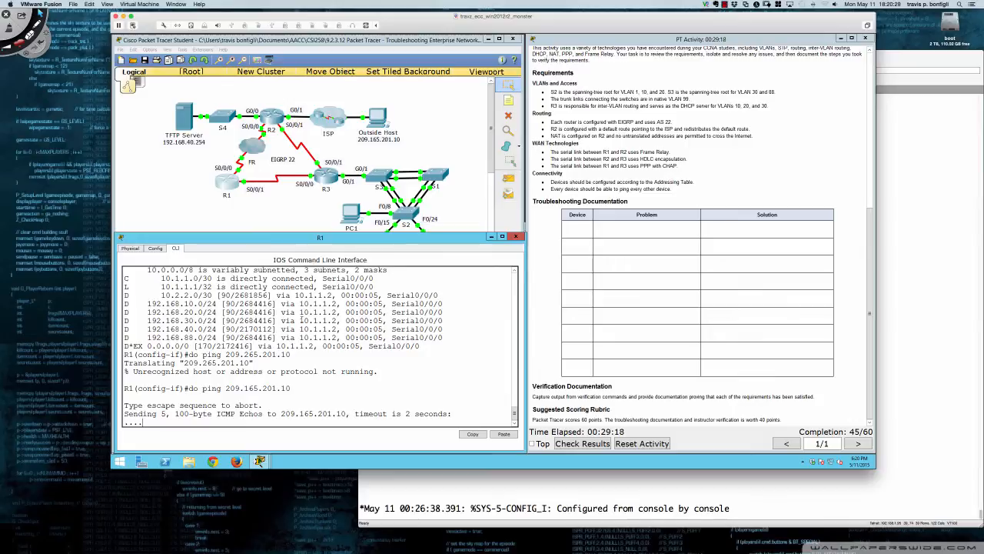
key("Up")
key("Return")
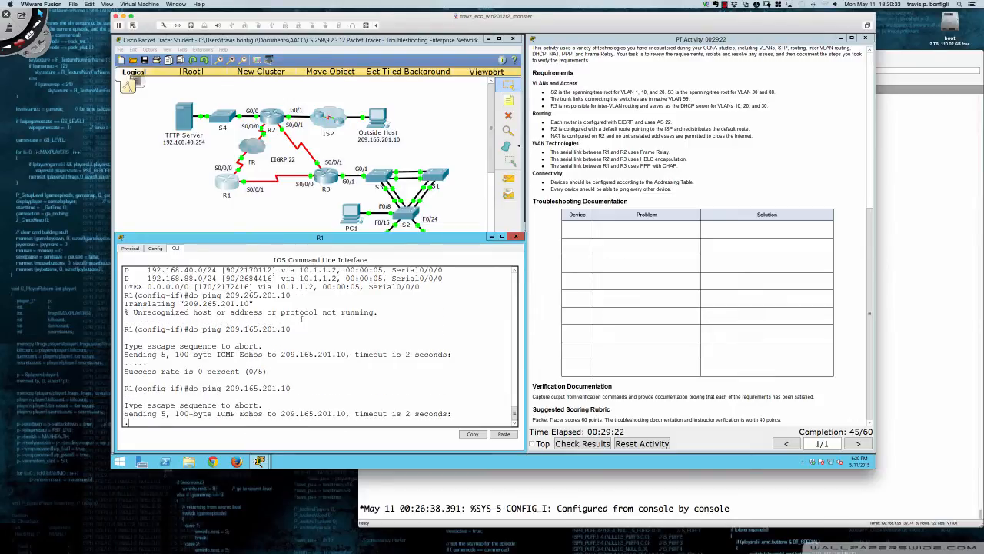
left_click(545, 378)
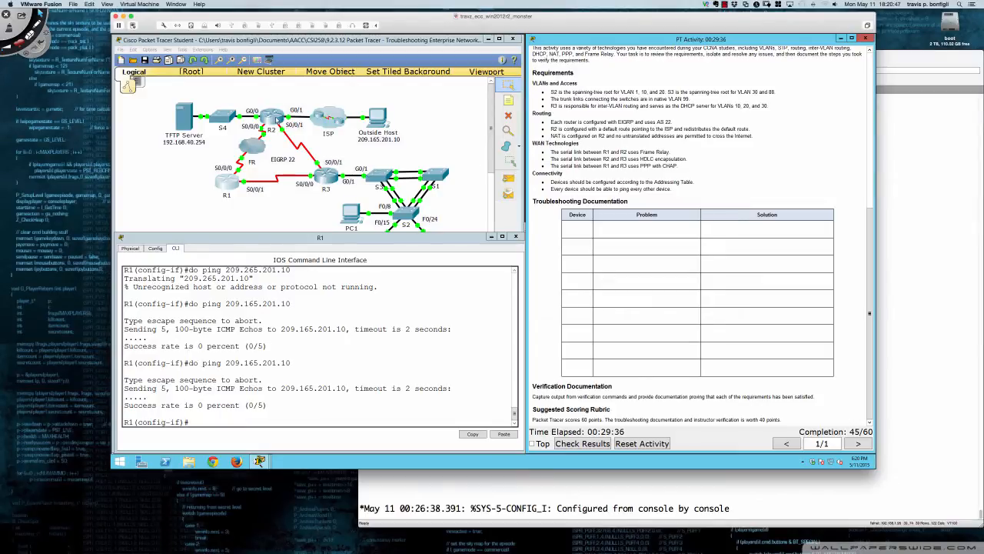
Show the interface details of R2's Serial0/0/1 and check its encapsulation type
left_click(275, 119)
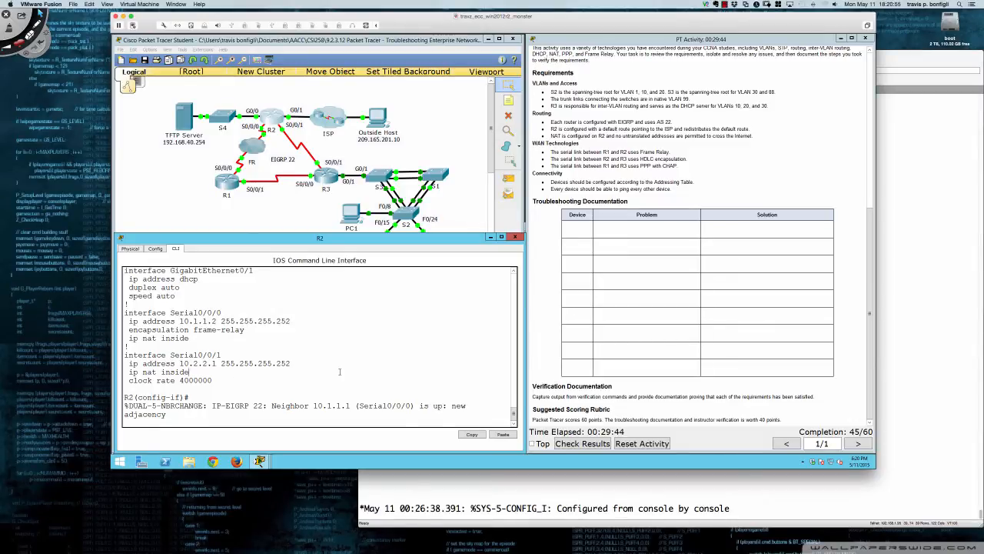
key("Return")
key("Return")
key("Return")
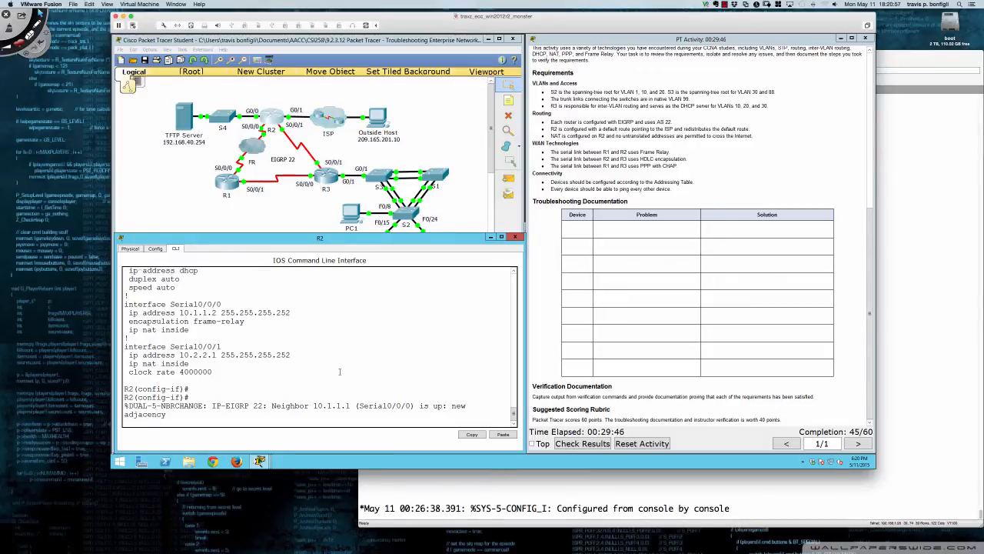
type("do sh int s0/0/1")
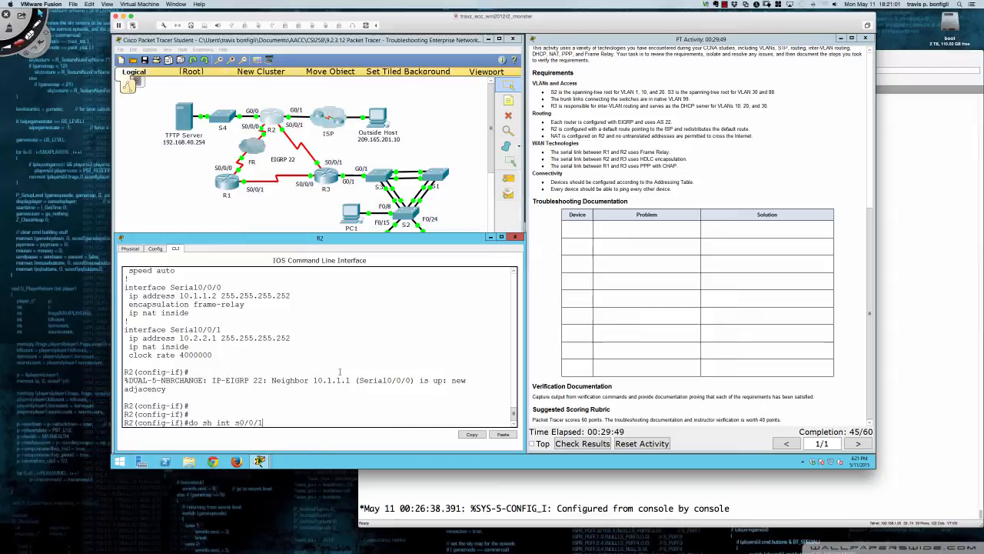
key("Return")
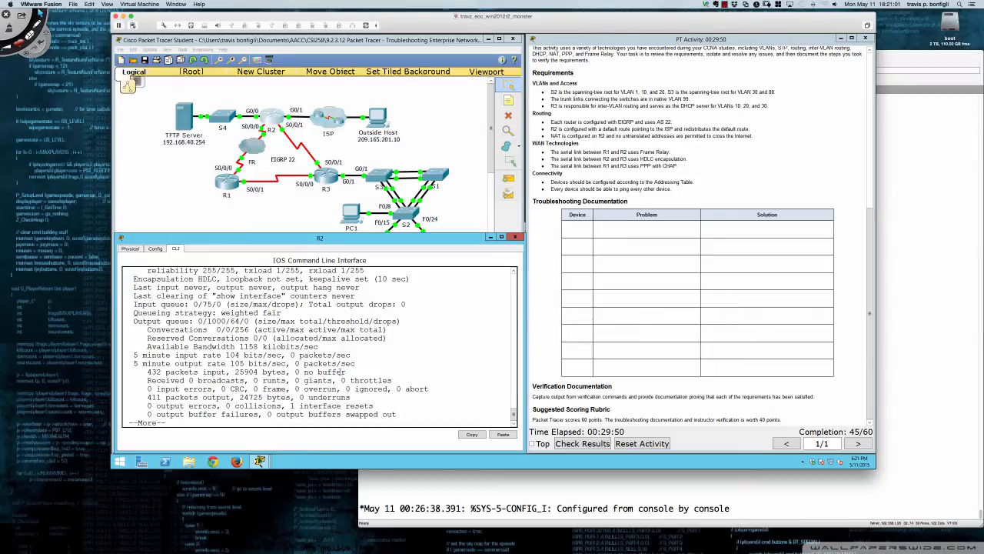
scroll(341, 371, "up", 5)
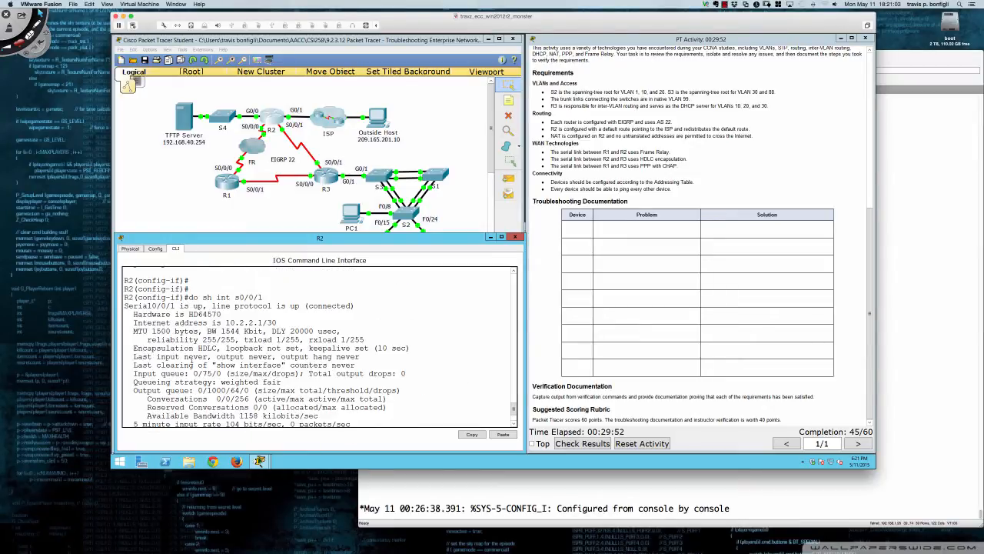
left_click_drag(134, 348, 218, 348)
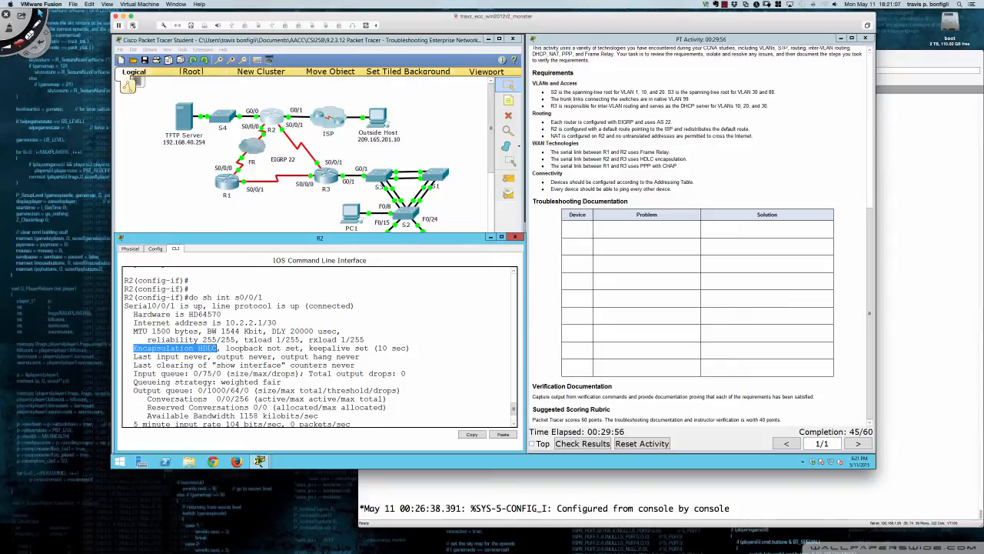
scroll(424, 372, "down", 3)
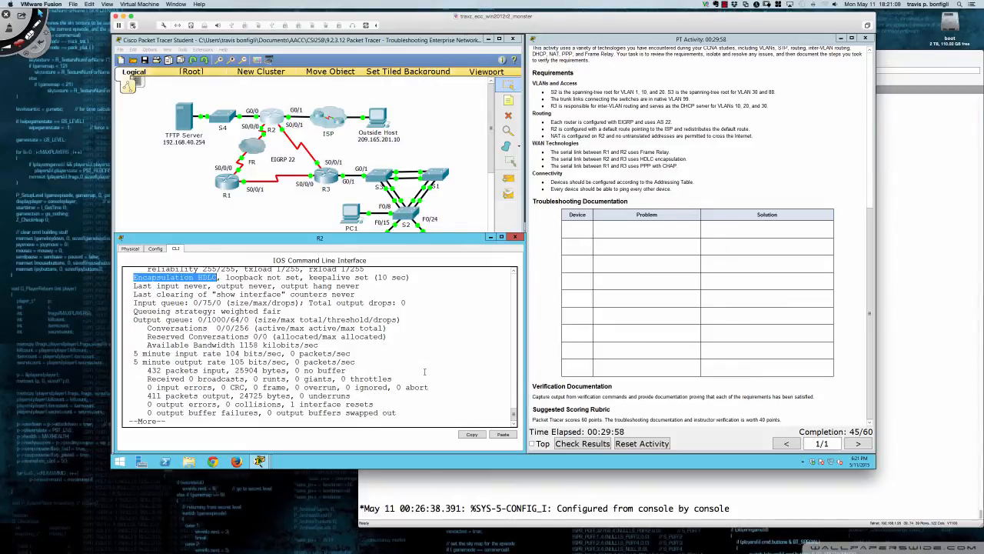
key("space")
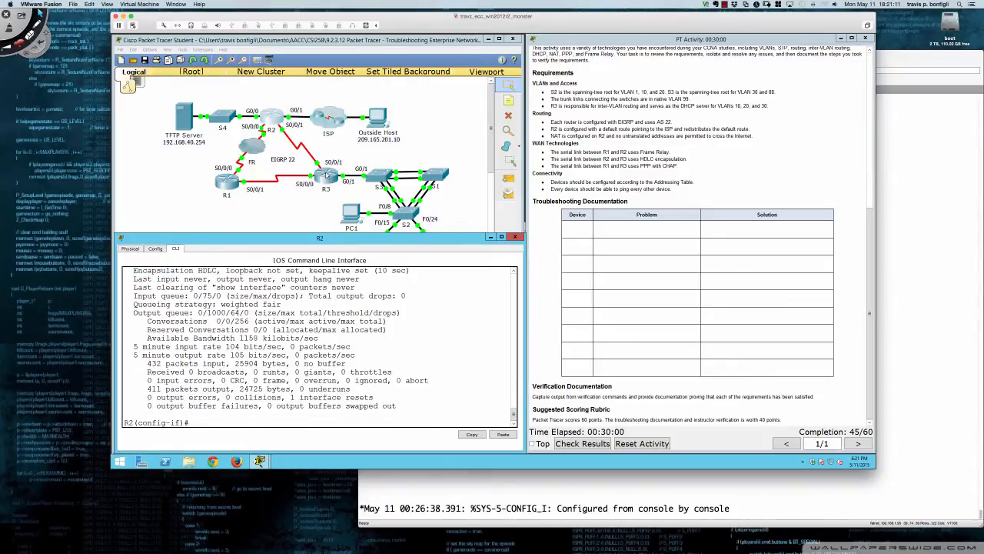
Show the interface details of R3's Serial0/0/1 and check that its encapsulation matches the R2 end
left_click(326, 176)
type("do sh int s/0")
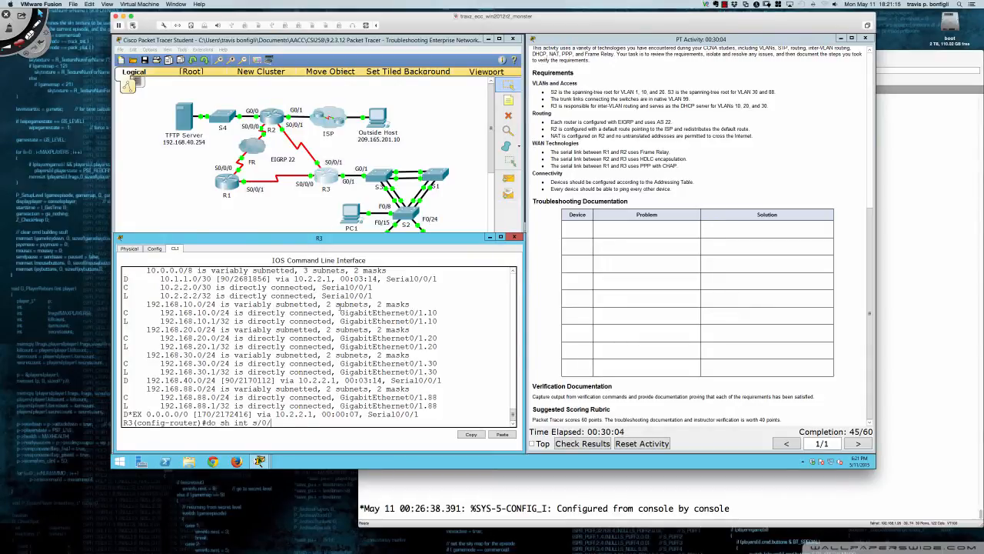
type("/0/1")
key("Return")
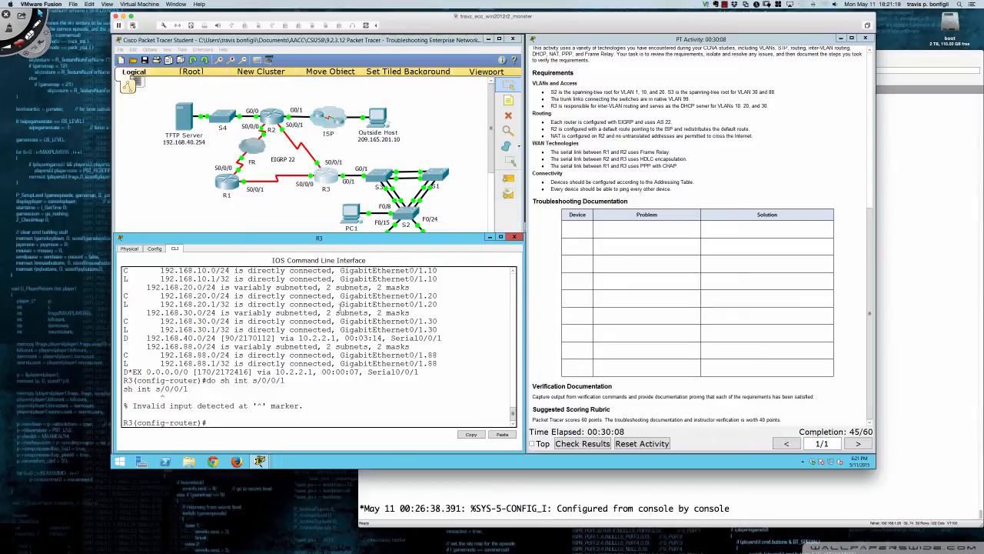
key("Up")
key("Delete")
key("Return")
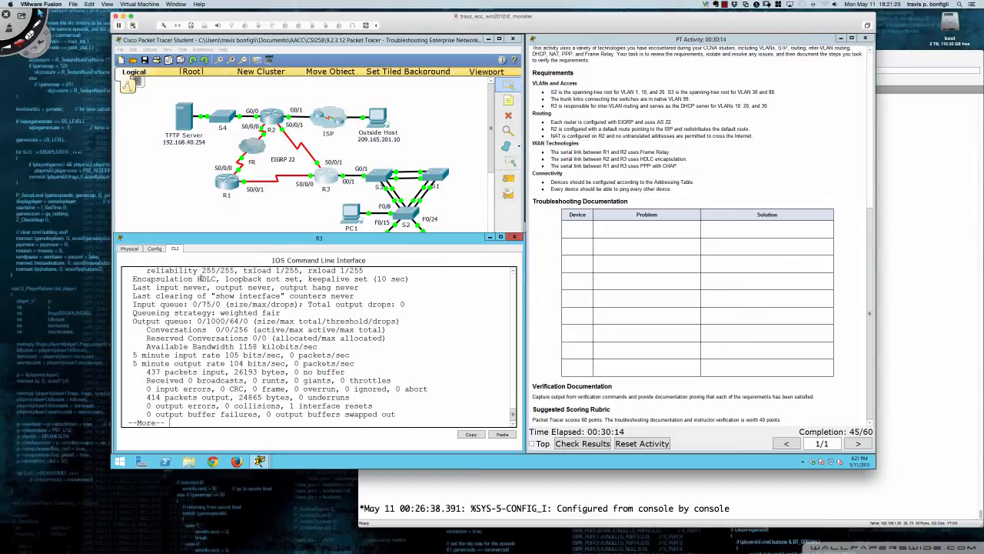
left_click_drag(193, 278, 217, 279)
left_click(347, 322)
Show R1's running configuration and examine its serial interface encapsulation, PPP authentication and local username entries
left_click(228, 185)
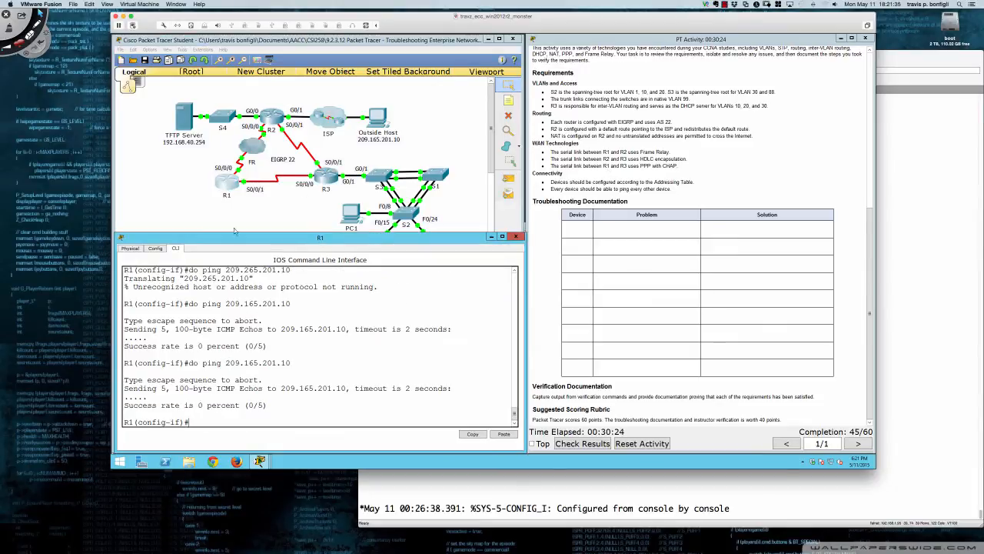
type("do sh run")
key("Return")
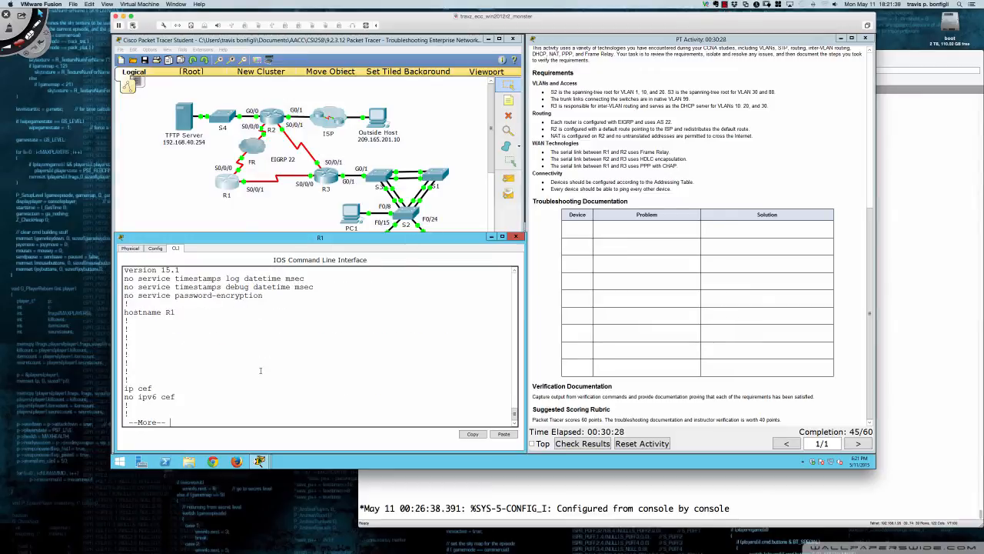
key("space")
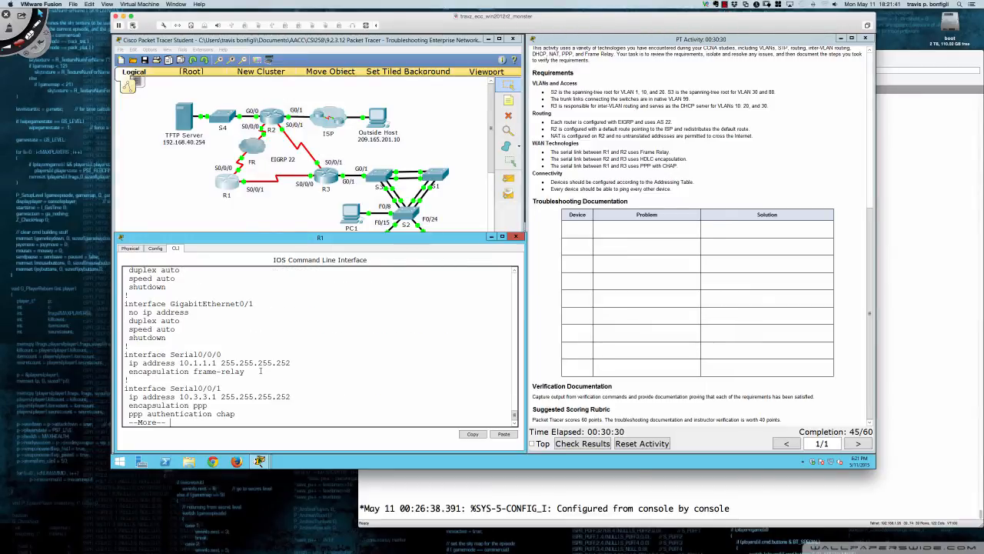
key("Return")
key("Return")
key("Return")
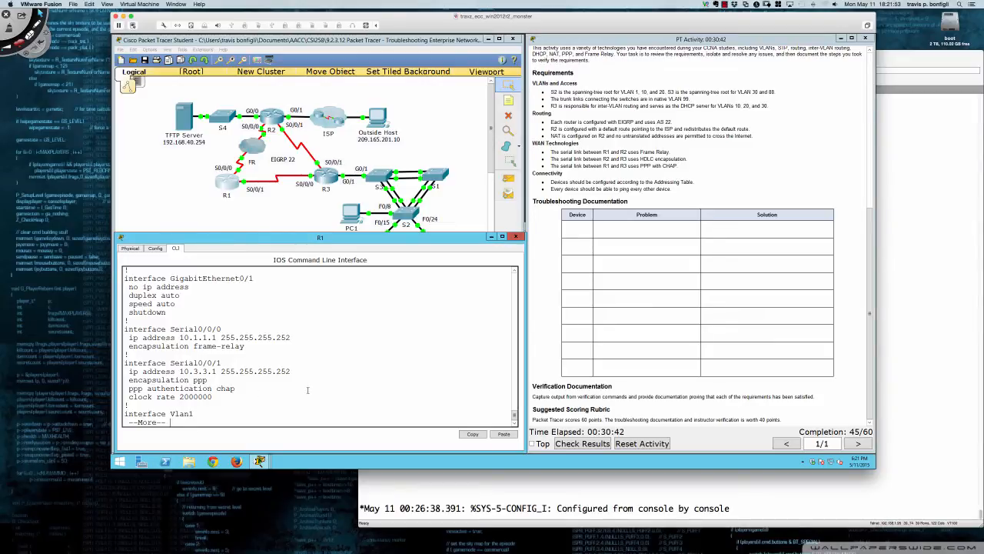
scroll(308, 390, "up", 6)
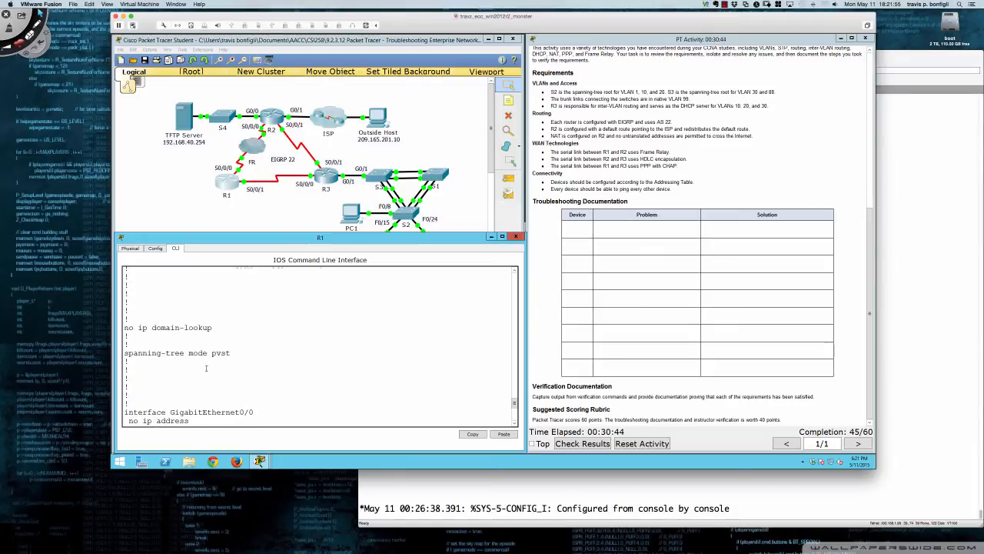
scroll(206, 369, "up", 5)
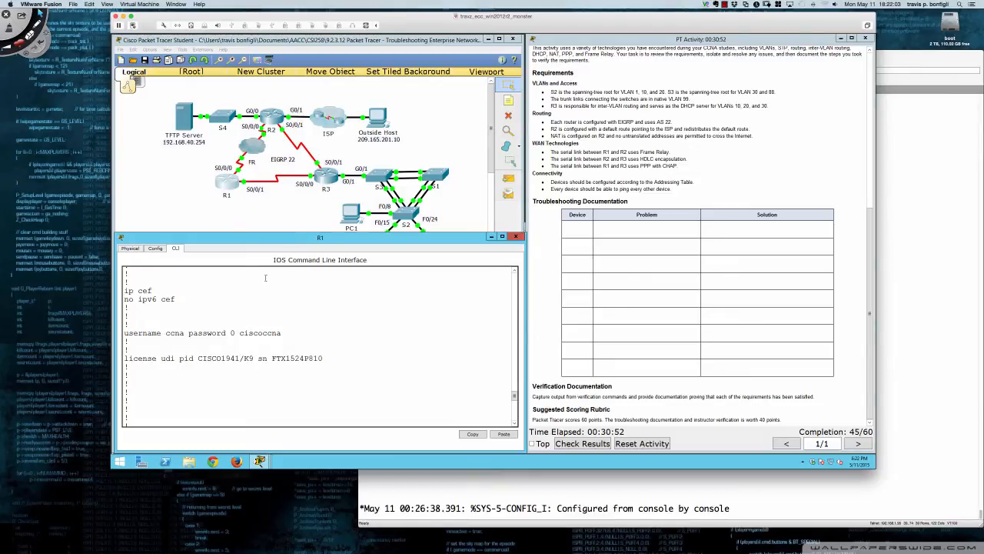
Show R3's running configuration and check the local username entries used for CHAP authentication with R1
left_click(332, 179)
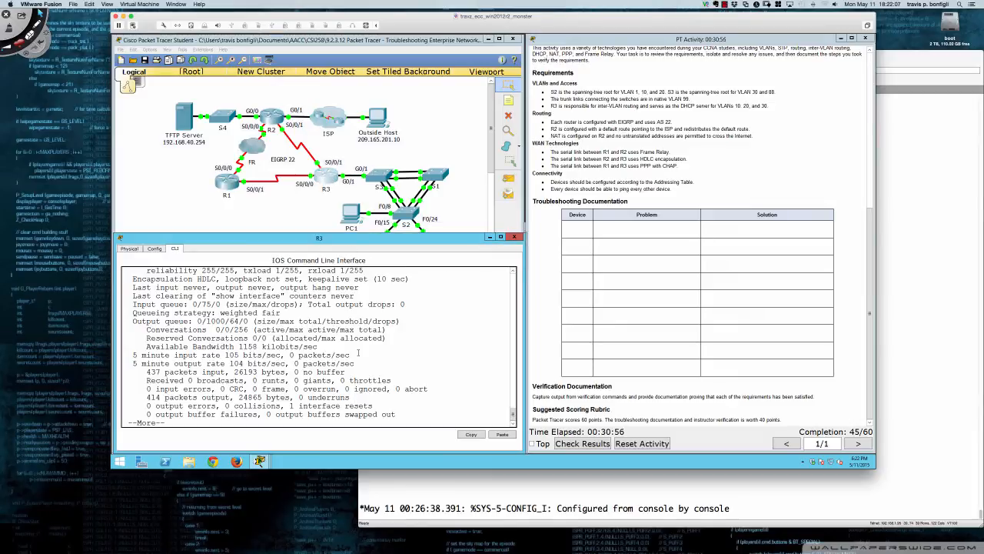
type("q")
type("do sh ru")
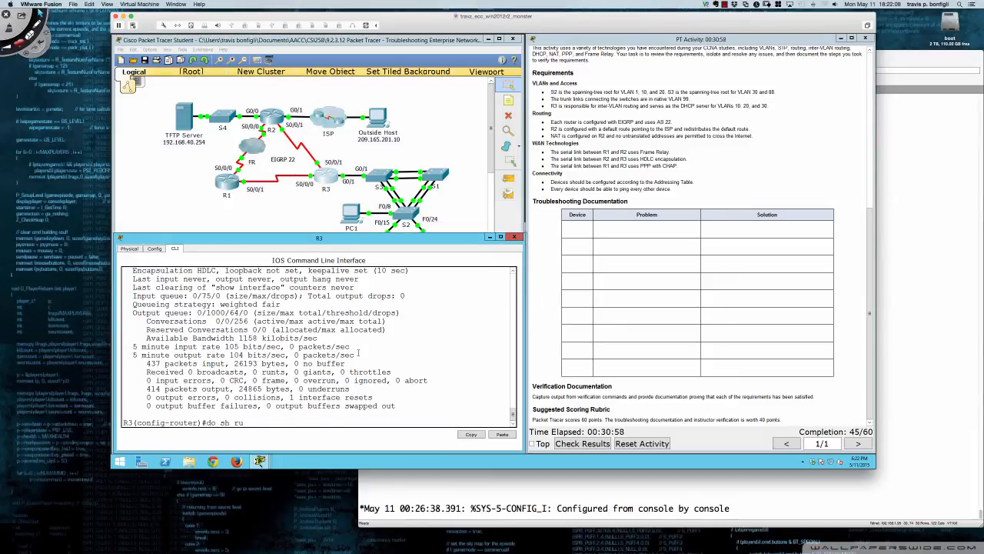
key("Return")
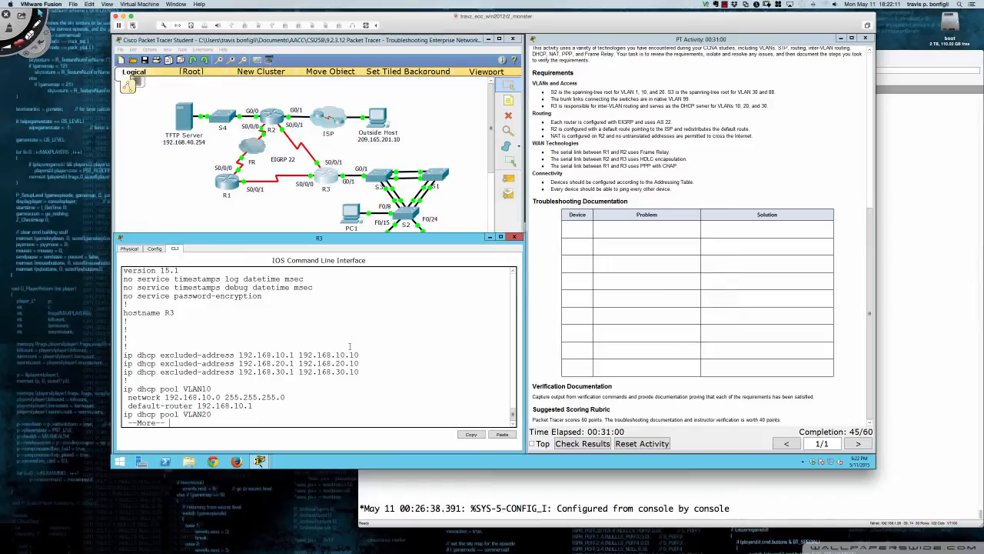
scroll(251, 328, "up", 2)
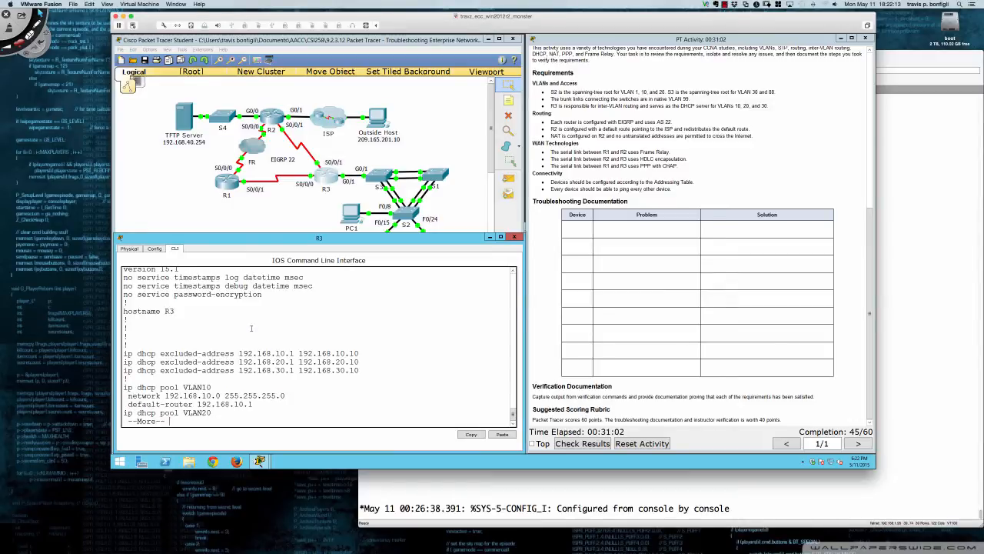
key("space")
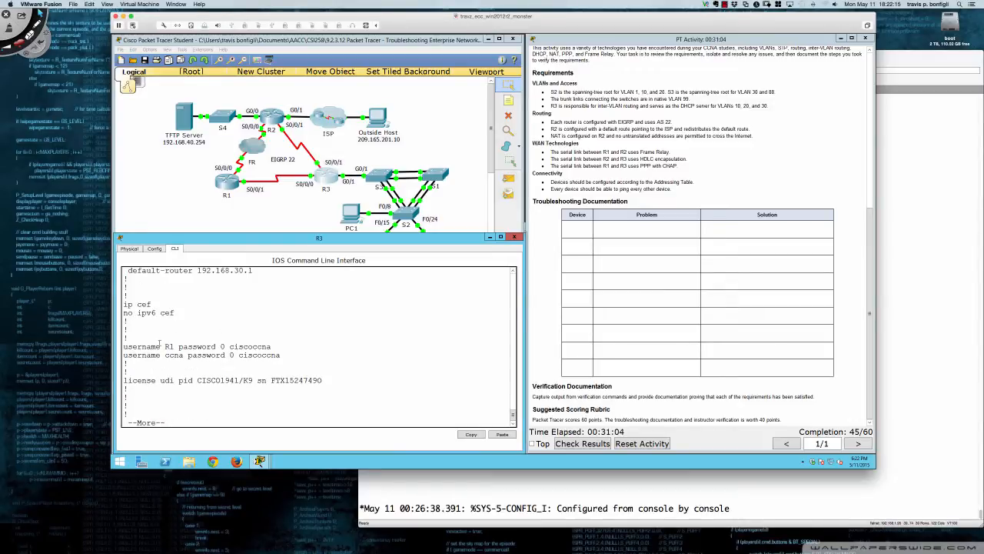
left_click_drag(123, 347, 272, 347)
On R1, leave interface configuration and add a local username R3 with the shared CHAP password
left_click(228, 185)
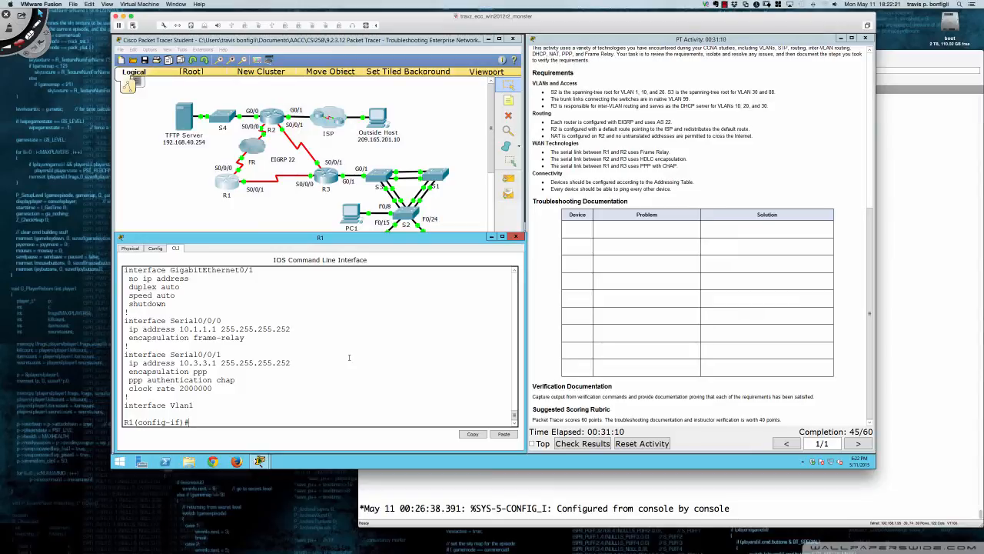
type("exit")
key("Return")
key("Return")
key("Return")
key("Return")
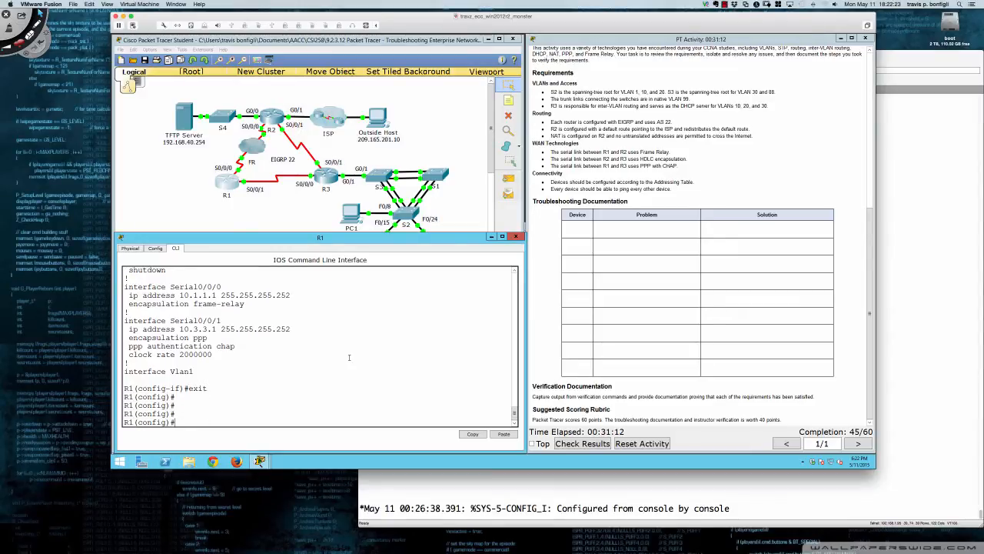
type("user")
key("Tab")
type("R")
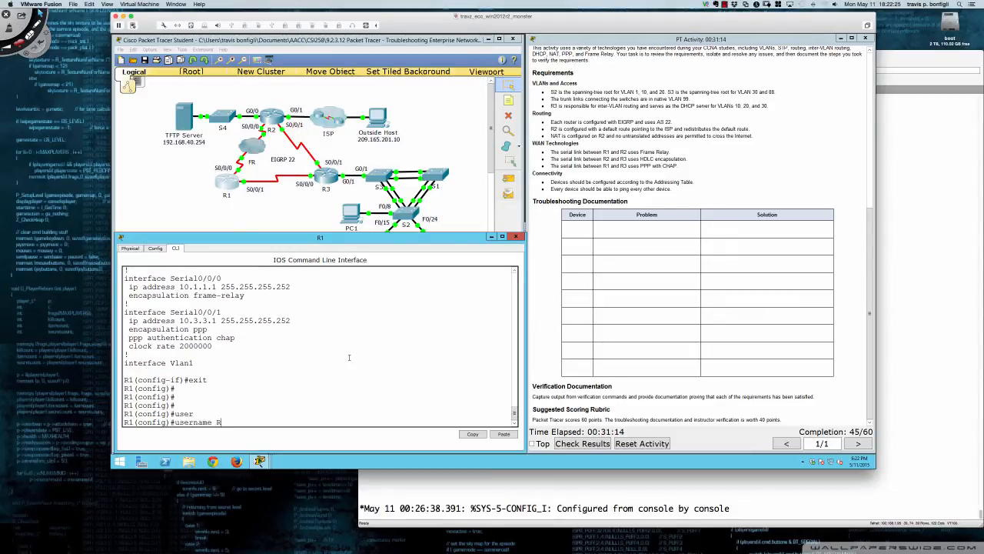
type("3 pas")
key("Tab")
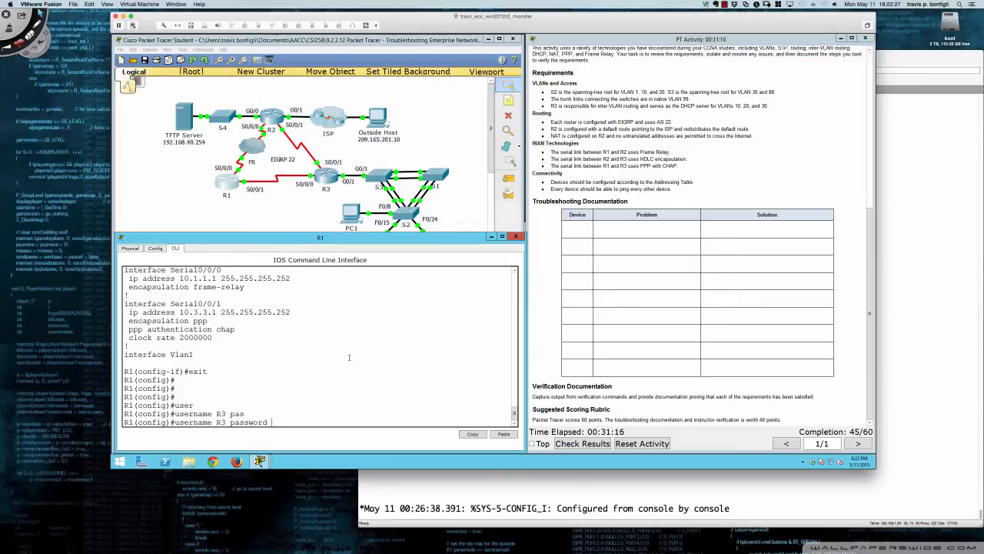
type("ciscoccna")
key("Return")
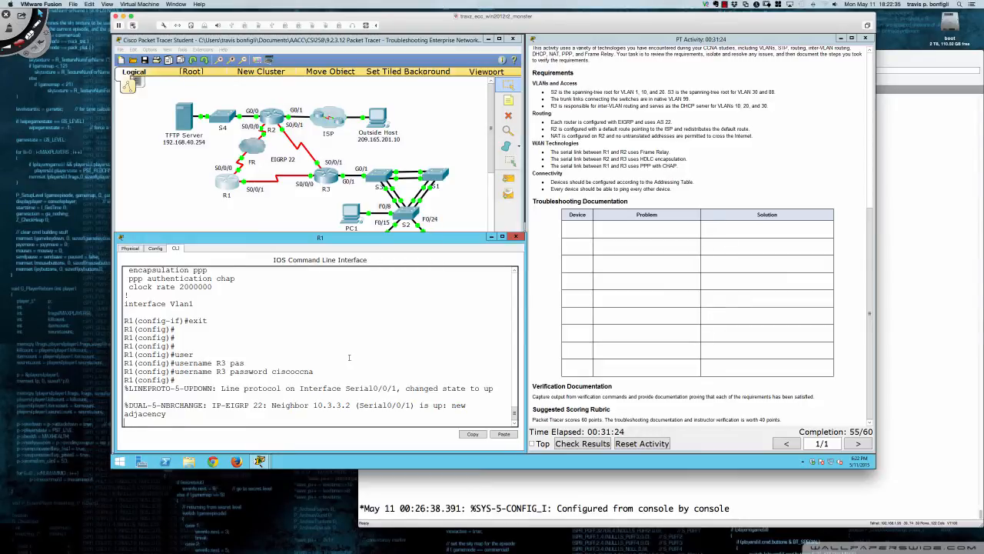
key("Return")
key("Return")
key("Return")
key("Return")
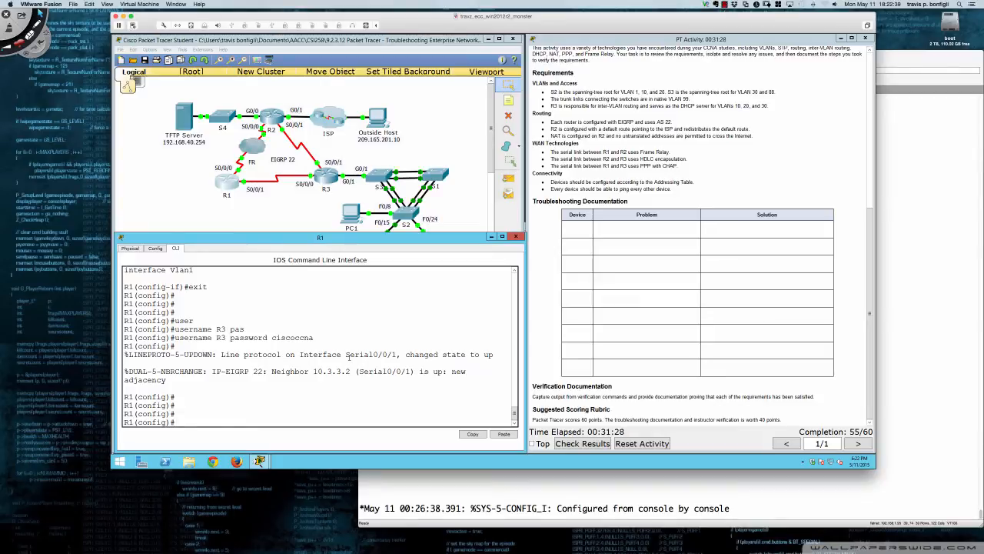
Ping the Outside Host at 209.165.201.10 from R1
key("Return")
key("Return")
key("Return")
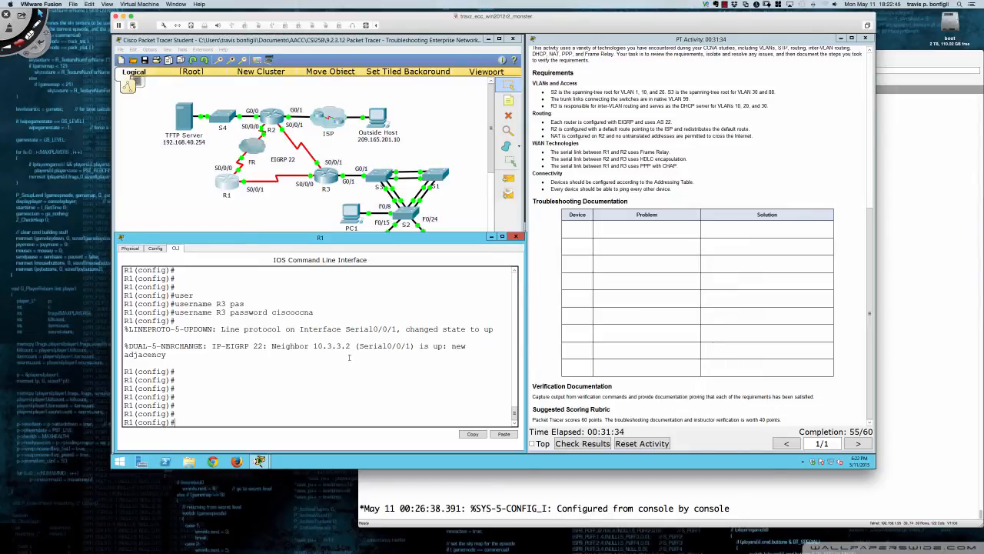
type("do ping 209.165.201.10")
key("Return")
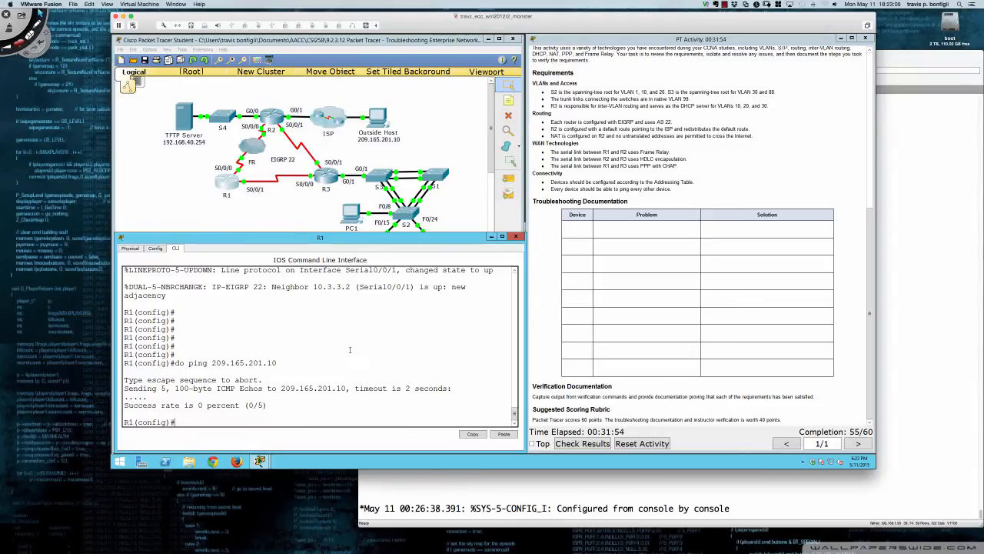
Show R1's running configuration again and review its serial interfaces and EIGRP 22 network statements
type("do sh run")
key("Return")
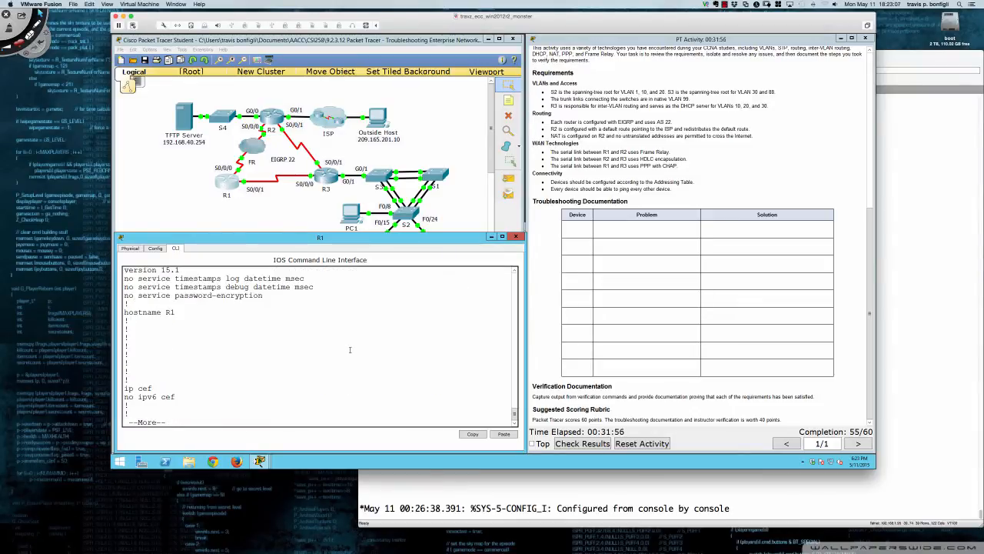
key("space")
key("space")
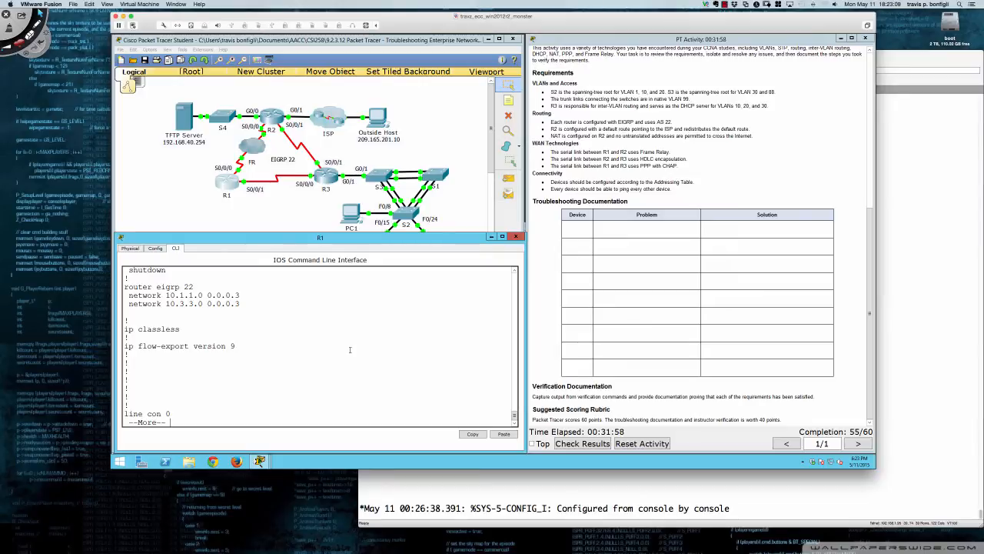
scroll(262, 354, "up", 4)
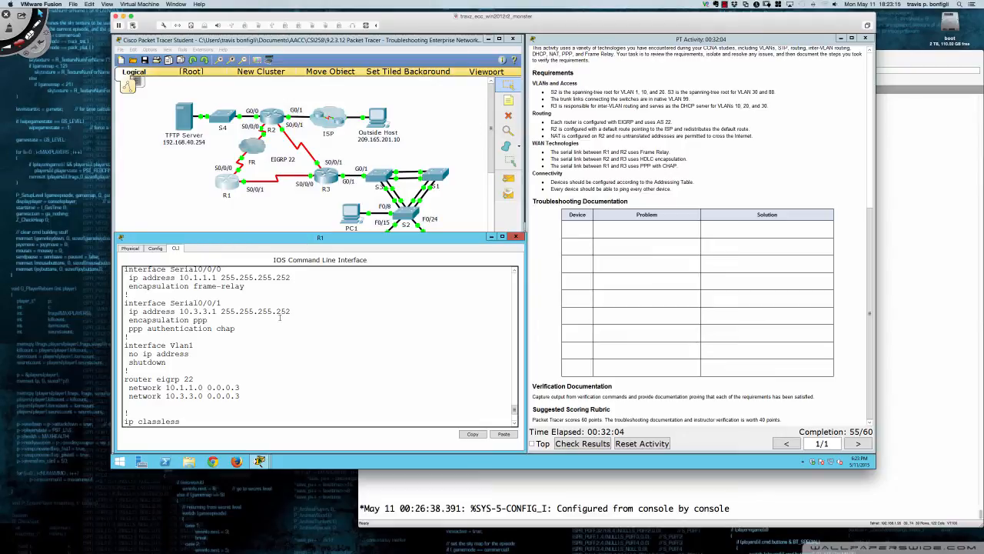
Show R3's running configuration through its interface section and compare the serial interface settings with R1's
left_click(332, 188)
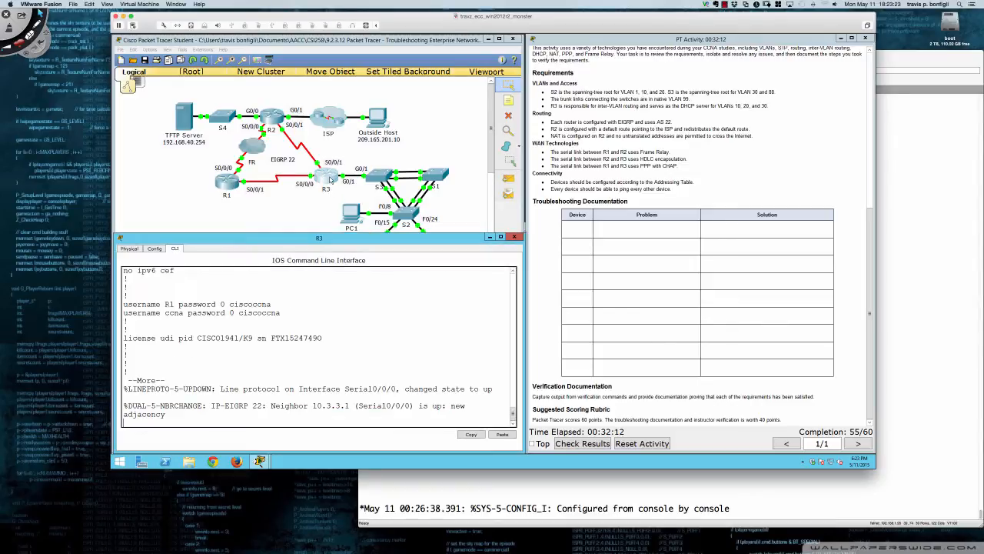
key("Return")
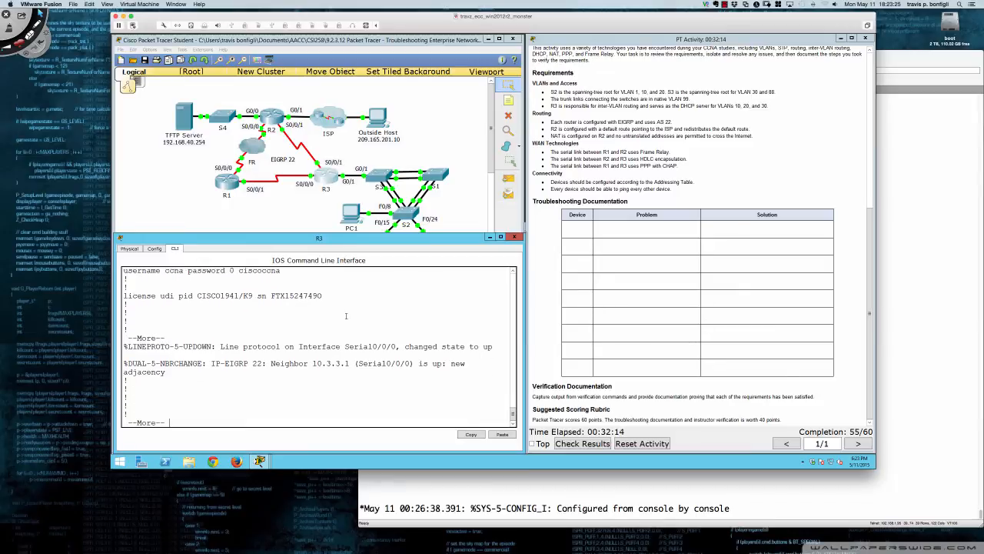
type("do sh run")
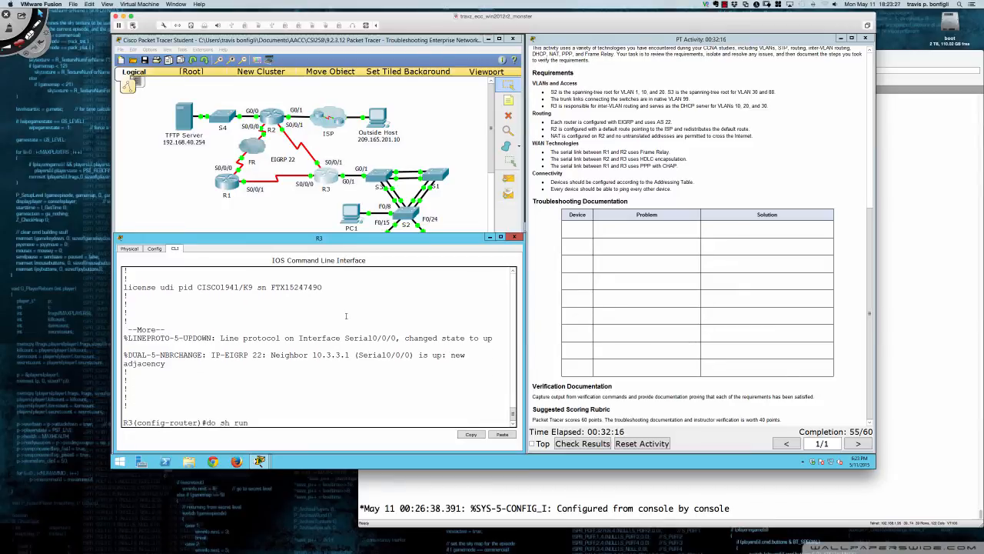
key("Return")
key("Return")
key("Return")
key("Return")
key("Return")
key("Return")
key("Return")
key("Return")
key("Return")
key("Return")
key("Return")
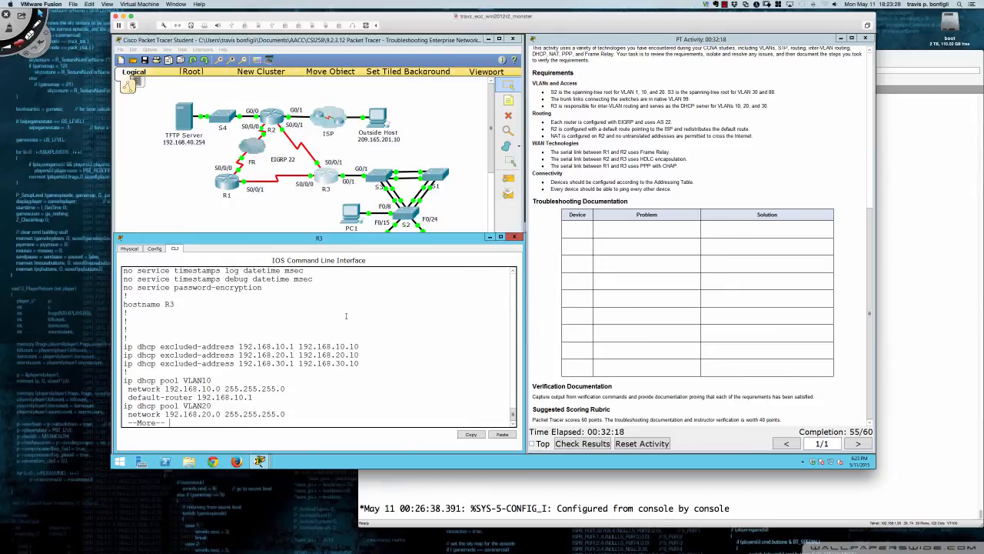
key("Return")
key("Return")
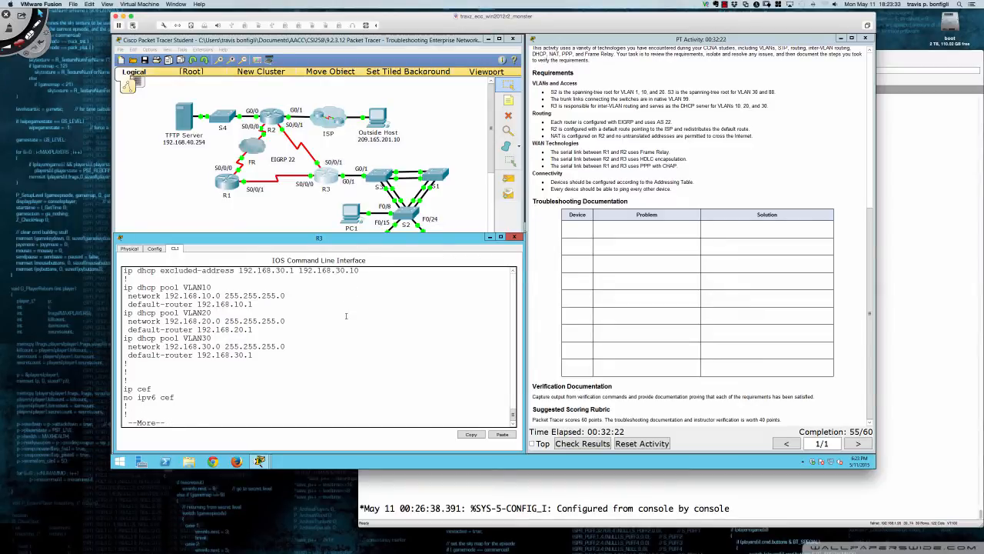
key("Return")
key("Return")
key("Return")
key("Return")
key("Return")
key("Return")
key("Return")
key("Return")
key("Return")
key("Return")
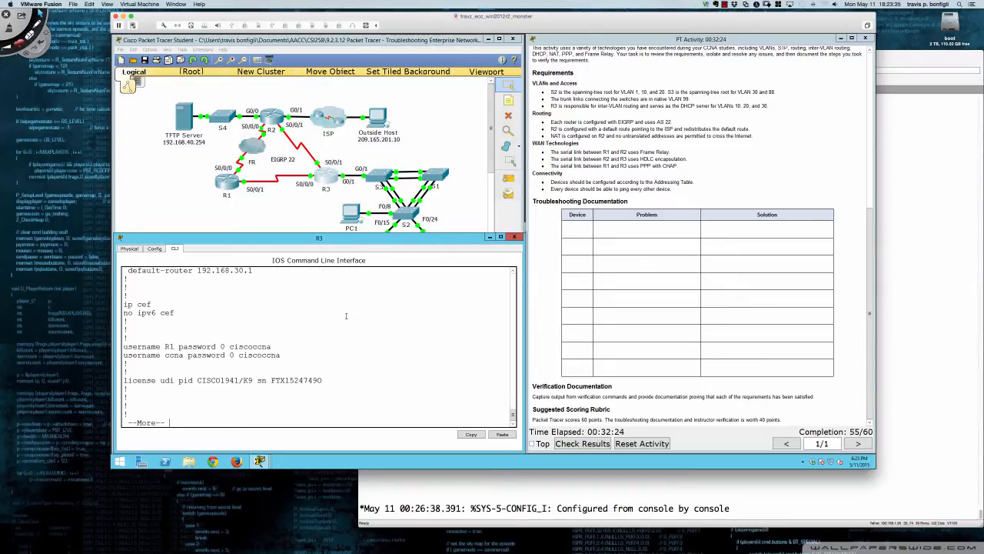
key("Return")
key("Return")
key("Return")
key("Return")
key("Return")
key("Return")
key("Return")
key("Return")
key("Return")
key("Return")
key("Return")
key("Return")
key("Return")
key("Return")
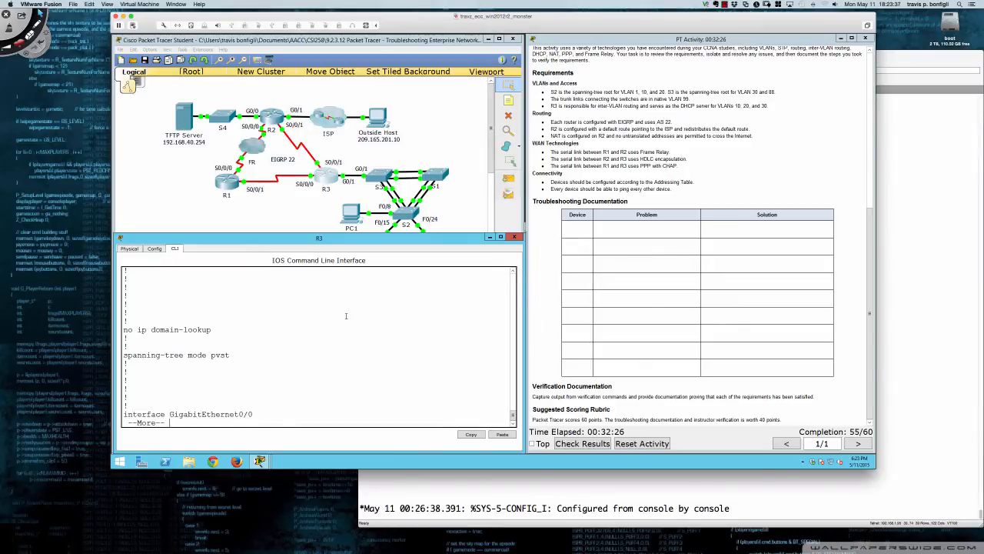
key("Return")
key("Return")
key("Return")
key("Return")
key("Return")
key("Return")
key("Return")
key("Return")
key("Return")
key("Return")
key("Return")
key("Return")
key("Return")
key("Return")
key("Return")
key("Return")
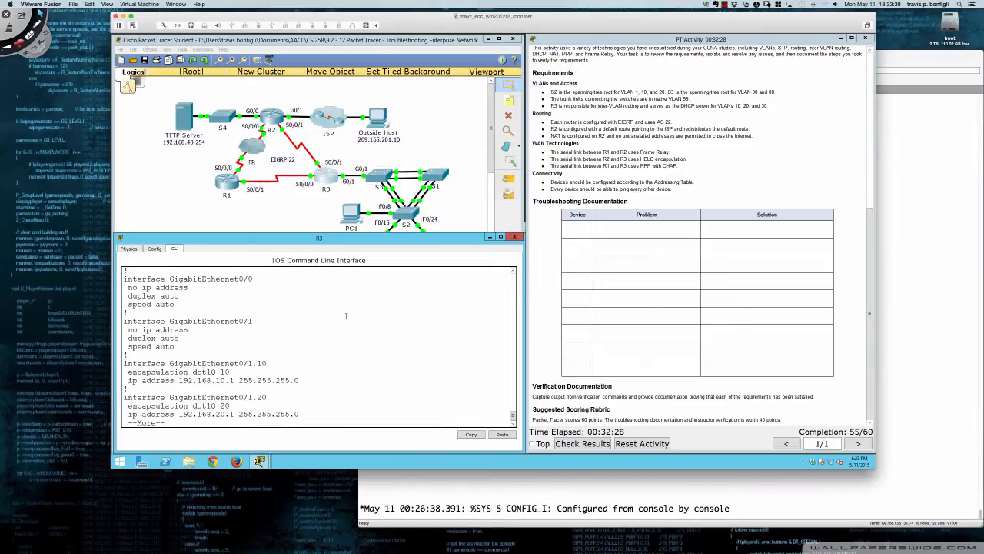
key("Return")
key("Return")
key("Return")
key("Return")
key("Return")
key("Return")
key("Return")
key("Return")
key("Return")
key("Return")
key("Return")
key("Return")
key("Return")
key("Return")
key("Return")
key("Return")
key("Return")
key("Return")
key("Return")
key("Return")
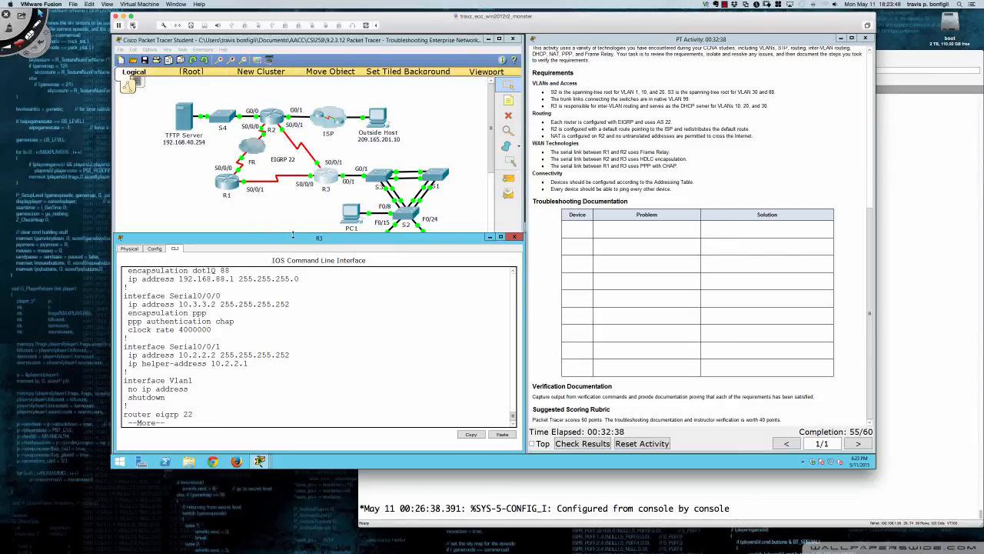
left_click(228, 183)
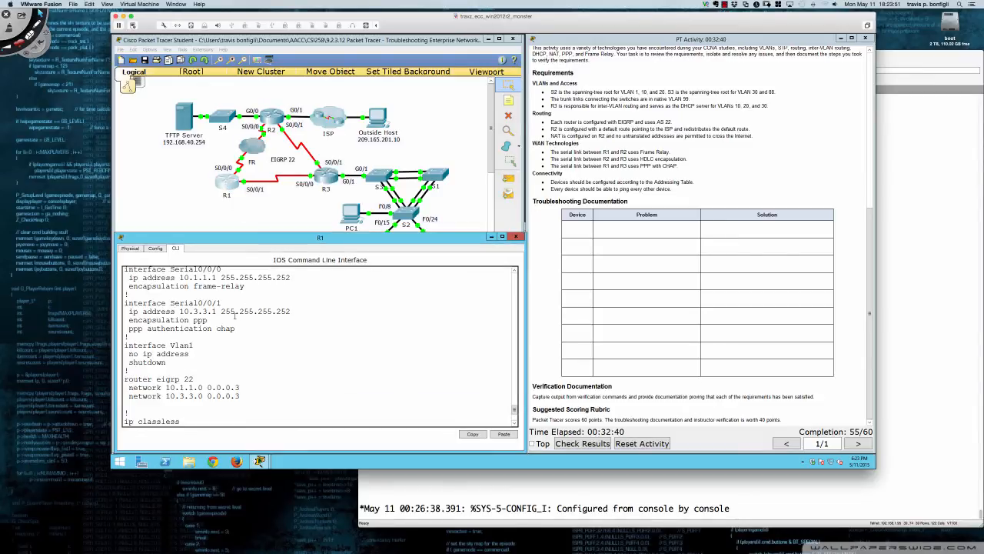
Show the full EIGRP topology table on R3 and check its routes
left_click(325, 190)
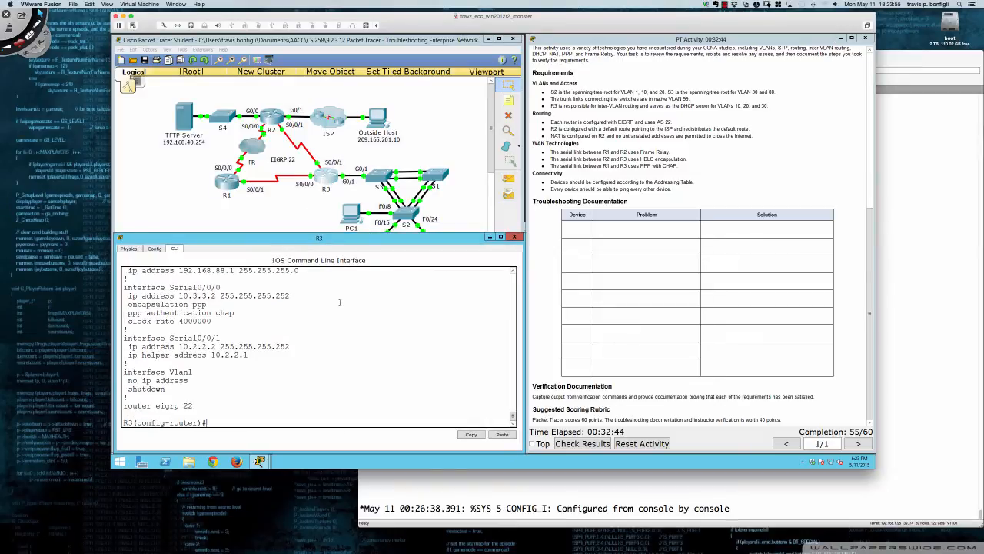
type("do sh ip eigrp top")
key("Return")
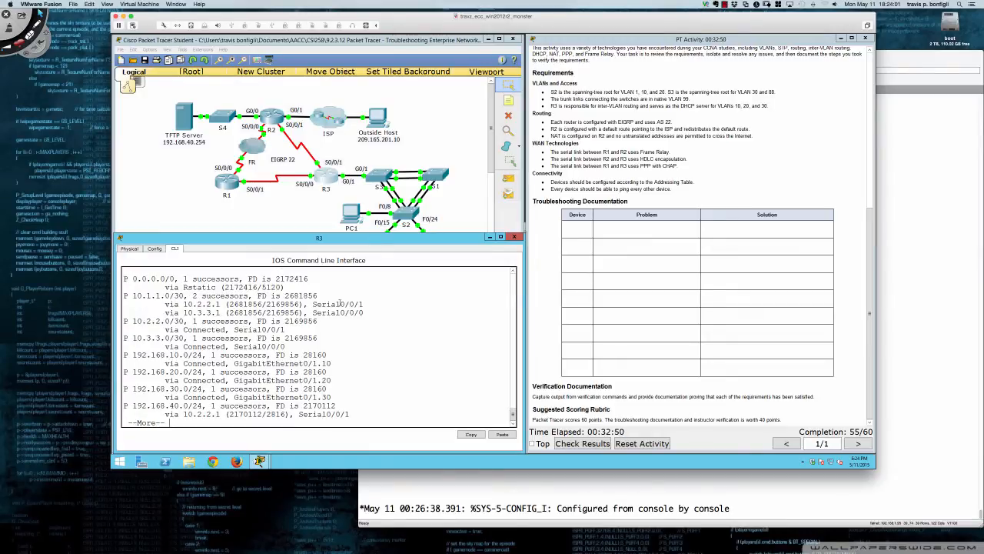
key("space")
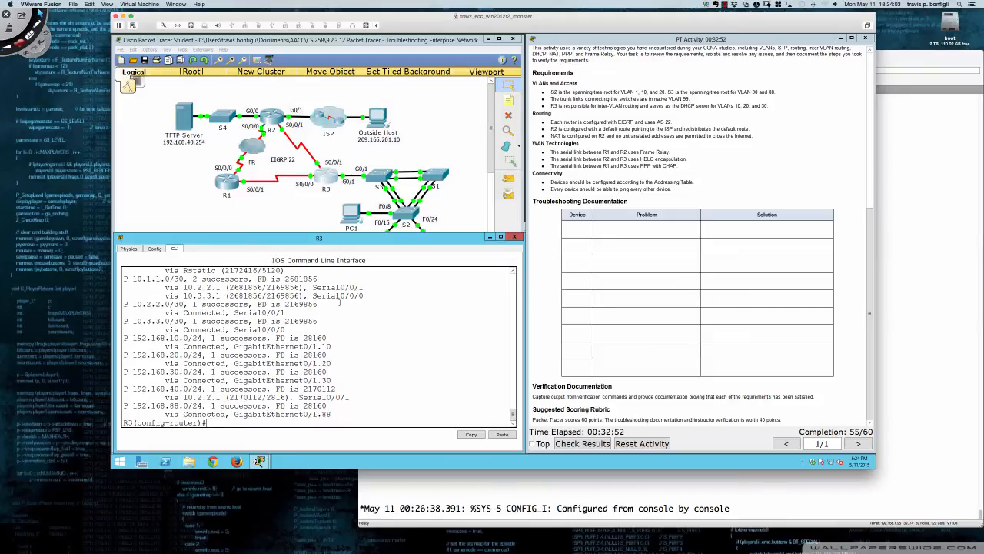
Show the EIGRP neighbors on R3
type("do sh ip eig neigh")
key("Return")
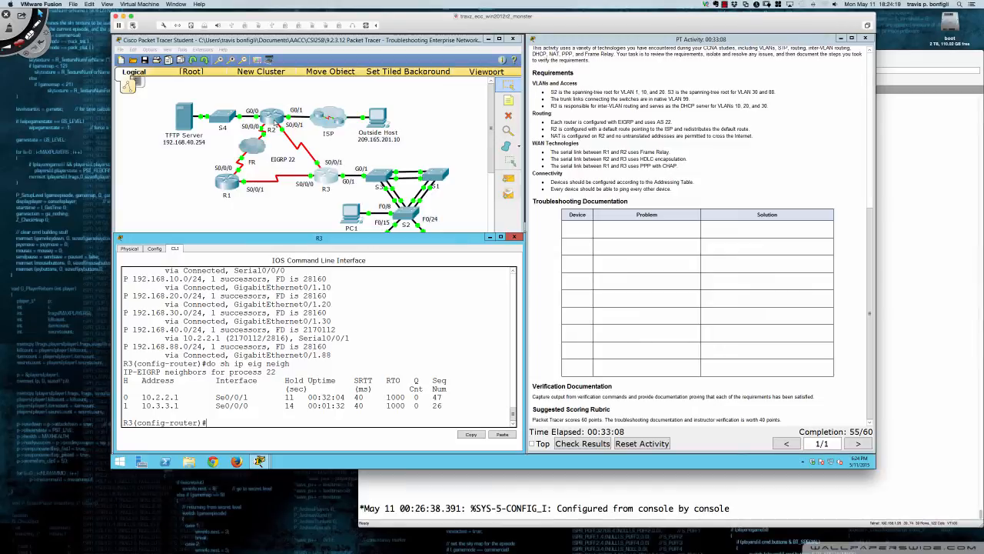
Show R2's running configuration and review its EIGRP 22, NAT and default route settings
left_click(275, 119)
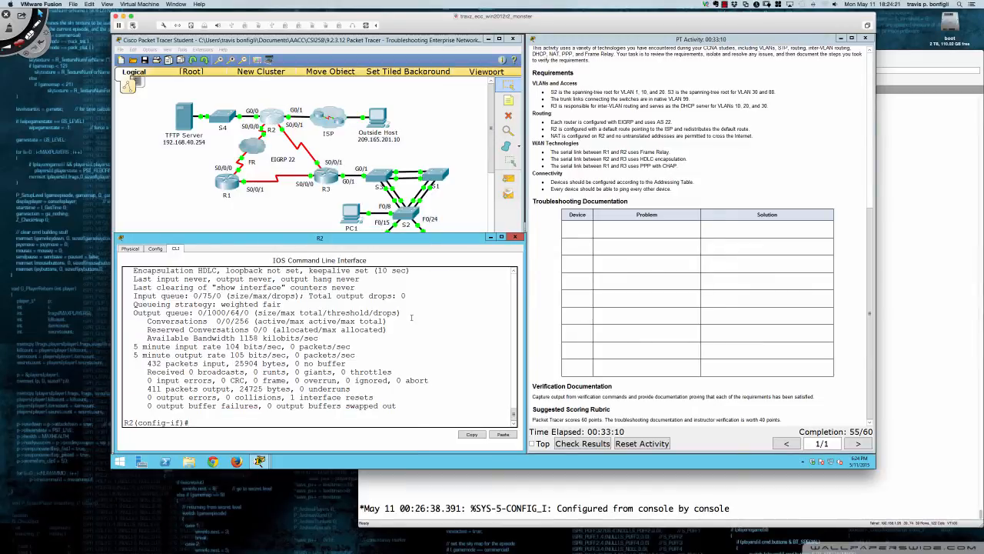
key("Return")
key("Return")
key("Return")
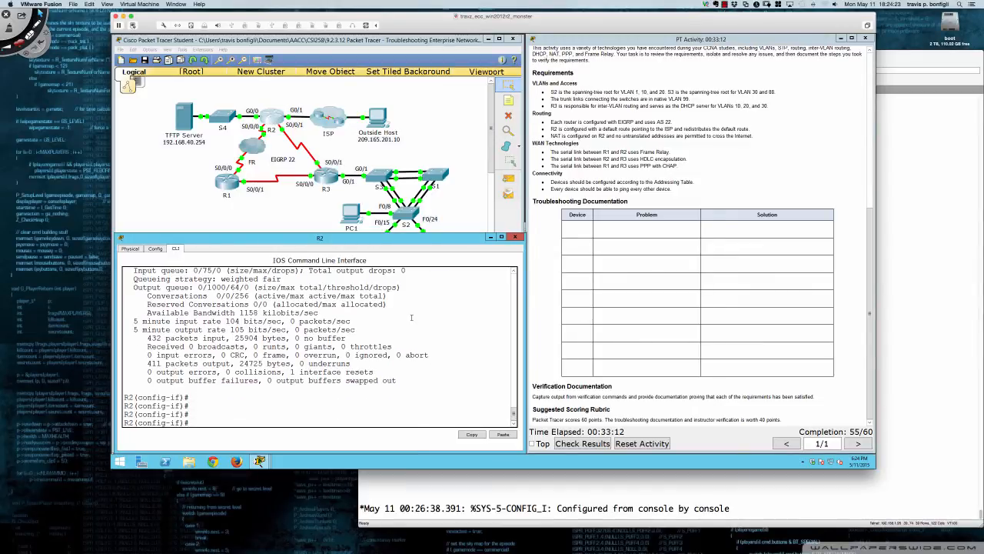
type("do sh run")
key("Return")
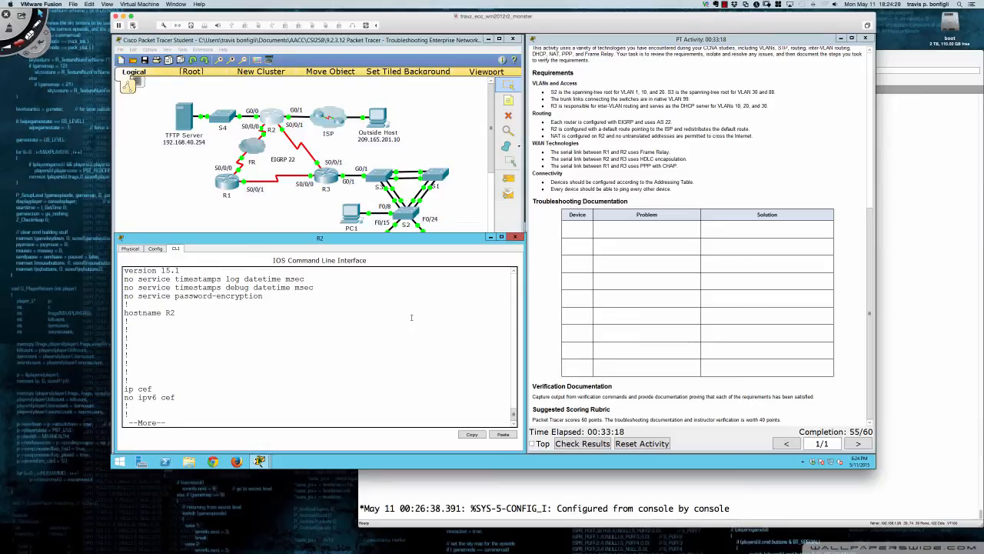
key("space")
key("space")
key("space")
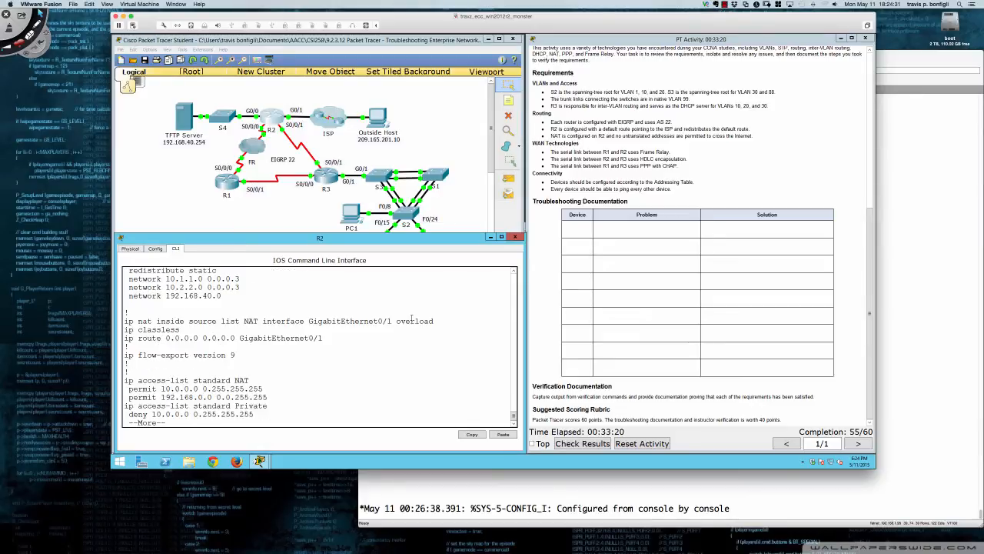
scroll(338, 326, "up", 2)
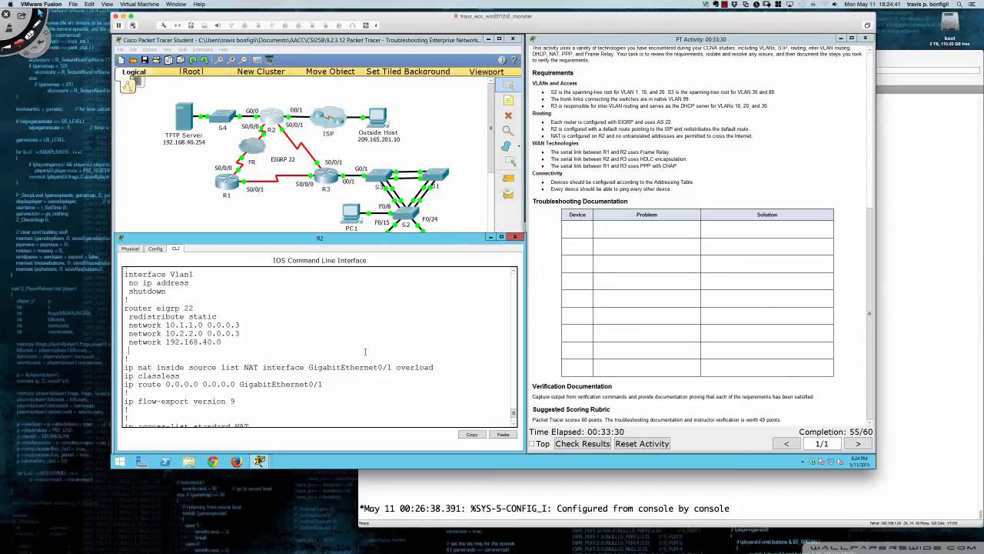
Make GigabitEthernet0/0 a passive interface under EIGRP 22 on R2
scroll(366, 351, "down", 2)
type("route r")
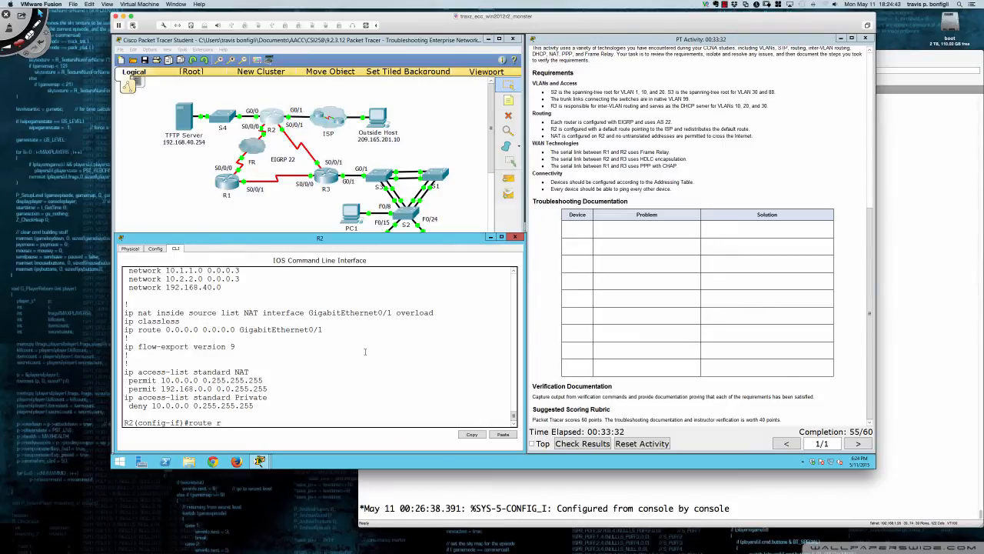
type("eigrp 22")
key("Return")
type("pas")
key("Tab")
type("gi")
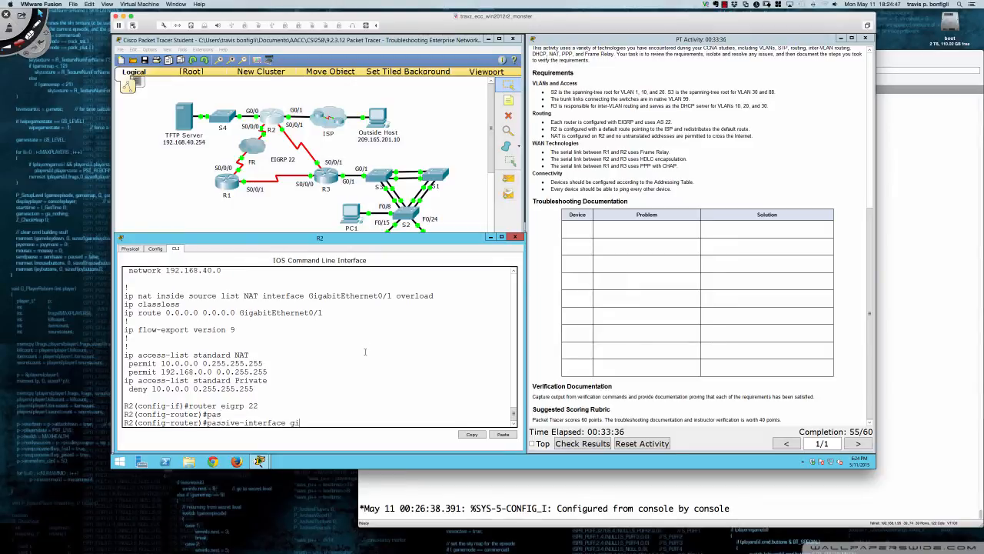
type("0/0")
key("Return")
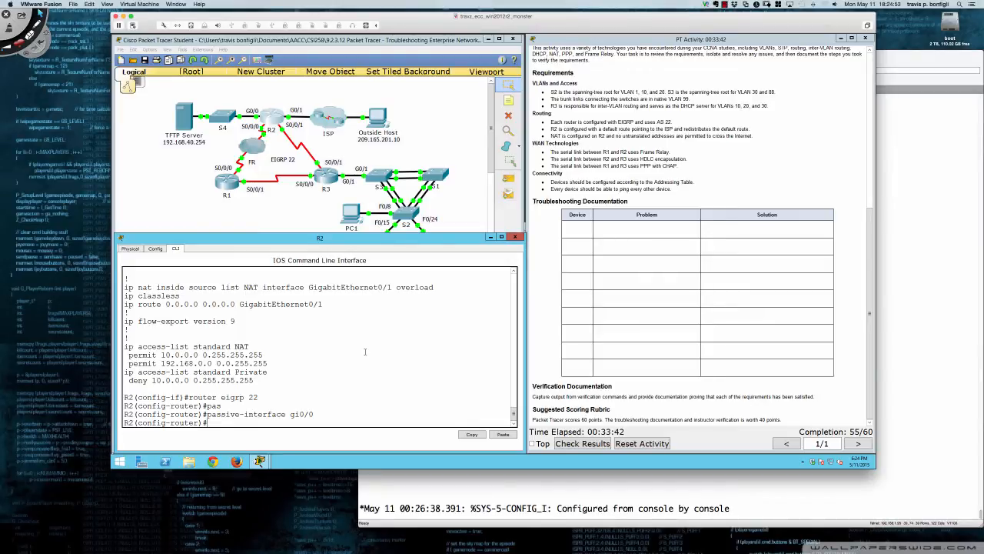
key("Return")
key("Return")
key("Return")
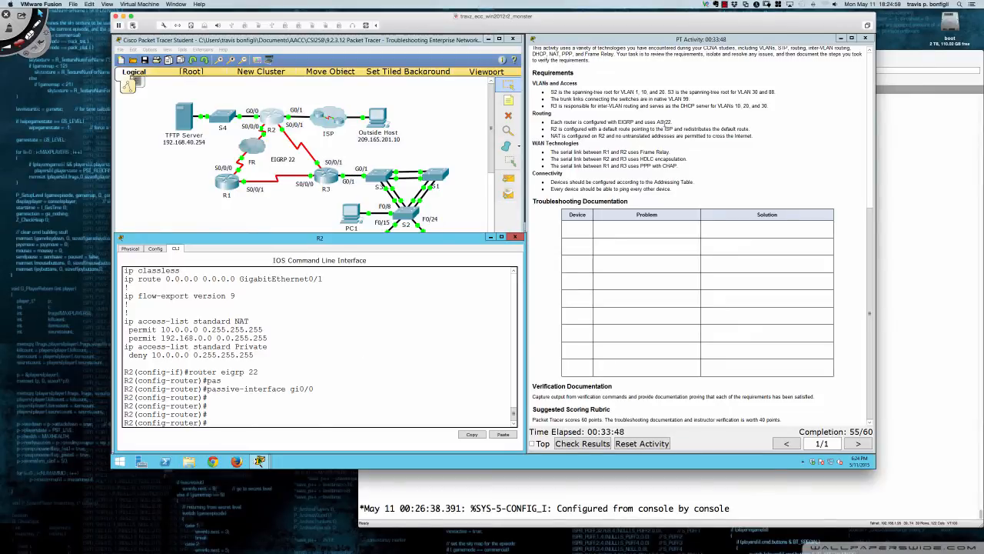
Highlight the requirement on EIGRP and AS 22 in the activity instructions, and return to R2's console
left_click_drag(674, 121, 552, 126)
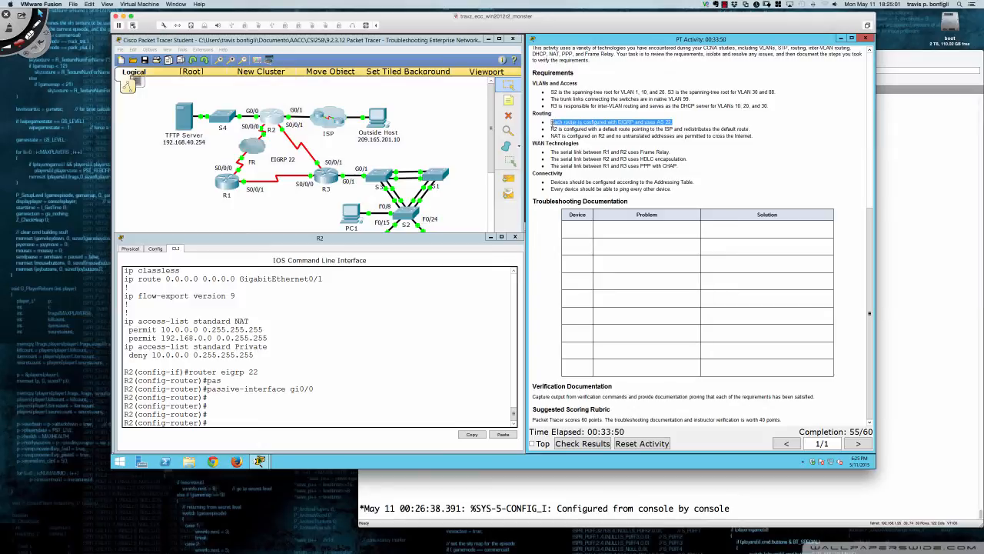
left_click(496, 279)
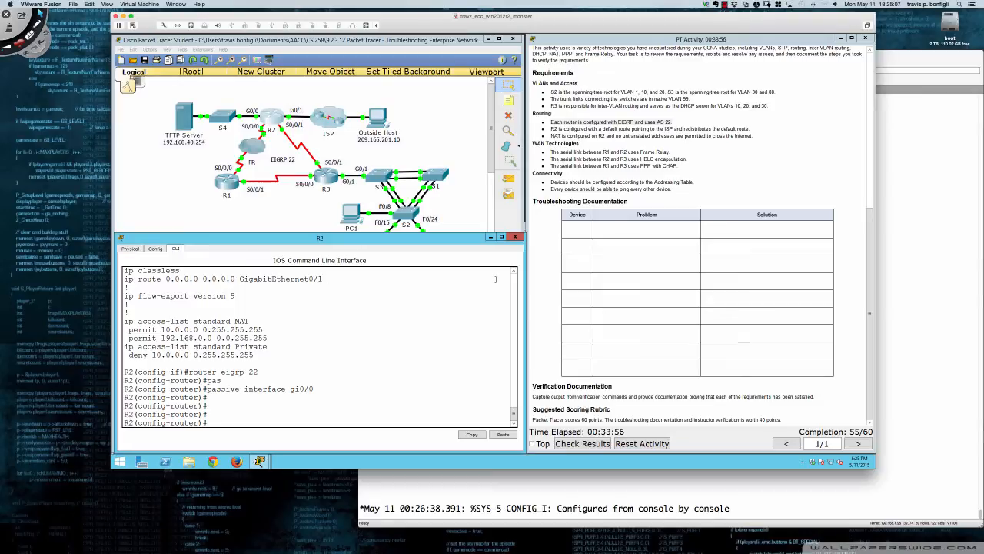
key("Return")
key("Return")
key("Return")
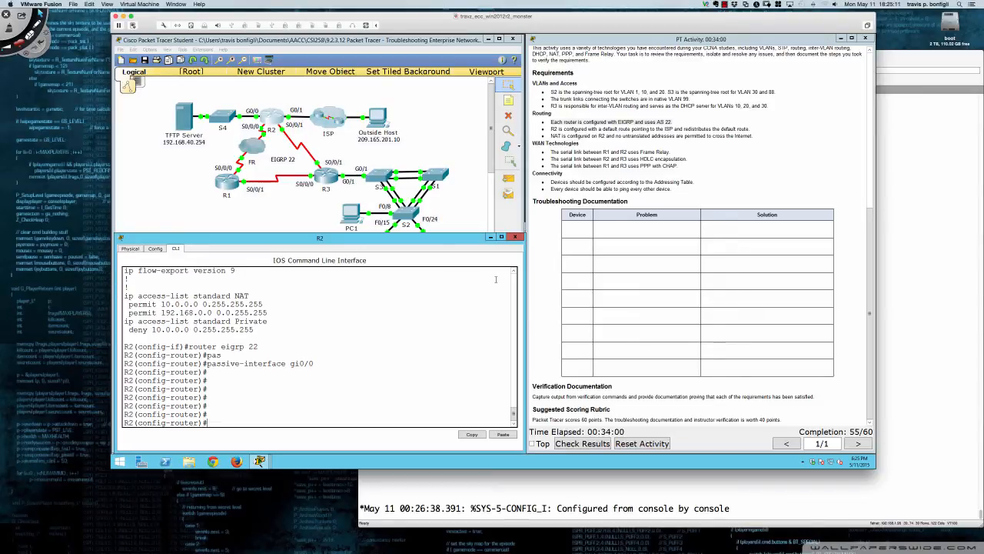
Show R2's running configuration again and review its GigabitEthernet and serial interface addressing, encapsulation and NAT settings
type("do sh ru")
key("Return")
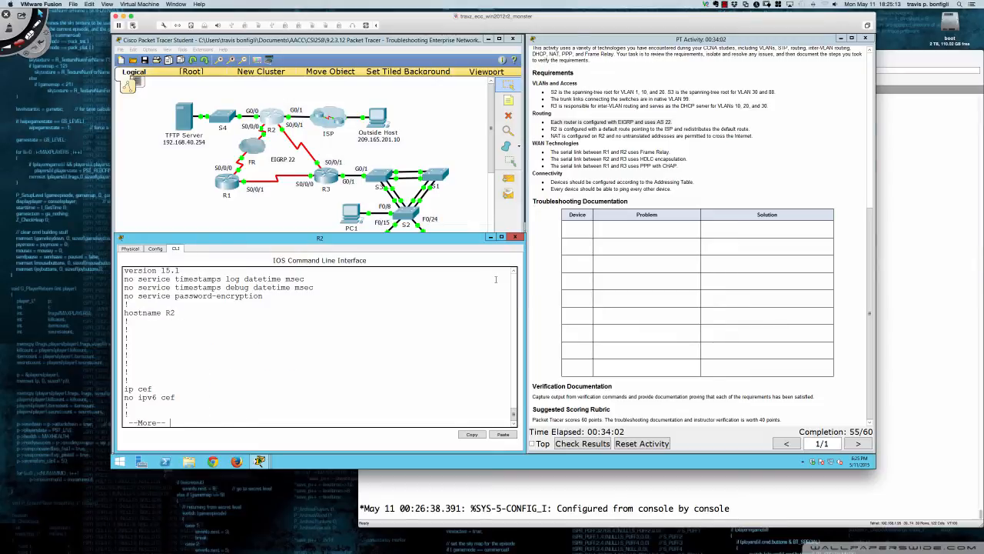
key("Return")
key("Return")
key("Return")
key("Return")
key("Return")
key("Return")
key("Return")
key("Return")
key("Return")
key("Return")
key("Return")
key("Return")
key("Return")
key("Return")
key("Return")
key("Return")
key("Return")
key("Return")
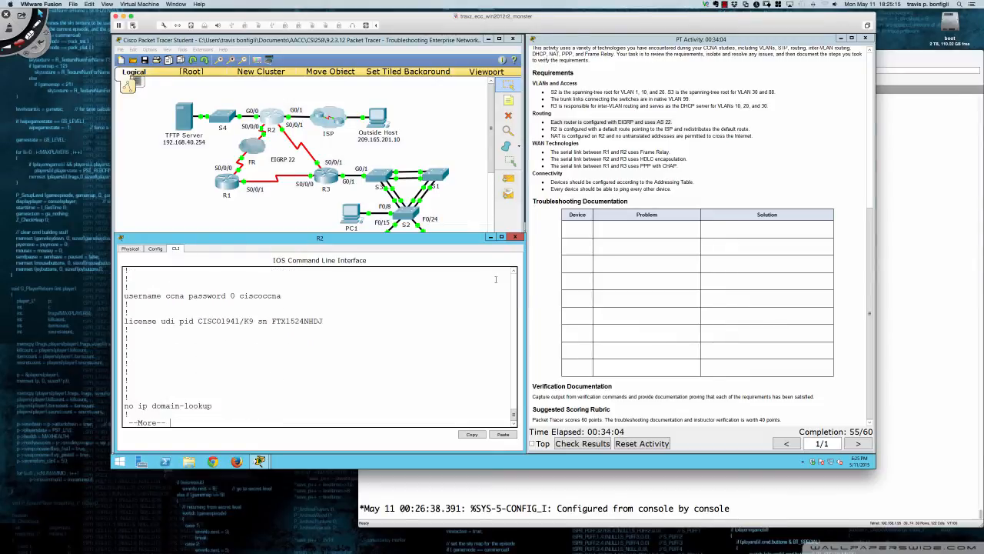
key("Return")
key("Return")
key("Return")
key("Return")
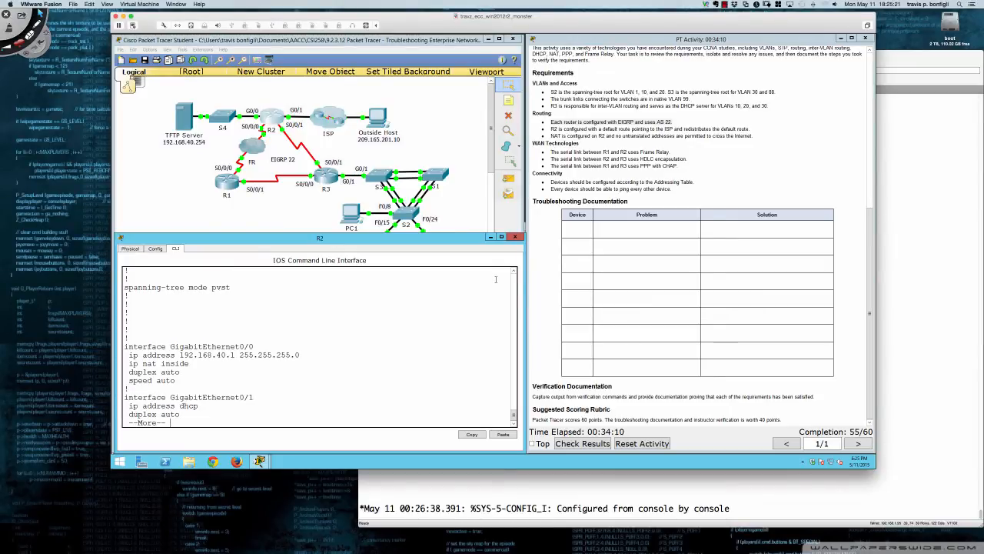
key("Return")
key("Return")
key("Return")
key("Return")
key("Return")
key("Return")
key("Return")
key("Return")
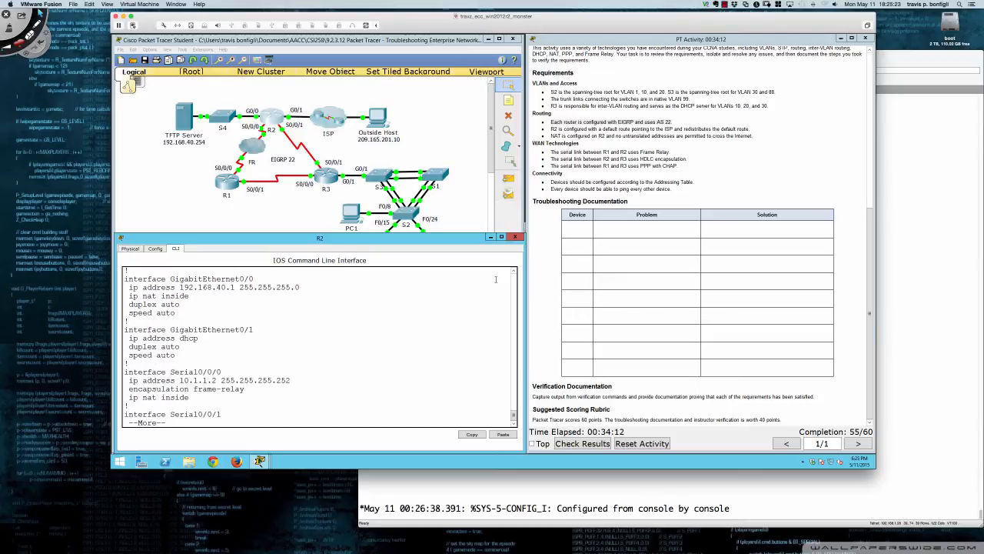
key("Return")
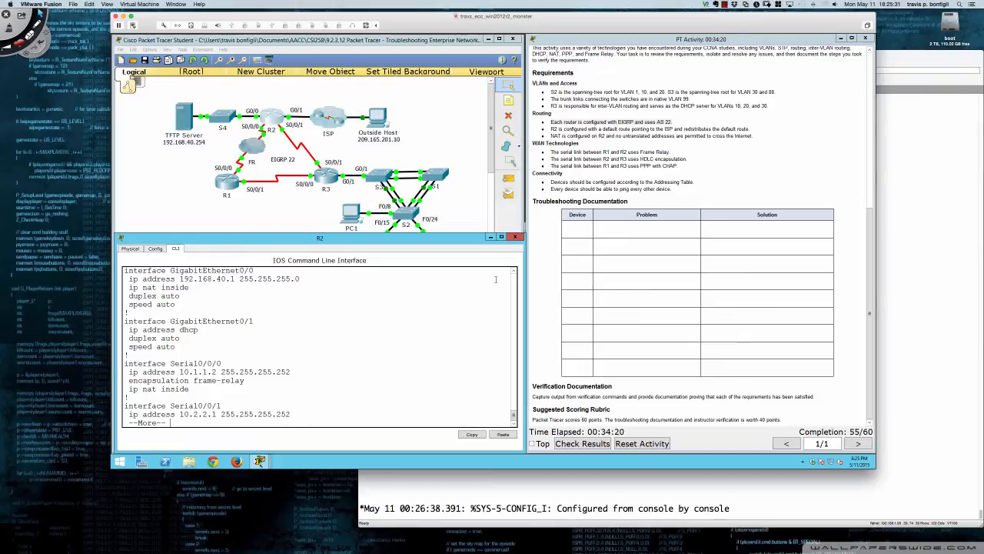
key("Return")
key("Return")
key("Return")
key("Return")
key("Return")
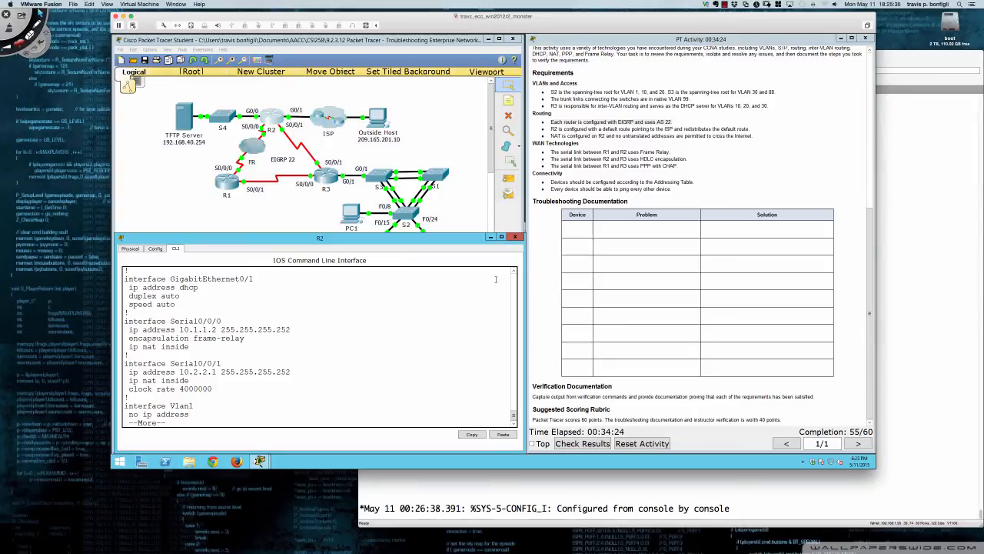
Continue through R2's running configuration to its end, checking the EIGRP 22, NAT, default route and standard access list entries
key("Return")
key("Return")
key("Return")
key("Return")
key("Return")
key("Return")
key("Return")
key("Return")
key("Return")
key("Return")
key("Return")
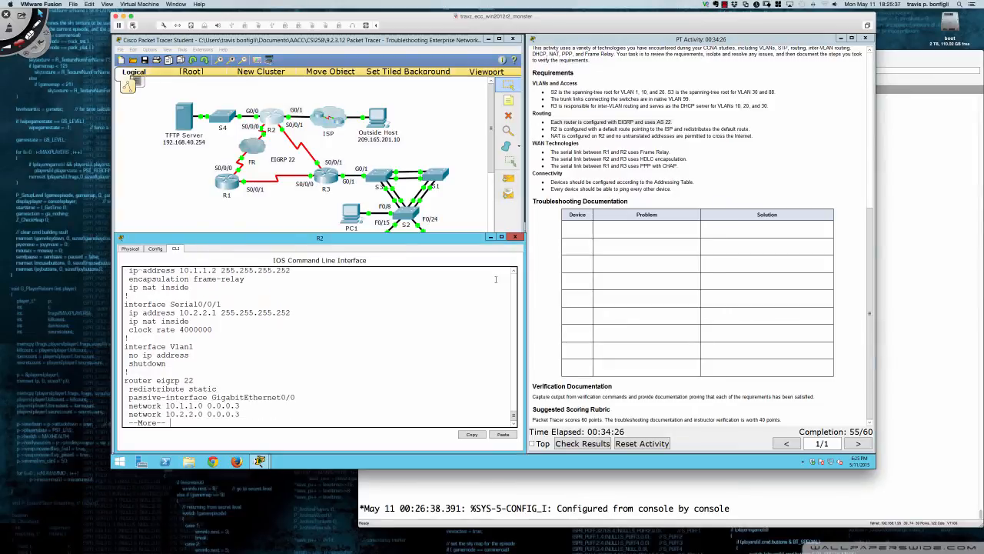
key("Return")
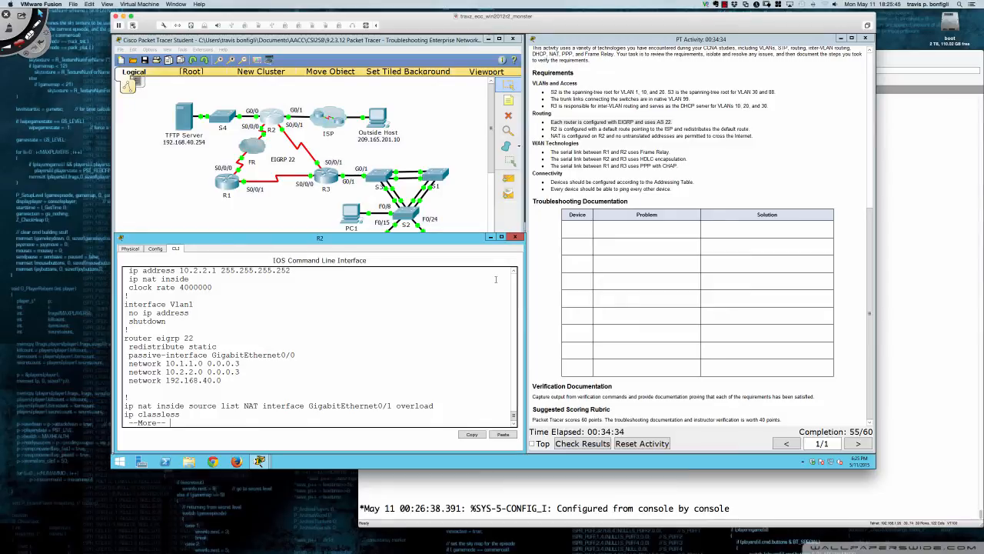
key("Return")
key("Return")
key("Return")
key("Return")
key("Return")
key("Return")
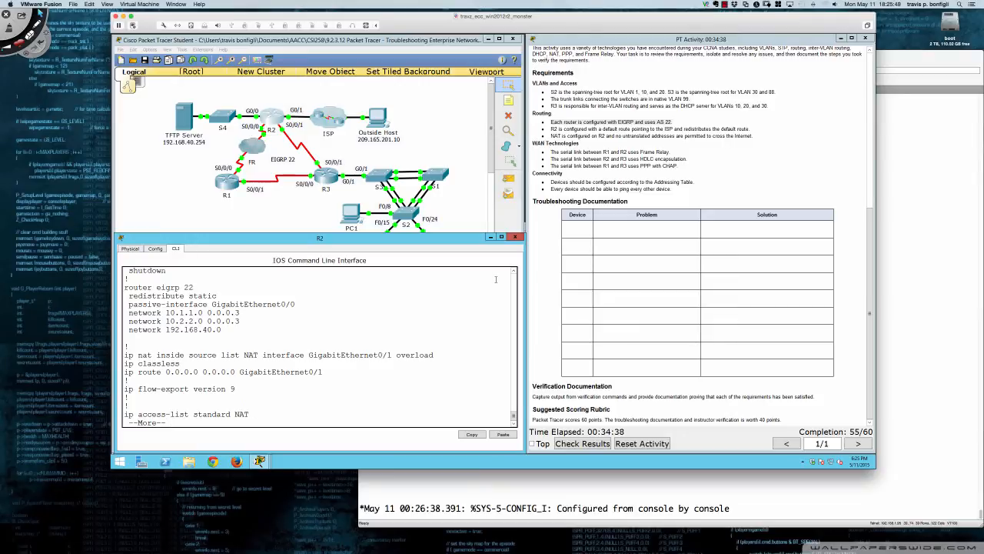
key("Return")
key("Return")
key("Return")
key("Return")
key("Return")
key("Return")
key("Return")
key("Return")
key("Return")
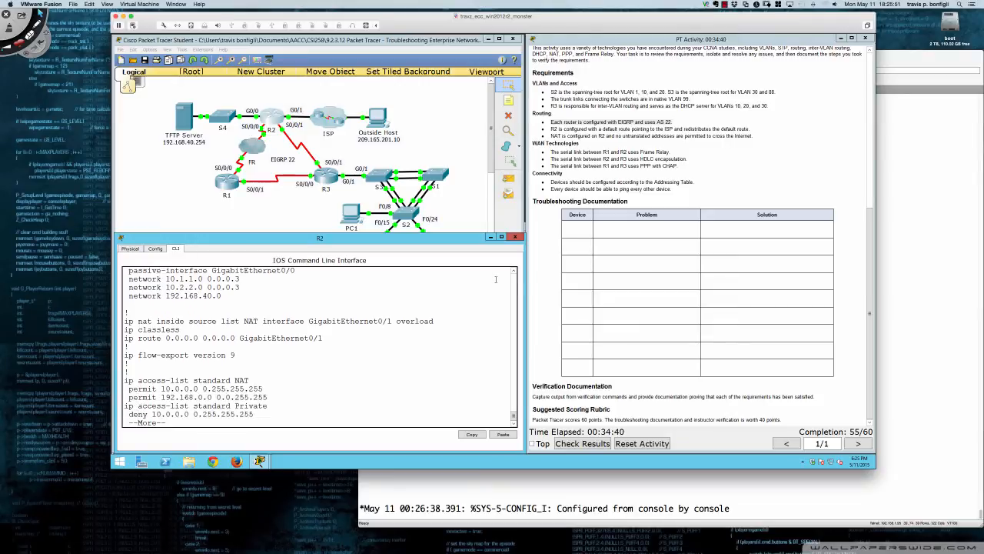
key("Return")
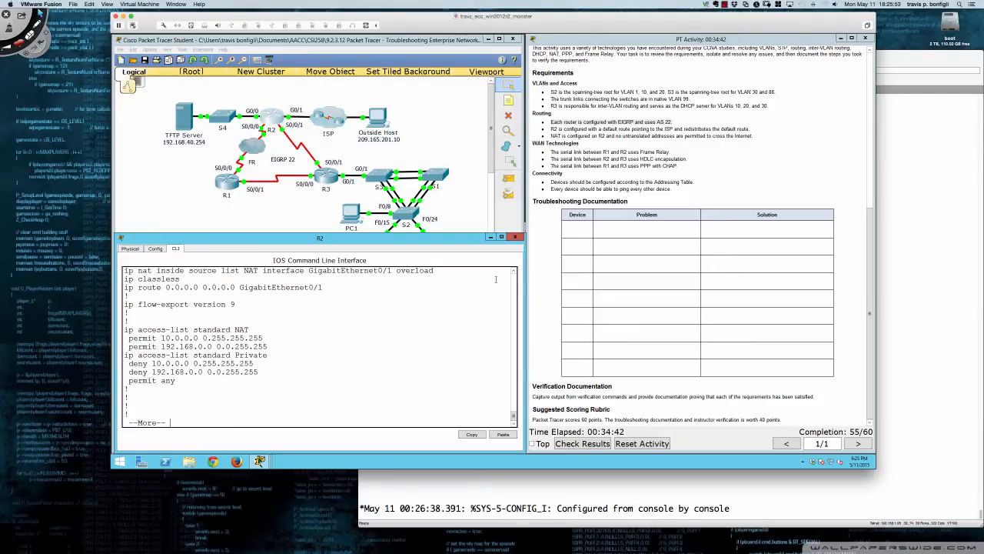
key("Return")
key("Return")
key("Return")
key("Return")
key("Return")
key("Return")
key("Return")
key("Return")
key("Return")
key("Return")
key("Return")
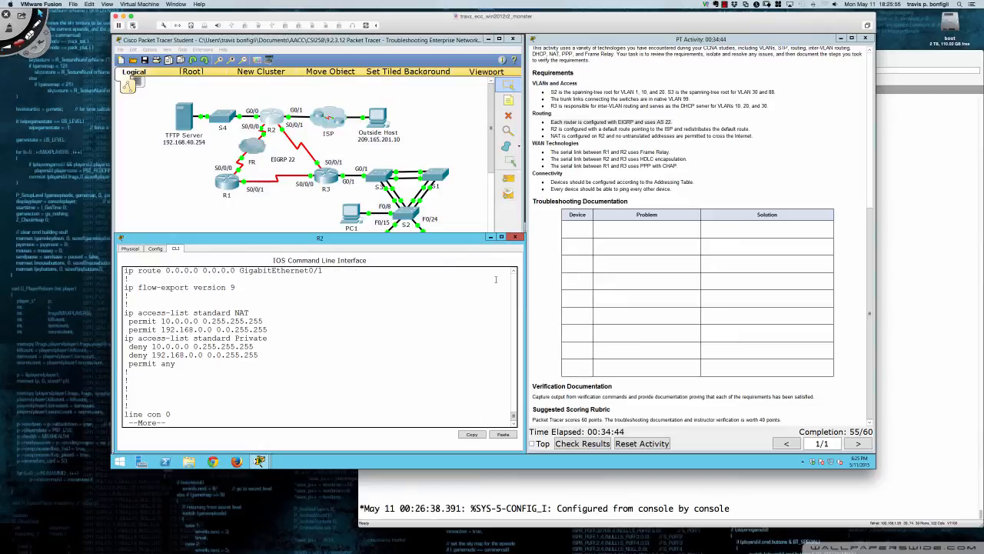
Leave configuration mode on R2 and save the running configuration to memory
key("Return")
key("Return")
key("Return")
key("Return")
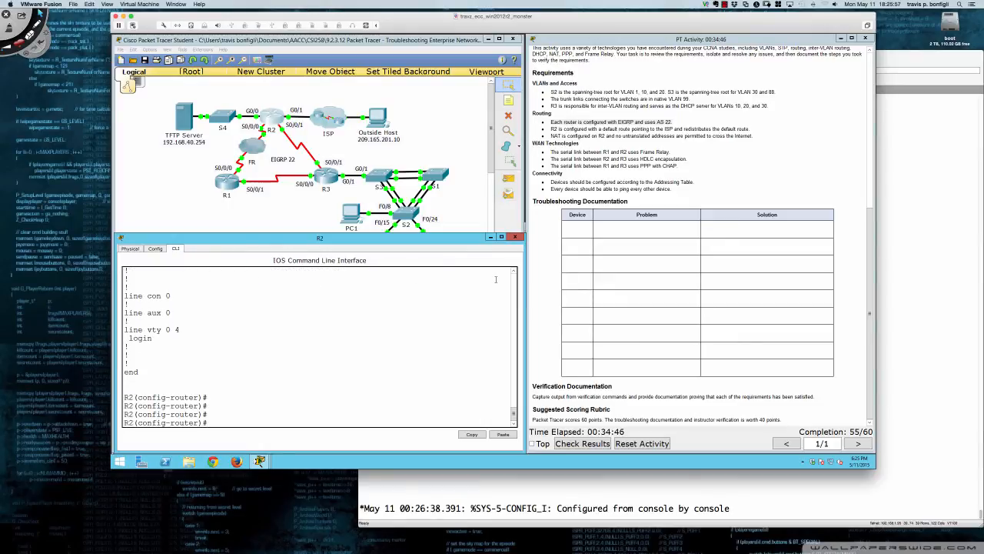
type("end")
key("Return")
key("Return")
key("Return")
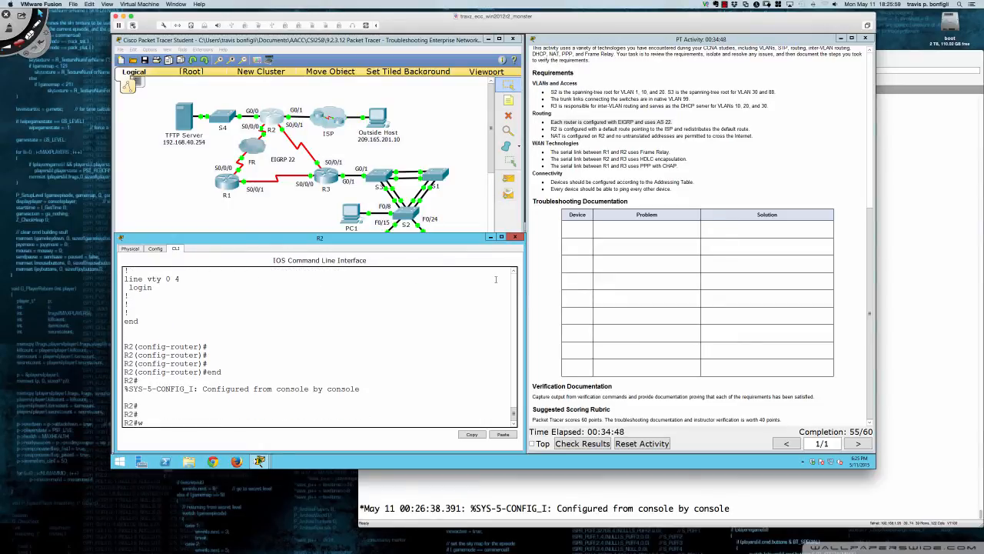
type("wri mem")
key("Return")
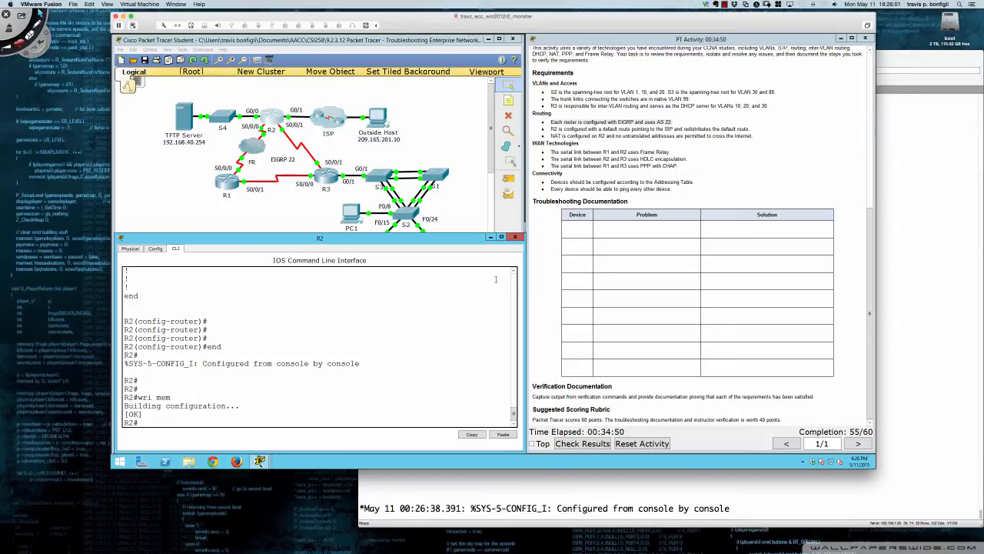
Open R1's console, show its running configuration again, and review the username entries and GigabitEthernet interfaces
left_click(226, 185)
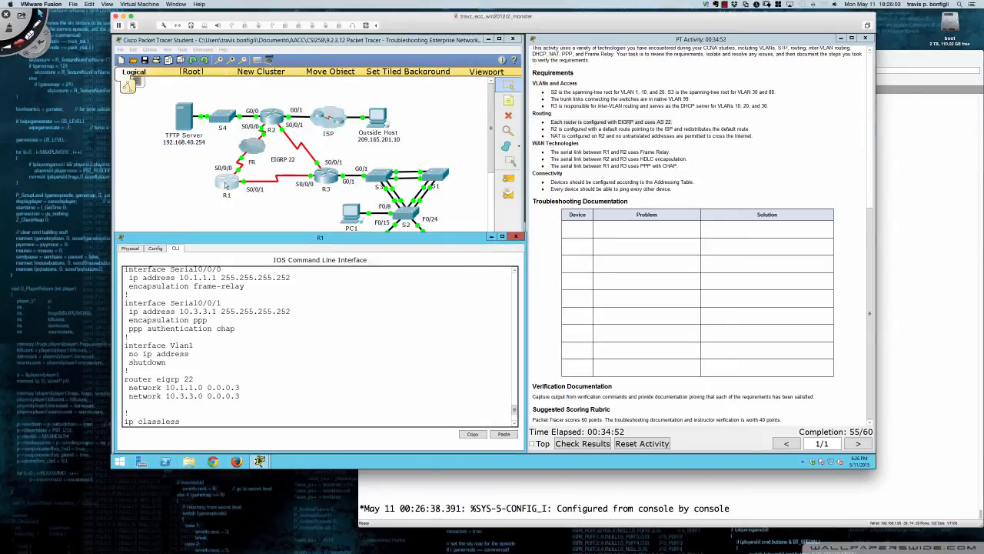
scroll(304, 307, "down", 5)
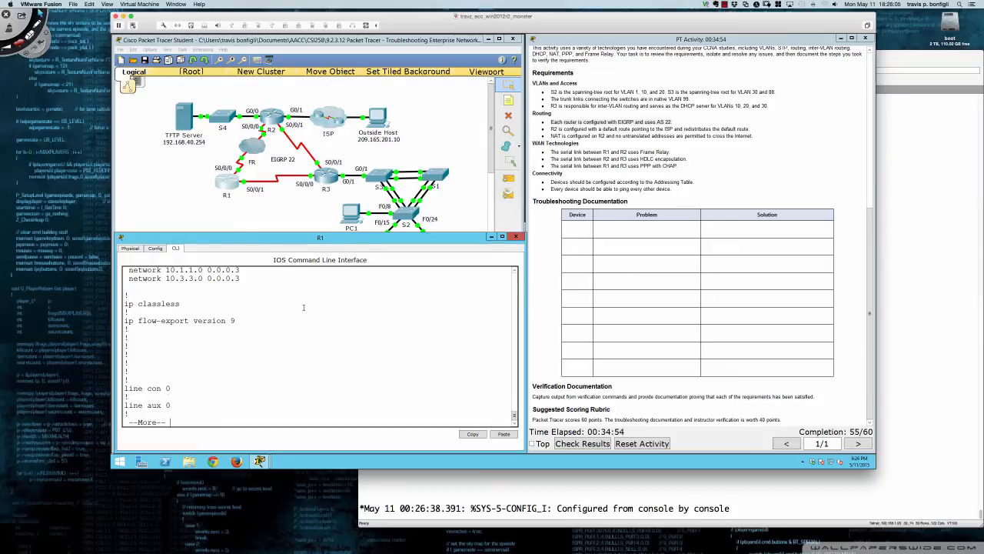
key("ctrl+c")
type("do show run")
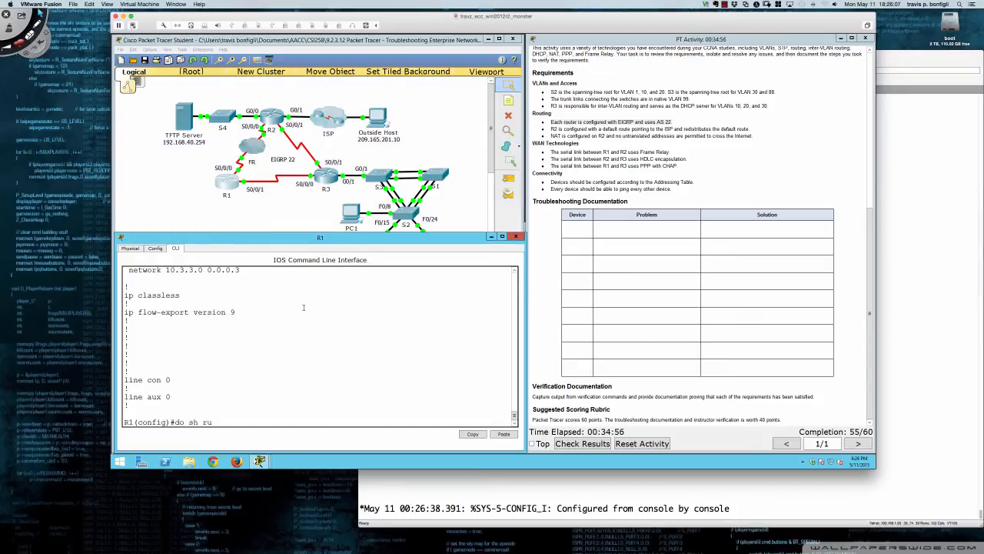
key("Return")
key("space")
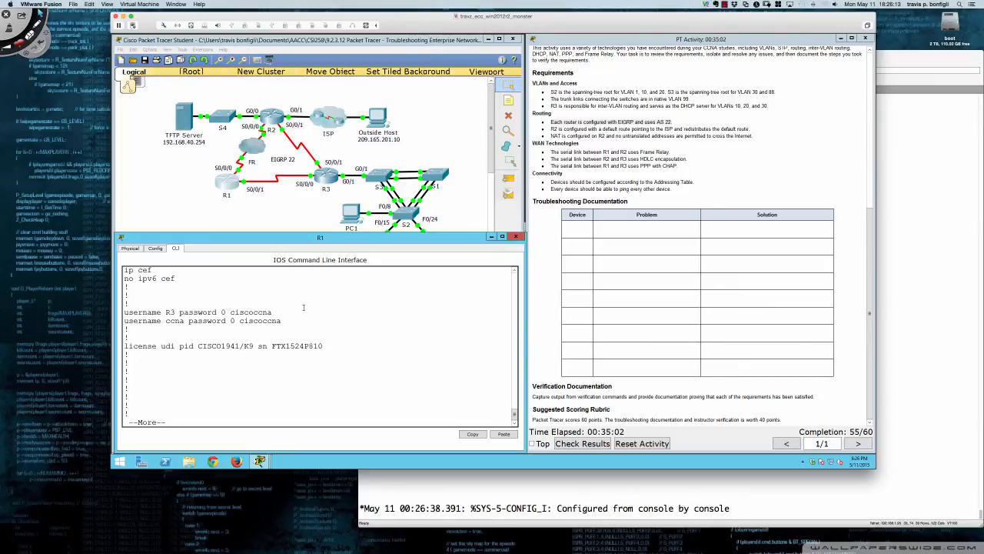
key("space")
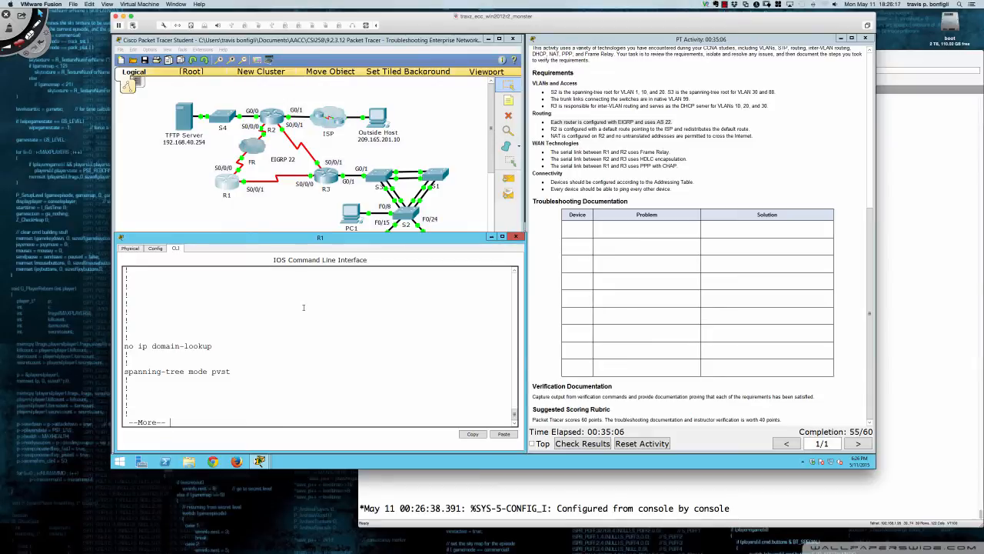
key("space")
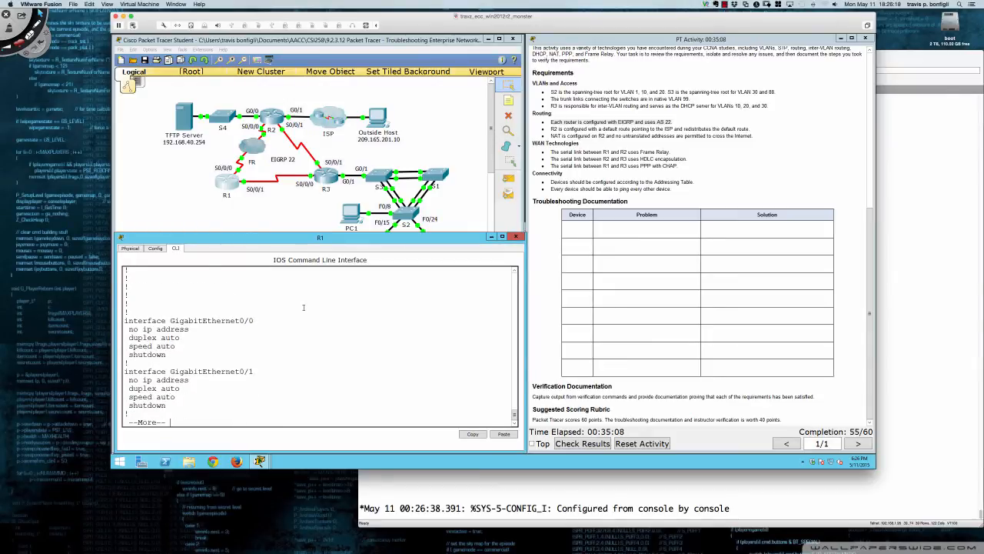
Continue through R1's running configuration to check the addressing, encapsulation and PPP authentication of Serial0/0/0 and Serial0/0/1
key("Return")
key("Return")
key("Return")
key("Return")
key("Return")
key("Return")
key("Return")
key("Return")
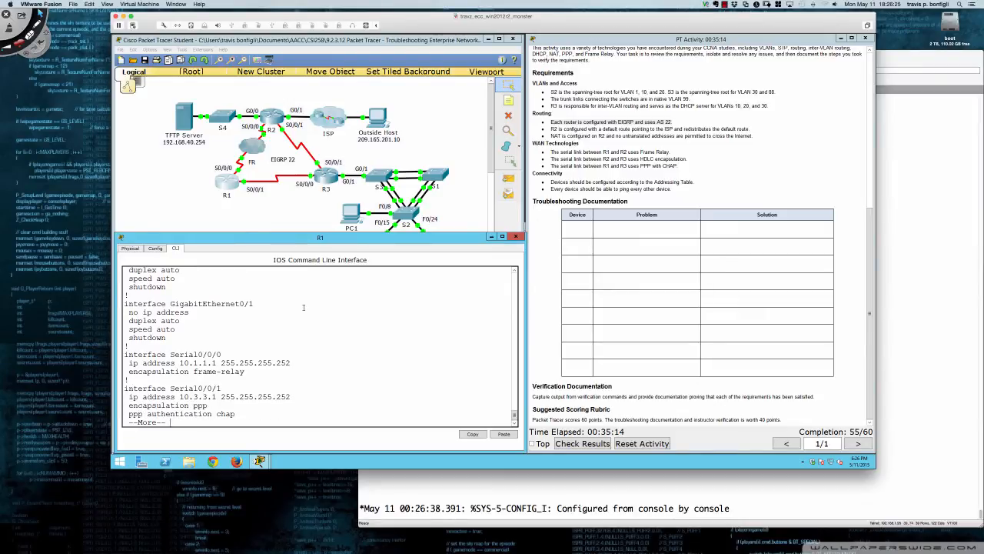
key("Return")
key("Return")
key("Return")
key("Return")
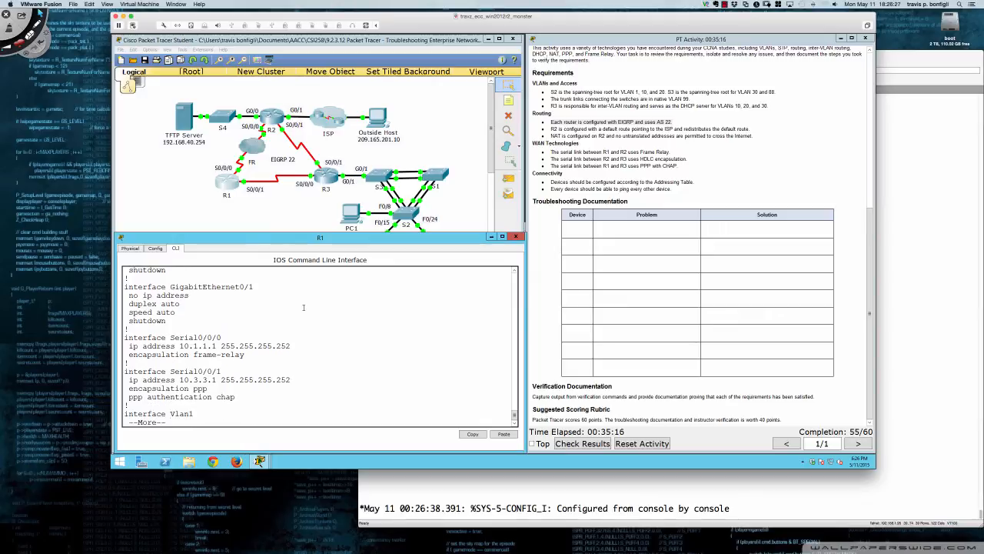
key("Return")
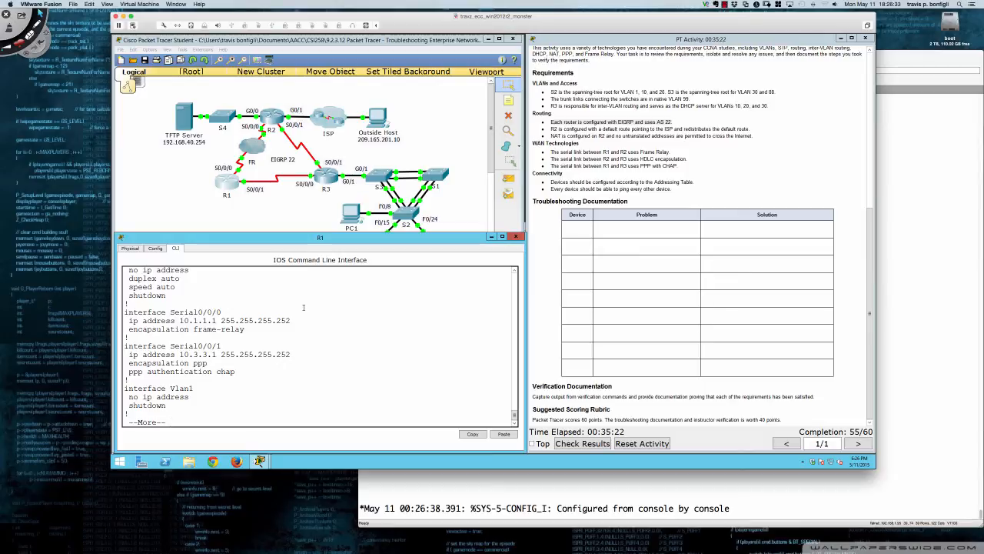
Review R1's EIGRP 22 network statements and continue through its running configuration to the end
key("Return")
key("Return")
key("Return")
key("Return")
key("Return")
key("Return")
key("Return")
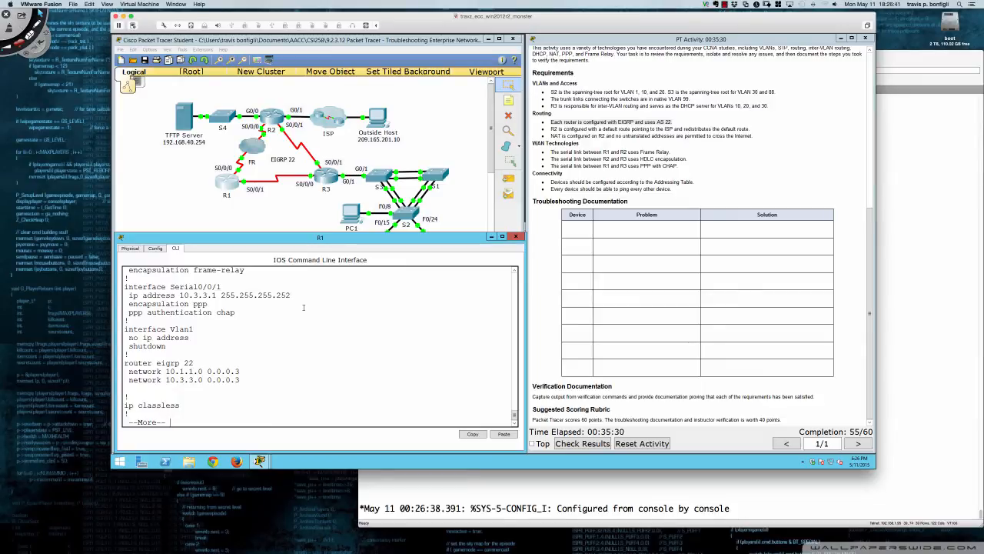
key("Return")
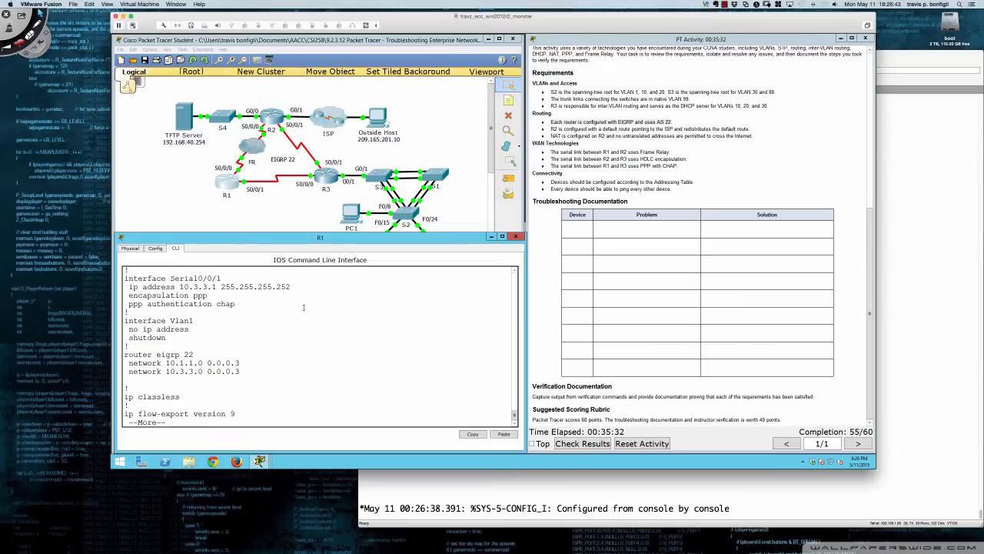
key("Return")
key("Return")
key("Return")
key("Return")
key("Return")
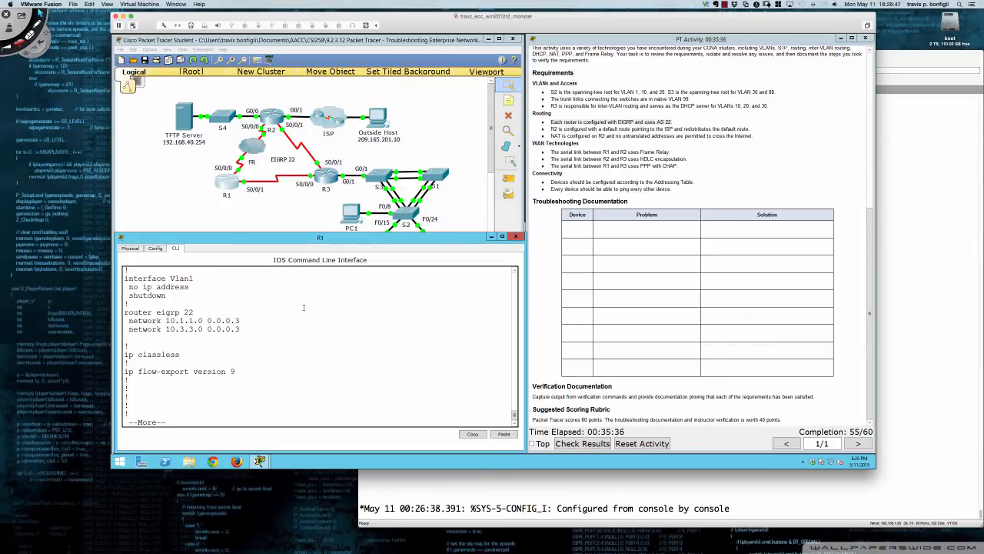
key("Return")
key("Return")
key("Return")
key("Return")
key("Return")
key("Return")
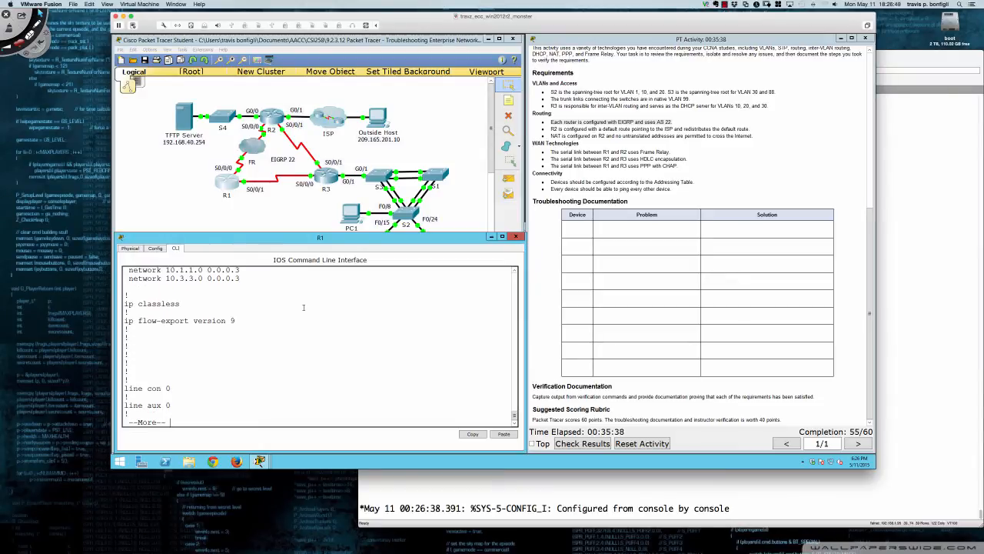
key("Return")
key("Return")
key("Return")
key("Return")
key("Return")
key("Return")
key("Return")
key("Return")
key("Return")
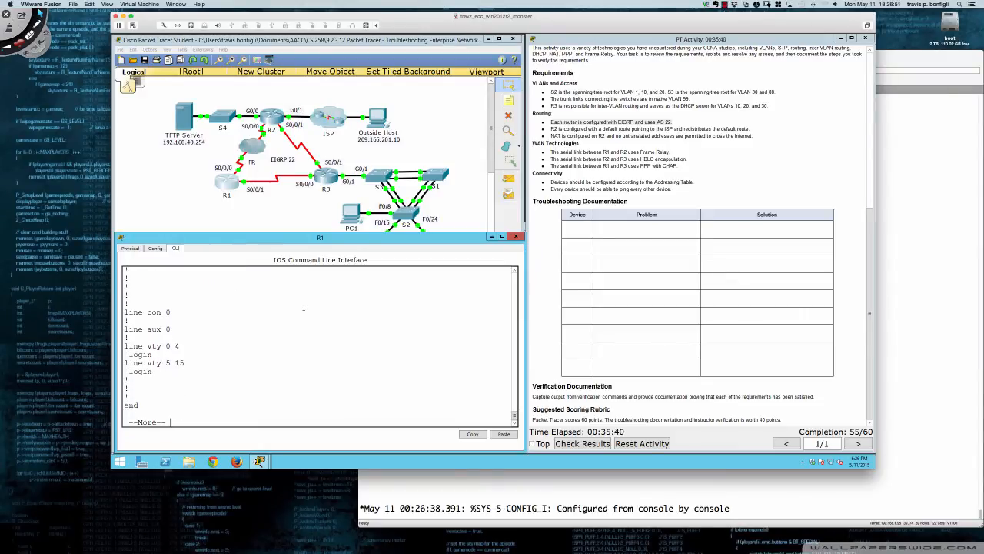
key("Return")
key("Return")
key("Return")
Leave configuration mode on R1 and save the running configuration to memory
type("end")
key("Return")
key("Return")
key("Return")
key("Return")
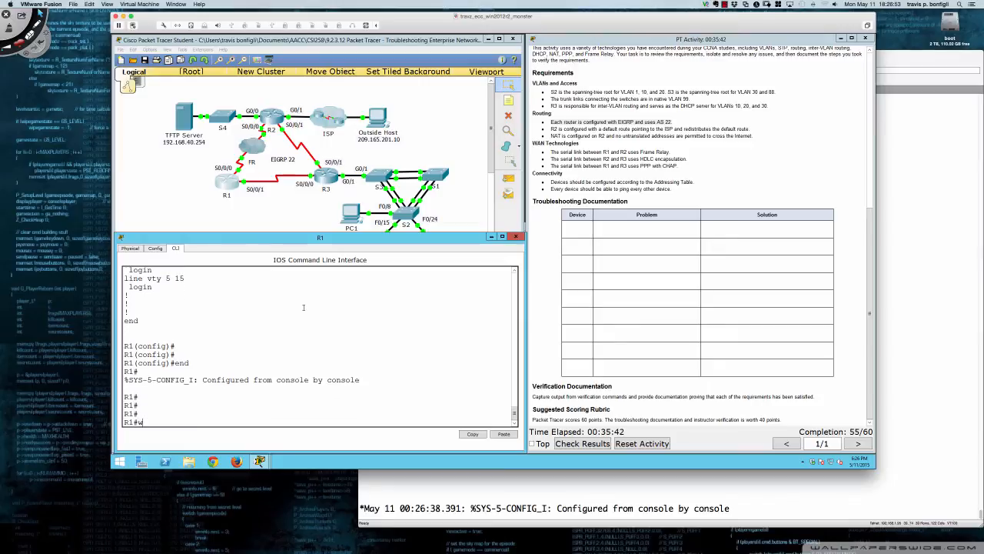
type("wri mem")
key("Return")
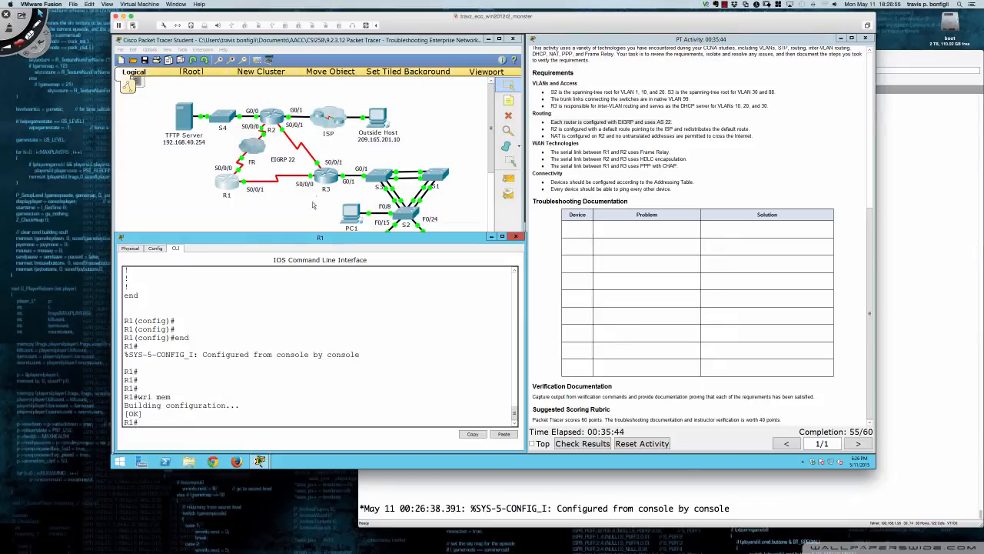
Open R3's console, show its running configuration, and review the DHCP excluded addresses, VLAN pools and username entries
left_click(326, 179)
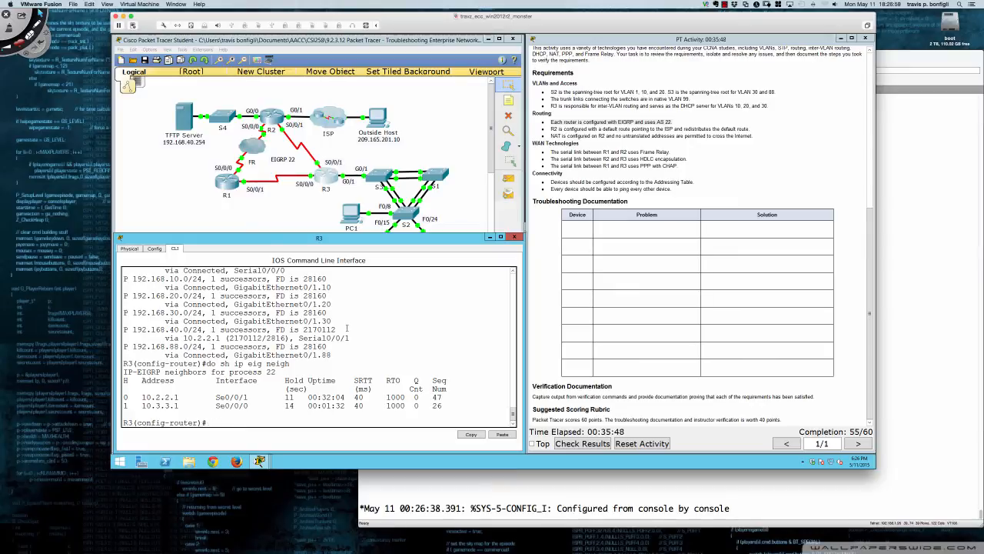
key("Return")
key("Return")
type("do sh run")
key("Return")
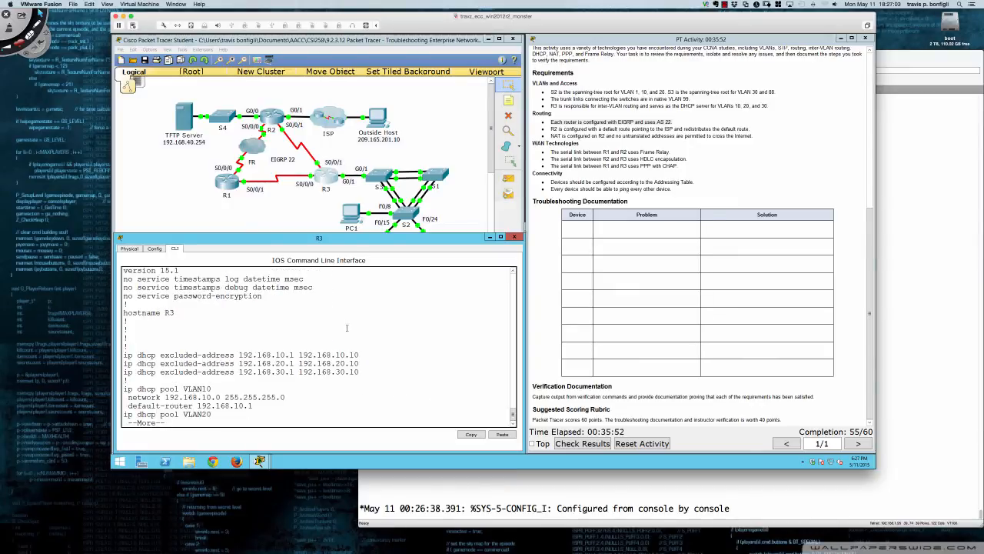
key("Return")
key("Return")
key("Return")
key("Return")
key("Return")
key("Return")
key("Return")
key("Return")
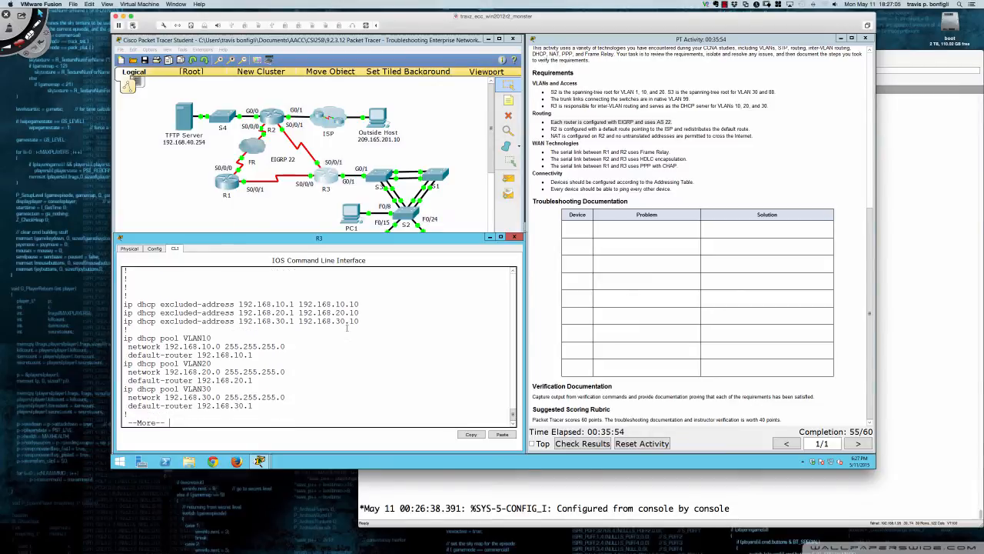
key("Return")
key("Return")
key("Return")
key("Return")
key("Return")
key("Return")
key("Return")
key("Return")
key("Return")
key("Return")
key("Return")
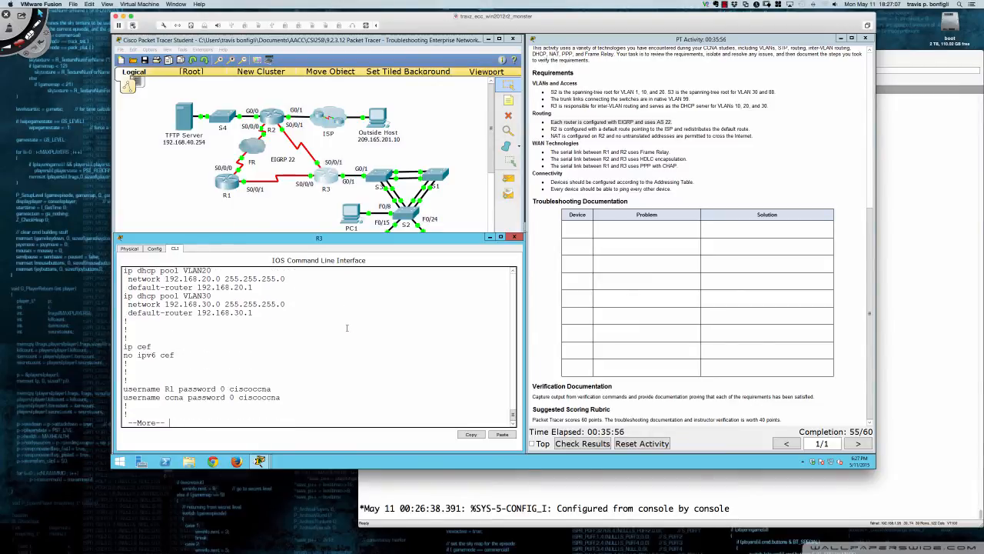
Continue through R3's running configuration to check the GigabitEthernet0/1 subinterfaces' dot1Q encapsulation and IP addresses
key("Return")
key("Return")
key("Return")
key("Return")
key("Return")
key("Return")
key("Return")
key("Return")
key("Return")
key("Return")
key("Return")
key("Return")
key("Return")
key("Return")
key("Return")
key("Return")
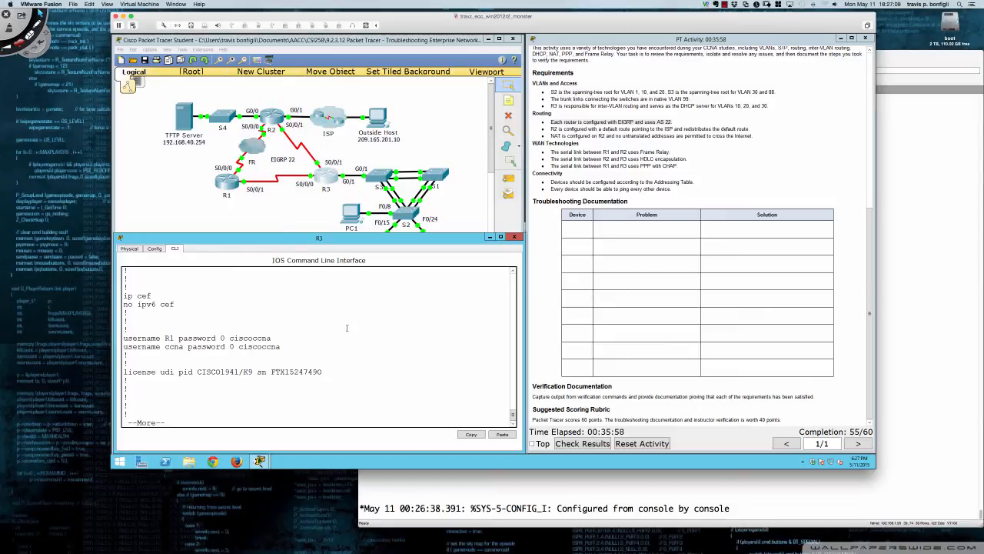
key("Return")
key("Return")
key("Return")
key("Return")
key("Return")
key("Return")
key("Return")
key("Return")
key("Return")
key("Return")
key("Return")
key("Return")
key("Return")
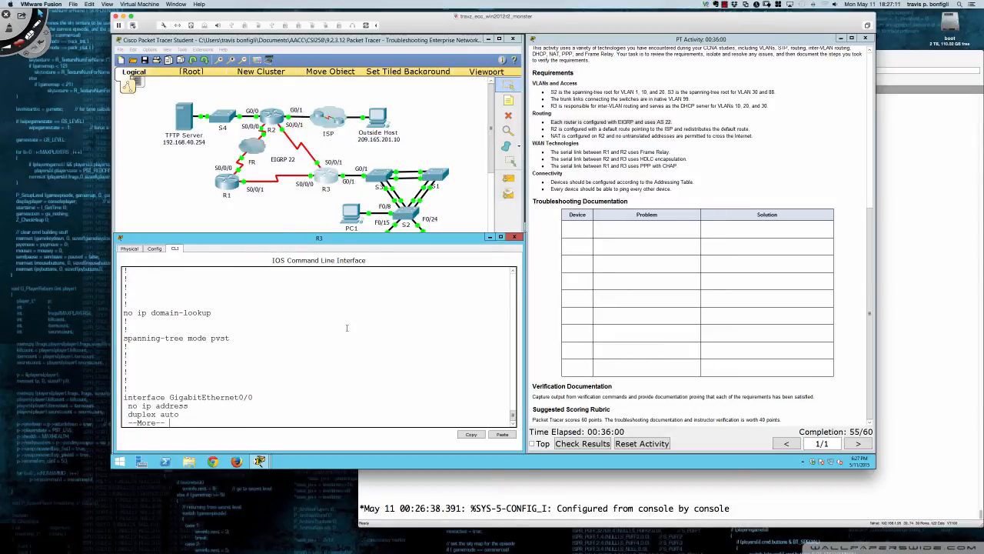
key("Return")
key("Return")
key("Return")
key("Return")
key("Return")
key("Return")
key("Return")
key("Return")
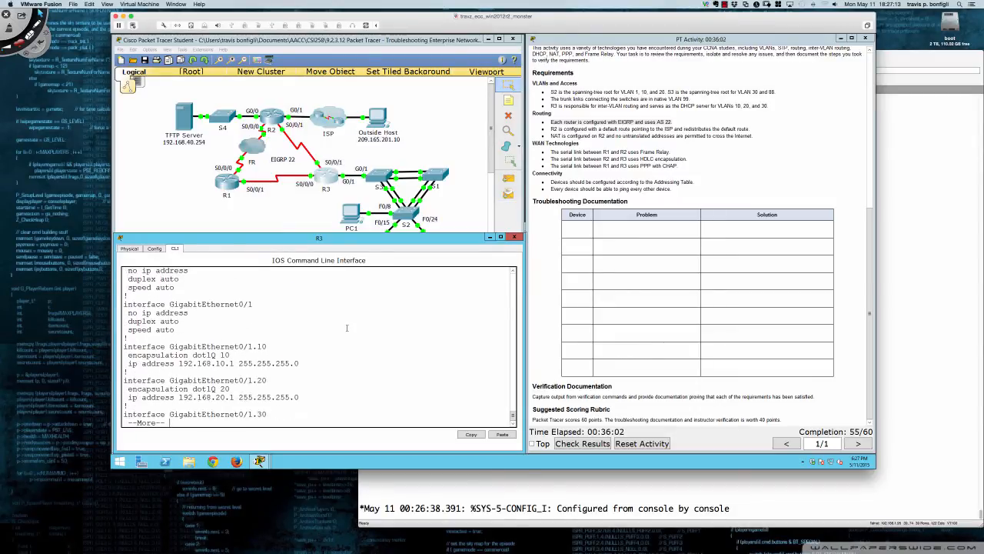
key("Return")
key("Return")
key("Return")
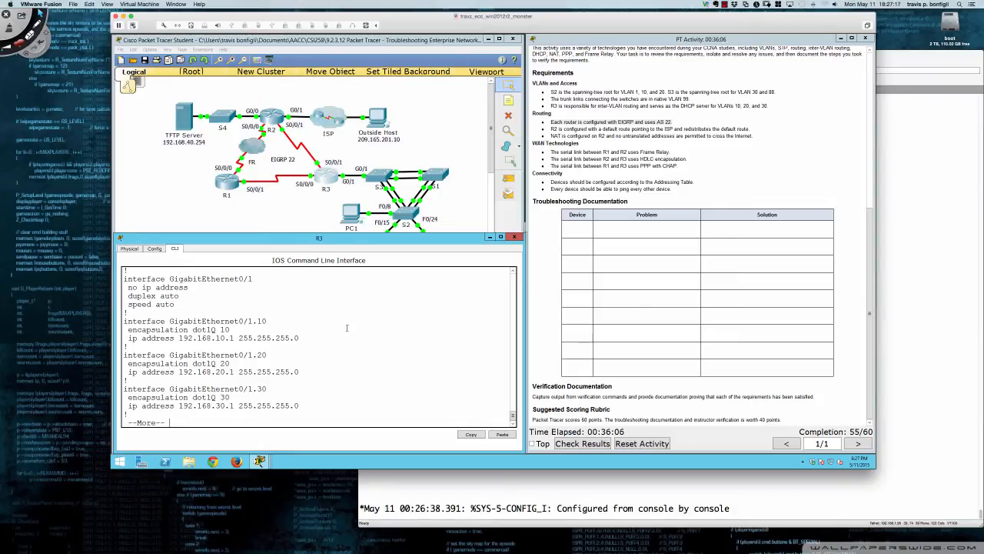
key("Return")
Check the addressing, encapsulation, PPP authentication and helper address settings on R3's Serial0/0/0 and Serial0/0/1
key("Return")
key("Return")
key("Return")
key("Return")
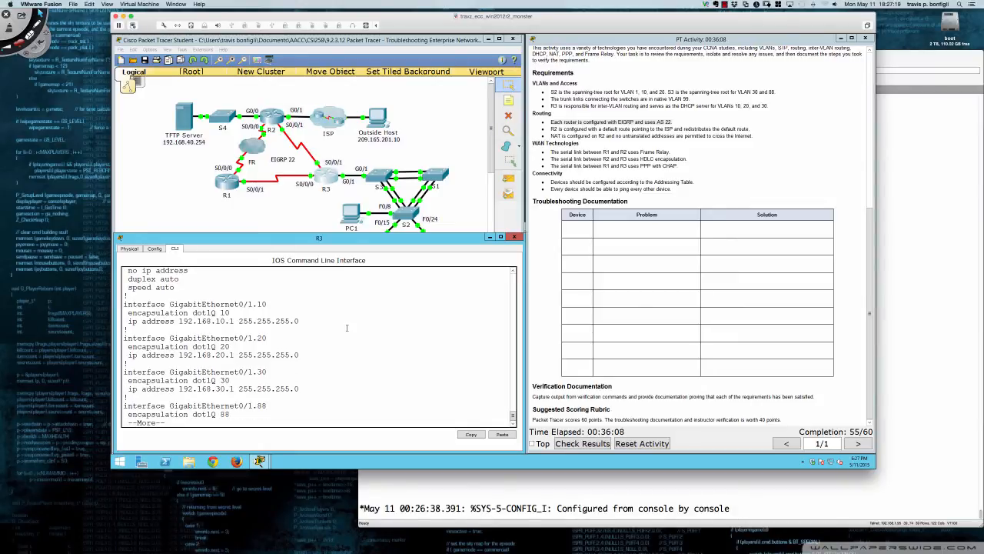
key("Return")
key("Return")
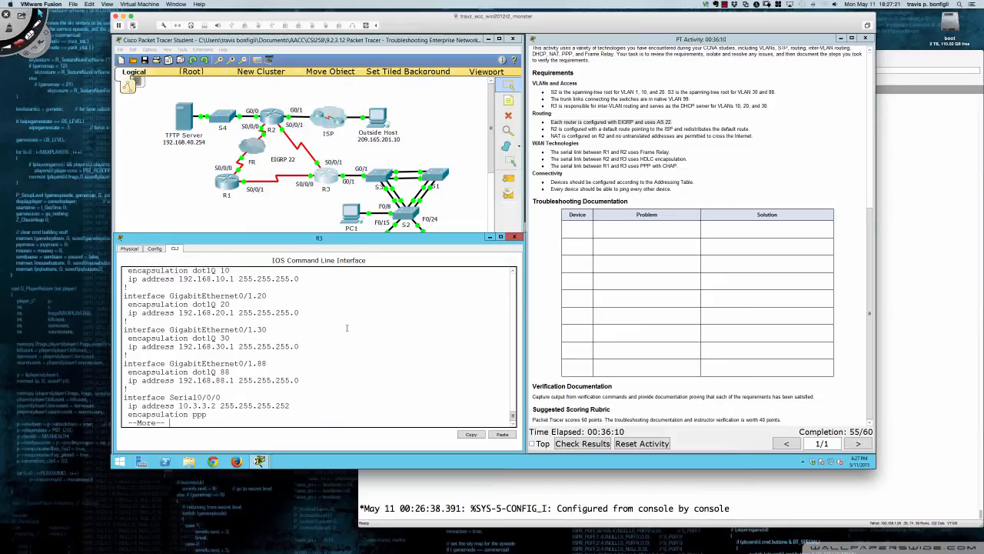
key("Return")
key("Return")
key("Return")
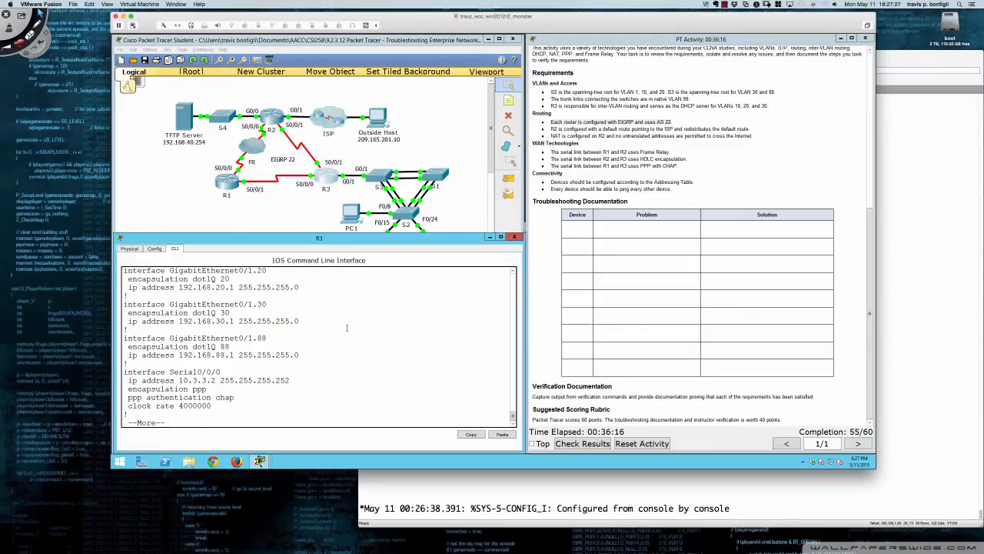
key("Return")
key("Return")
key("Return")
key("Return")
key("Return")
key("Return")
key("Return")
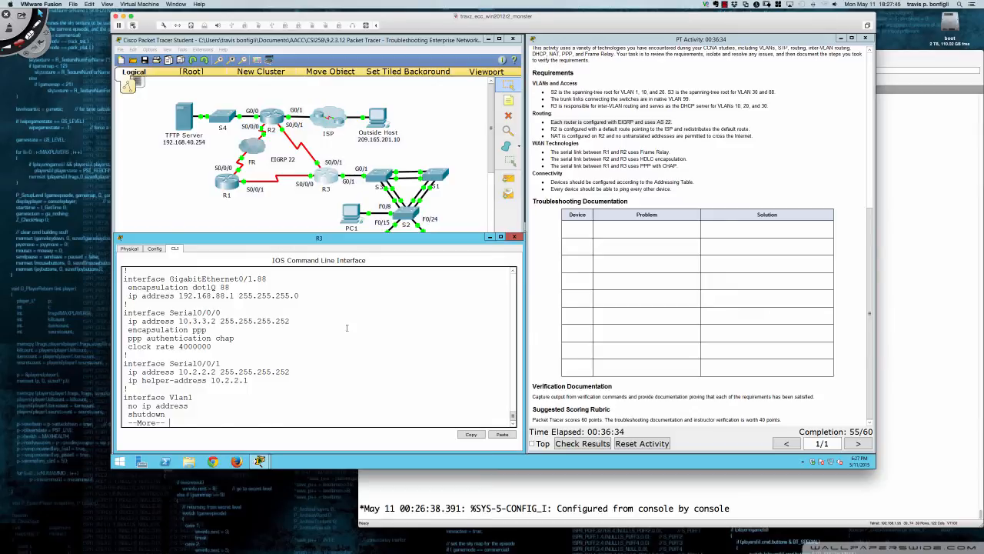
Review R3's EIGRP 22 passive interface and network statements, and continue through its running configuration to the end
key("Return")
key("Return")
key("Return")
key("Return")
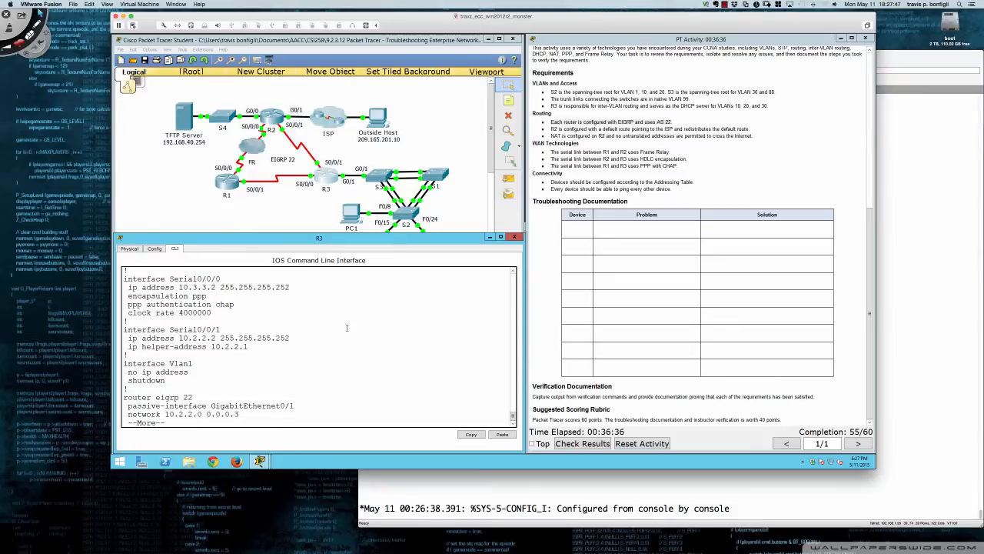
key("Return")
key("Return")
key("Return")
key("Return")
key("Return")
key("Return")
key("Return")
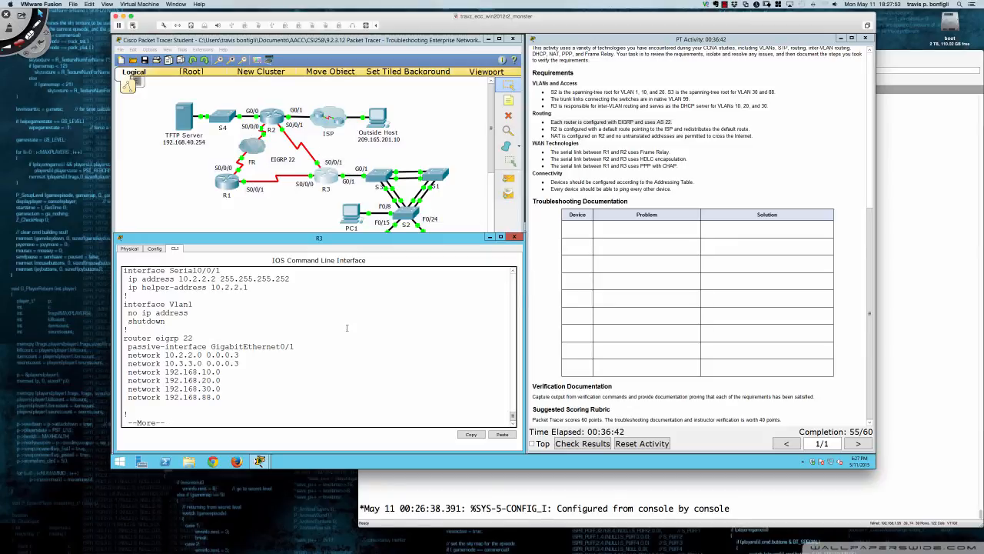
key("Return")
key("Return")
key("Return")
key("Return")
key("Return")
key("Return")
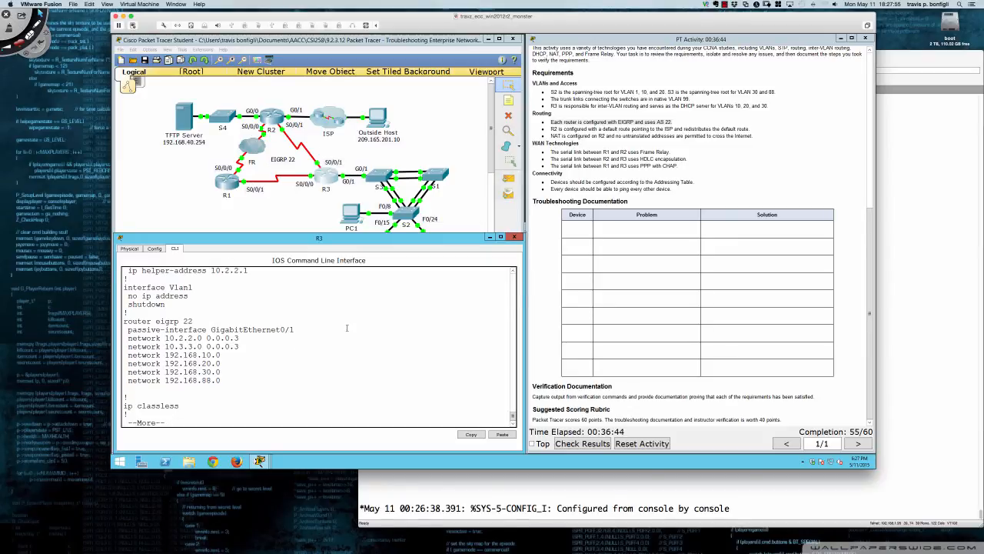
key("Return")
key("Return")
key("Return")
key("Return")
key("Return")
key("Return")
key("Return")
key("Return")
key("Return")
key("Return")
key("Return")
key("Return")
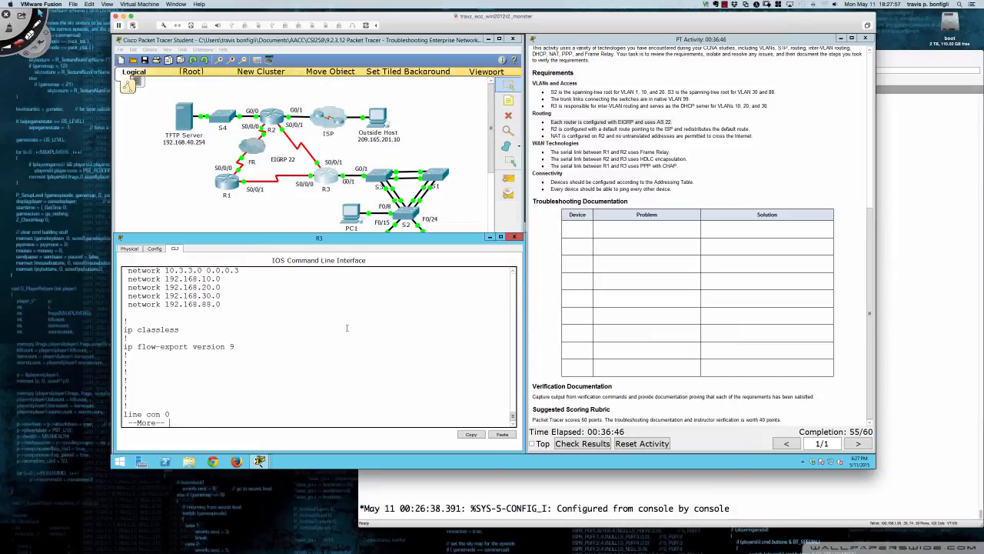
key("Return")
key("Return")
key("Return")
key("Return")
key("Return")
key("Return")
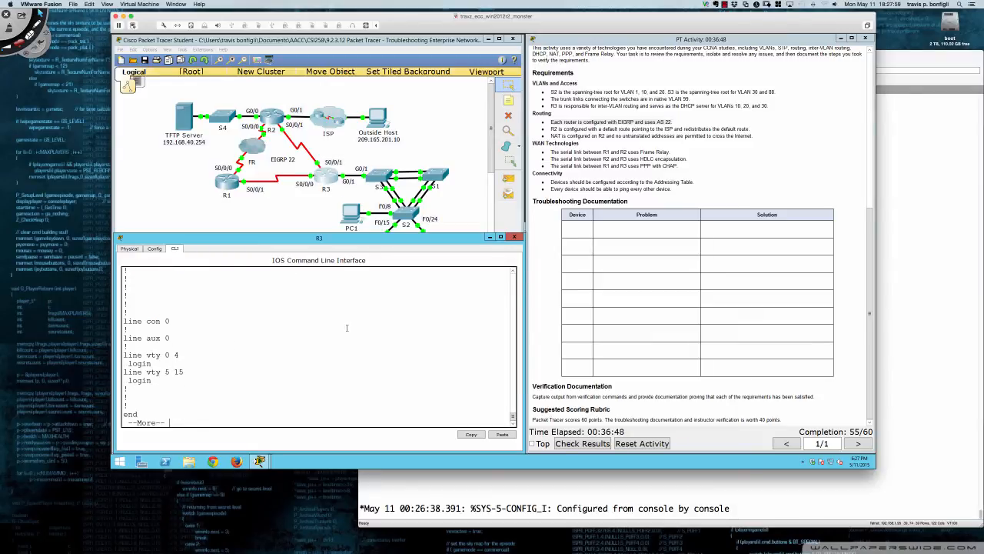
Leave R3's configuration mode and save its running configuration with write memory
type("end")
key("Return")
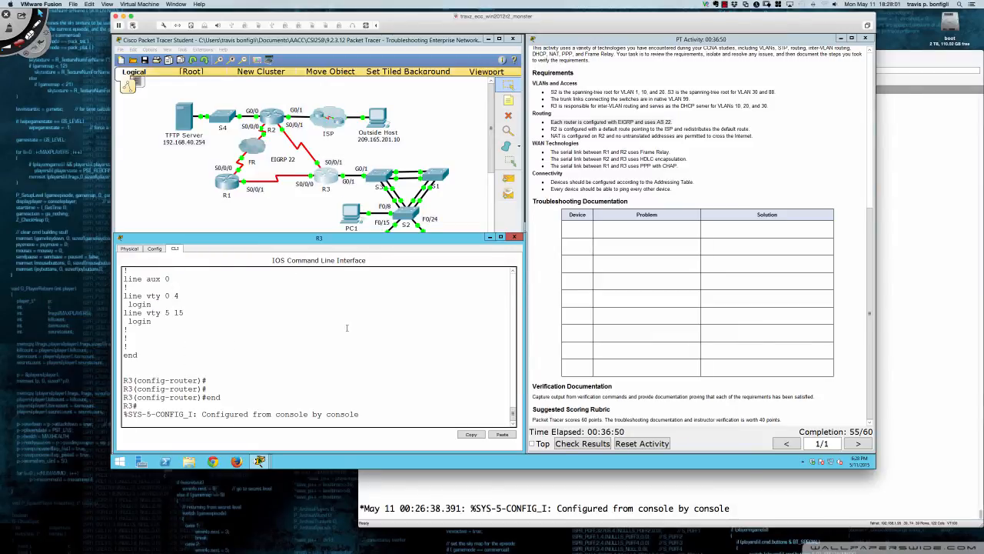
key("Return")
key("Return")
key("Return")
key("Return")
key("Return")
type("wir")
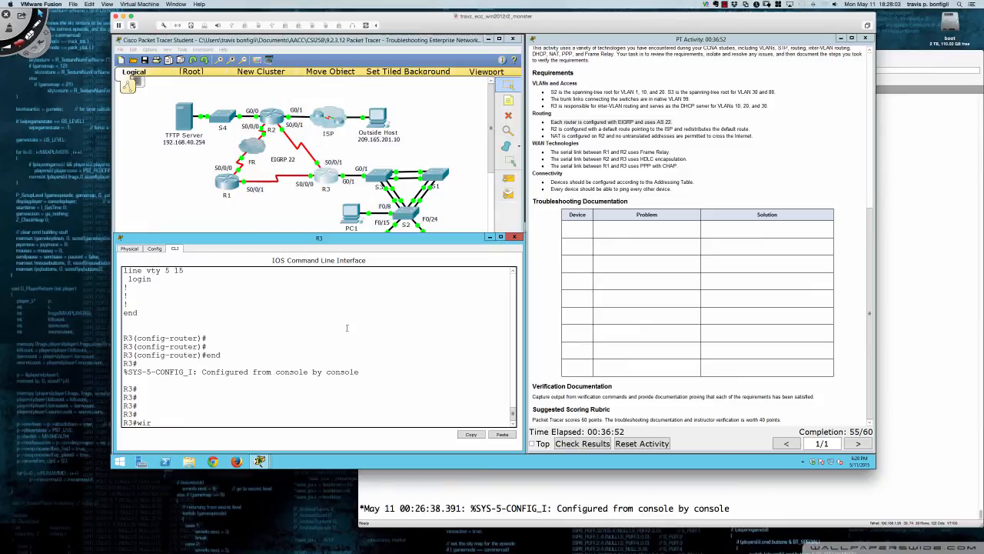
type("i mem")
key("Return")
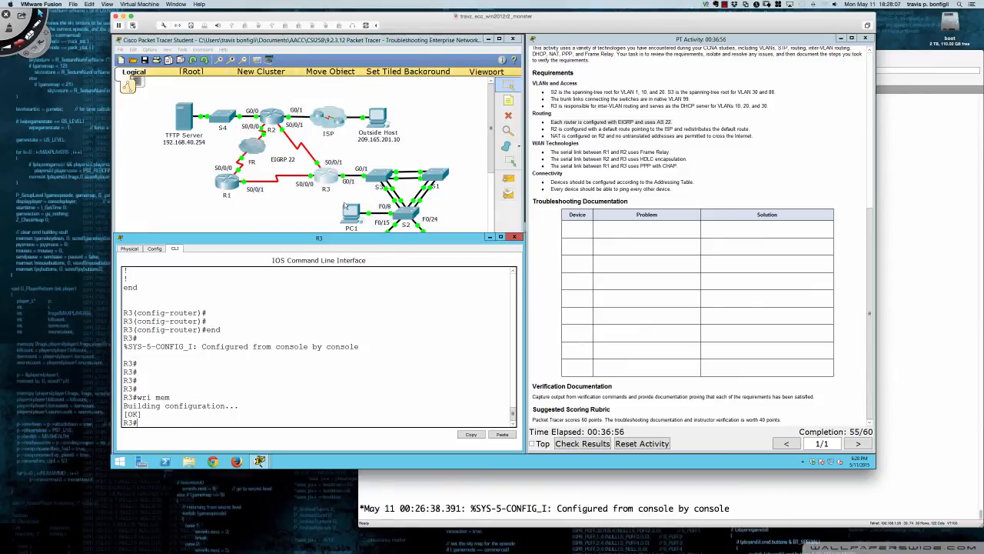
Ping the outside host at 209.165.201.10 from PC3's command prompt
left_click(329, 201)
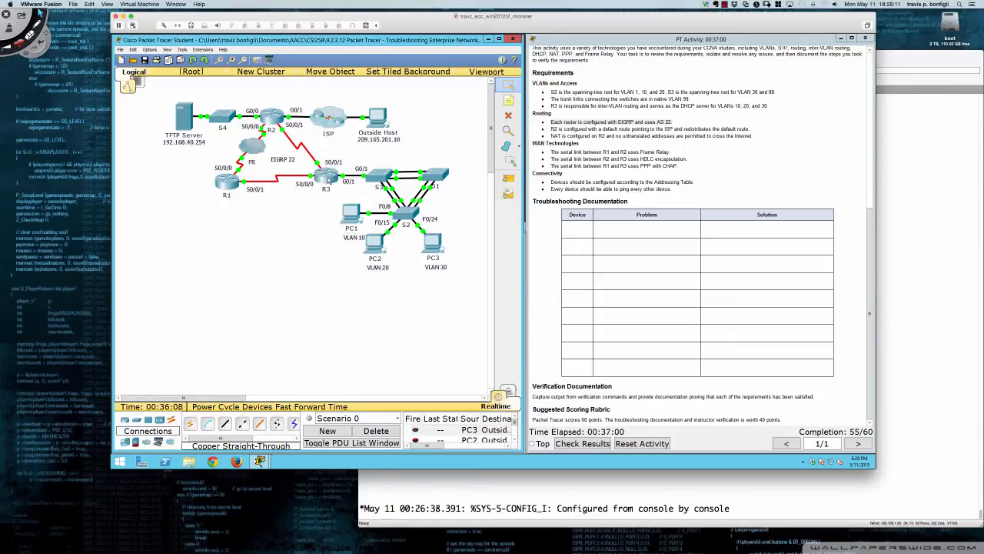
left_click(431, 245)
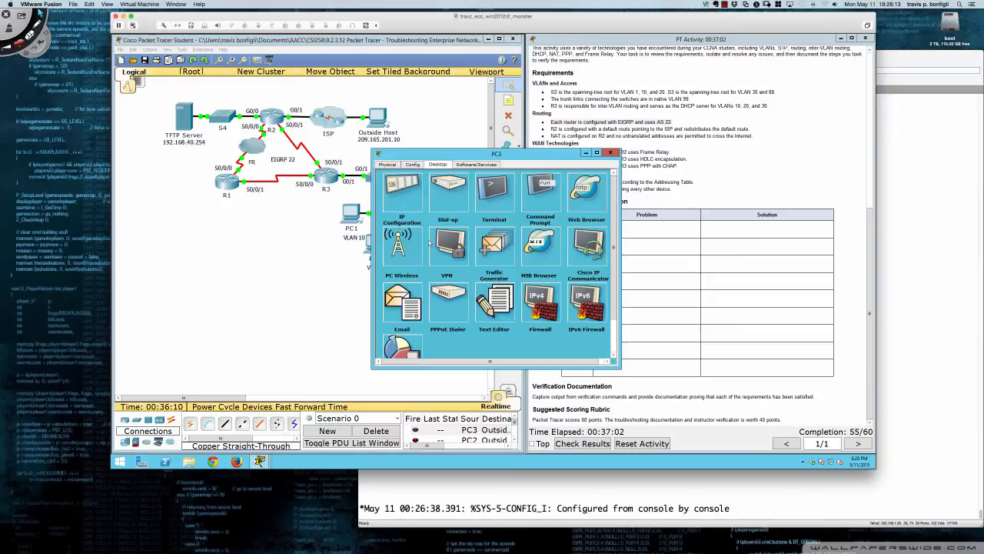
left_click(530, 195)
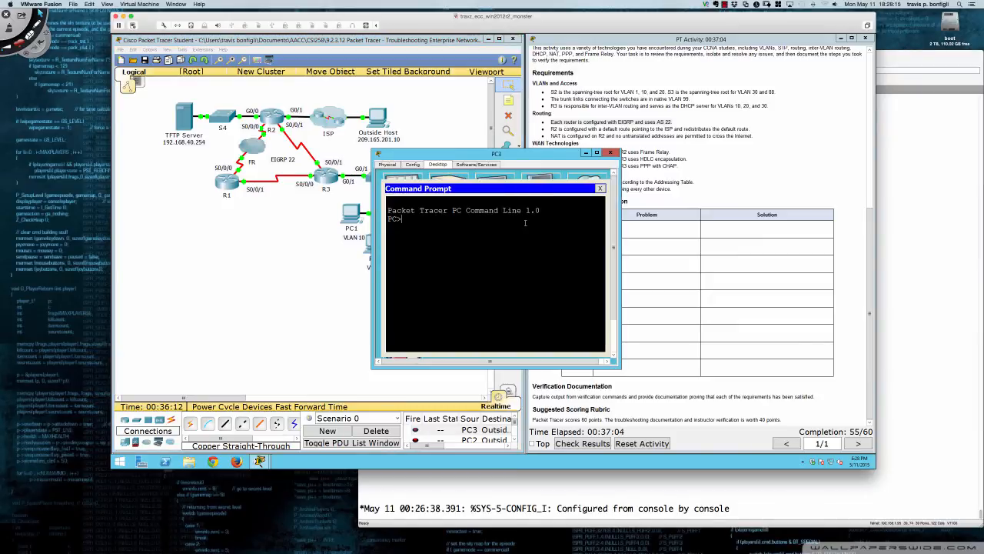
type("ping 209.165.201.10")
key("Return")
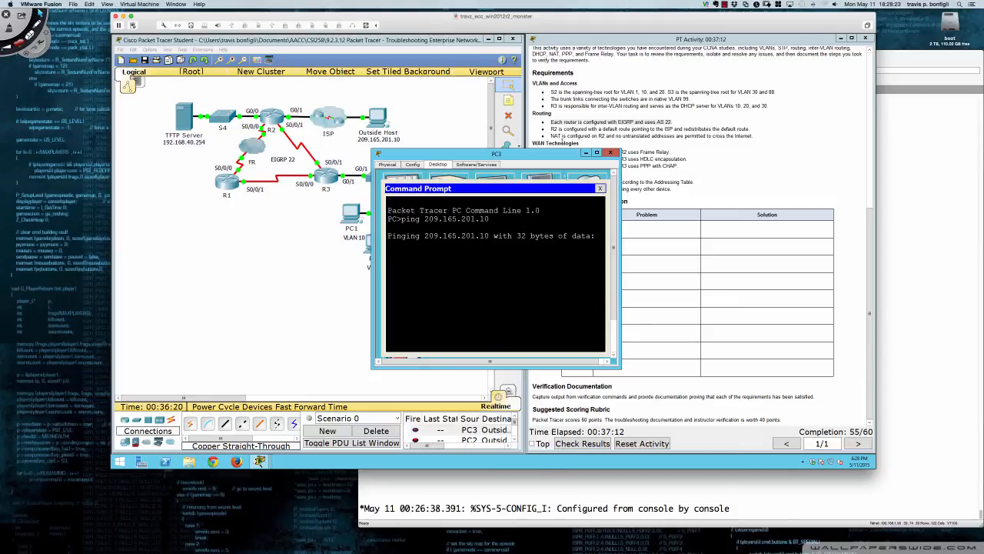
left_click_drag(535, 156, 629, 147)
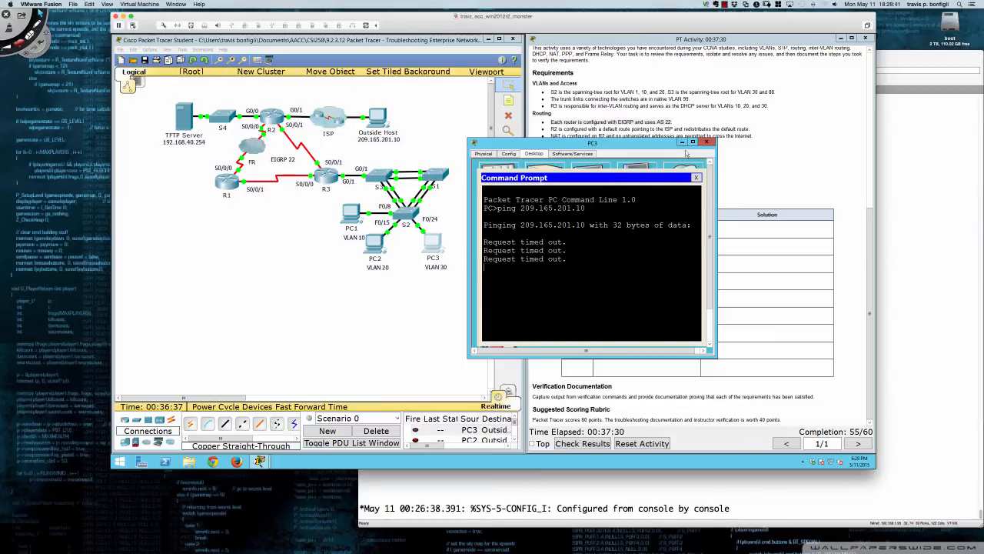
left_click(706, 142)
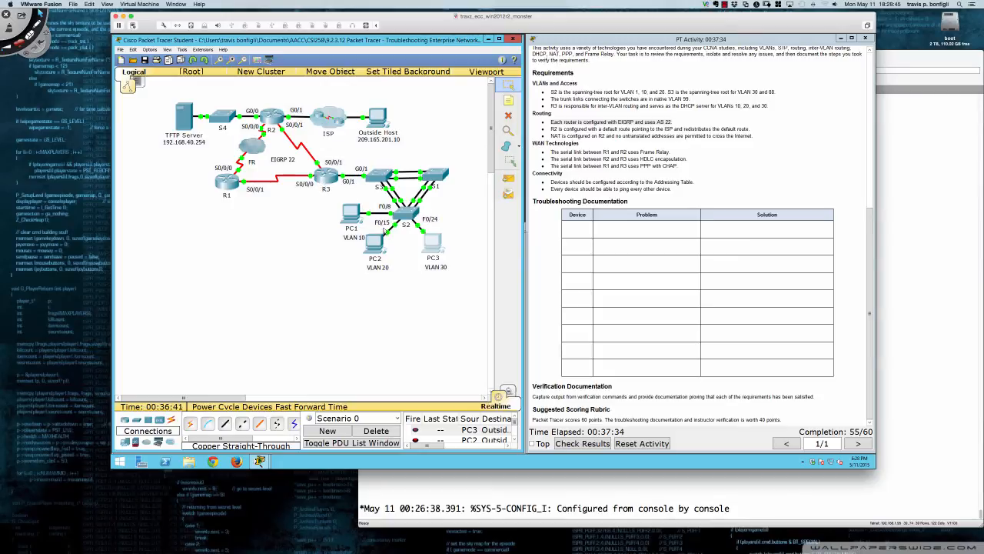
Trace the route from PC3 to 209.165.201.10 and widen the PC3 window to read the hops
left_click(433, 245)
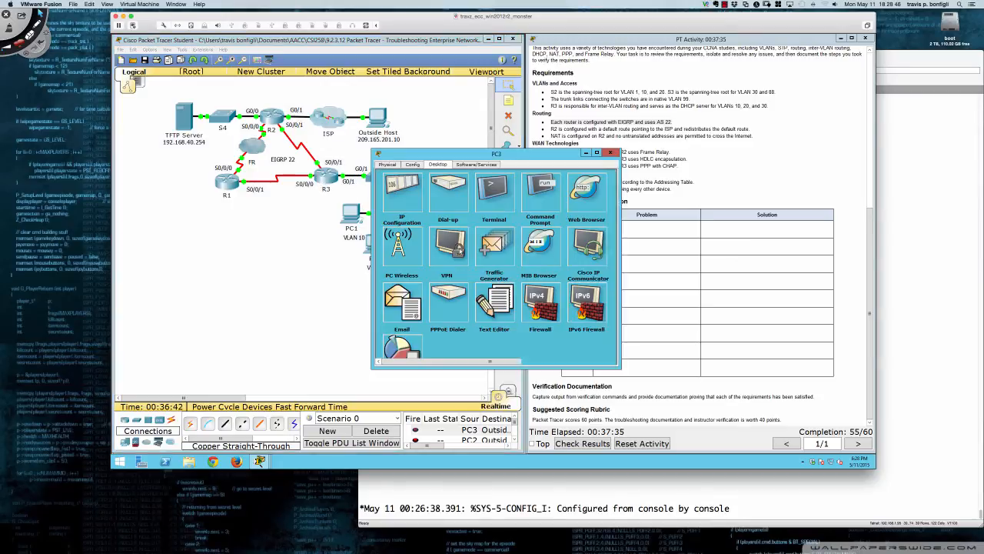
left_click(536, 192)
type("trace")
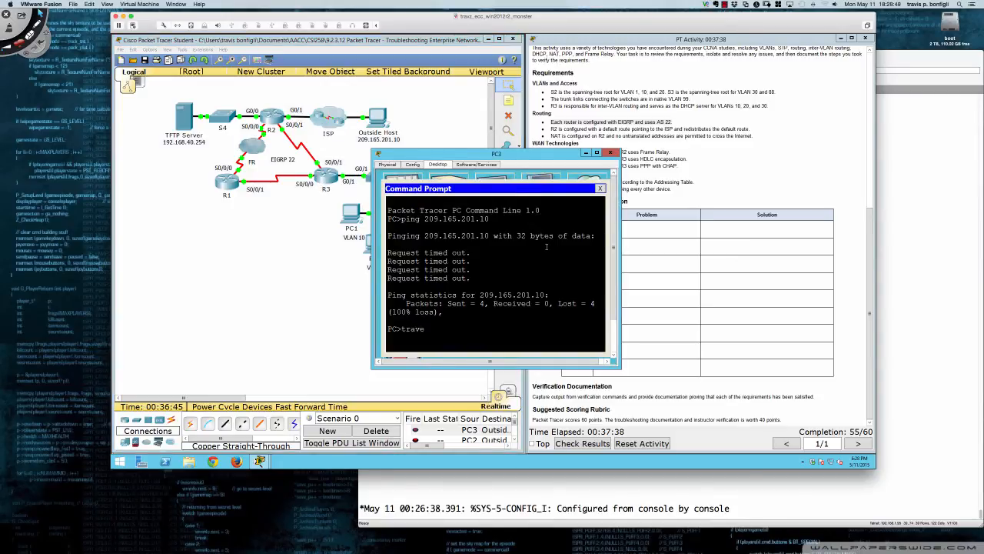
type("rt 209.165.")
type("201.10")
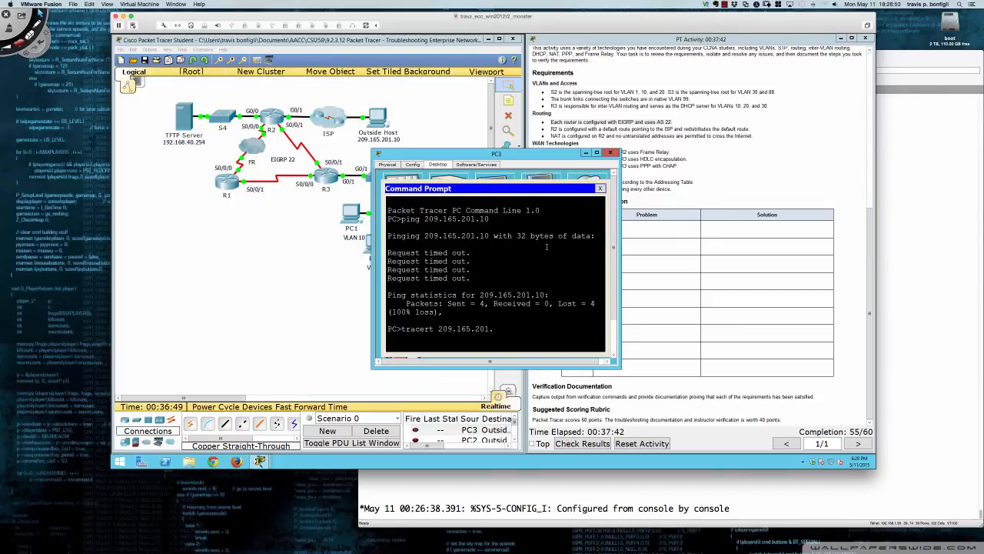
key("Return")
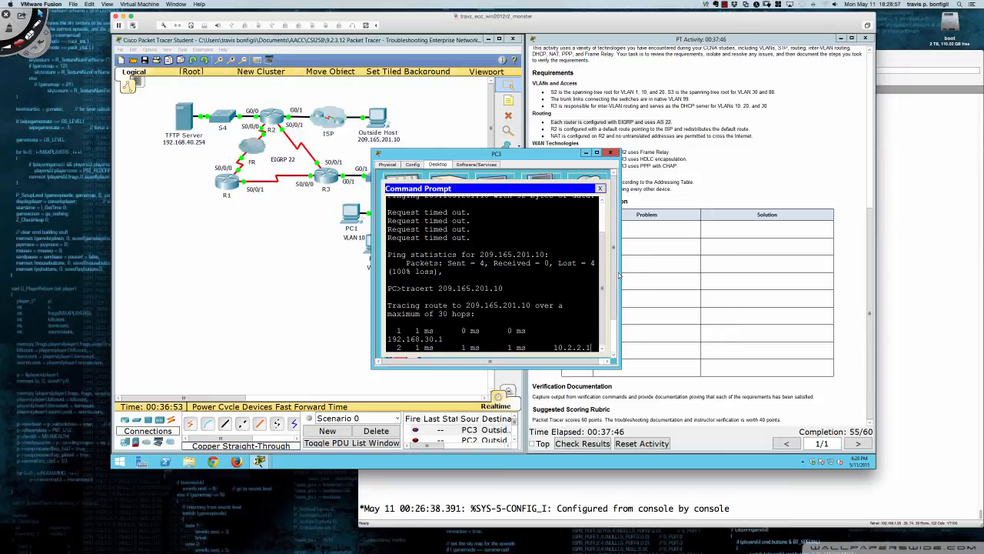
left_click_drag(620, 276, 809, 266)
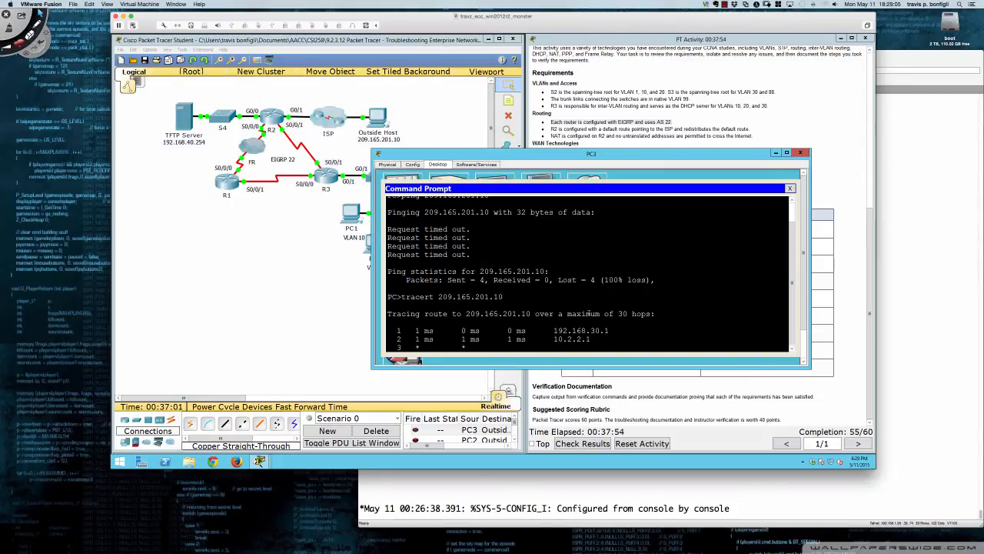
Open R2's console and display its running configuration from the beginning
left_click(273, 120)
type("sh run")
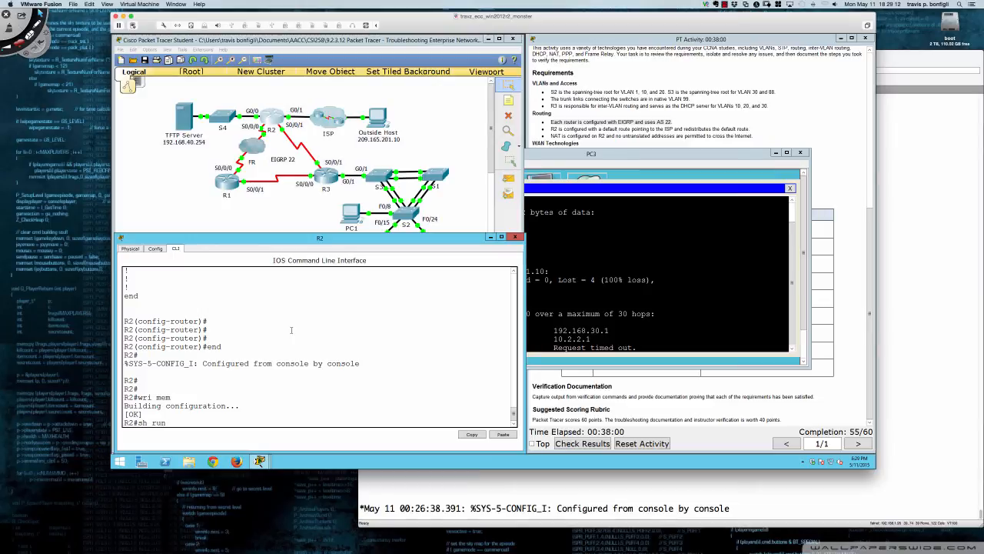
key("Return")
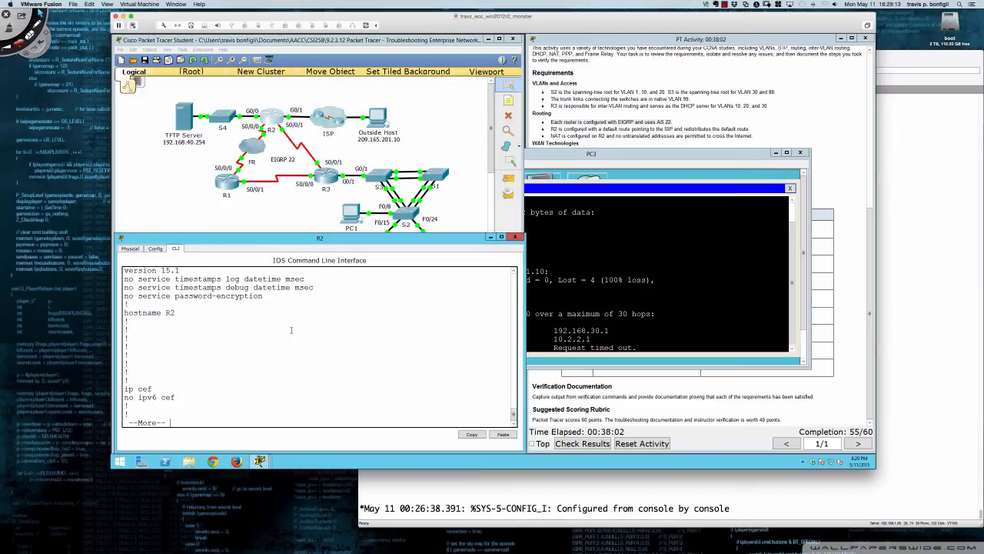
key("Return")
key("Return")
key("Return")
key("Return")
key("Return")
key("Return")
key("Return")
key("Return")
key("Return")
key("Return")
key("Return")
key("Return")
key("Return")
key("Return")
key("Return")
key("Return")
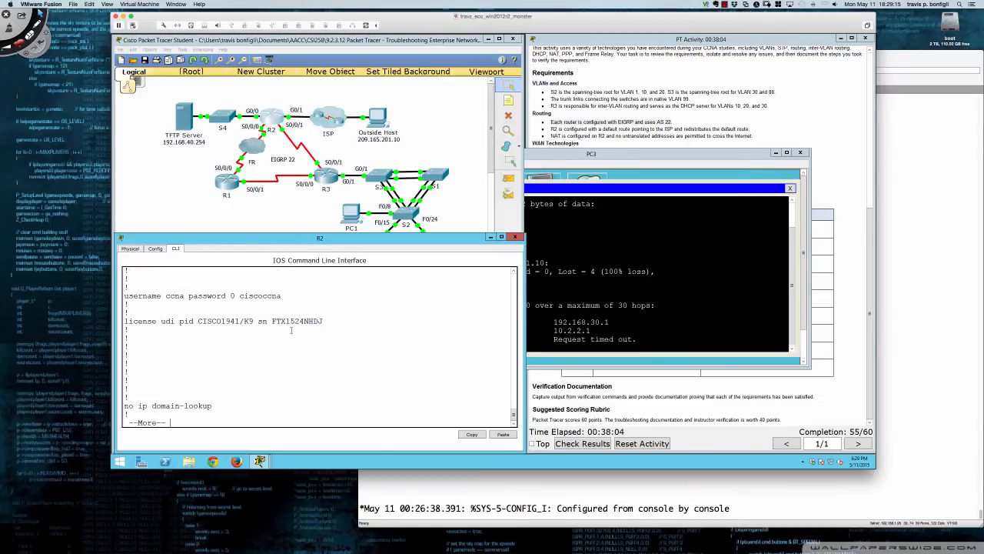
Check the addressing and NAT statements on R2's GigabitEthernet0/0, GigabitEthernet0/1 and Serial0/0/0, and quit the listing
key("Return")
key("Return")
key("Return")
key("Return")
key("Return")
key("Return")
key("Return")
key("Return")
key("Return")
key("Return")
key("Return")
key("Return")
key("Return")
key("Return")
key("Return")
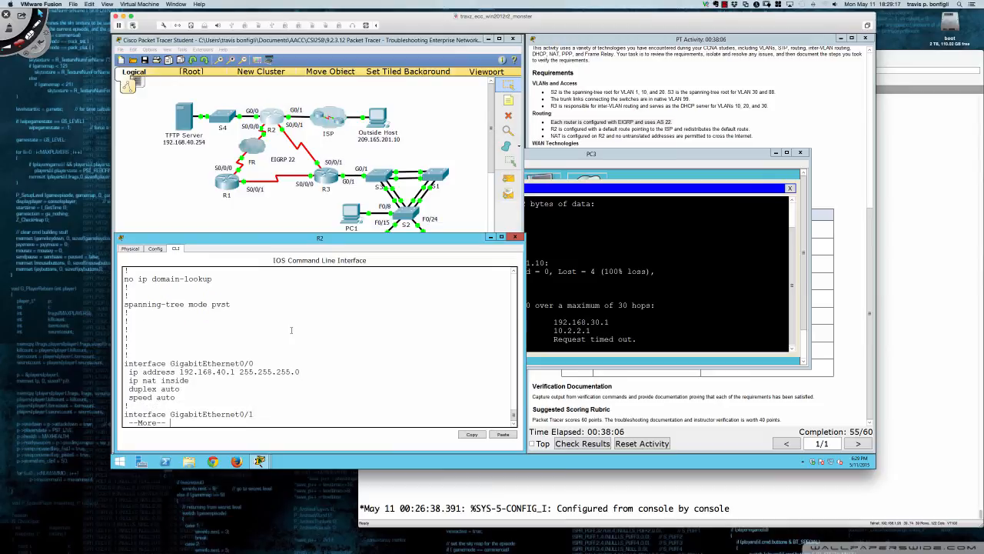
key("Return")
key("Return")
key("Return")
key("Return")
key("Return")
key("Return")
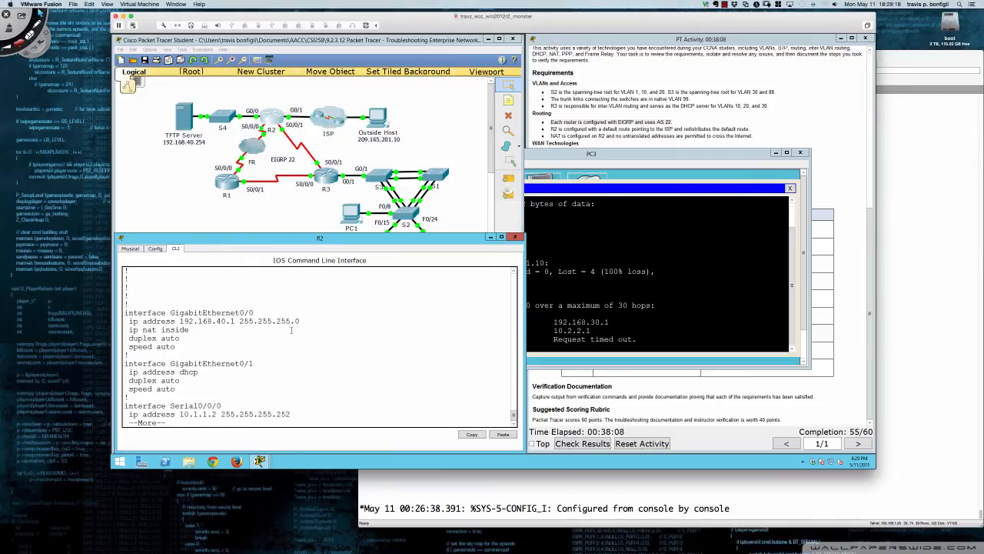
key("Return")
key("Return")
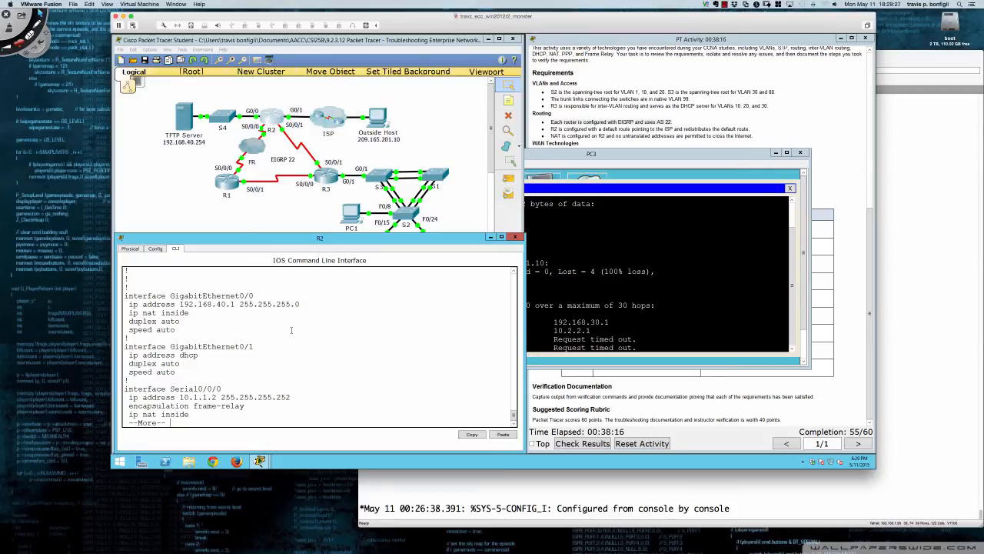
type("q")
type("conf t")
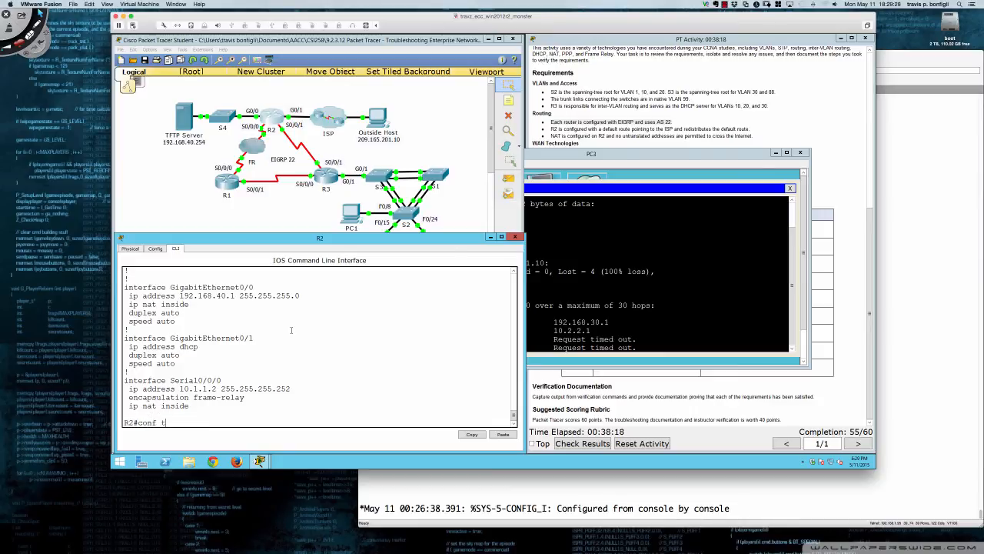
Configure R2's GigabitEthernet0/1 as the NAT outside interface
key("Return")
type("int gi0/1")
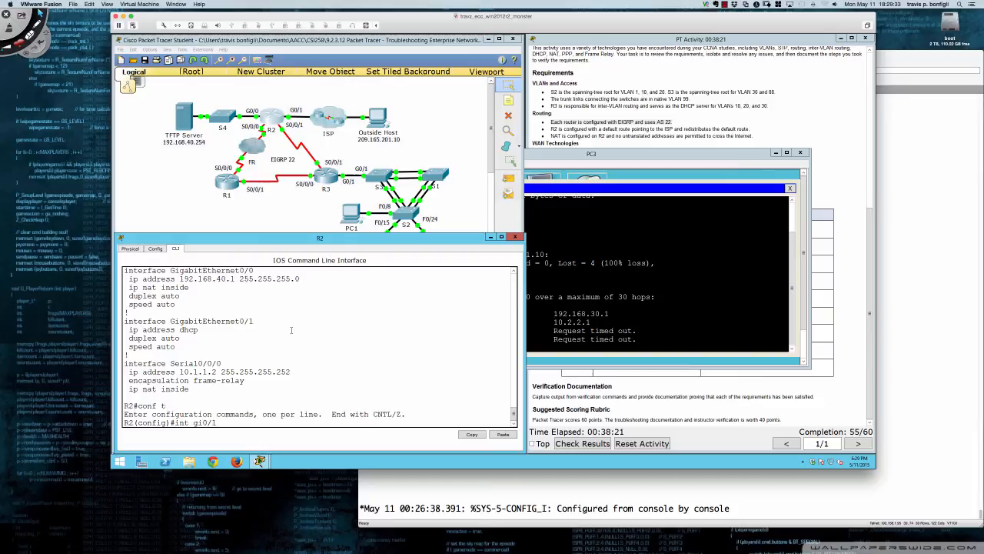
key("Return")
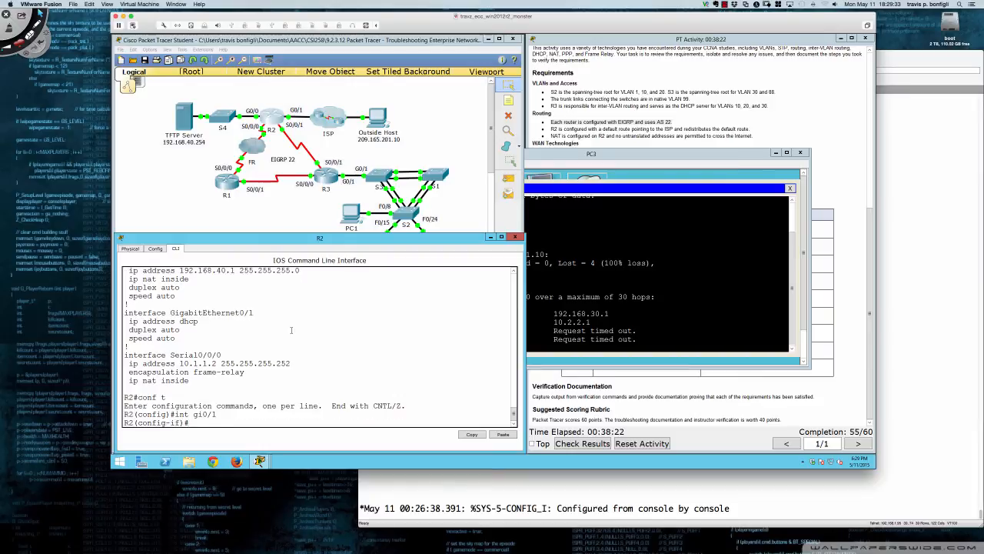
type("ip nat outside")
key("Return")
key("Return")
key("Return")
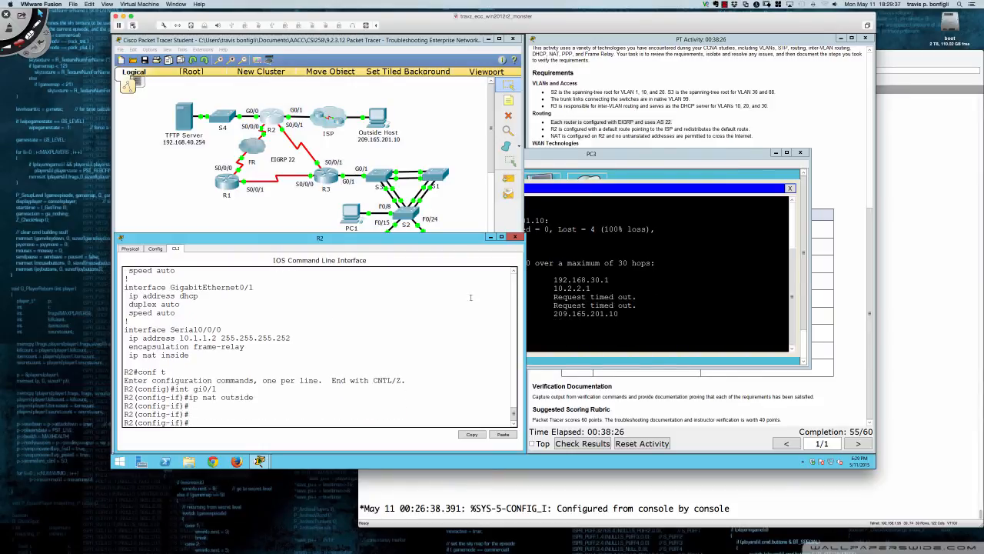
Repeat the route trace from PC3 to 209.165.201.10
left_click(624, 305)
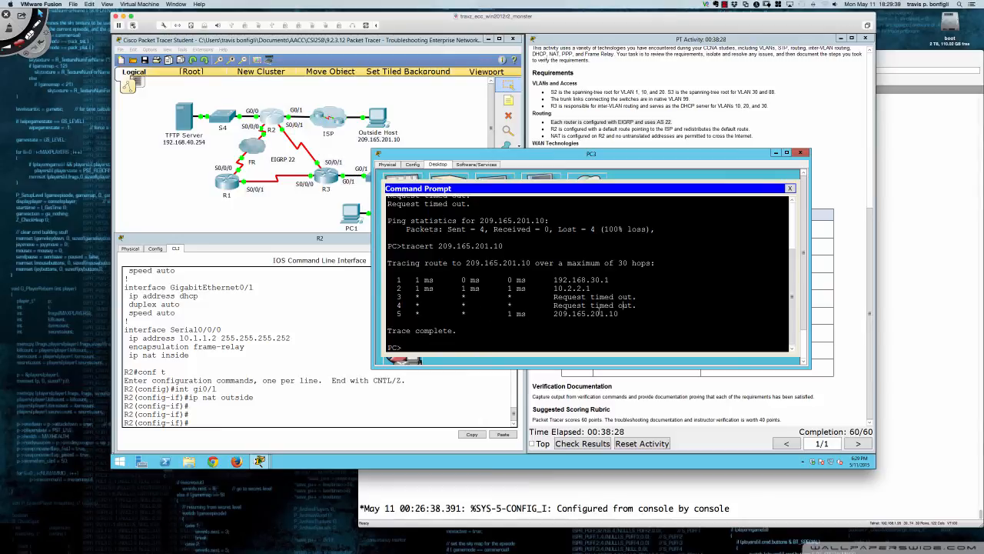
key("Up")
key("Return")
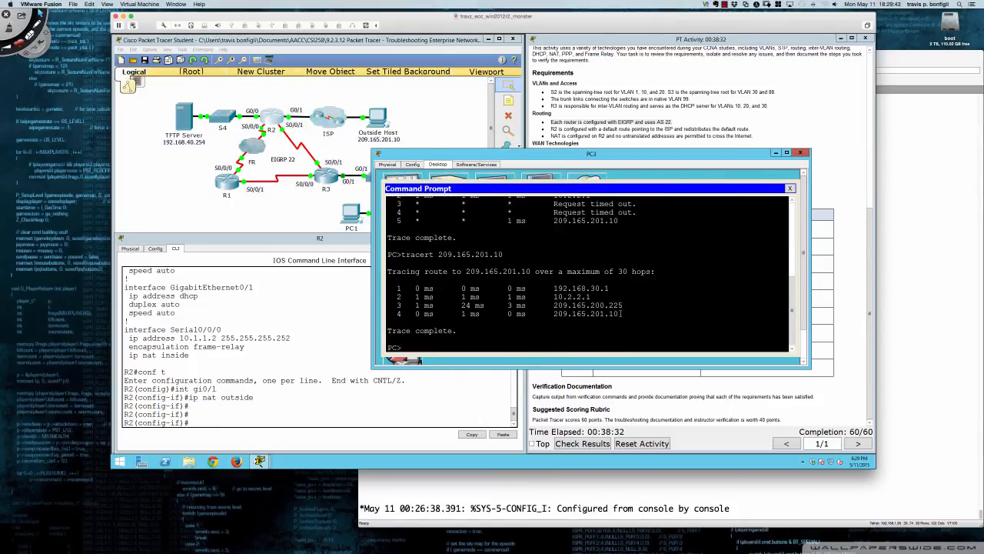
Show R2's NAT statistics and examine the inside and outside interface assignments
left_click(269, 275)
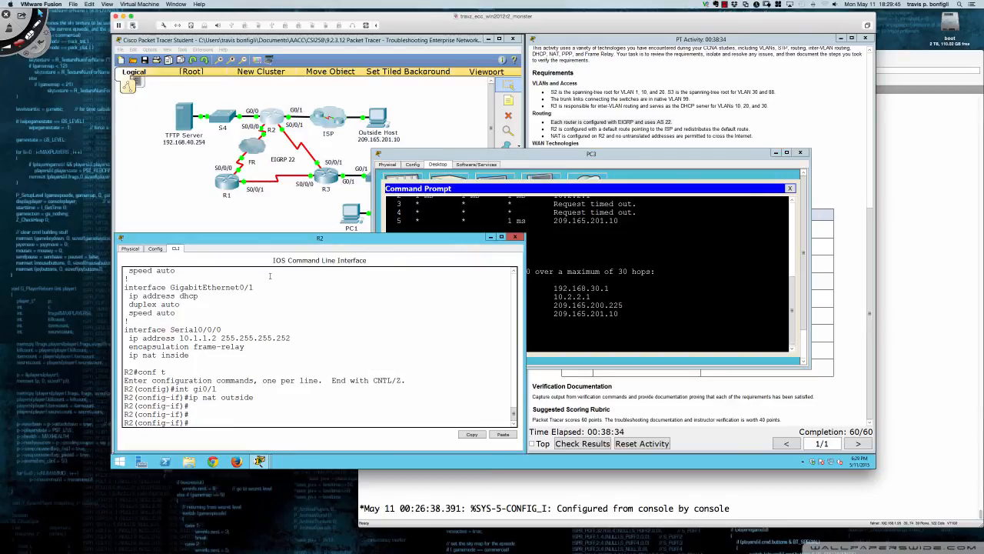
type("do sh ip nat sta")
key("Return")
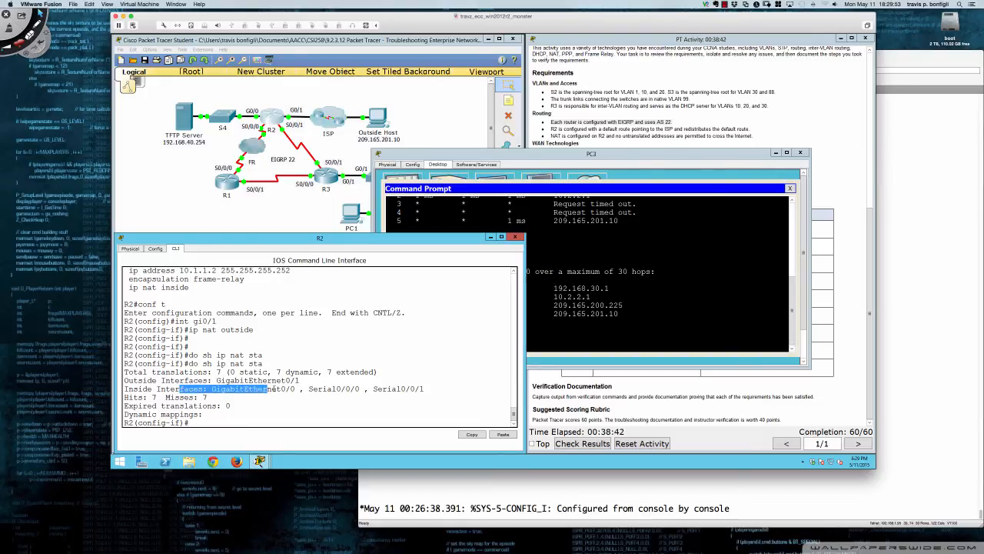
left_click_drag(300, 381, 156, 373)
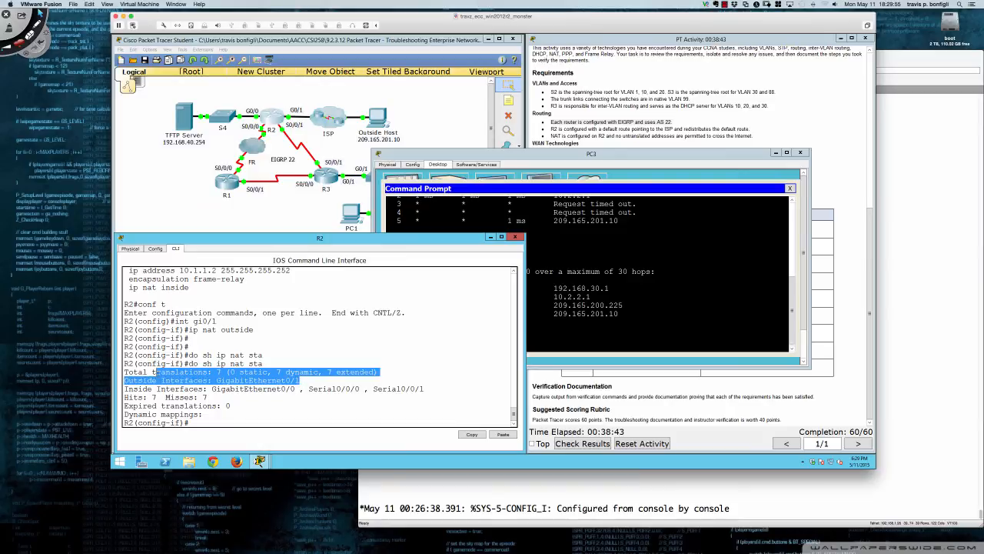
Show R2's NAT translation table, review its ICMP entries, and bring PC3's command prompt back to the front
left_click(327, 348)
type("do sh ip nat tran")
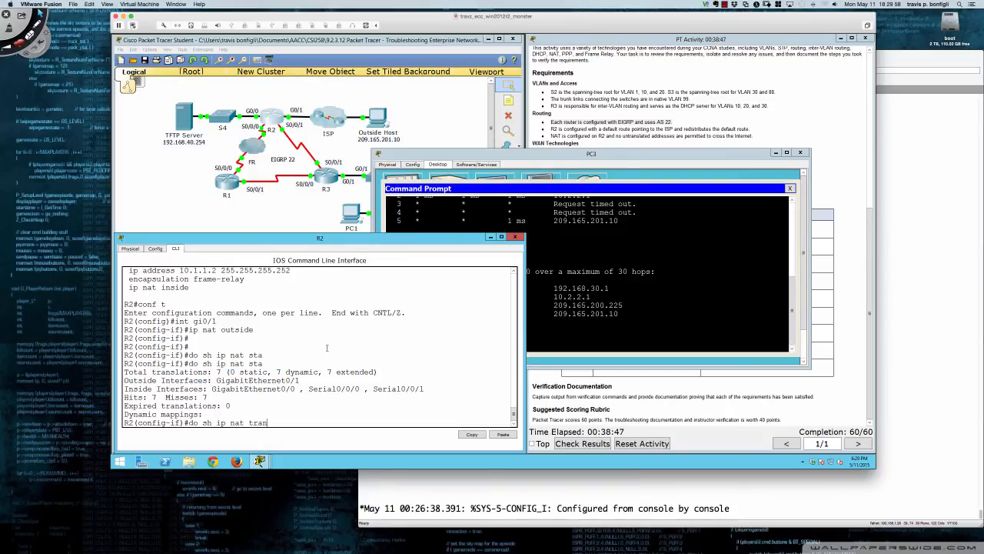
key("Tab")
key("Return")
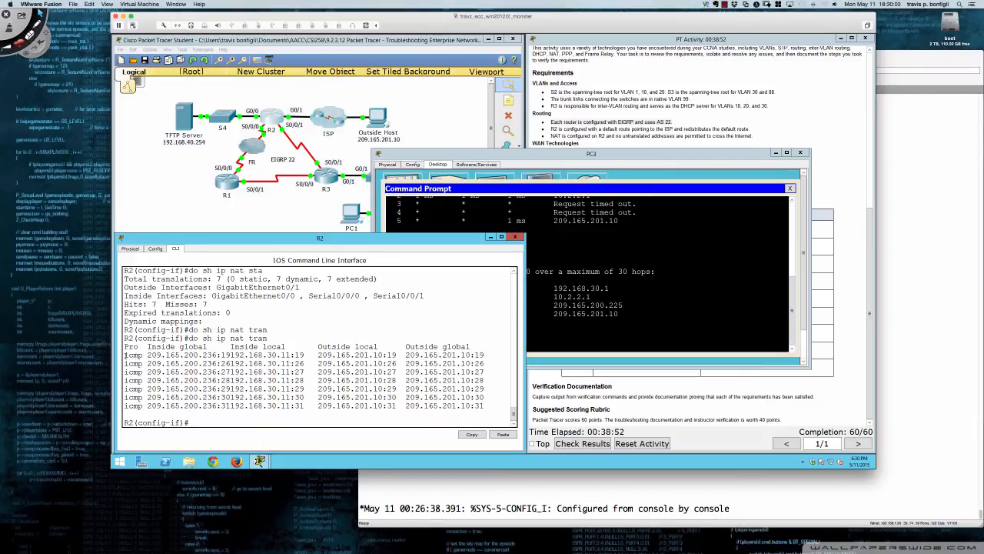
left_click_drag(125, 354, 484, 406)
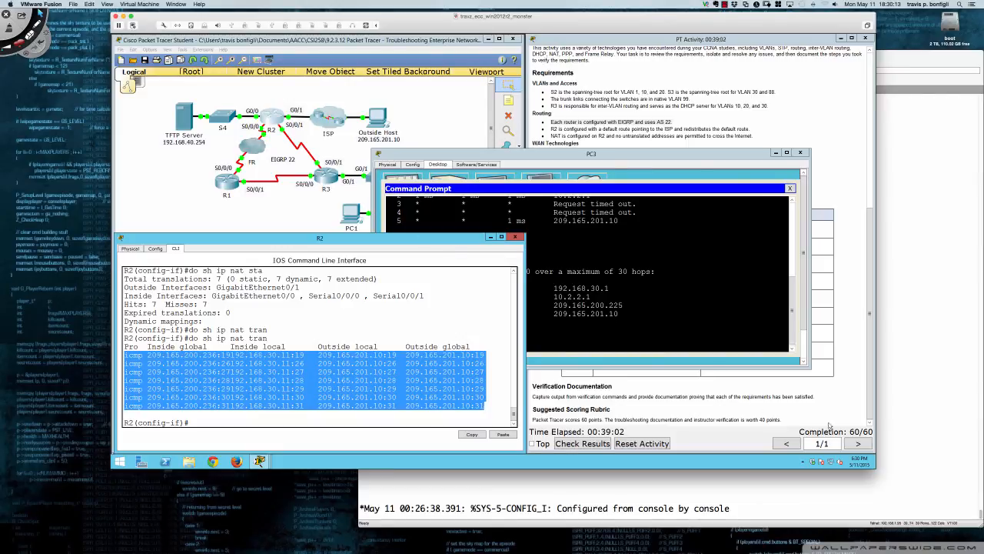
left_click(662, 309)
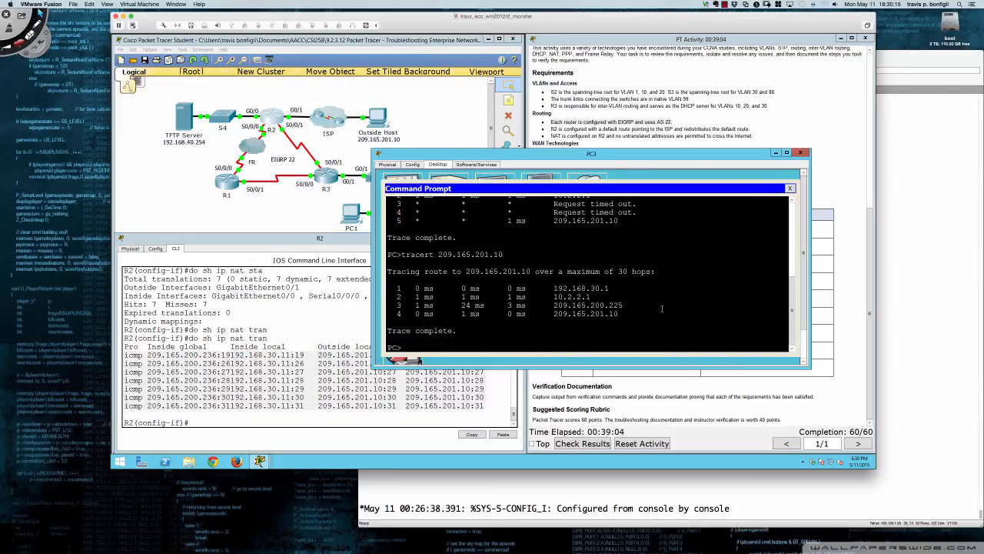